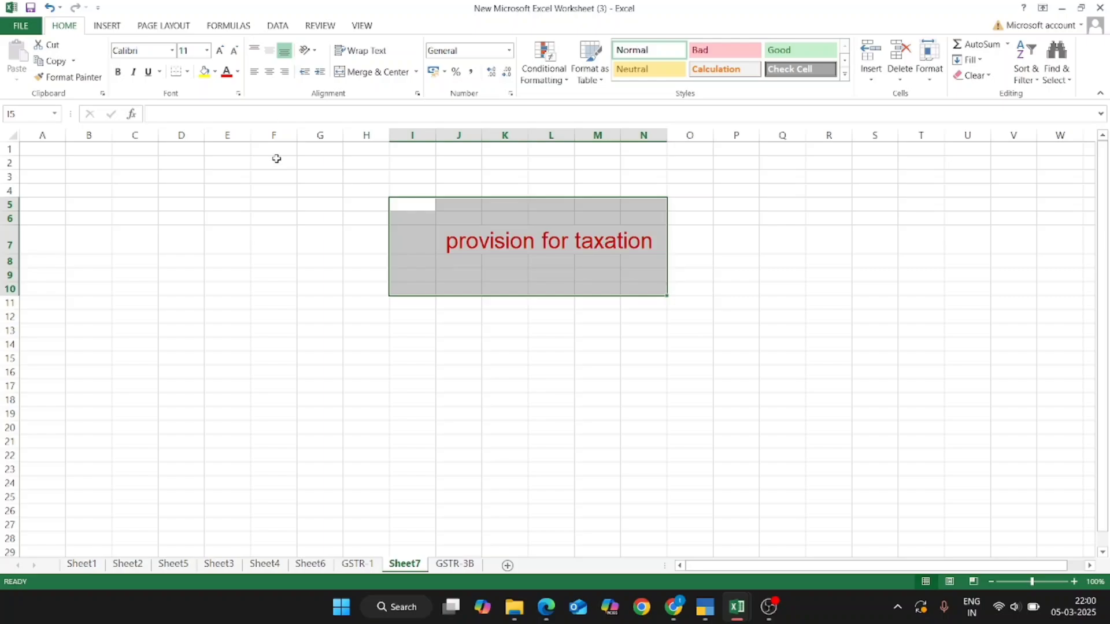
Step: Enlarge the font size of cells I5:N10, including the "provision for taxation" heading's row, to 48
click(219, 51)
click(219, 51)
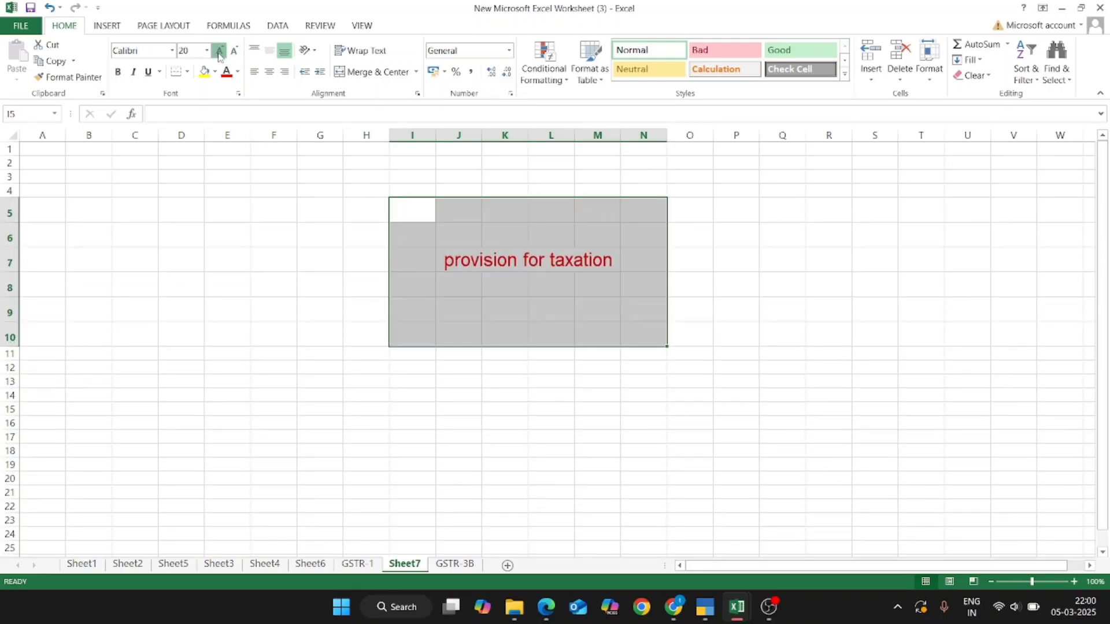
click(220, 51)
click(219, 51)
click(219, 51)
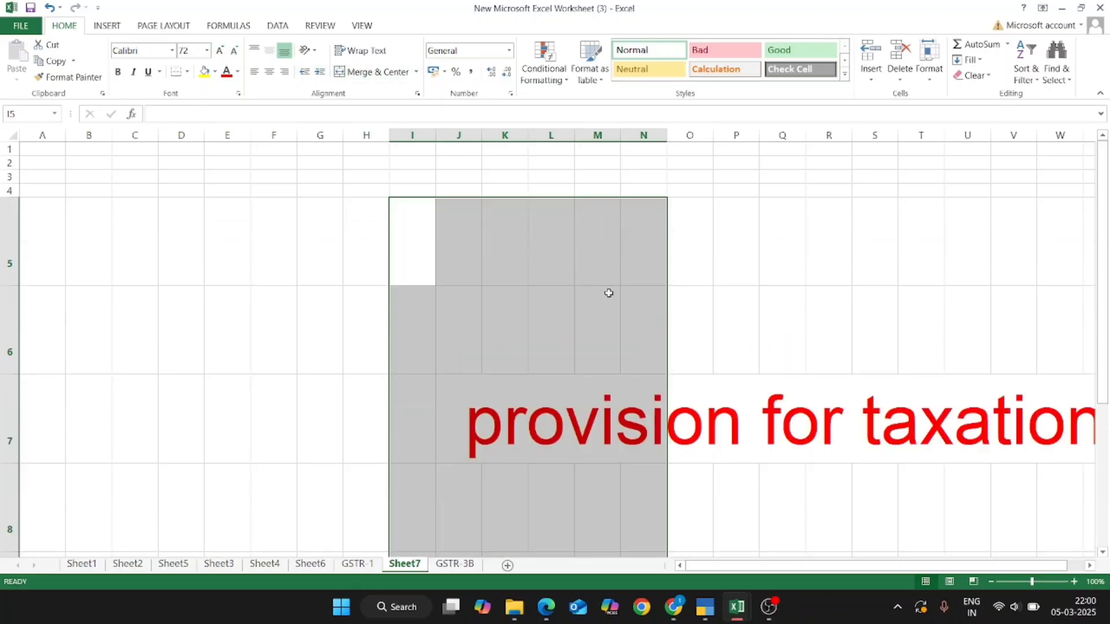
key(ctrl+z)
click(830, 401)
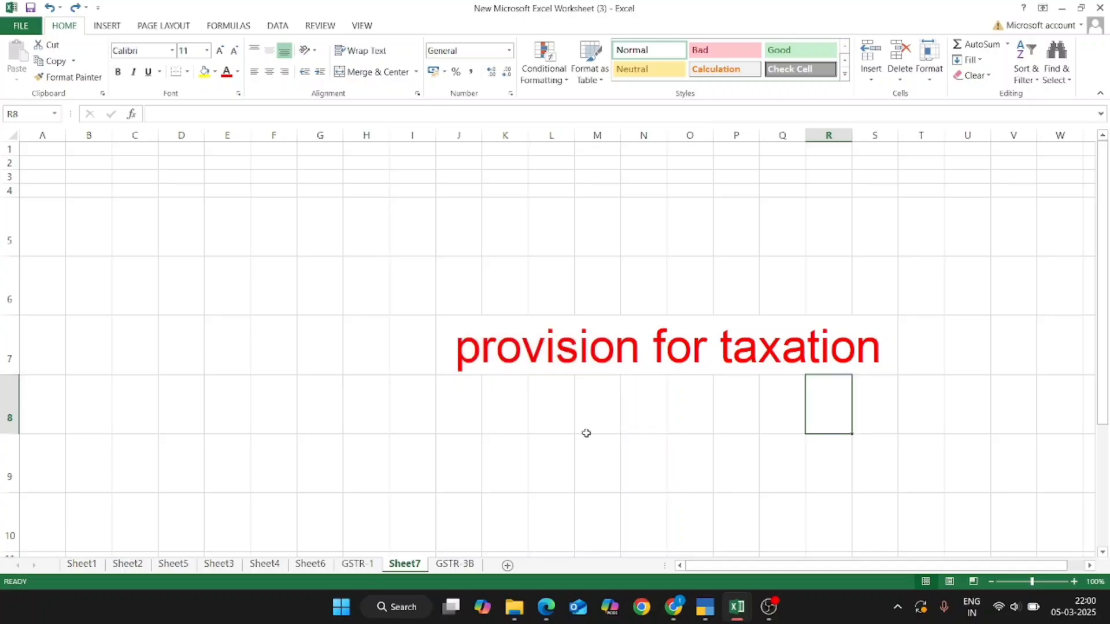
Step: Enter the heading ENTRY JOURNAL in capitals in cell L9 and make it bold
scroll(581, 434, down, 1)
click(535, 422)
text(entry)
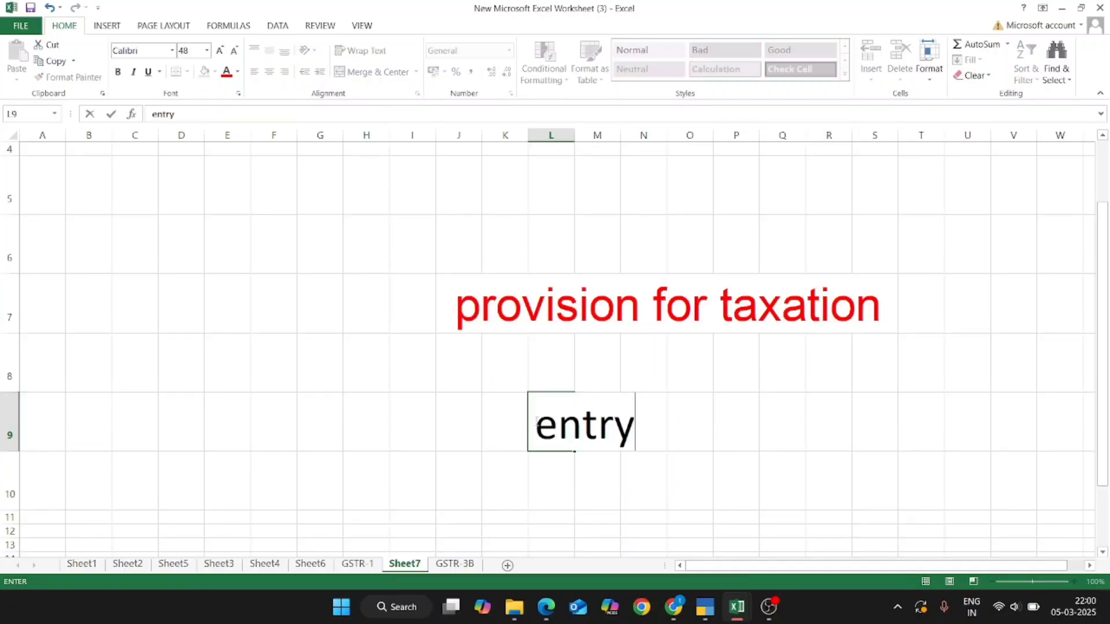
key(Escape)
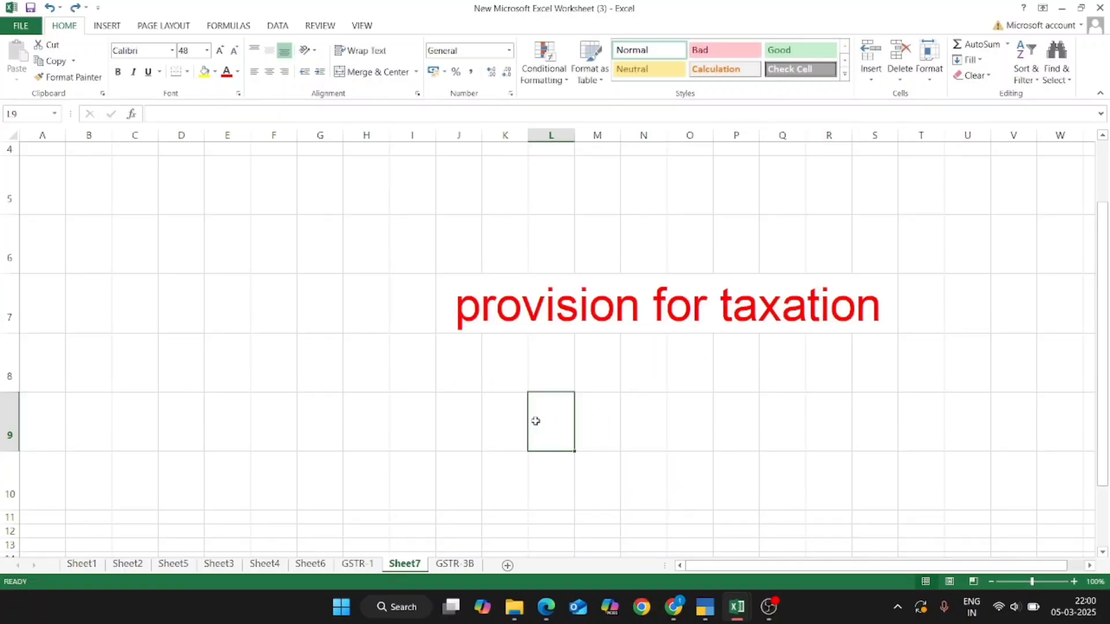
text(ENTRY)
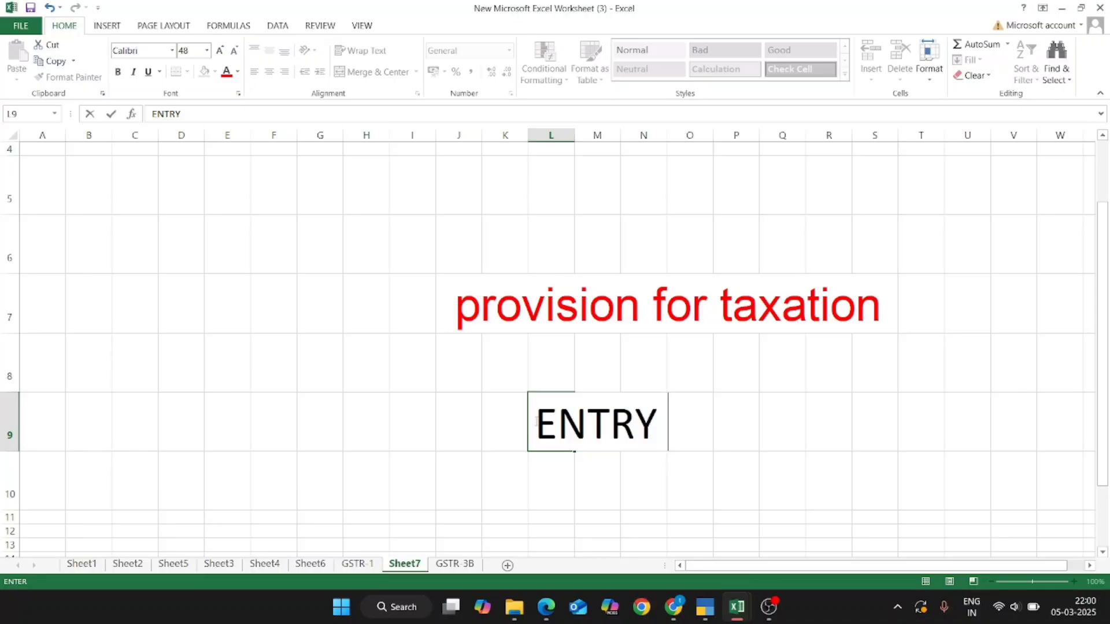
text( JOURNAL)
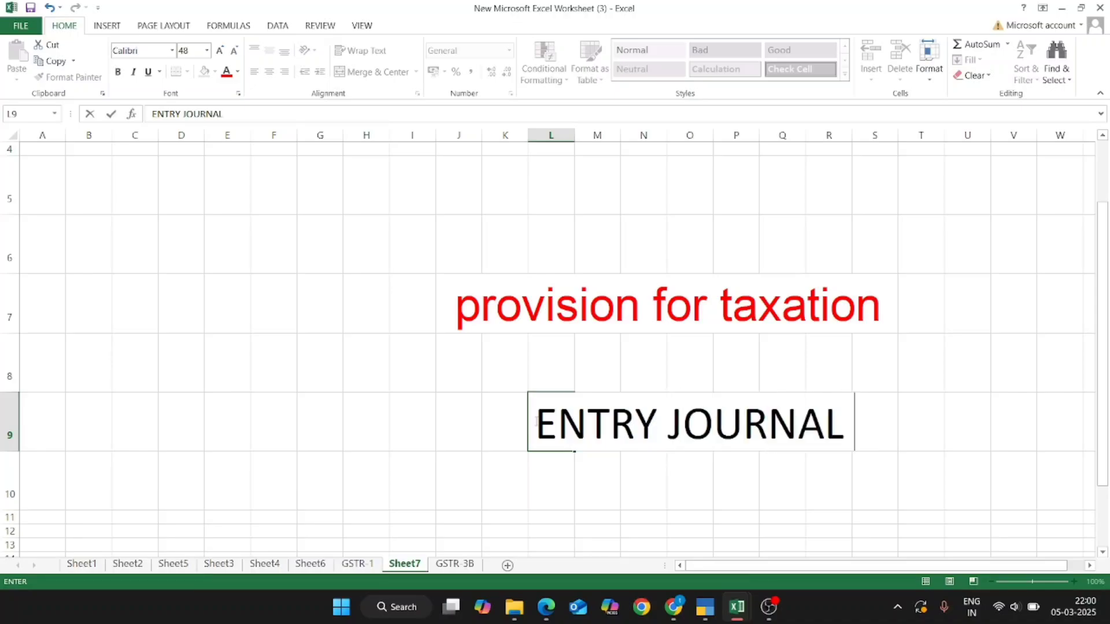
key(Return)
click(535, 420)
key(ctrl+b)
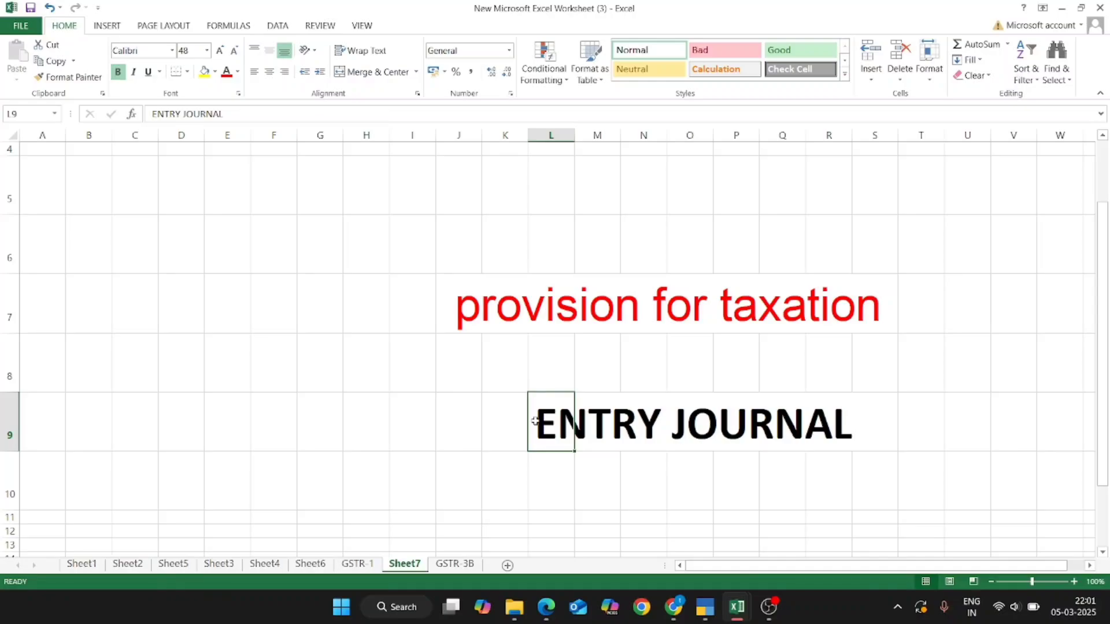
click(511, 338)
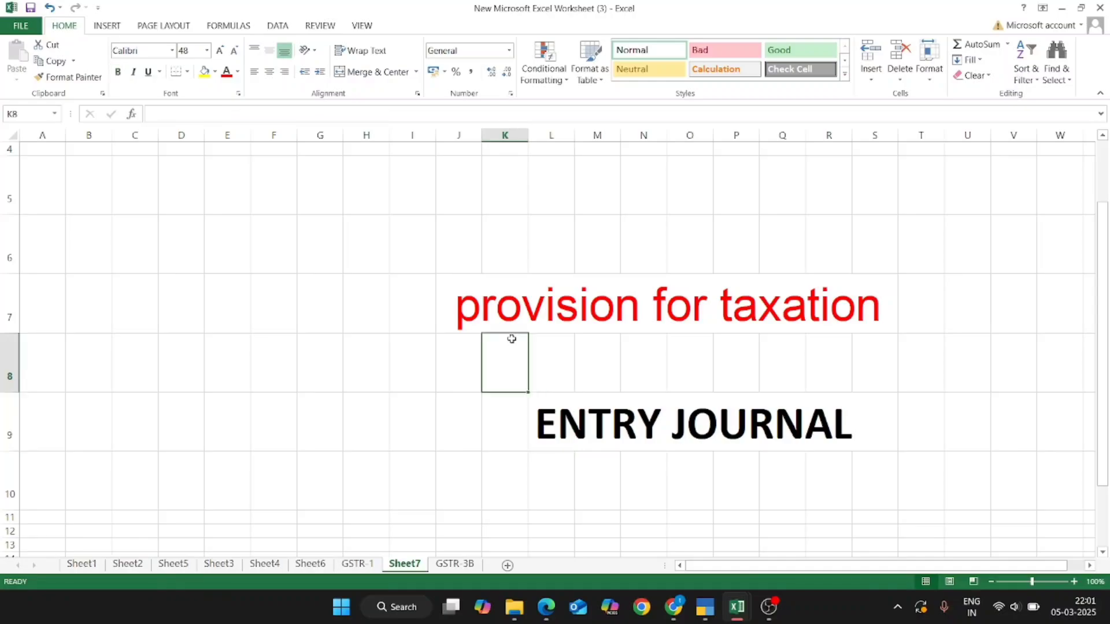
Step: Switch to the bank statement workbook and fill the income tax refund row, A10:H10, with yellow
key(alt+Tab)
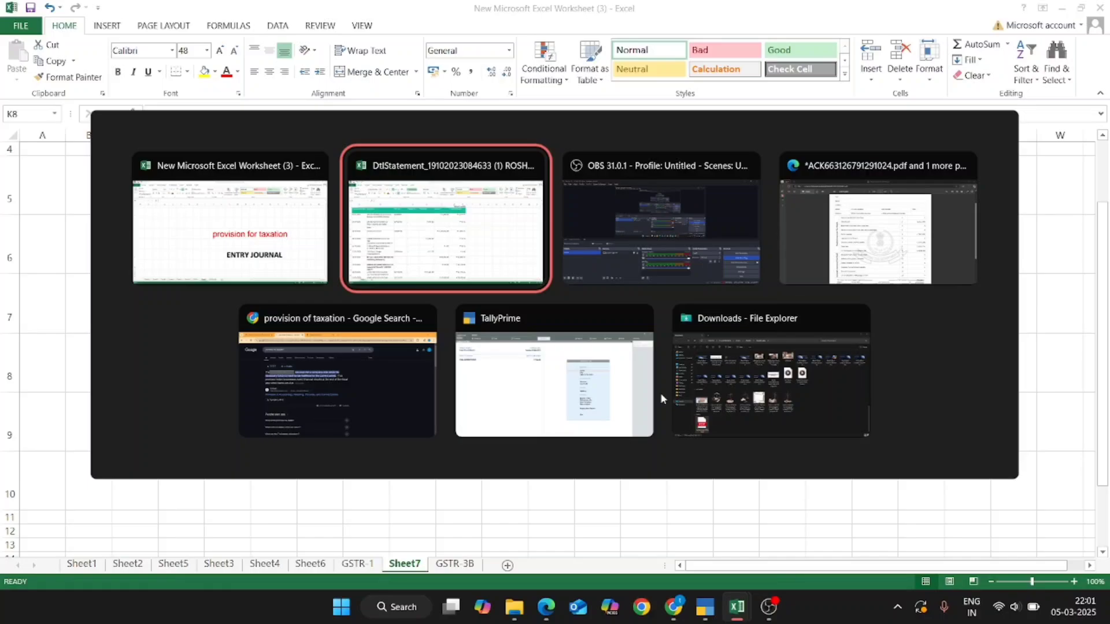
key(alt+shift+Tab)
key(alt+Tab)
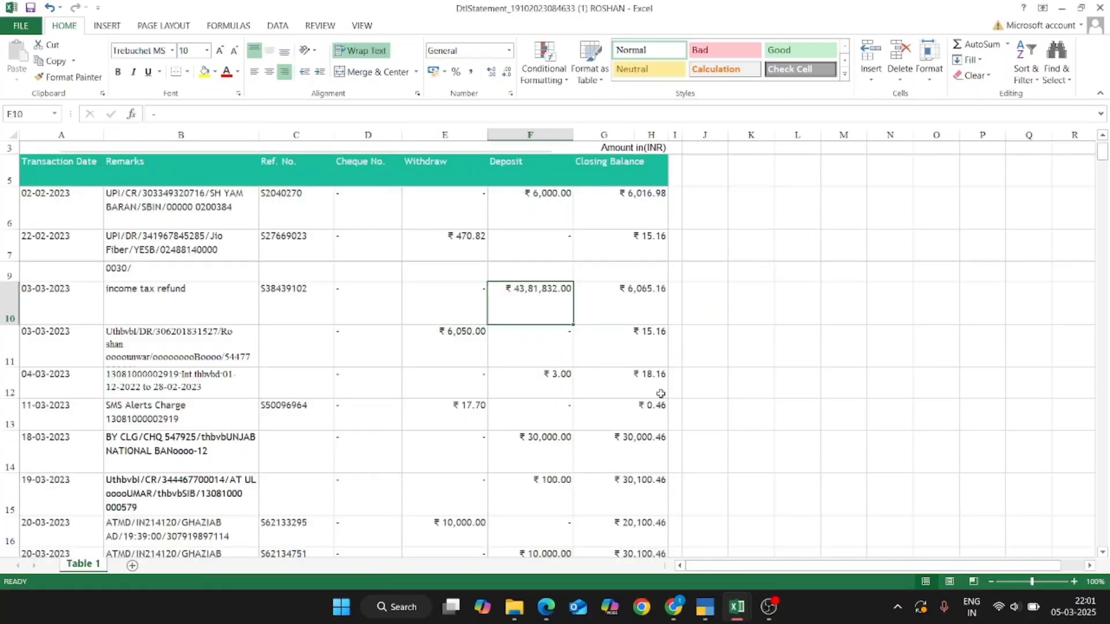
key(Left)
key(Left)
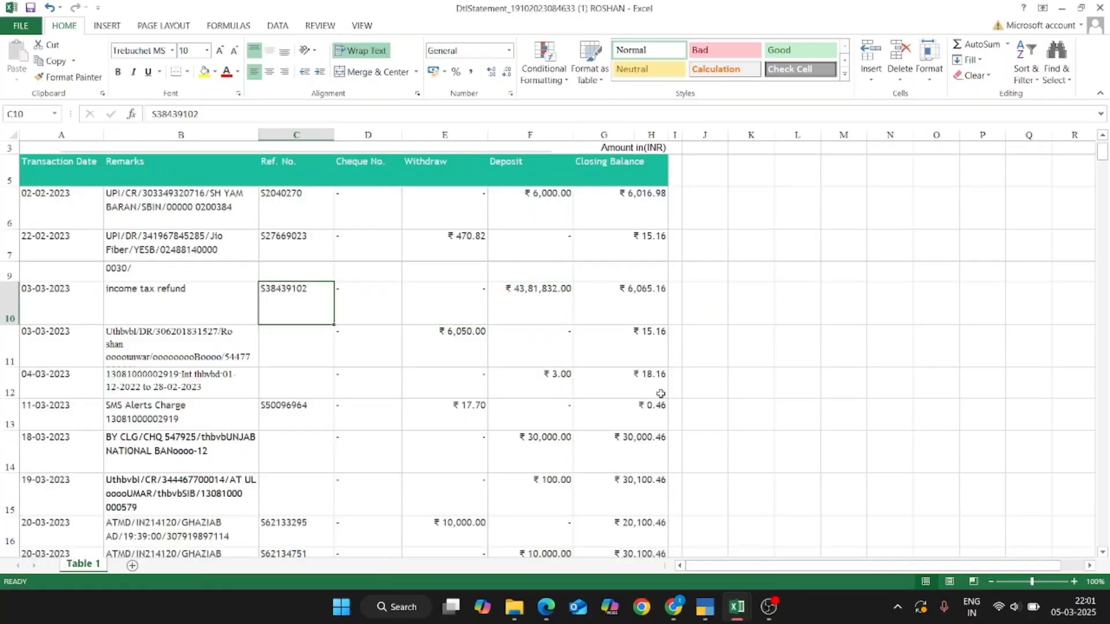
key(Left)
key(Left)
key(shift+Right)
key(shift+Right)
key(shift+Right)
key(shift+Right)
key(shift+Right)
key(shift+Right)
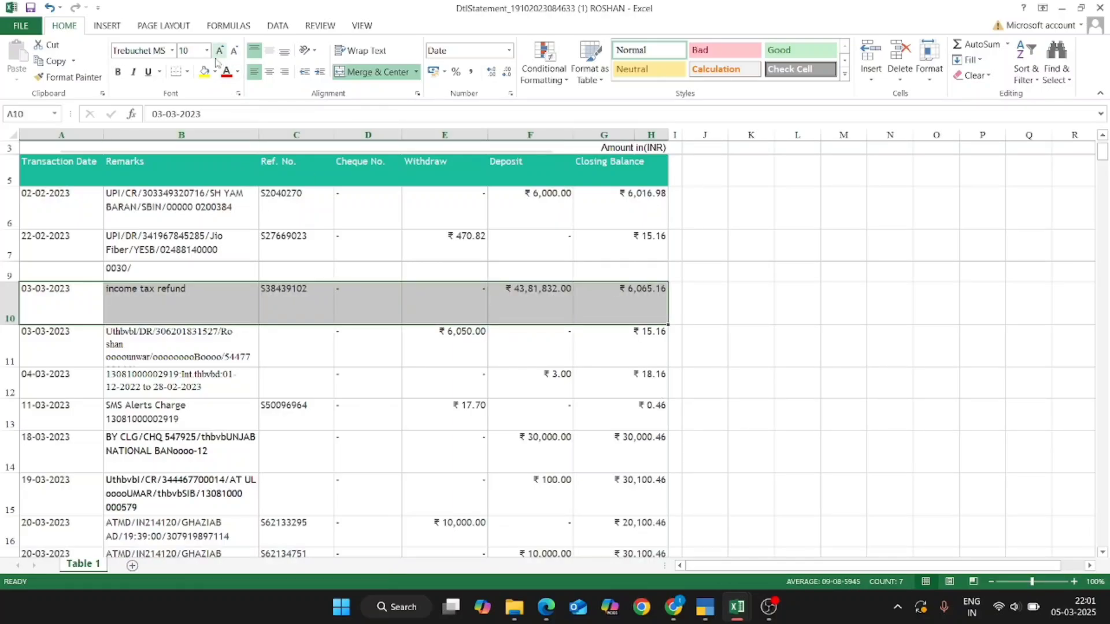
click(205, 72)
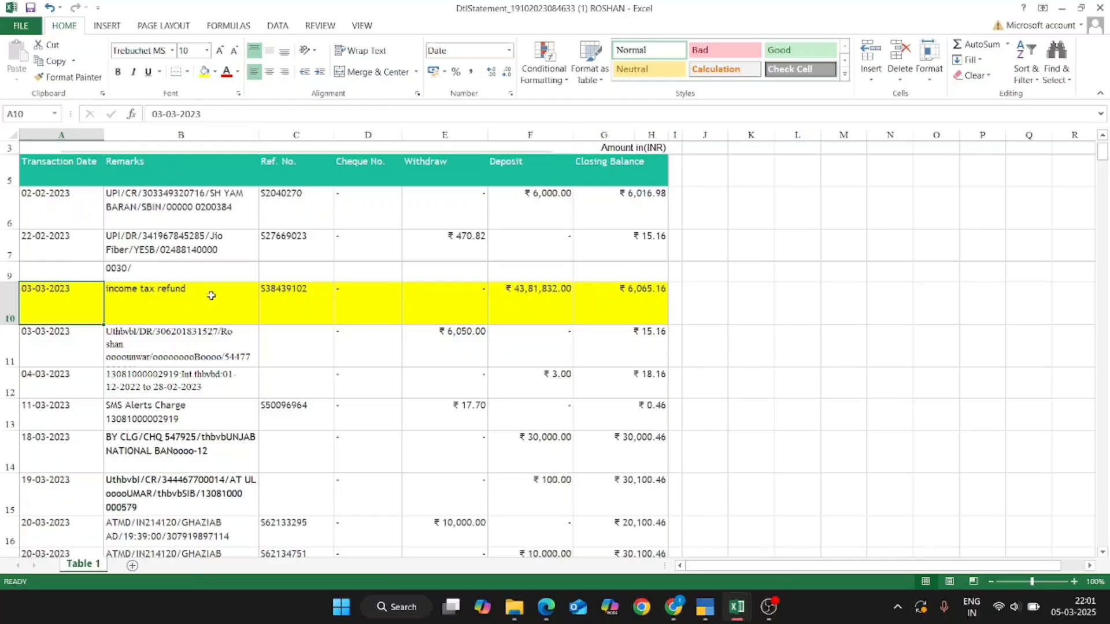
click(527, 303)
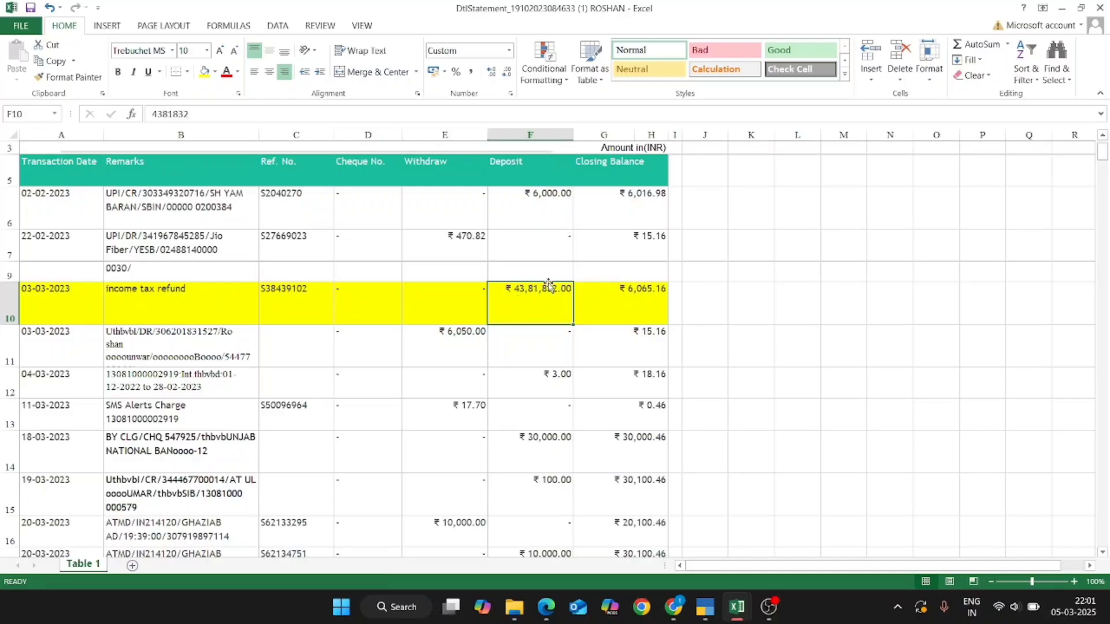
Step: Switch to TallyPrime and open accounting voucher creation
key(alt+Tab)
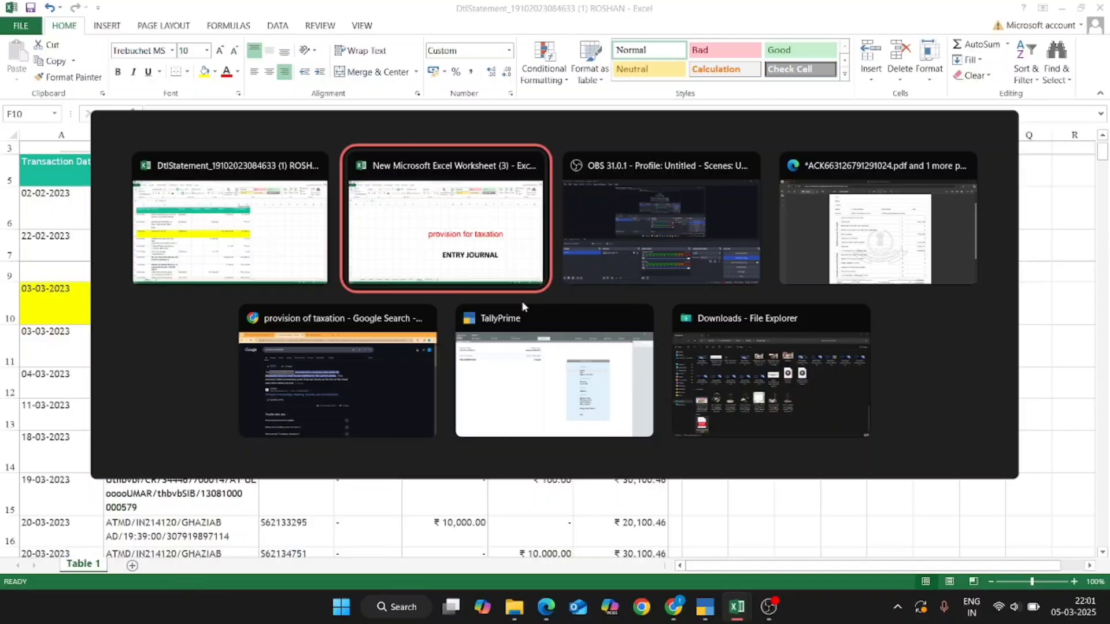
key(alt+Tab)
key(alt+Tab)
key(alt+Tab)
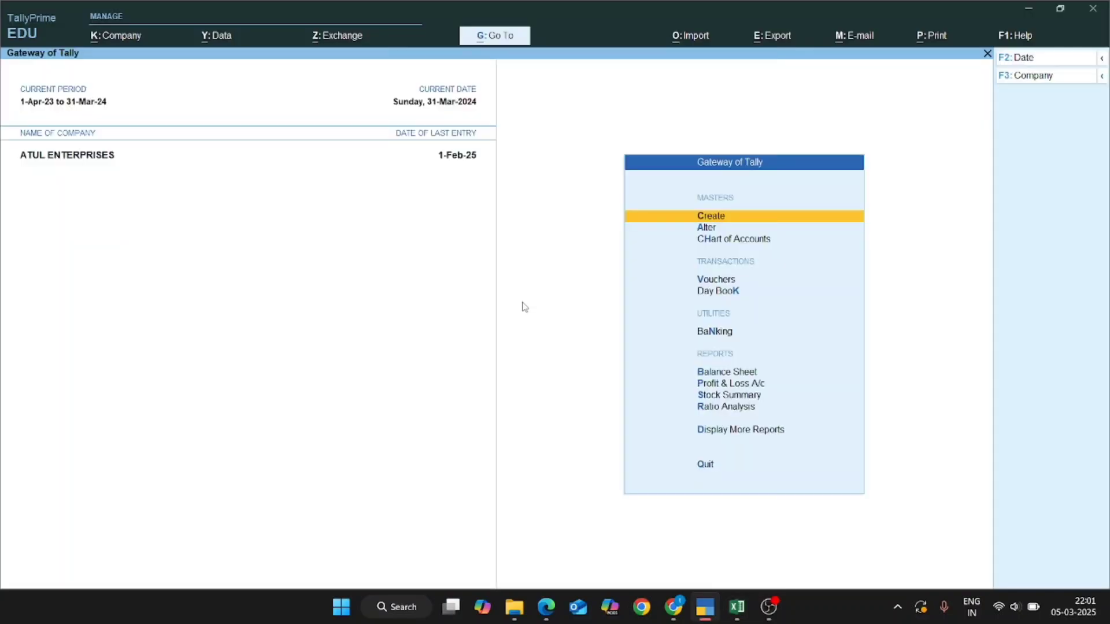
key(alt+F2)
key(Return)
key(Return)
key(v)
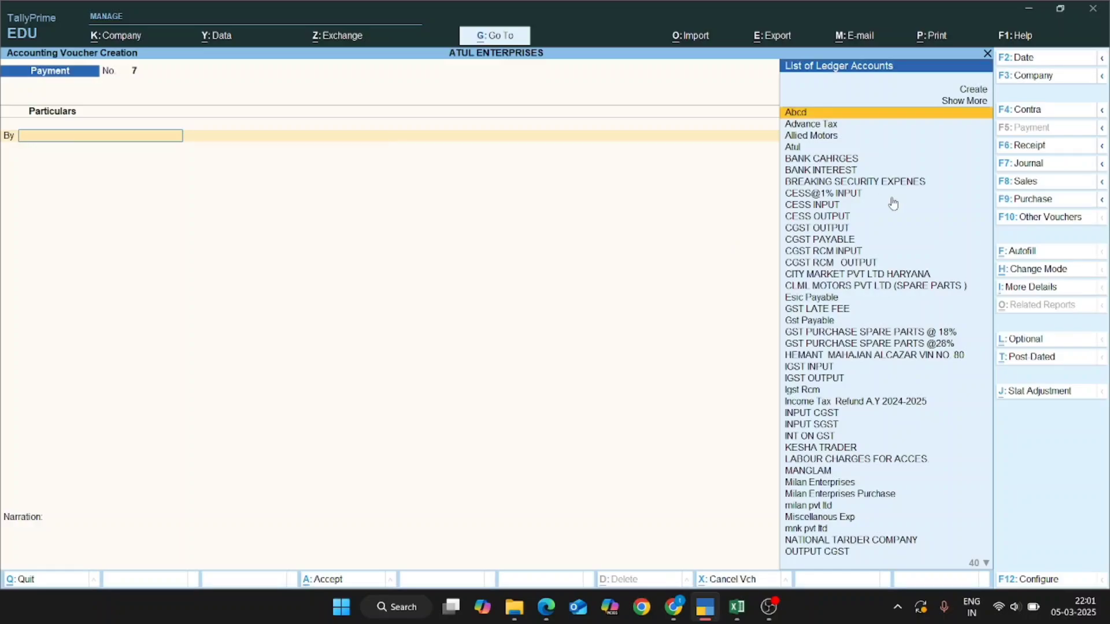
Step: Check the refund deposit in the bank statement and change the TallyPrime voucher type to Receipt
key(alt+Tab)
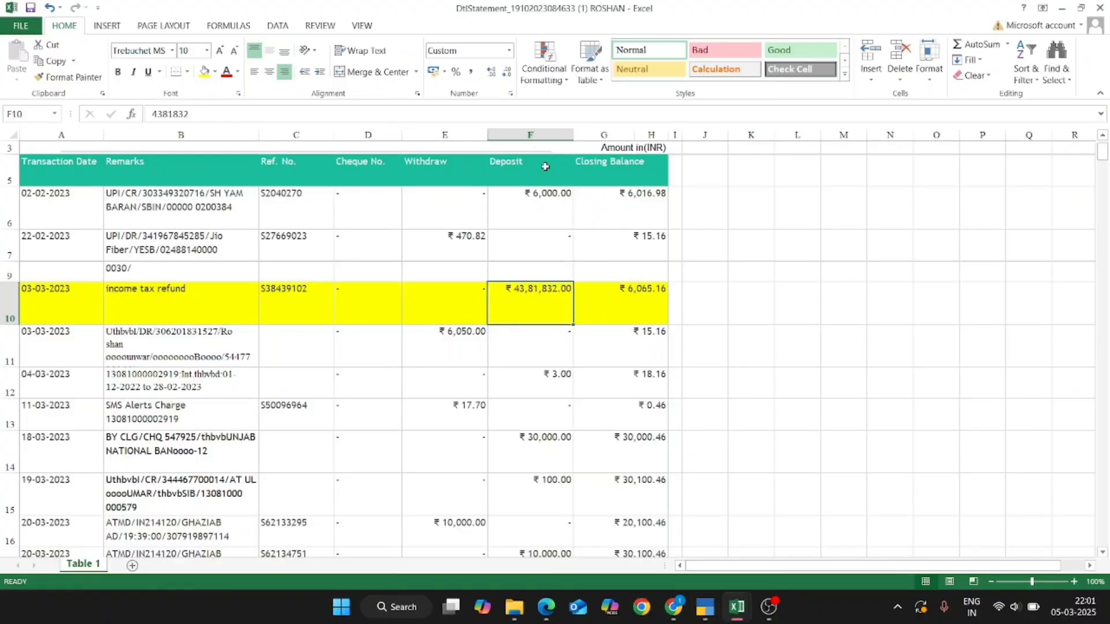
key(alt+Tab)
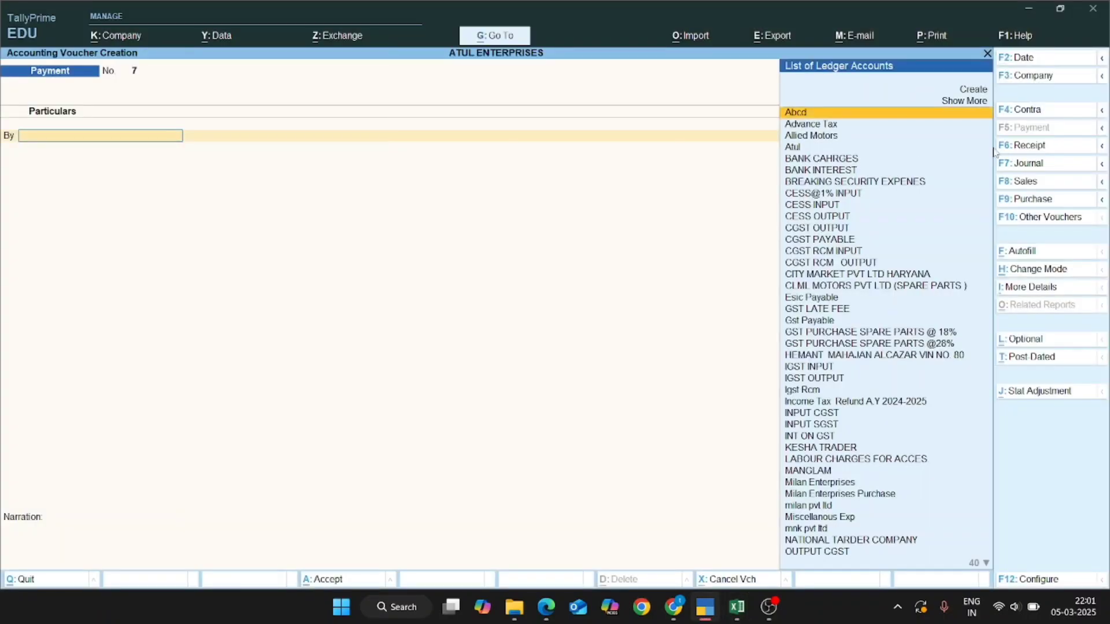
click(1040, 149)
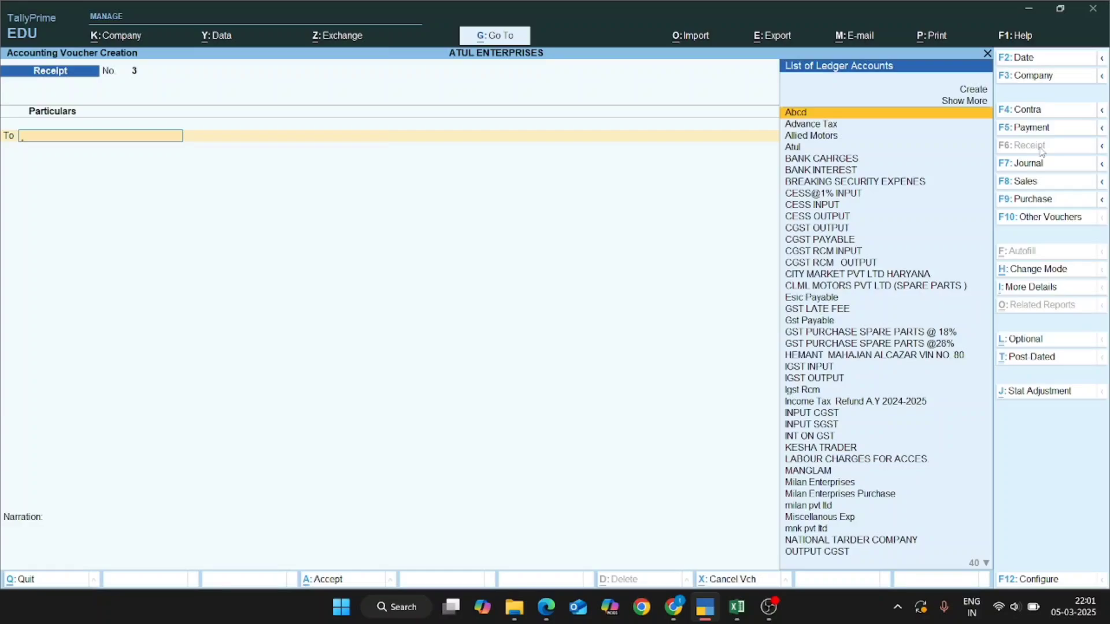
key(alt+Tab)
key(alt+Tab)
key(XF86MonBrightnessUp)
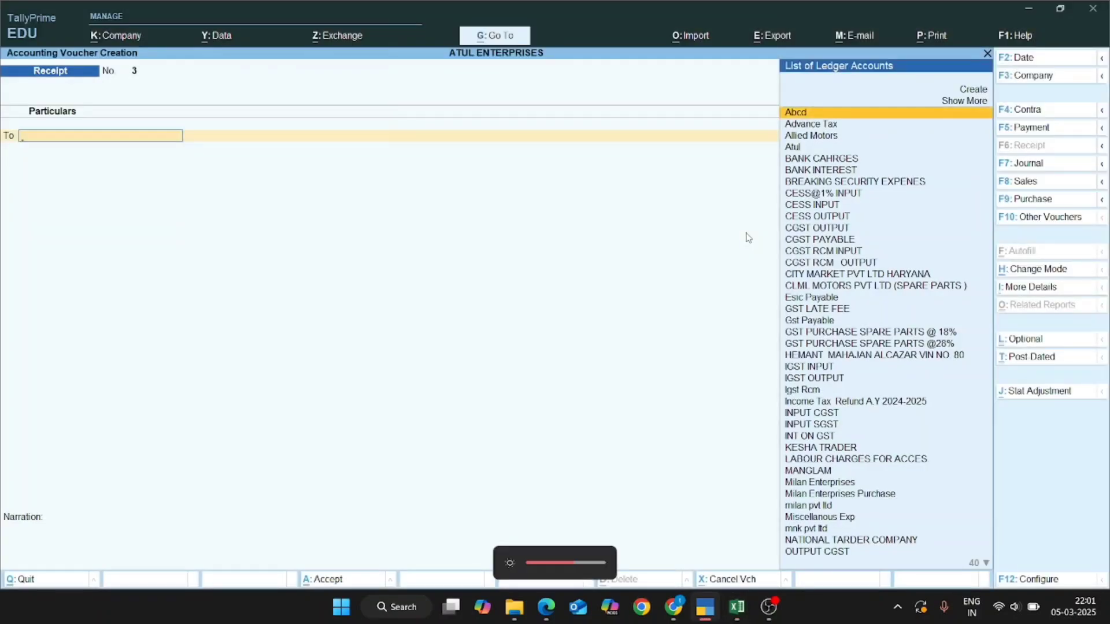
Step: Date the receipt voucher 1-Mar-24 and choose Income Tax Refund A.Y 2024-2025 as the ledger to credit
key(F2)
text(1.3)
key(Return)
text(INCO)
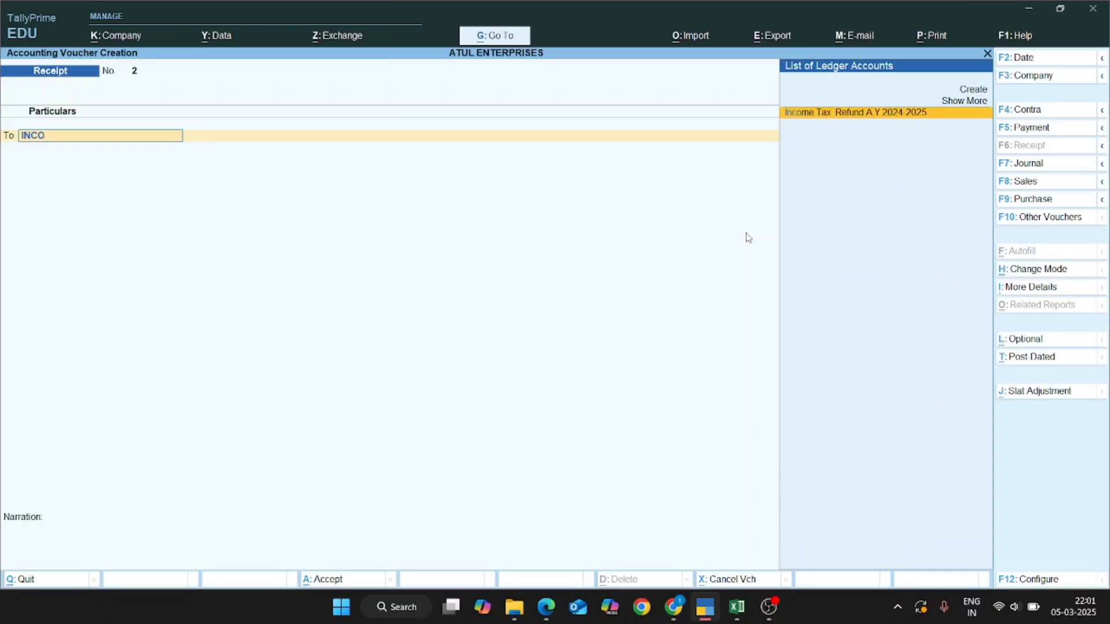
key(Return)
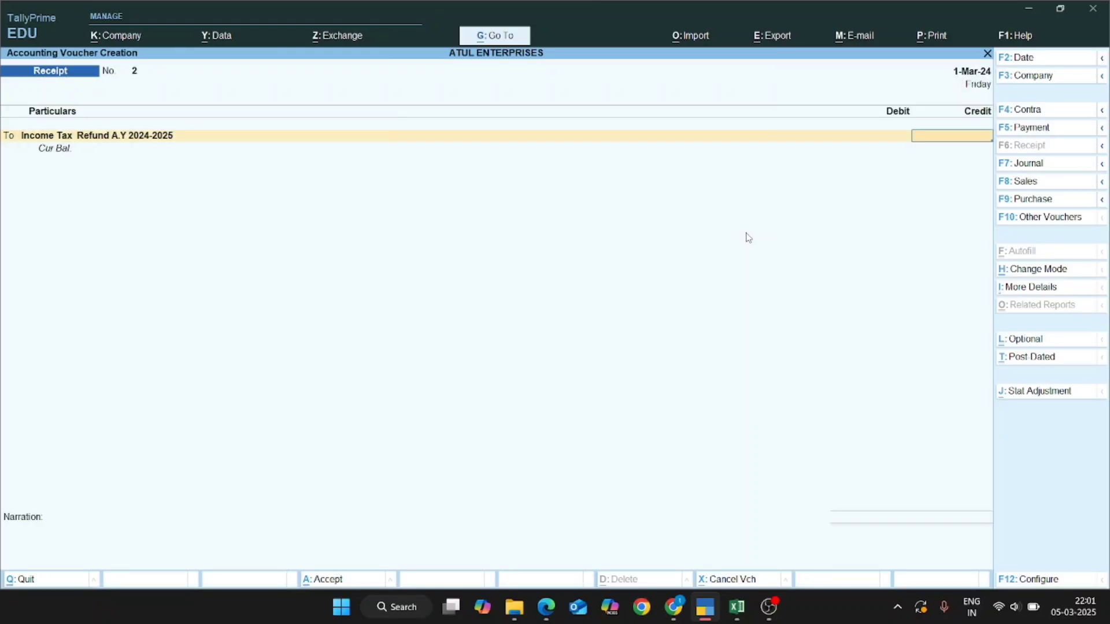
Step: Examine which group the Income Tax Refund A.Y 2024-2025 ledger is under and return to the voucher's credit amount
key(BackSpace)
key(ctrl+Return)
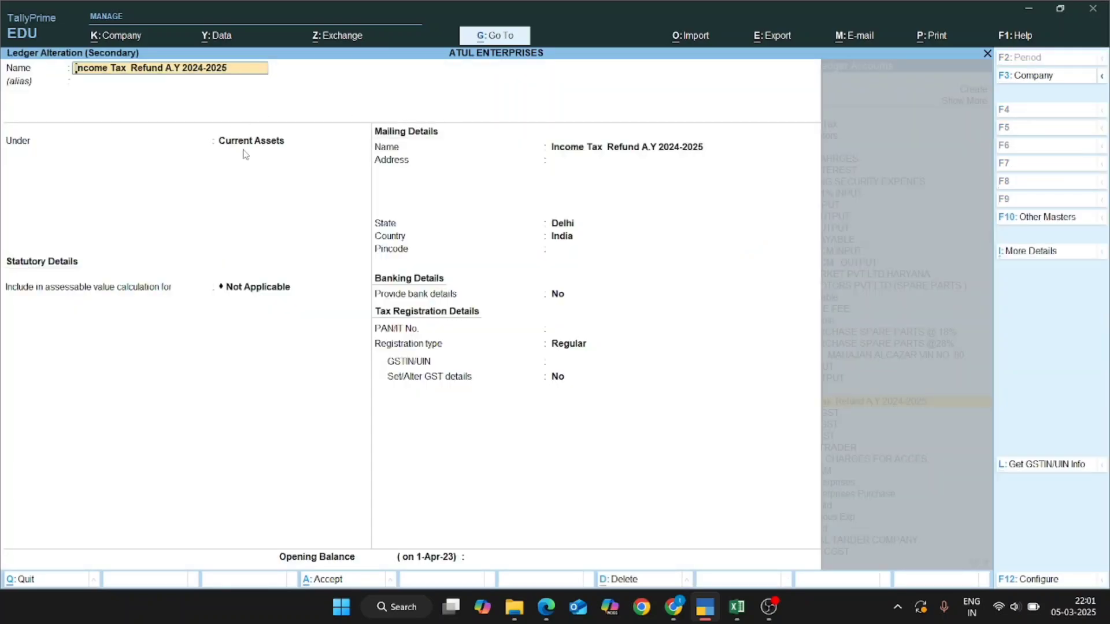
key(Escape)
key(y)
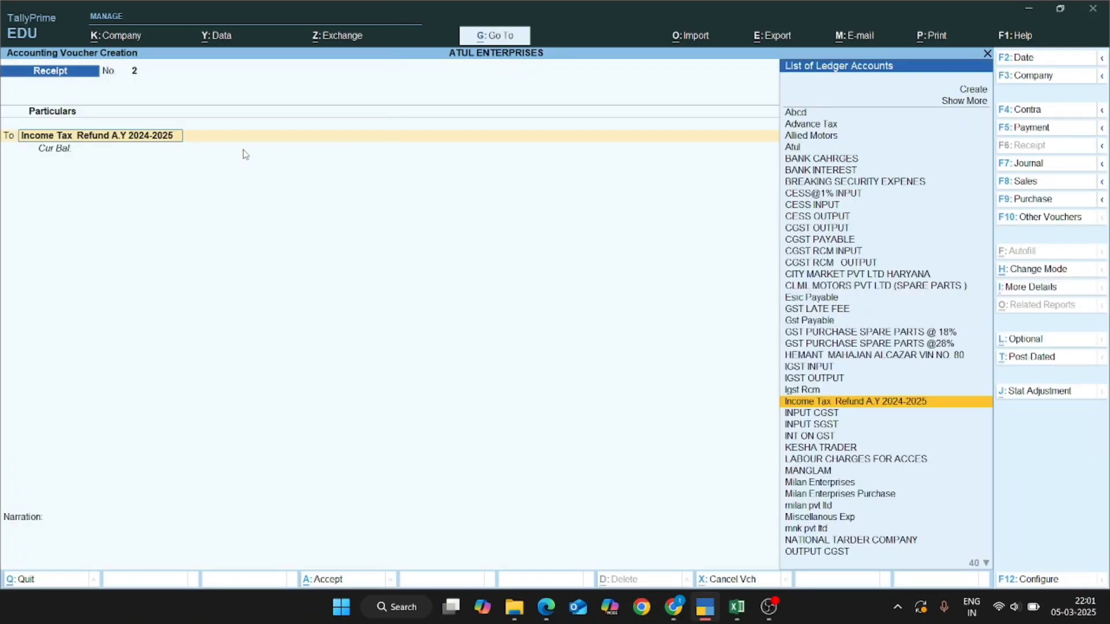
key(Return)
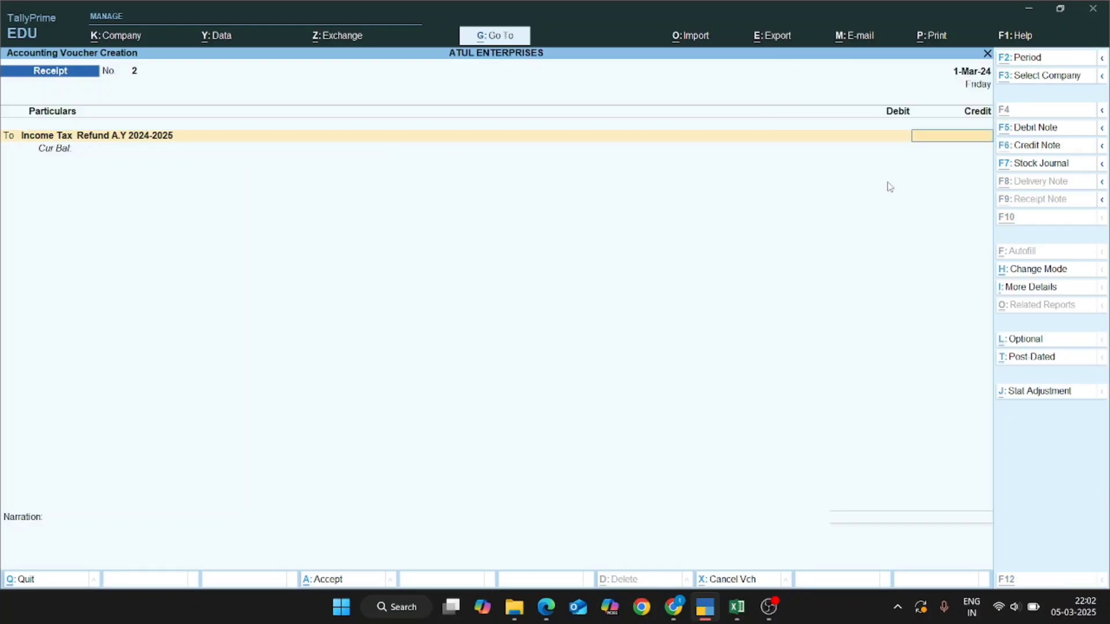
Step: Look up the refund deposit in the bank statement and enter 4381832 as the receipt's credit amount
key(alt+Tab)
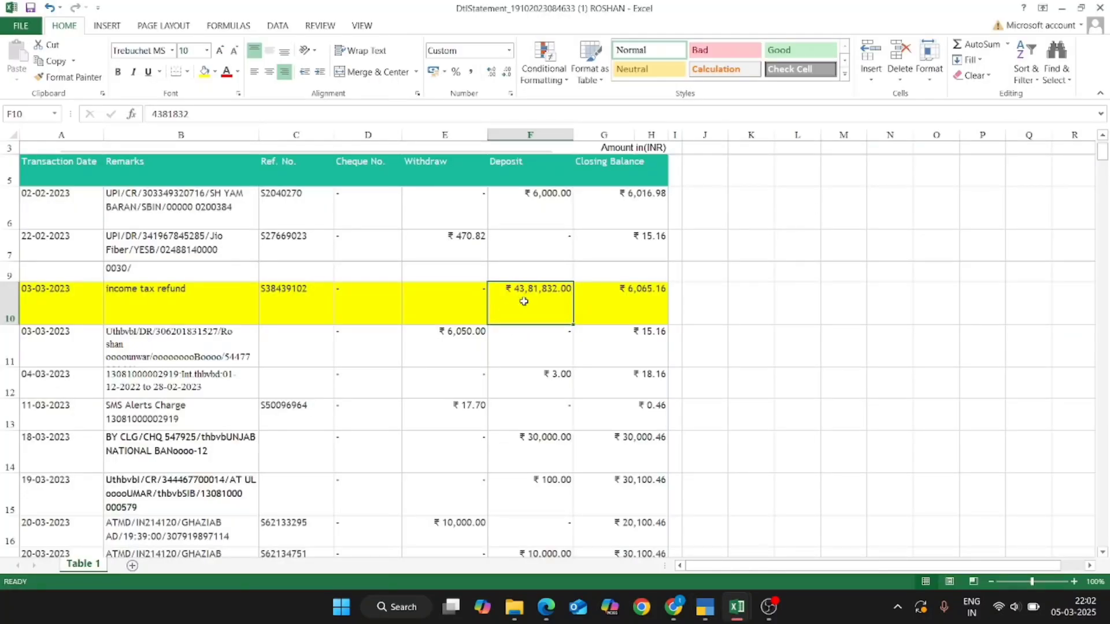
key(alt+Tab)
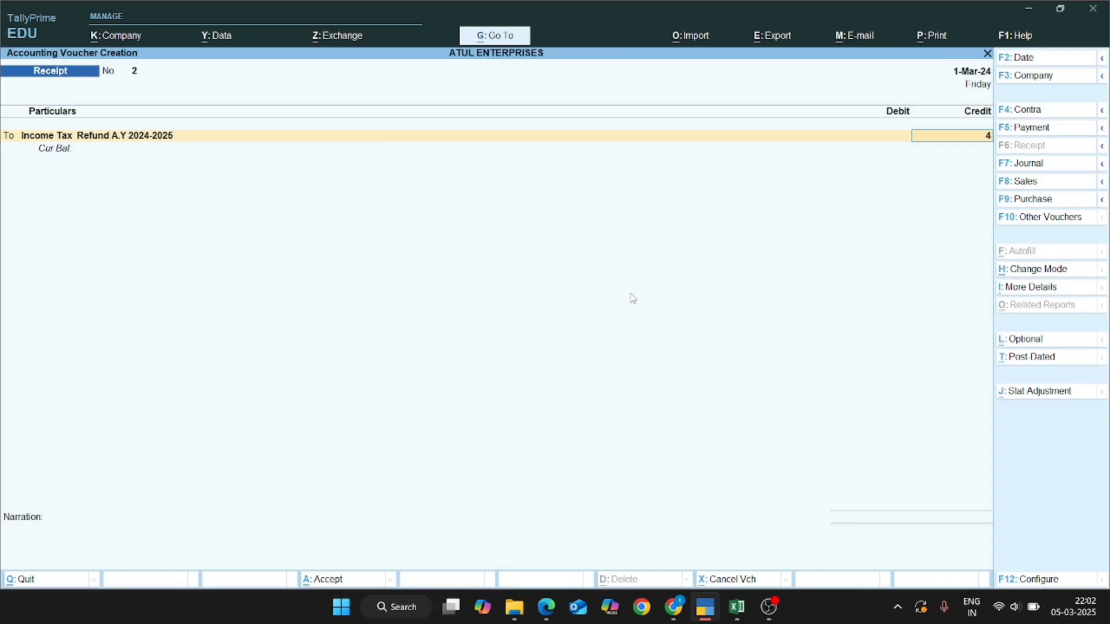
key(alt+Tab)
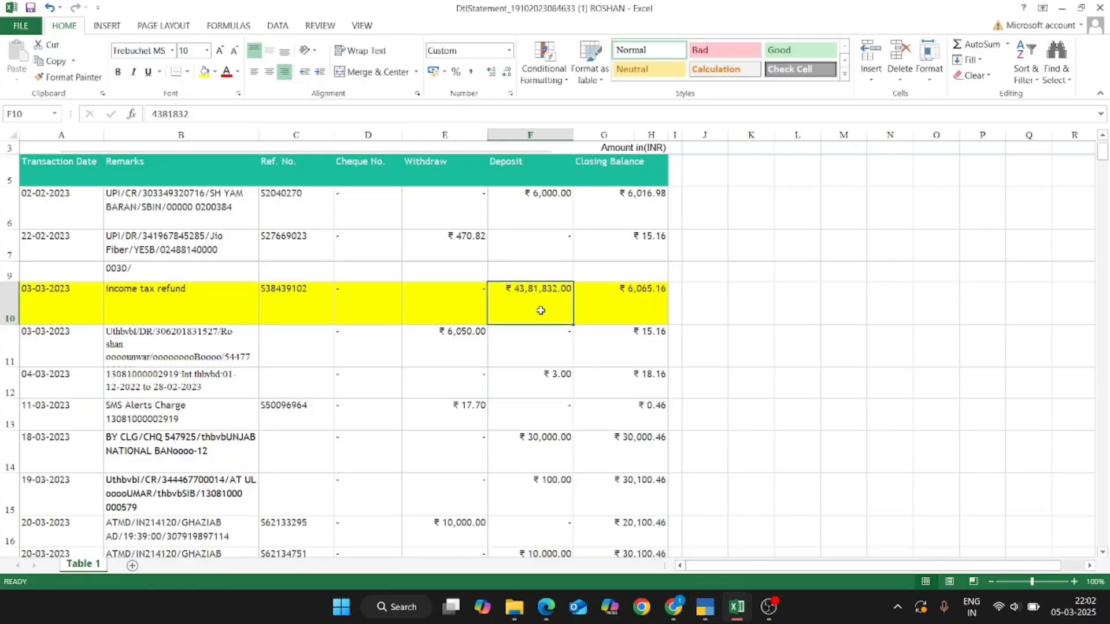
key(alt+Tab)
text(1832)
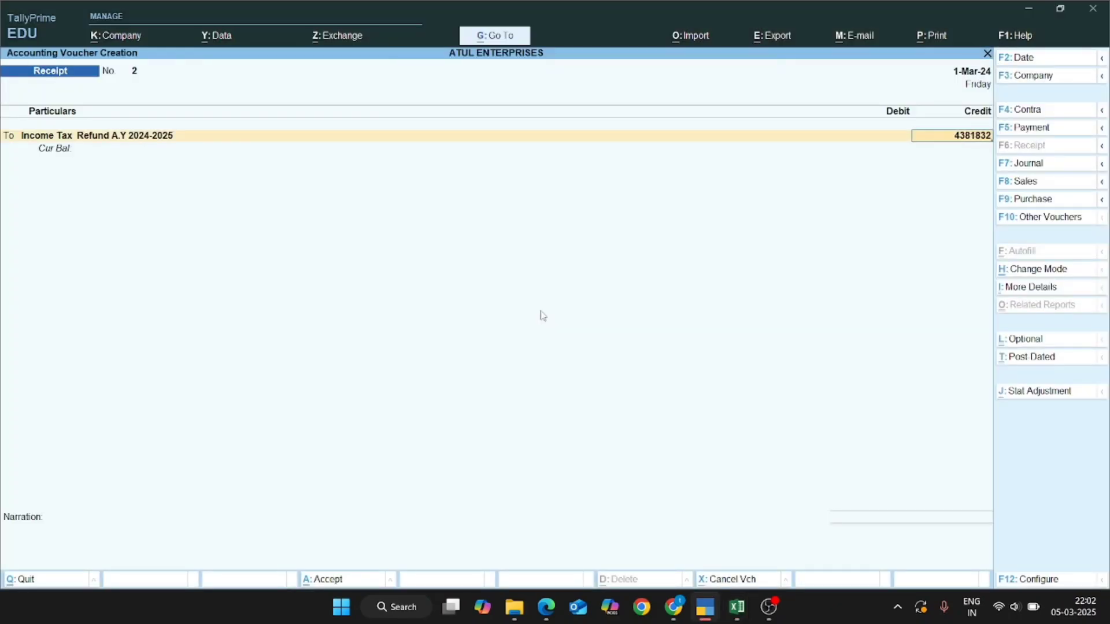
key(Return)
key(Return)
Step: Debit the full 43,81,832.00 to Canara Bank 000 on the receipt voucher
text(CA)
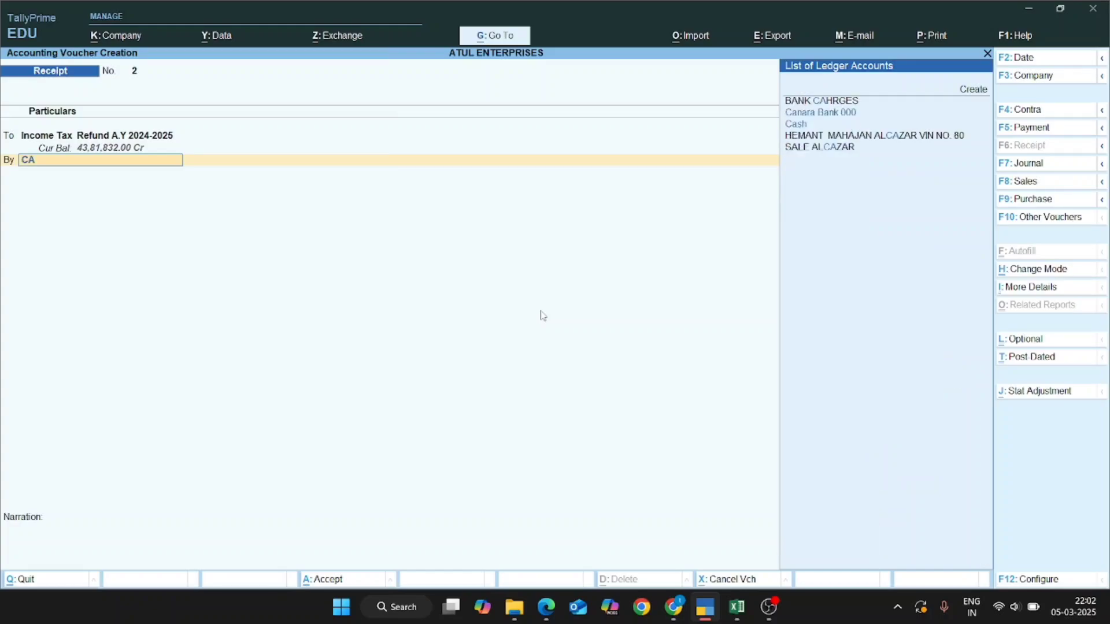
text(NA)
key(Return)
key(Return)
key(Return)
key(Return)
key(Return)
key(Return)
key(Return)
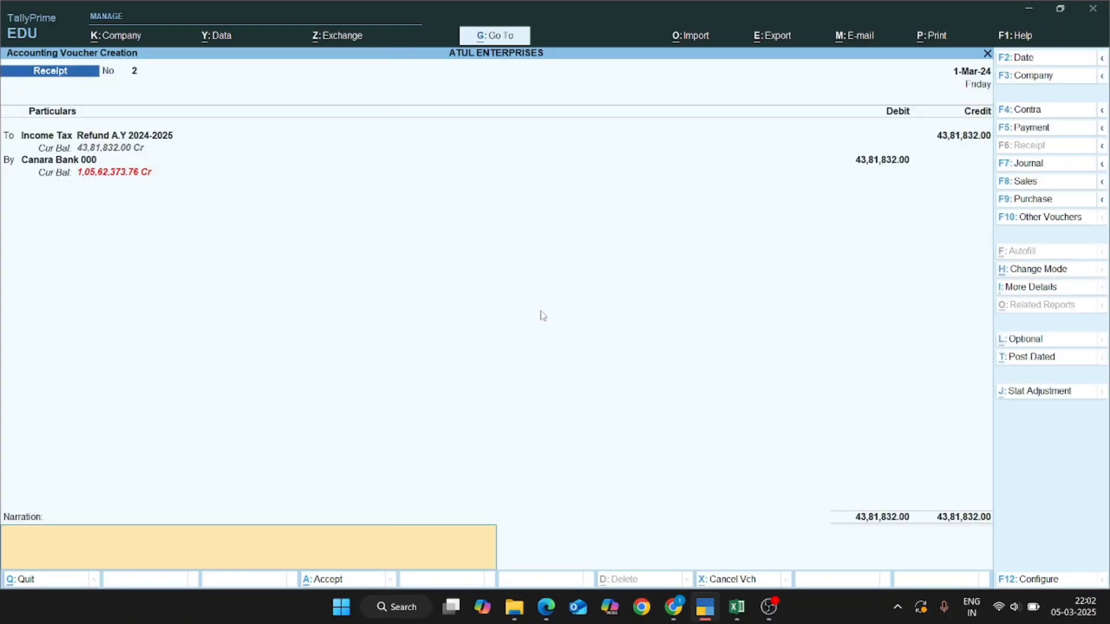
Step: Leave the narration blank, decline saving the receipt, and switch back to the Excel worksheet with the ENTRY JOURNAL heading
key(Return)
key(n)
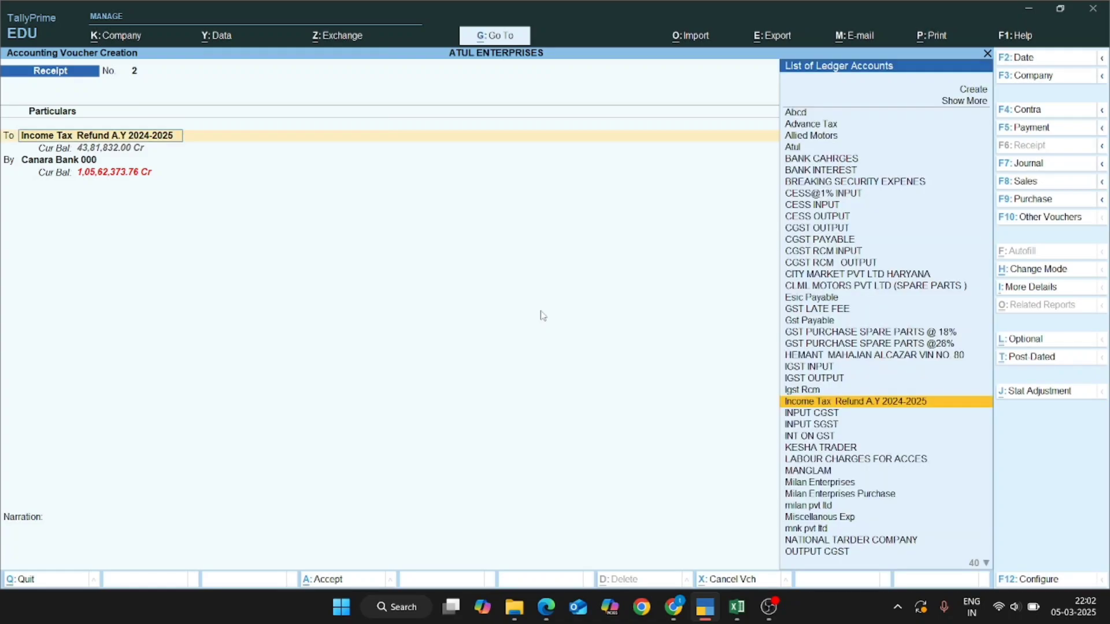
key(BackSpace)
key(Escape)
key(alt+Tab)
key(alt+Tab)
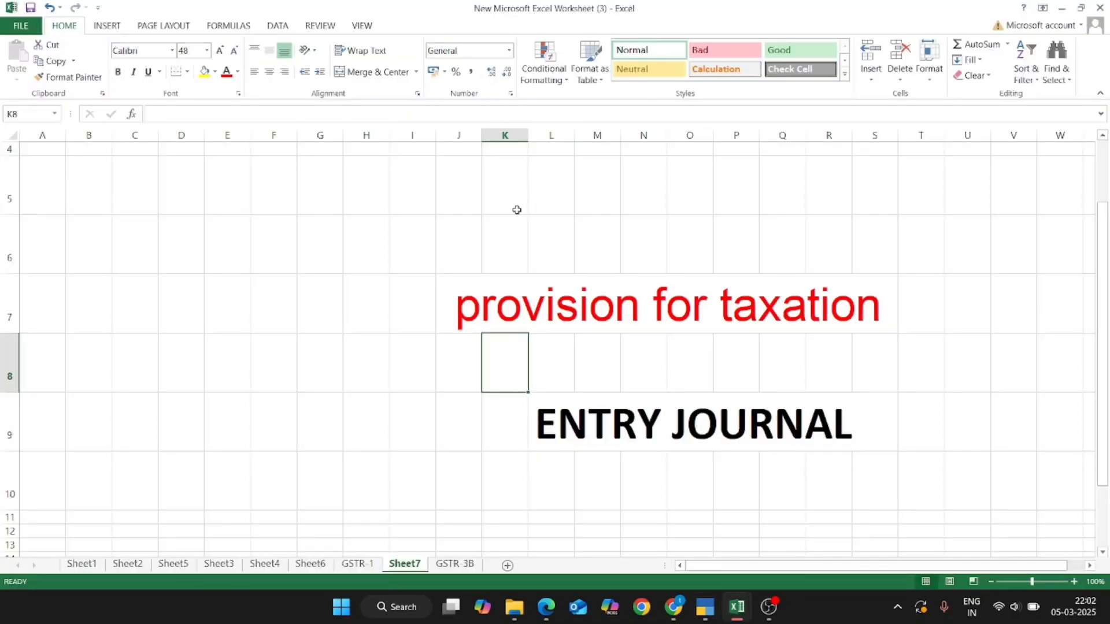
Step: Enter the heading F.Y 23-24 in cell K5, above the provision for taxation title
click(517, 210)
text(F.)
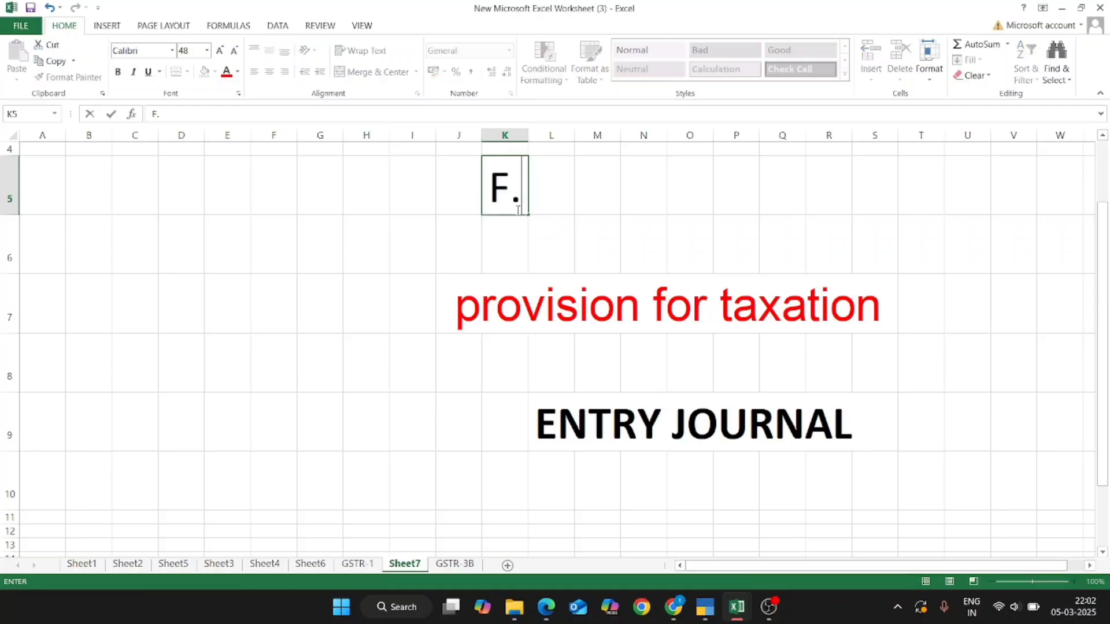
text(Y 23-24)
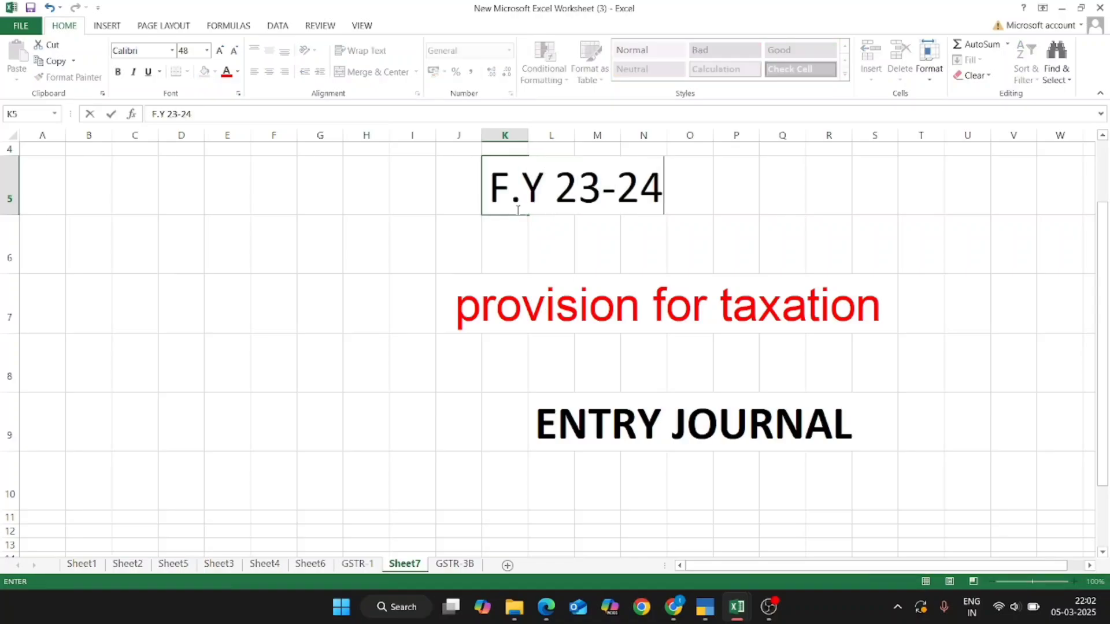
click(517, 210)
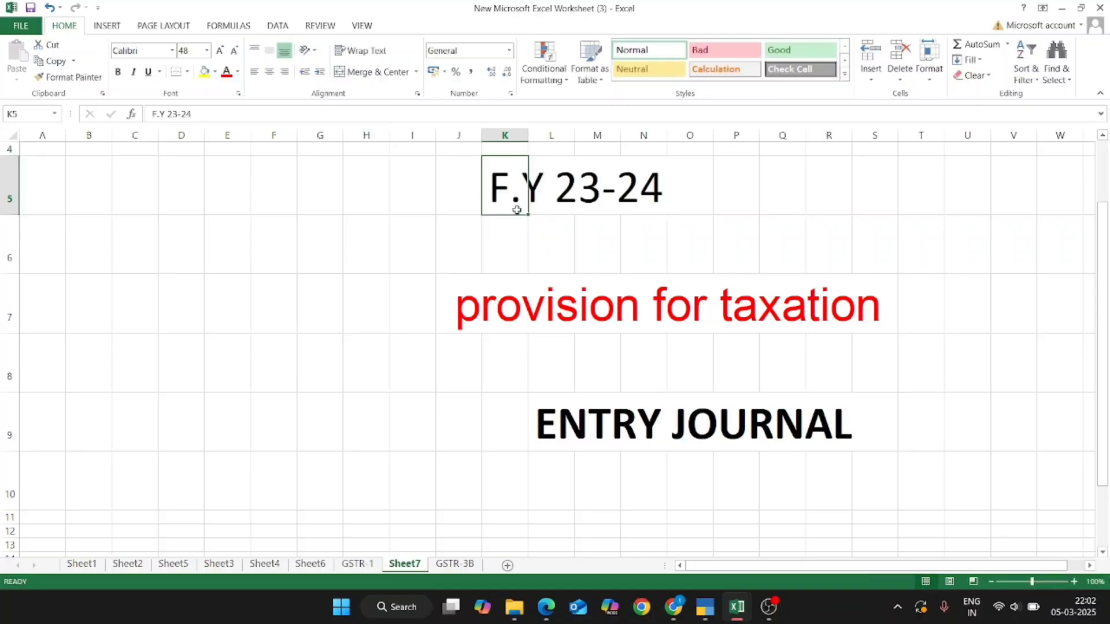
Step: Enter the note "REFUND 30.09.2024 KE BAAD AYAGA" in cell P5, beside the F.Y 23-24 heading
key(Right)
key(Right)
key(Right)
key(Right)
key(Right)
text(REFUND)
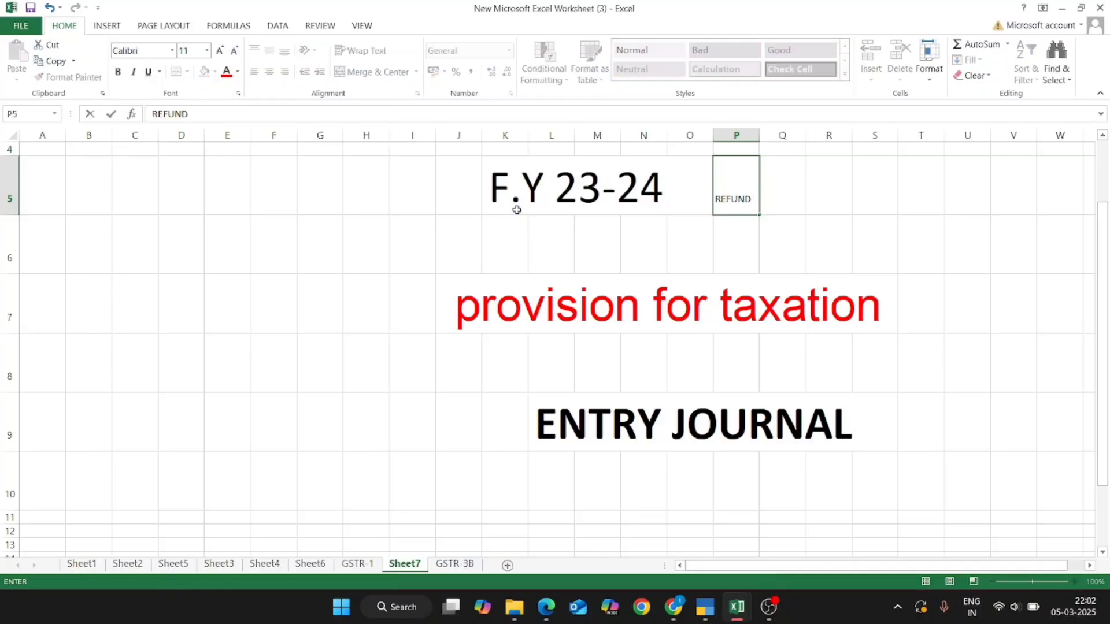
text(  30.09.2024)
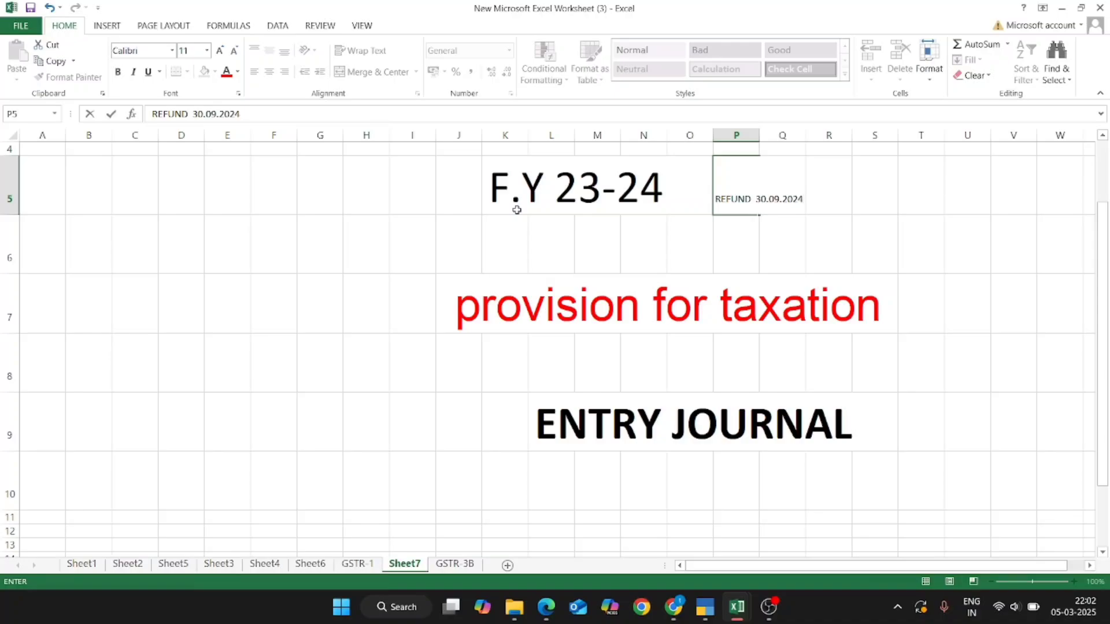
text( KE BAAD AYAGA)
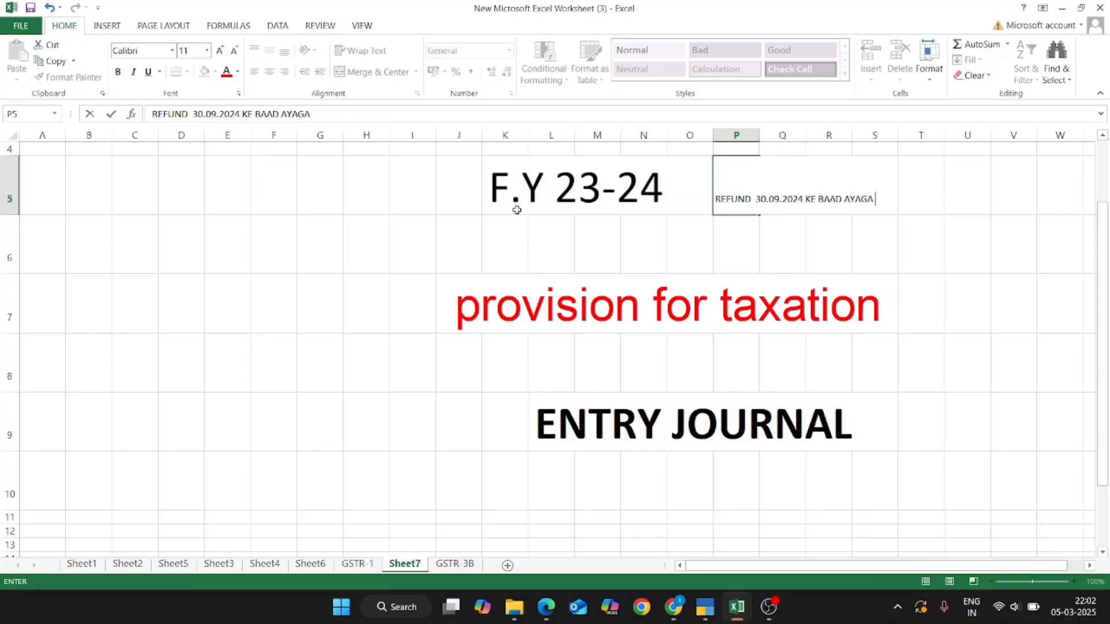
key(Return)
key(Up)
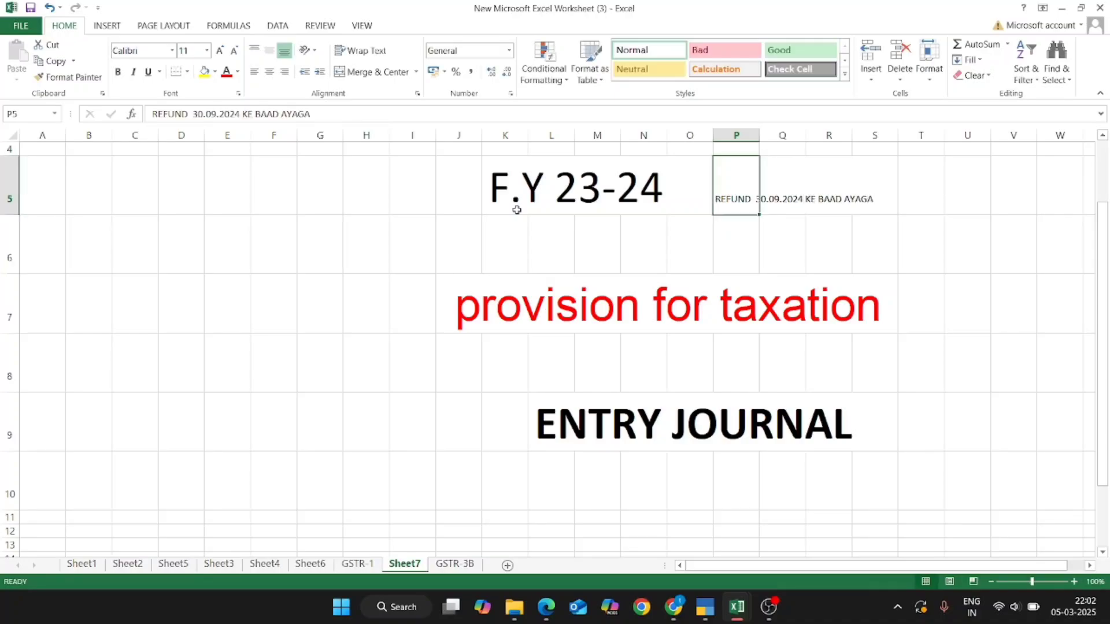
Step: Enlarge the refund note in P5 to font size 20 and make it bold
click(220, 50)
click(220, 51)
click(220, 50)
click(220, 50)
click(221, 50)
key(ctrl+b)
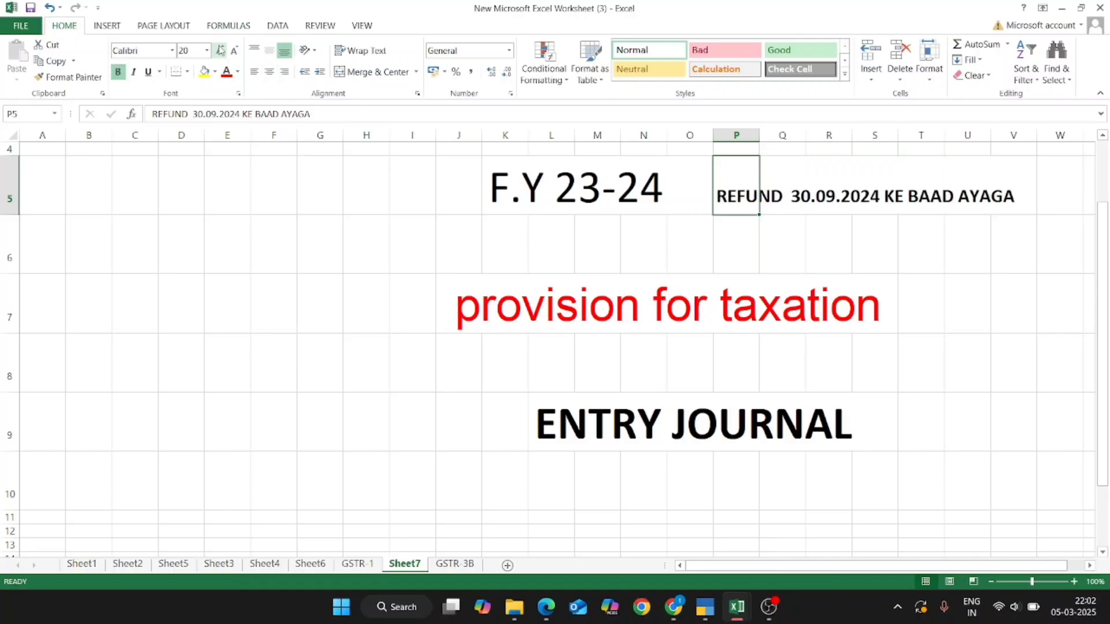
click(849, 242)
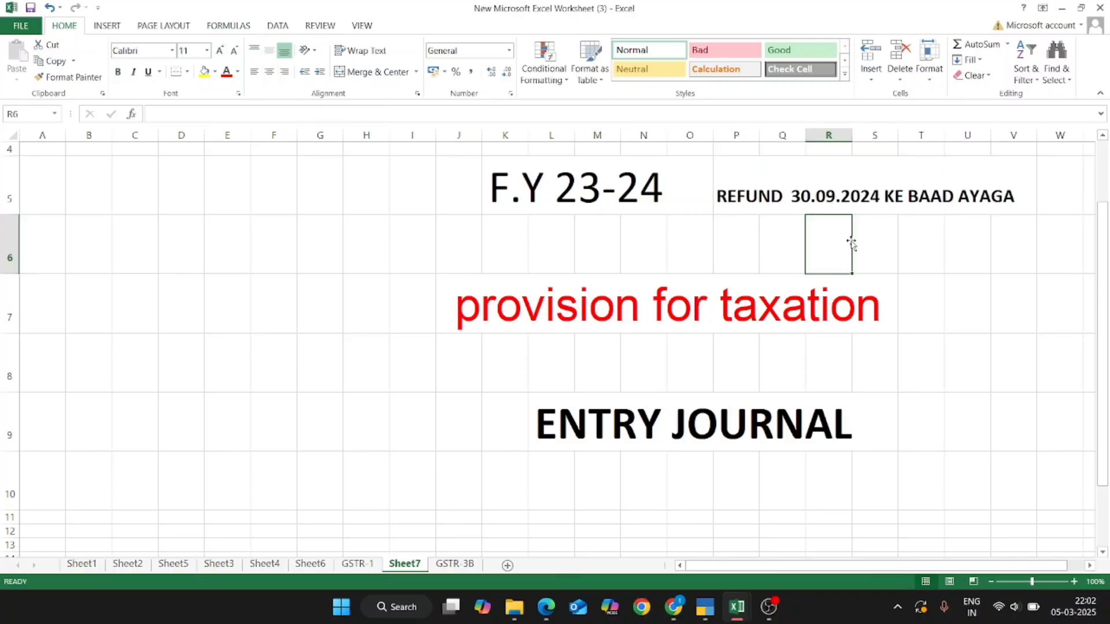
Step: Switch to TallyPrime and change the period to 1-4-2024 through 31-3-25
key(alt+Tab)
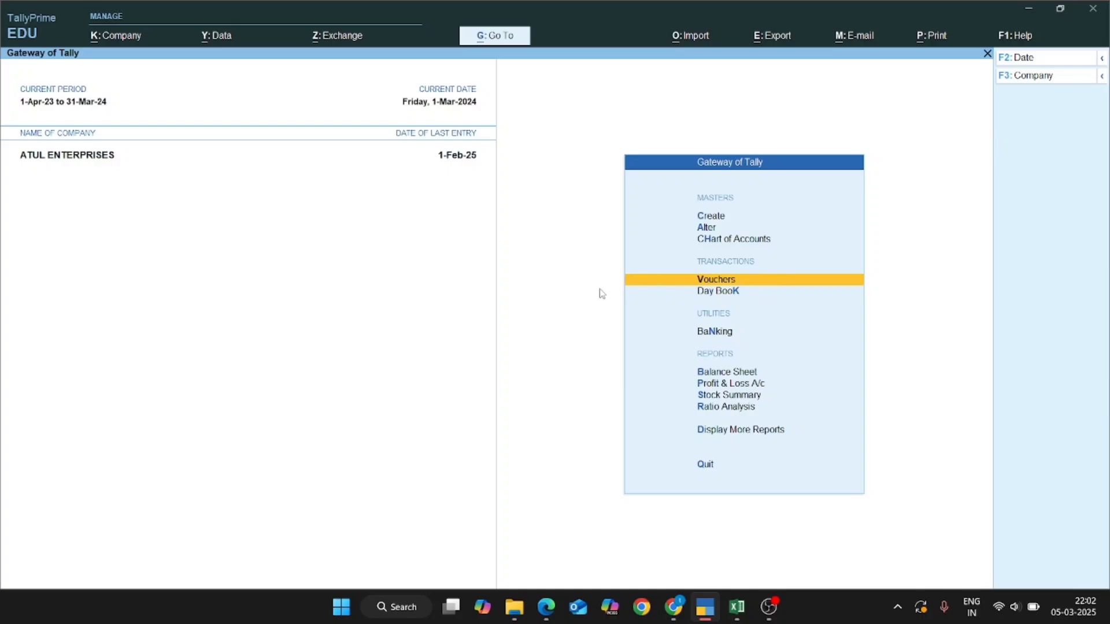
key(alt+F2)
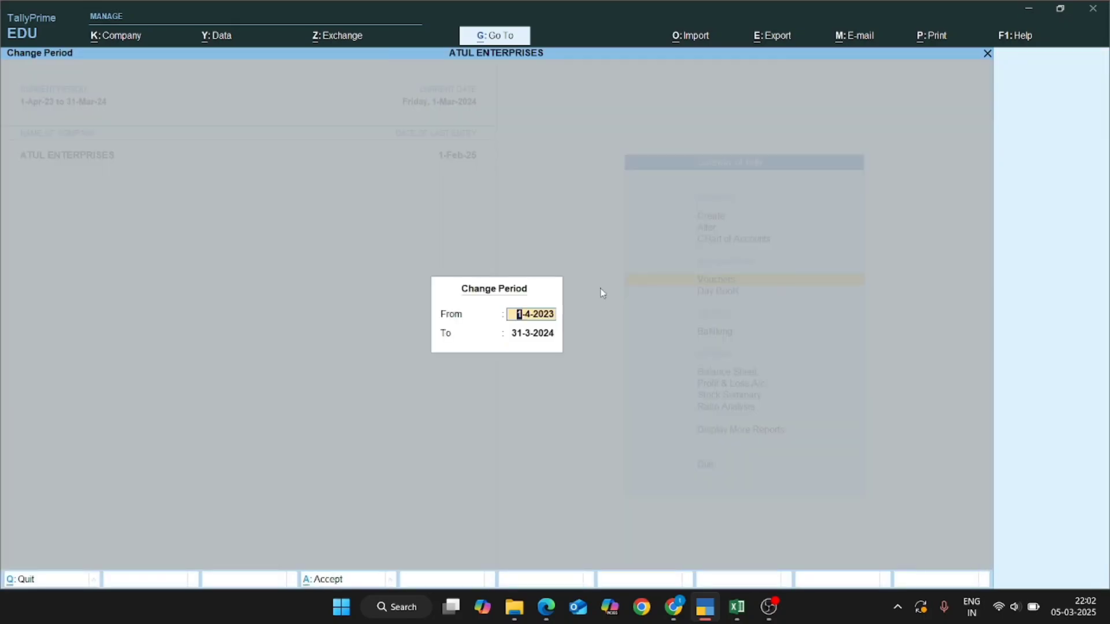
text(1.4.0)
key(BackSpace)
key(BackSpace)
key(BackSpace)
key(BackSpace)
key(BackSpace)
text(1.4.204)
key(BackSpace)
key(BackSpace)
key(BackSpace)
key(BackSpace)
key(BackSpace)
text(4.2024)
key(Return)
text(31.3.0)
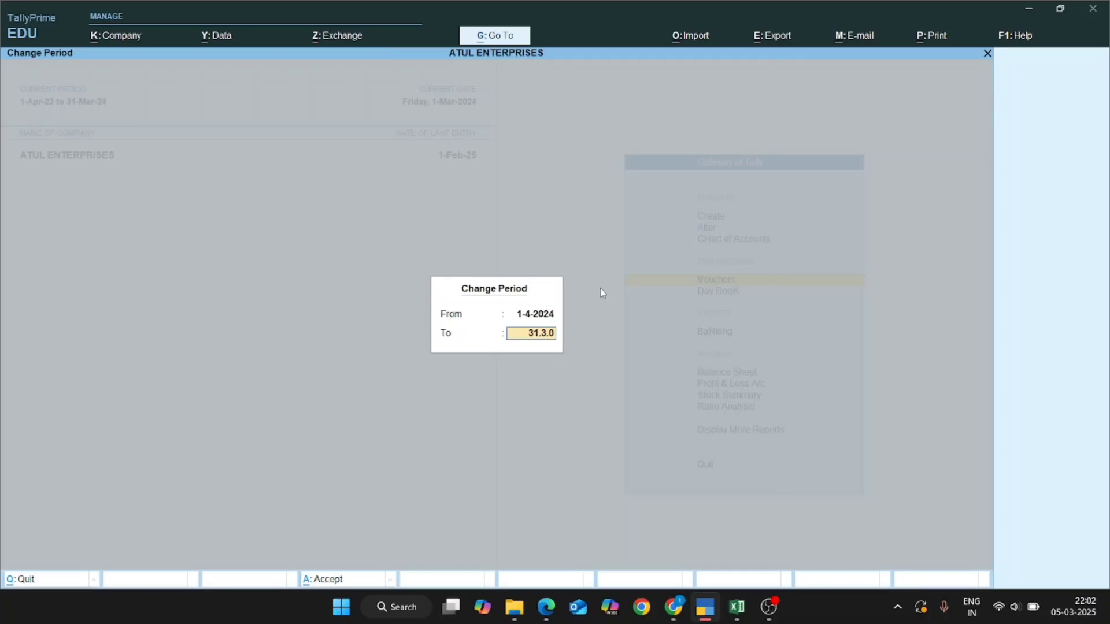
key(BackSpace)
text(25)
key(Return)
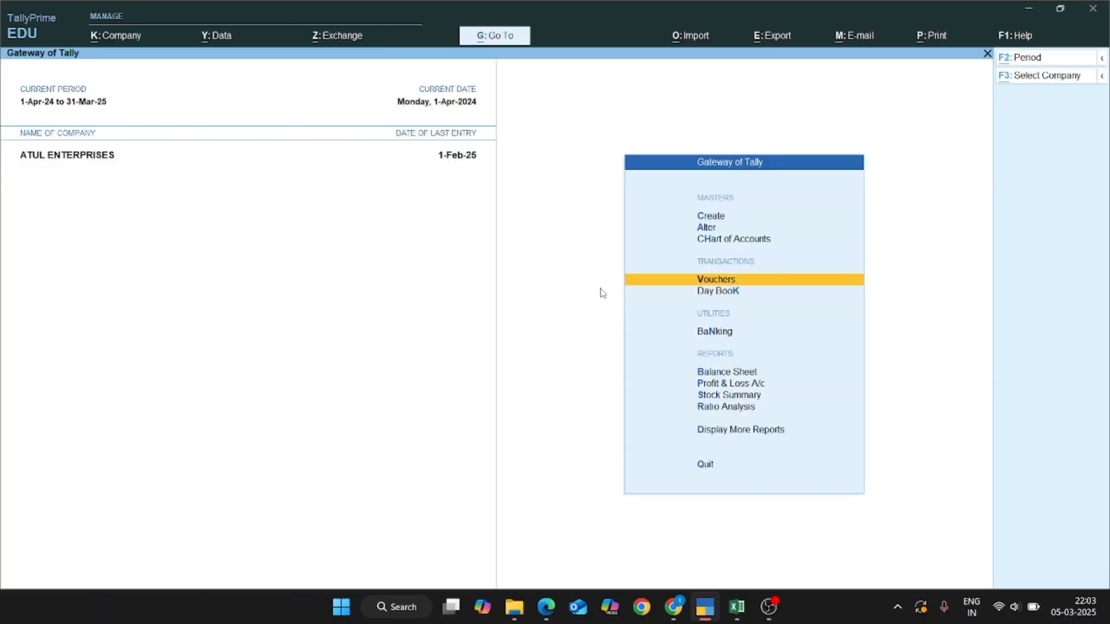
Step: Open a new receipt voucher and check the income tax refund entry in the bank statement
key(alt+F2)
key(Return)
key(Return)
key(Return)
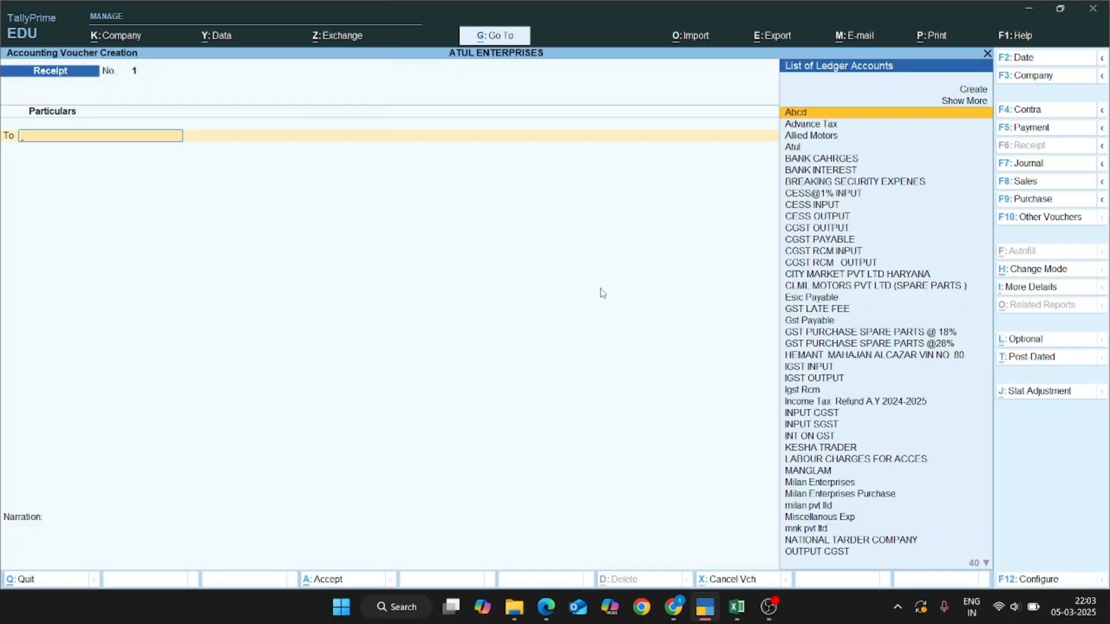
key(alt+Tab)
key(alt+Tab)
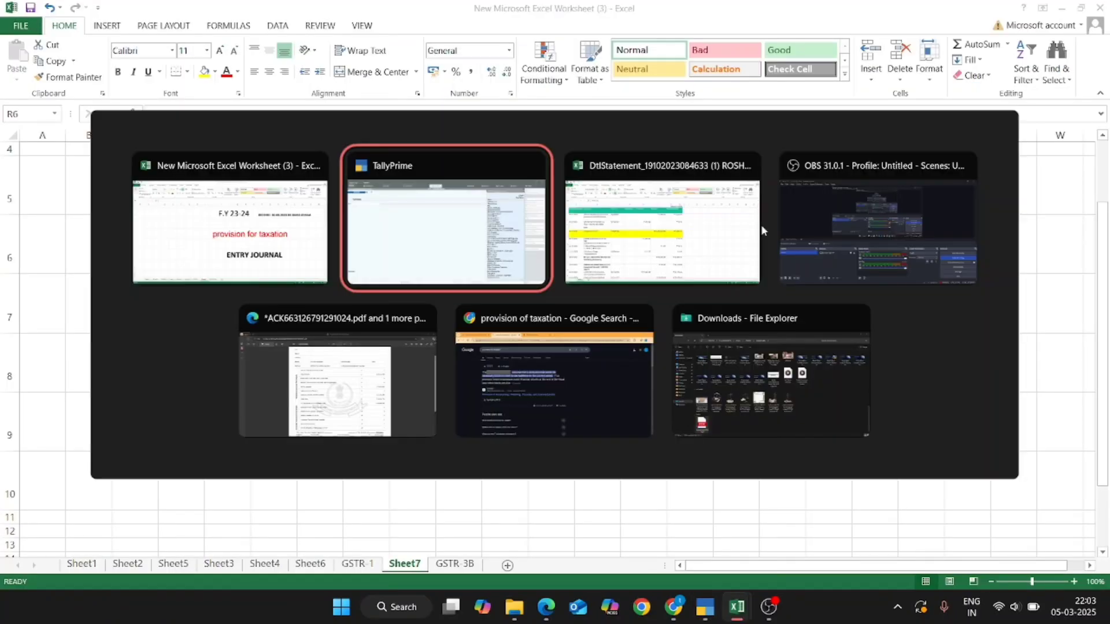
key(alt+Tab)
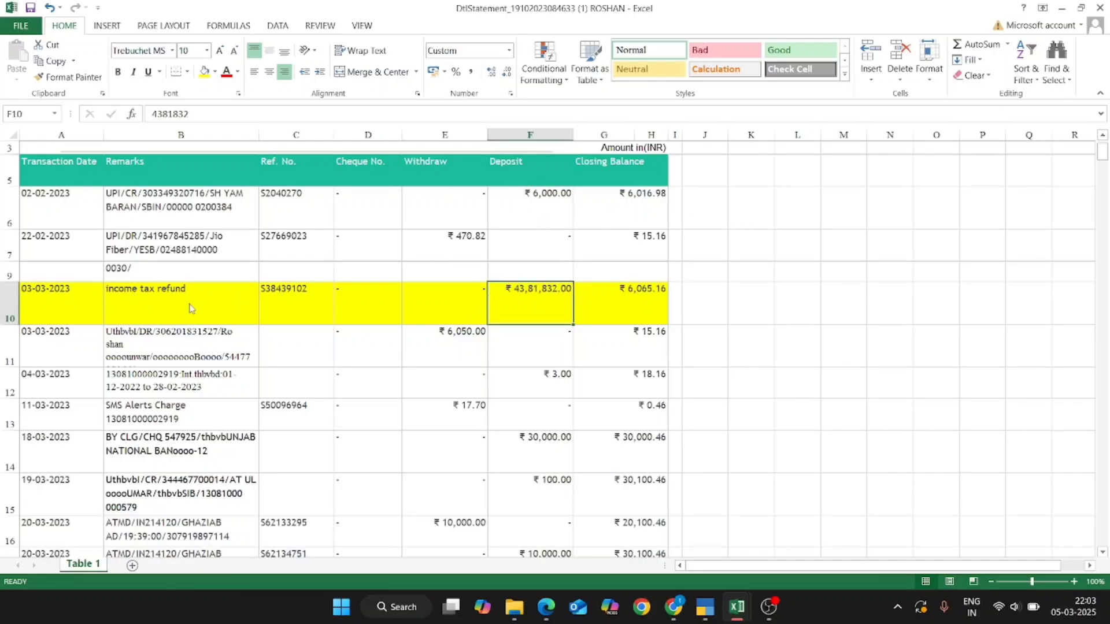
key(alt+Tab)
key(alt+Tab)
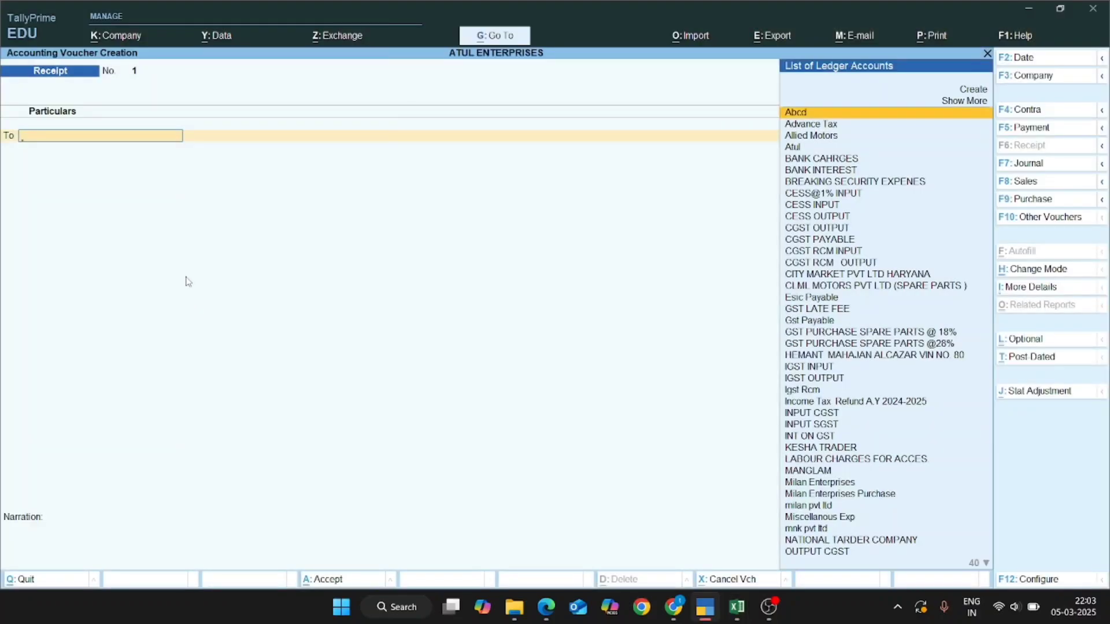
Step: Select Income Tax Refund A.Y 2024-2025 as the receipt's credited ledger and check which group it is under
text(INCO)
key(Return)
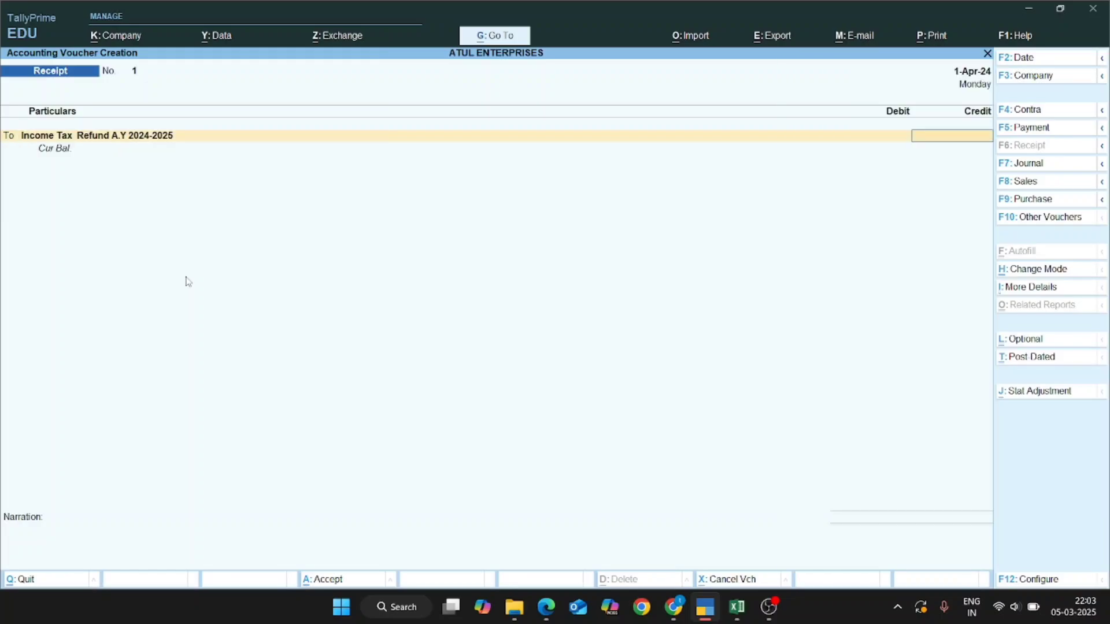
key(BackSpace)
key(ctrl+Return)
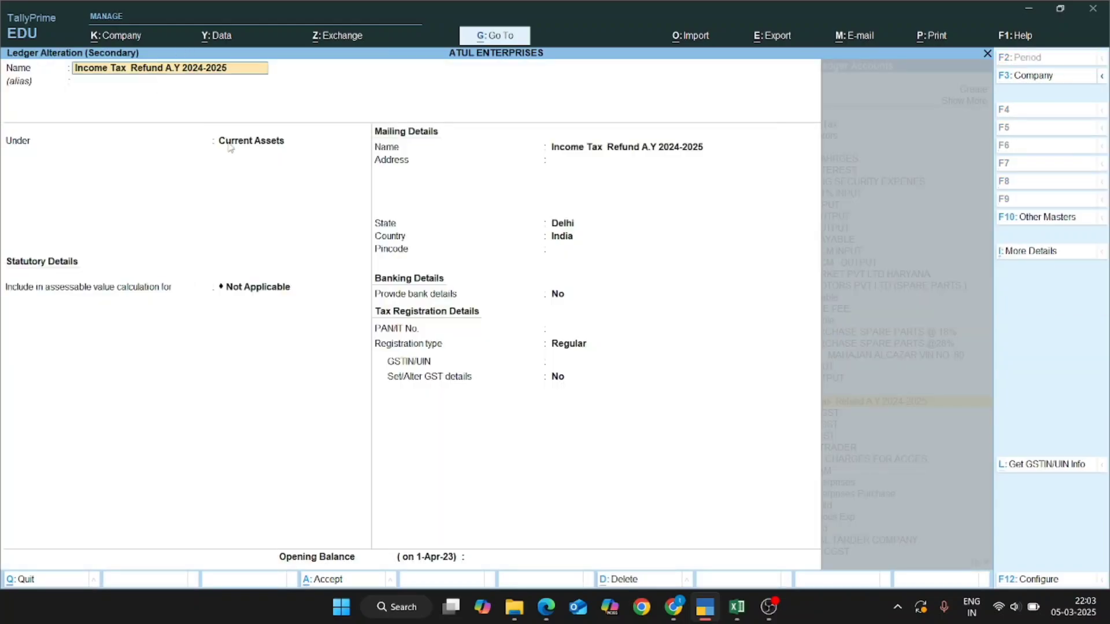
key(Escape)
key(Return)
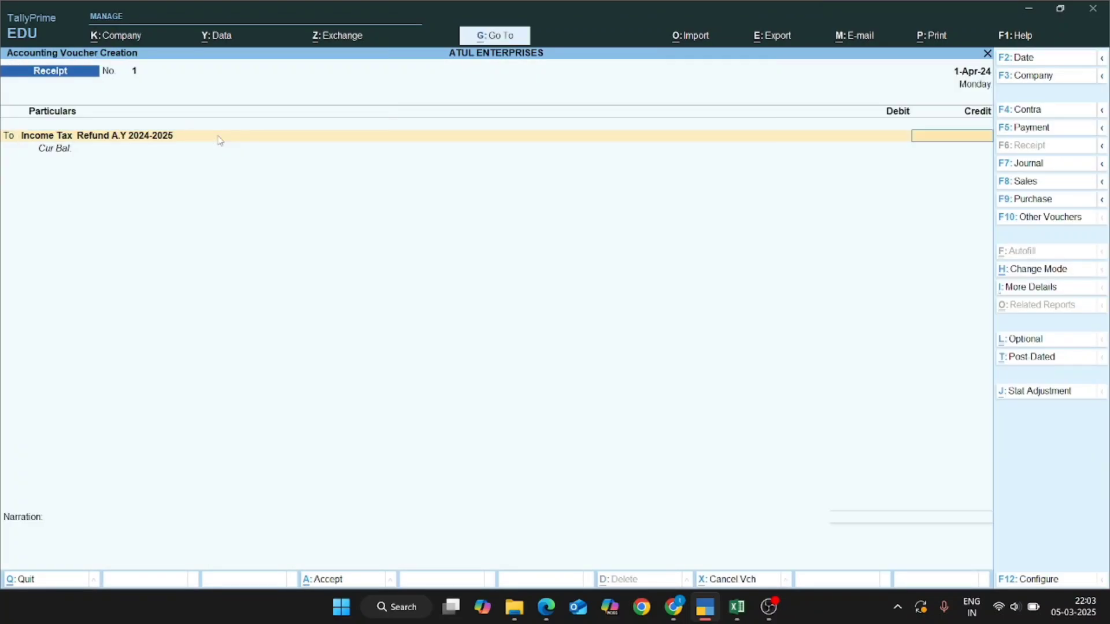
Step: Look up the refund deposit in the bank statement and enter 4381832 as the credit amount on the receipt dated 1-Apr-24
key(alt+Tab)
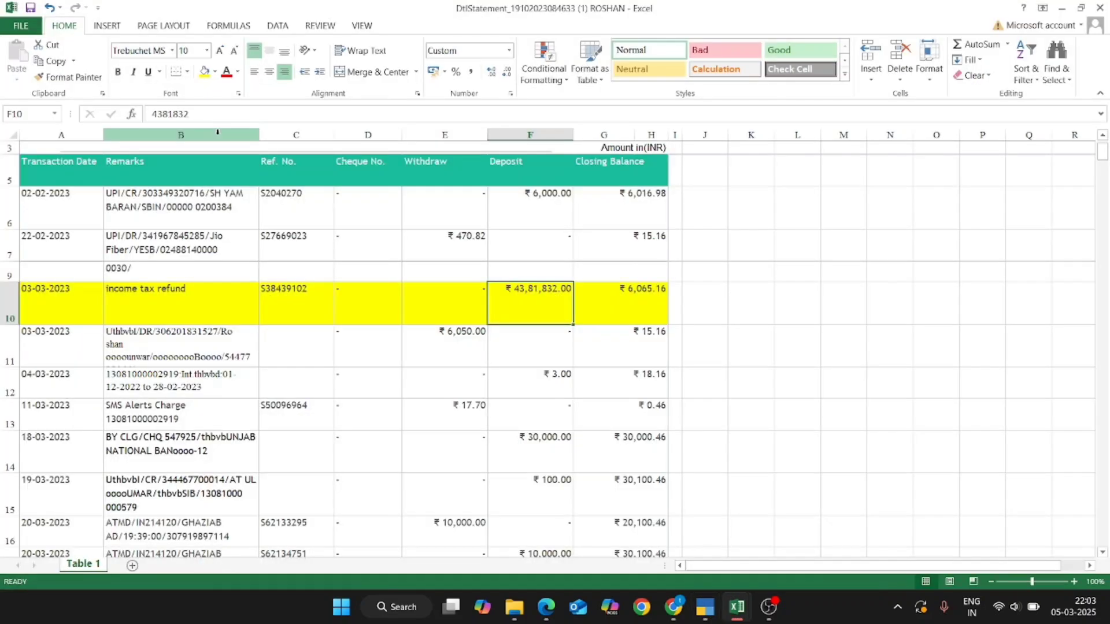
key(ctrl+c)
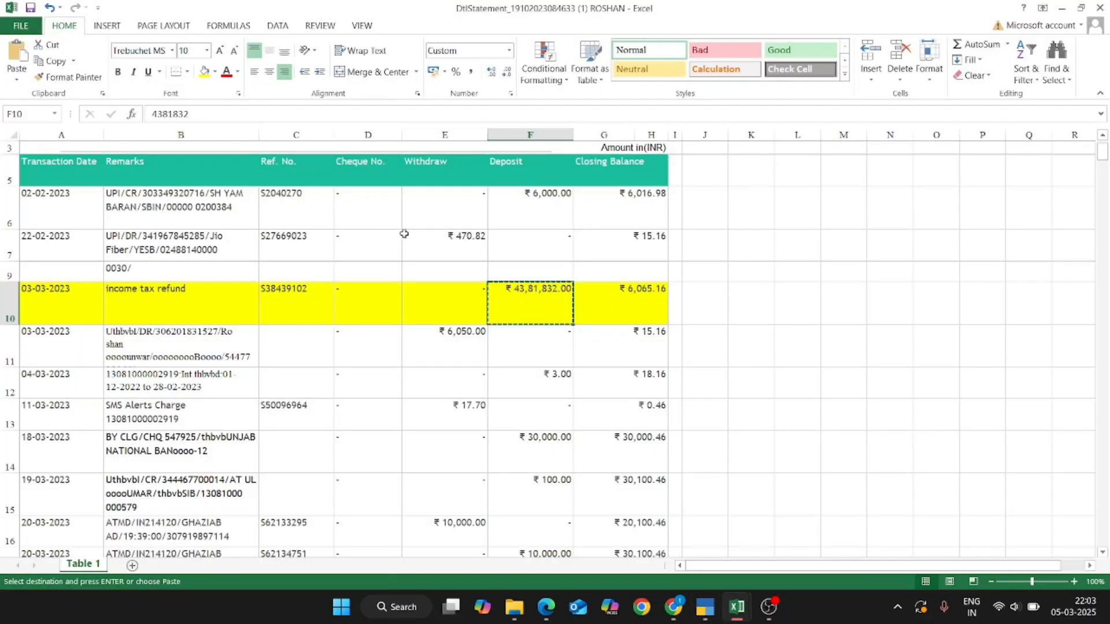
key(alt+Tab)
key(ctrl+v)
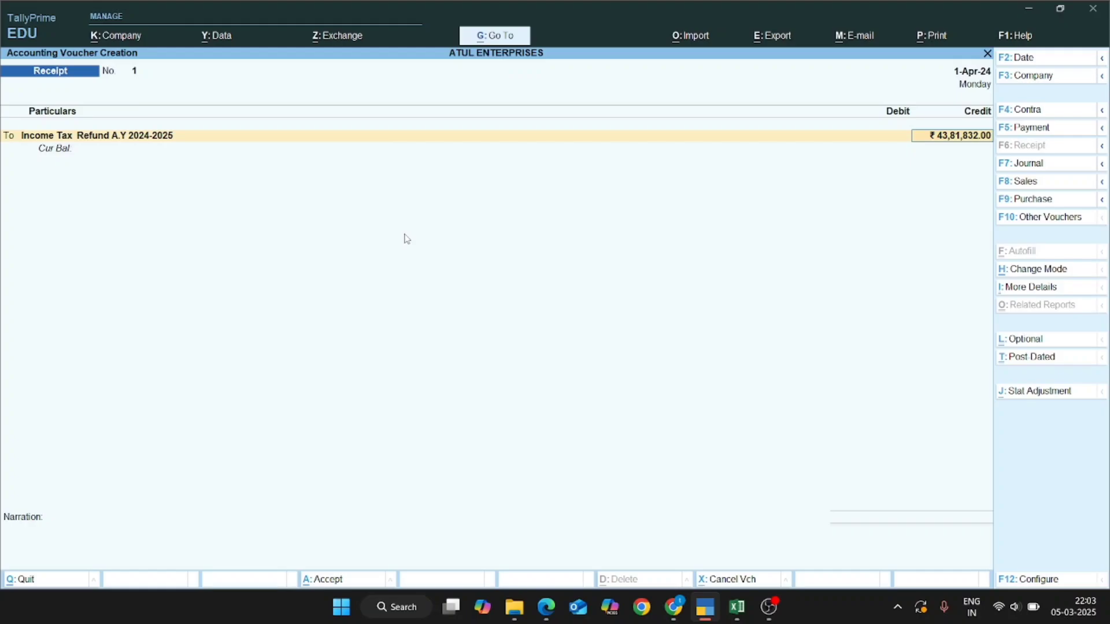
key(BackSpace)
text(4381)
key(alt+Tab)
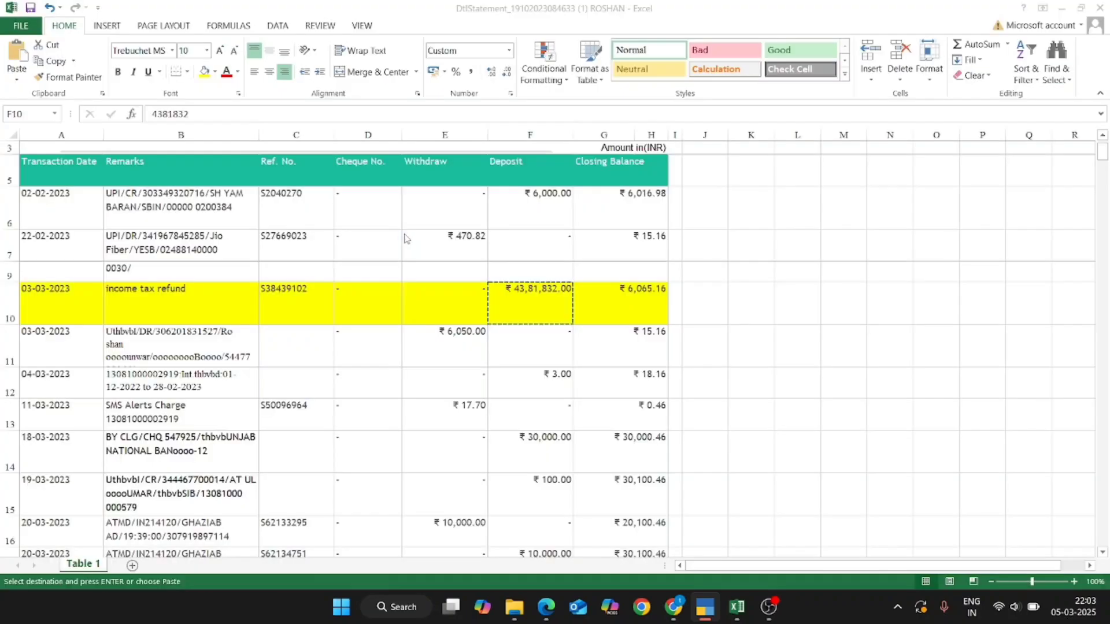
key(alt+Tab)
text(832)
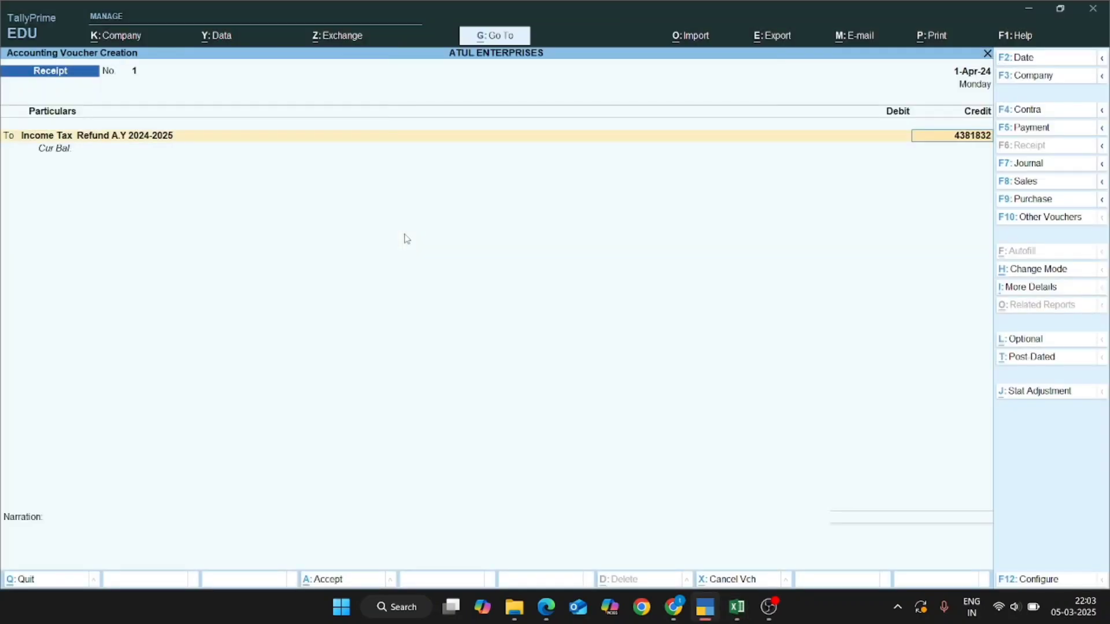
Step: Debit the full 43,81,832.00 to Canara Bank 000 and accept the Cheque/DD bank allocation dated 1-Apr-24
key(Return)
text(CANA)
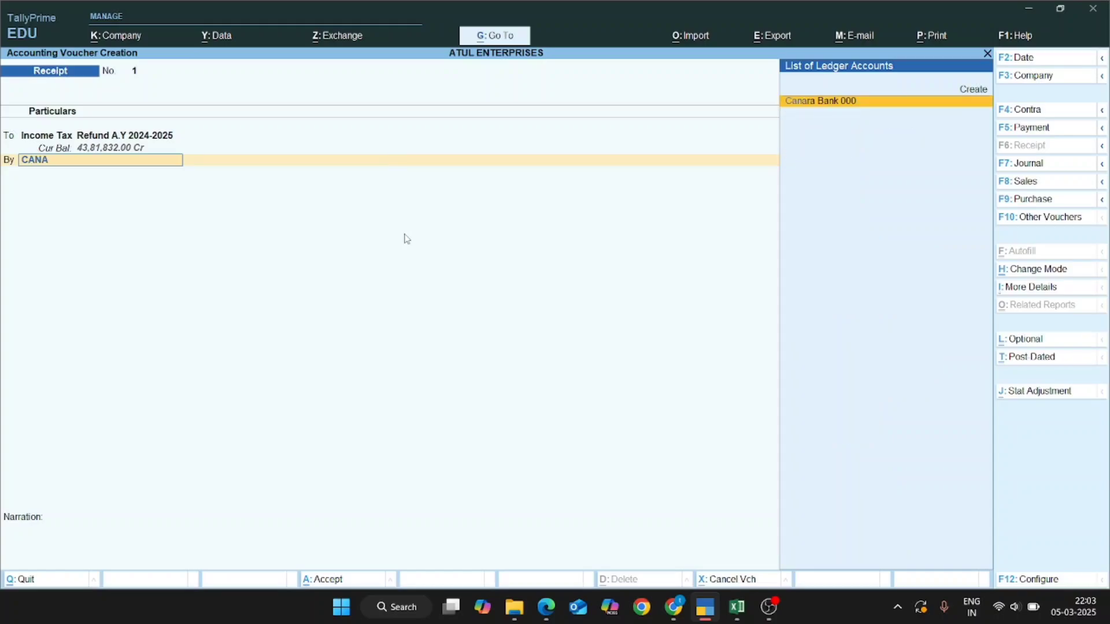
key(Return)
key(Return)
key(Return)
key(Return)
key(Return)
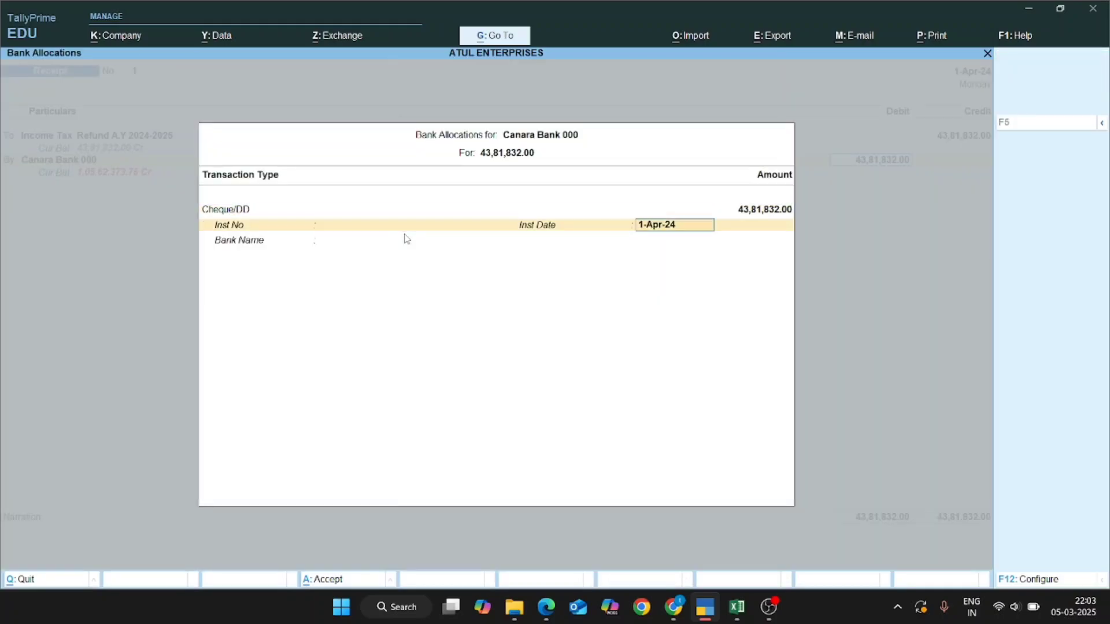
key(Return)
key(Return)
Step: Copy the refund's remark and reference number from the bank statement into the receipt's narration and save the voucher
key(alt+Tab)
key(Left)
key(Left)
key(Left)
key(Left)
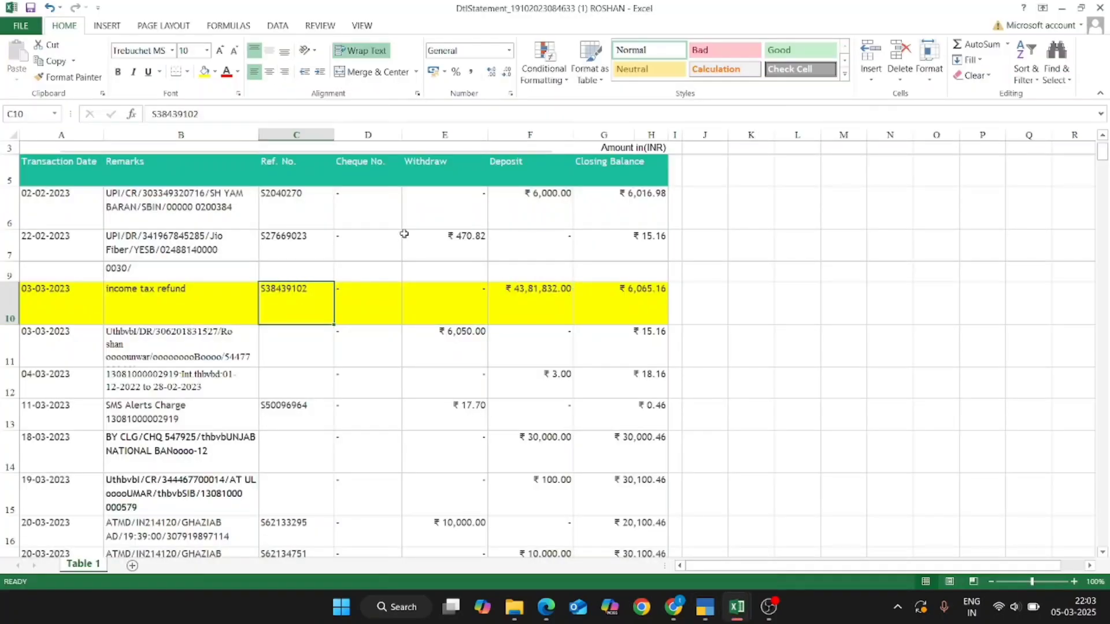
key(ctrl+c)
key(alt+Tab)
key(alt+Tab)
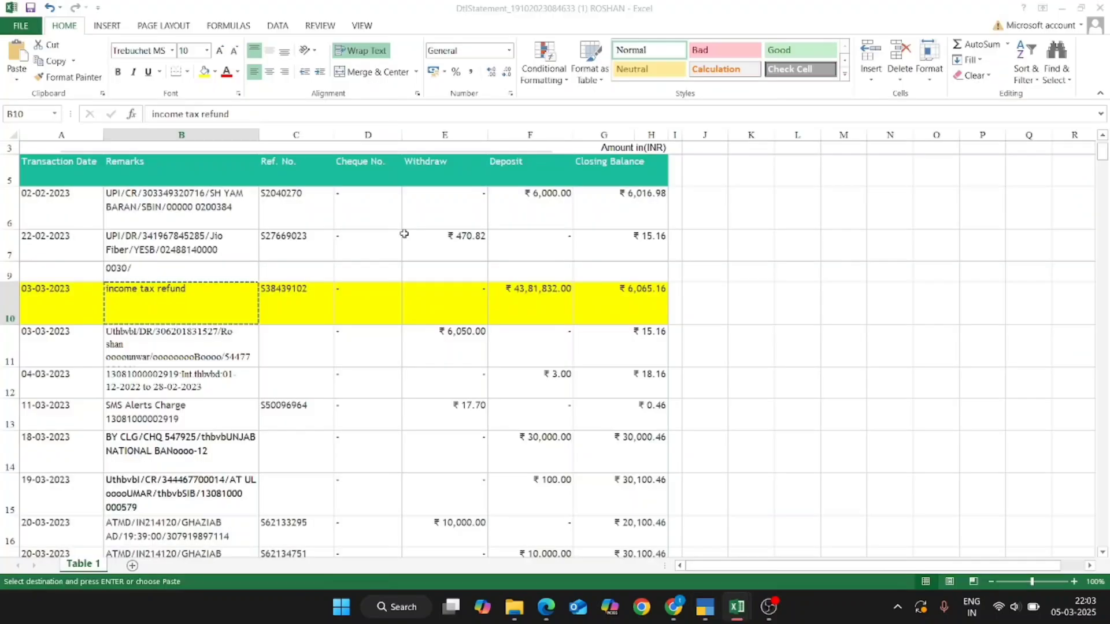
key(shift+Right)
key(ctrl+c)
key(alt+Tab)
key(ctrl+alt+v)
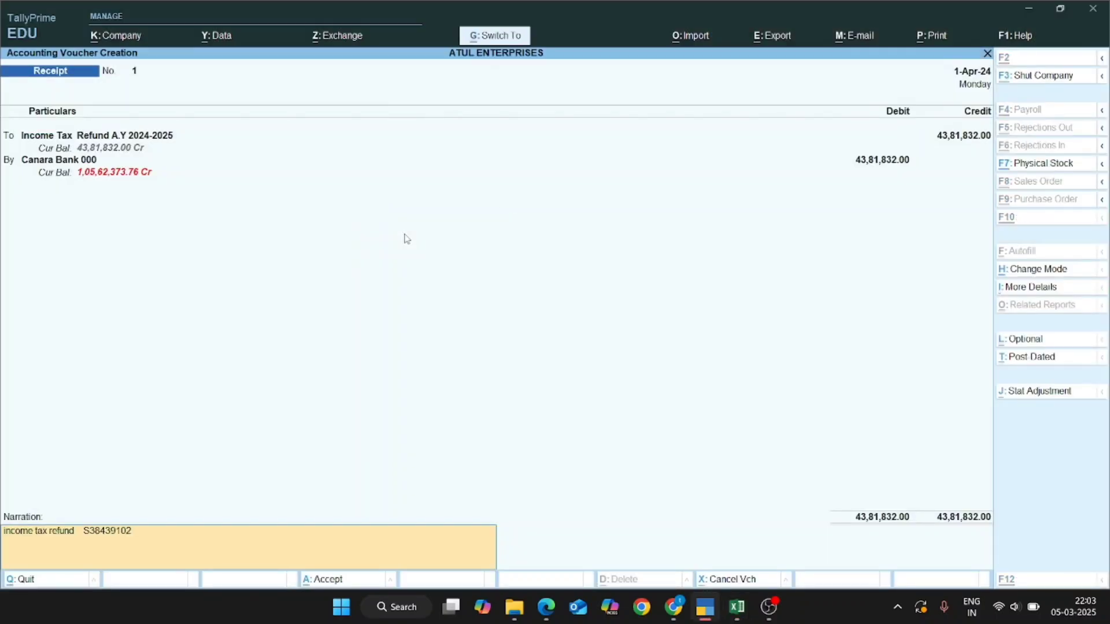
key(Return)
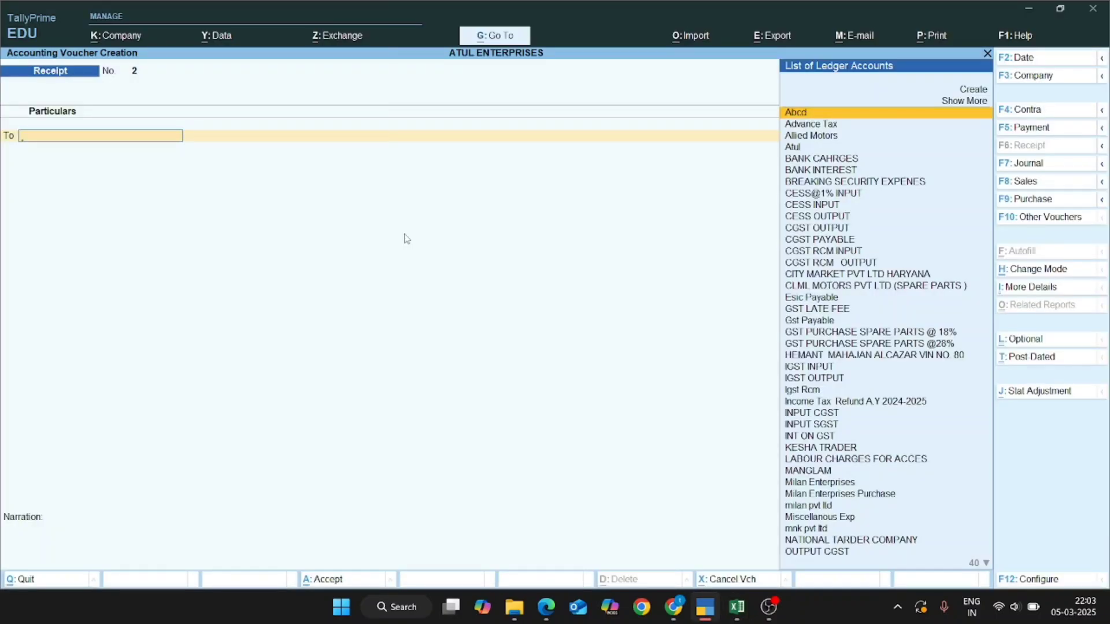
Step: Leave the next blank receipt voucher, return to the Gateway of Tally, and keep the current period
key(Escape)
key(F2)
key(Return)
key(Return)
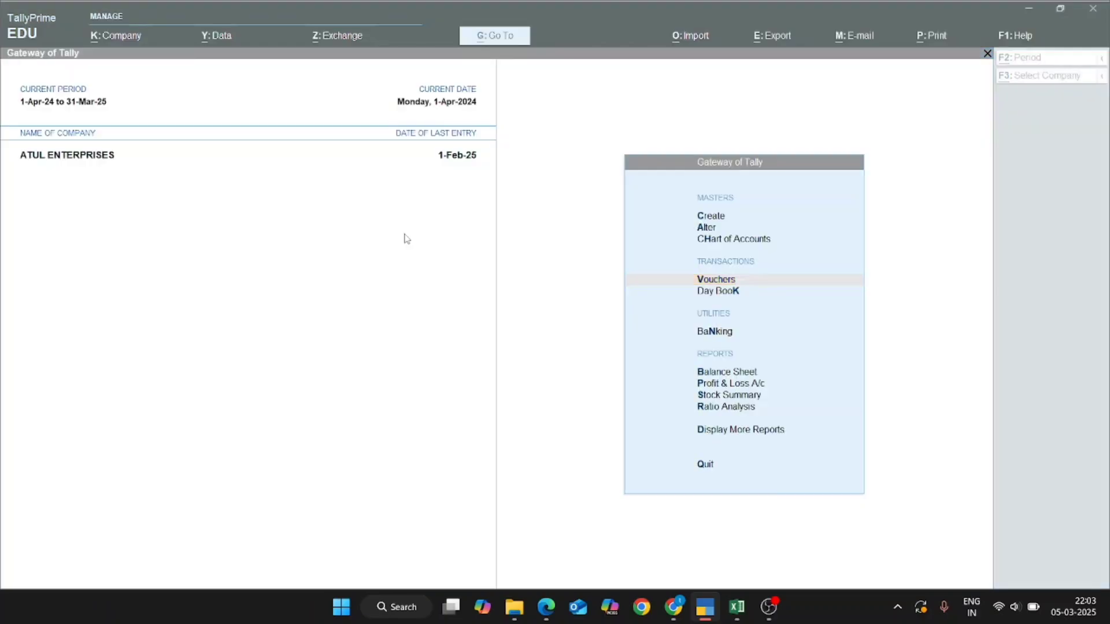
Step: Switch to the bank statement and apply the red font colour to the whole income tax refund row
key(alt+Tab)
key(shift+space)
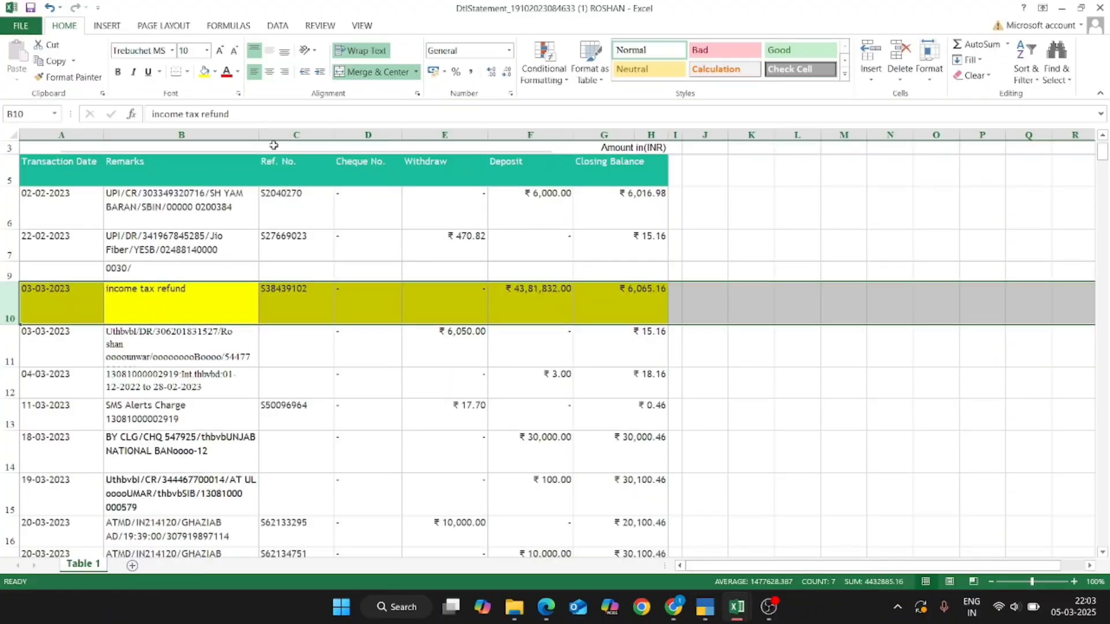
click(227, 74)
Step: Switch back to the Excel worksheet with the F.Y 23-24 heading and select a cell at the provision for taxation title
key(alt+Tab)
key(Tab)
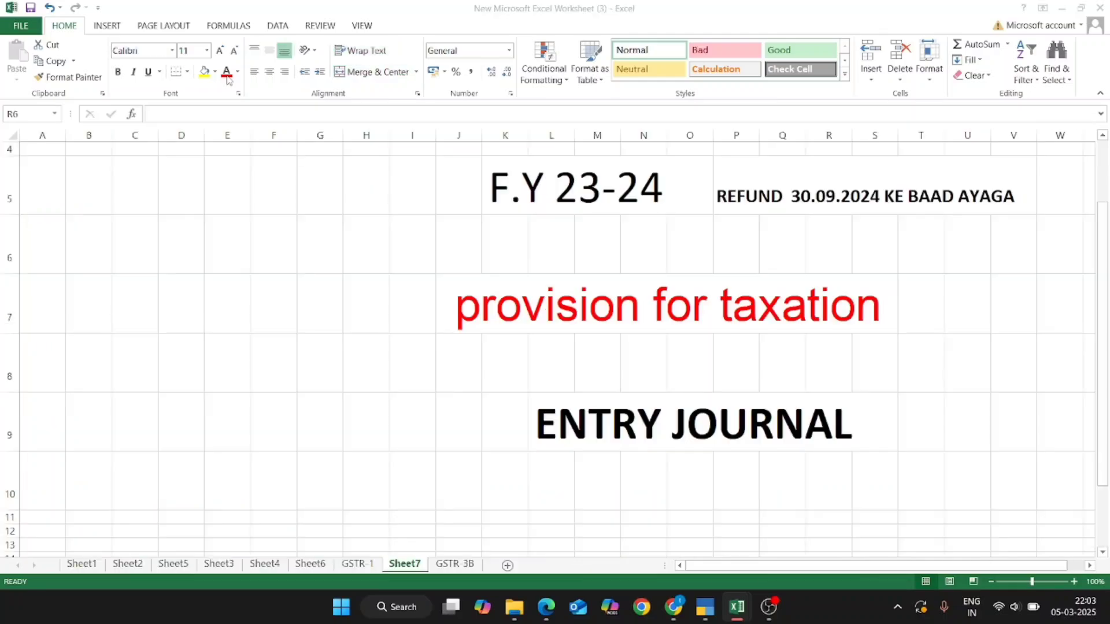
click(463, 289)
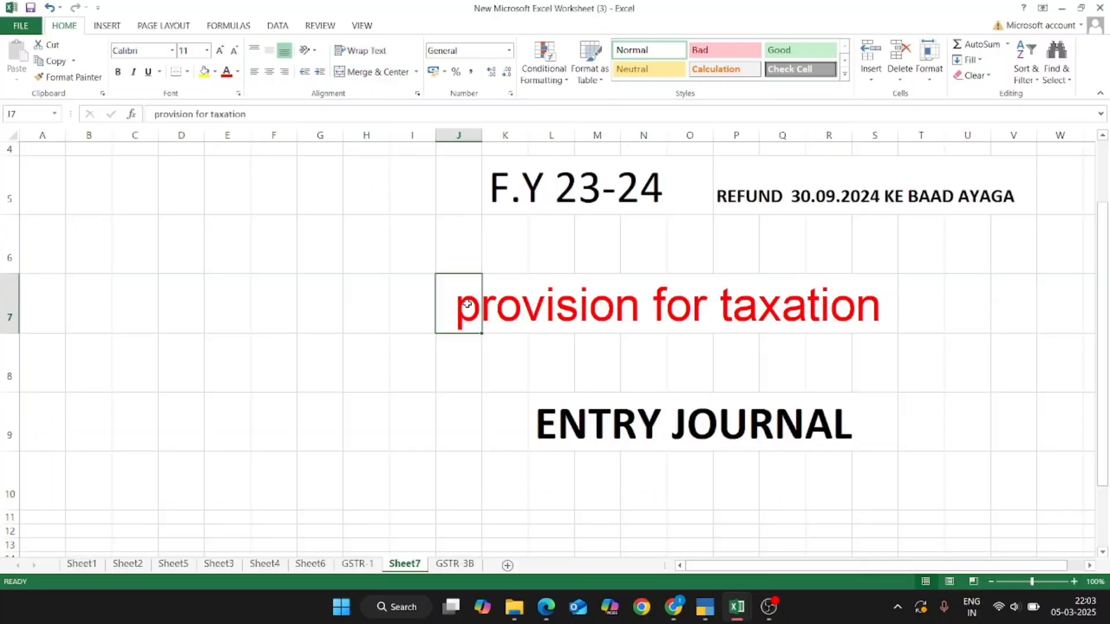
Step: Fill the cells across the provision for taxation title, J7 to S7, with yellow, keeping the title's font size
click(216, 51)
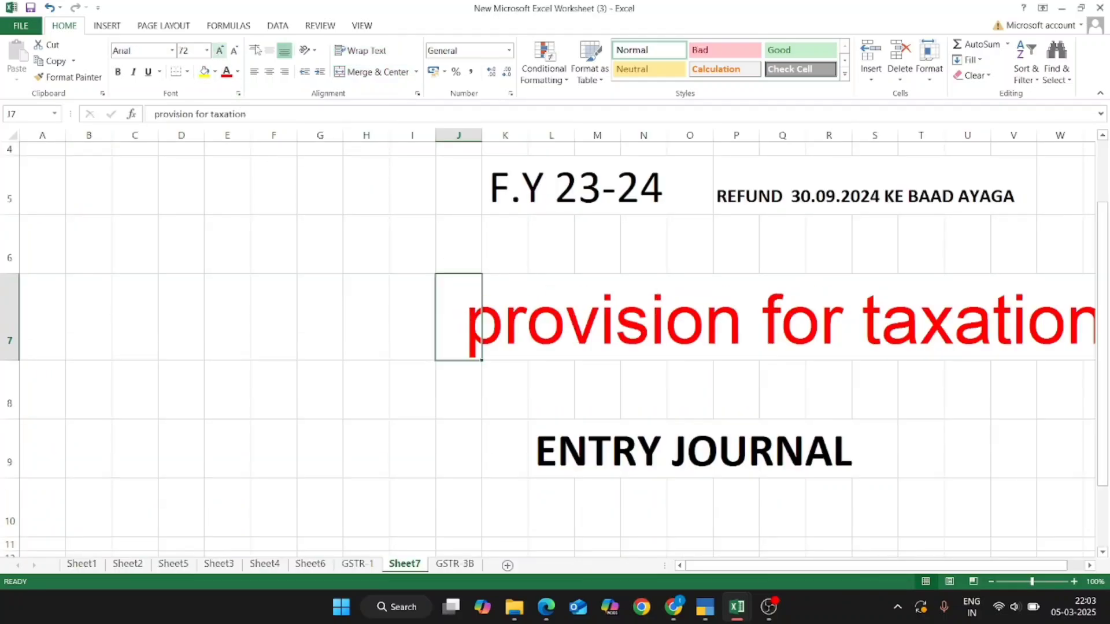
key(ctrl+z)
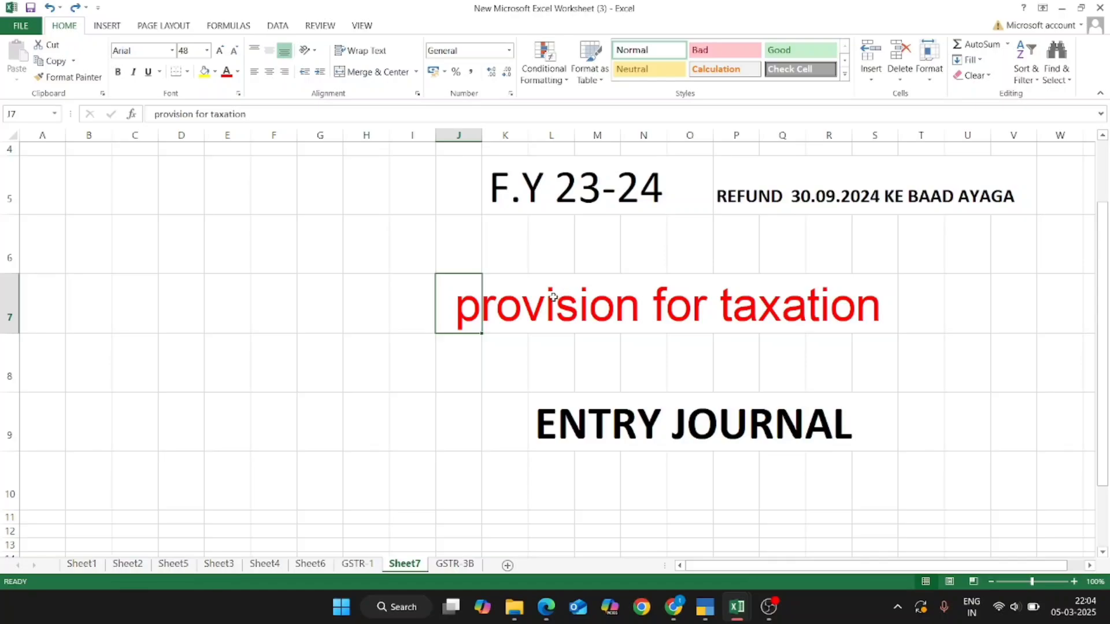
key(shift+Right)
key(shift+Right)
key(shift+Right)
key(shift+Right)
key(shift+Right)
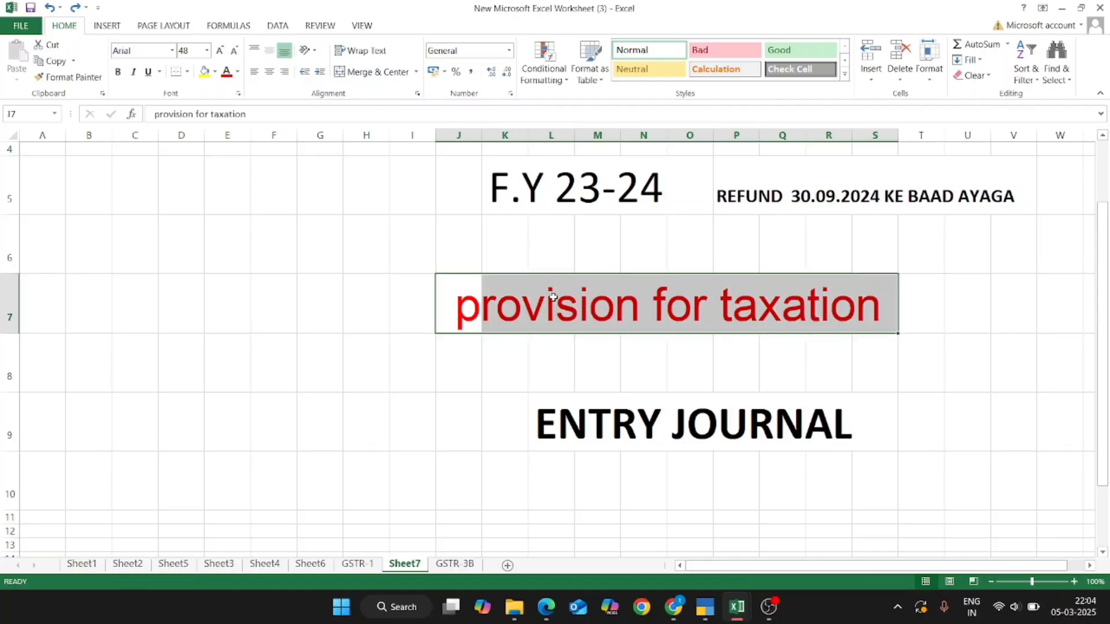
click(205, 78)
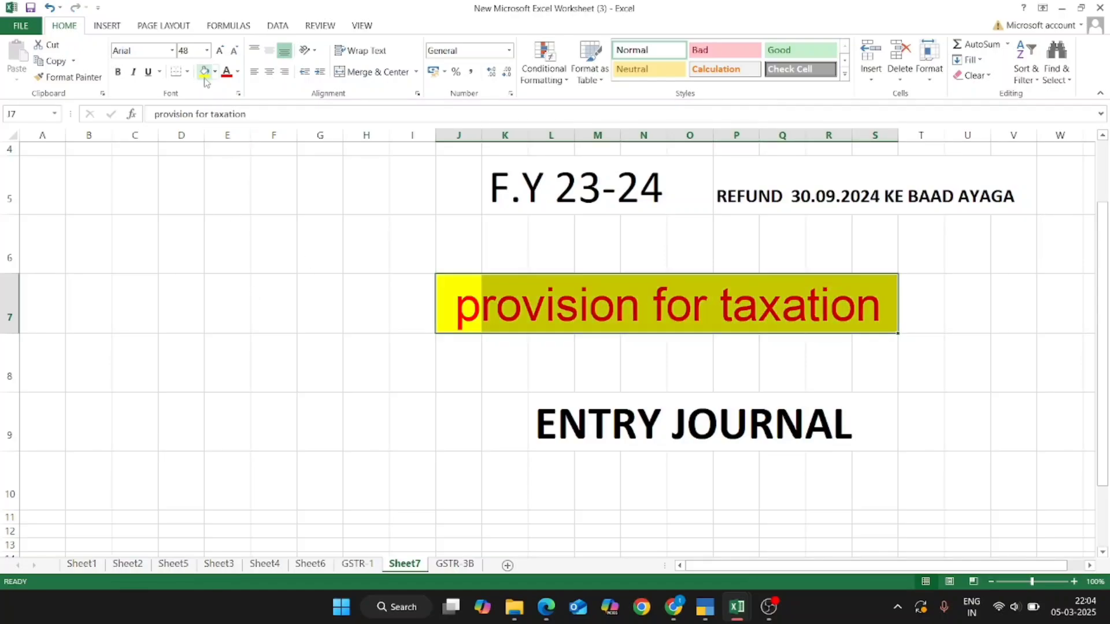
Step: Enter BALANCE SHEET in cell V7, beside the provision for taxation title
key(Right)
key(Right)
key(Right)
key(Right)
key(Right)
key(Right)
key(Right)
key(Right)
key(Right)
key(Right)
key(Right)
key(Right)
key(Right)
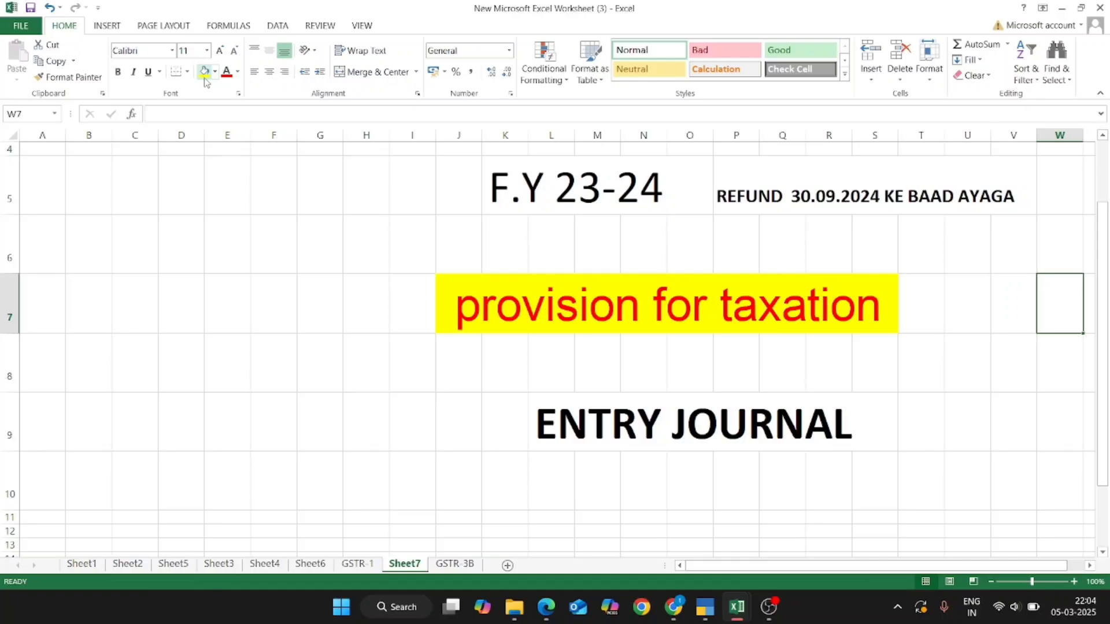
key(Left)
key(Right)
key(Right)
key(Left)
key(Left)
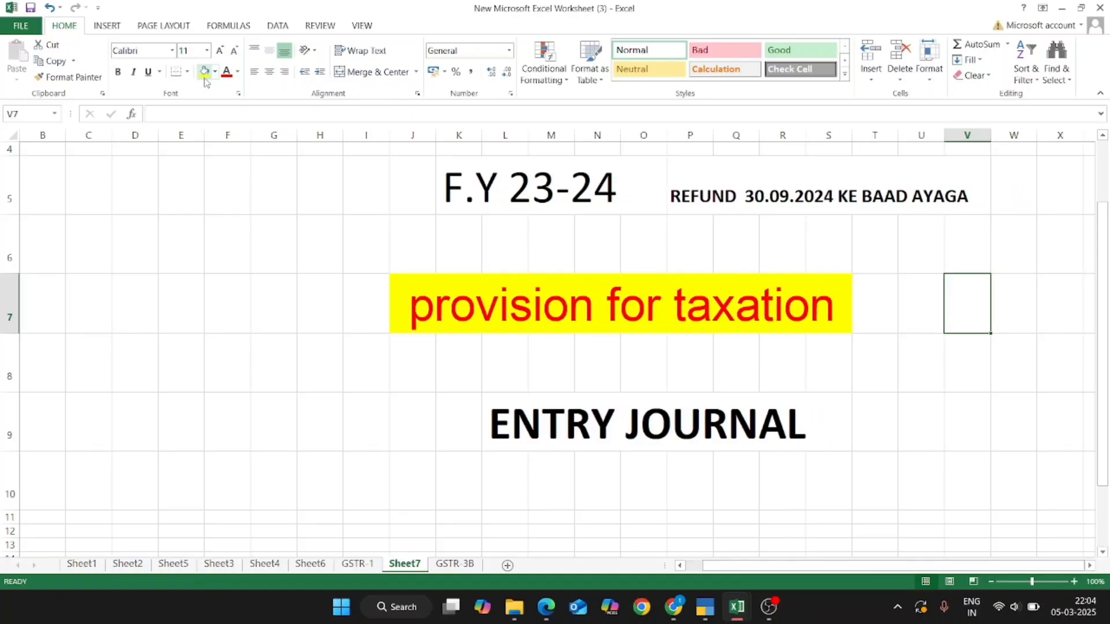
text(BALANC)
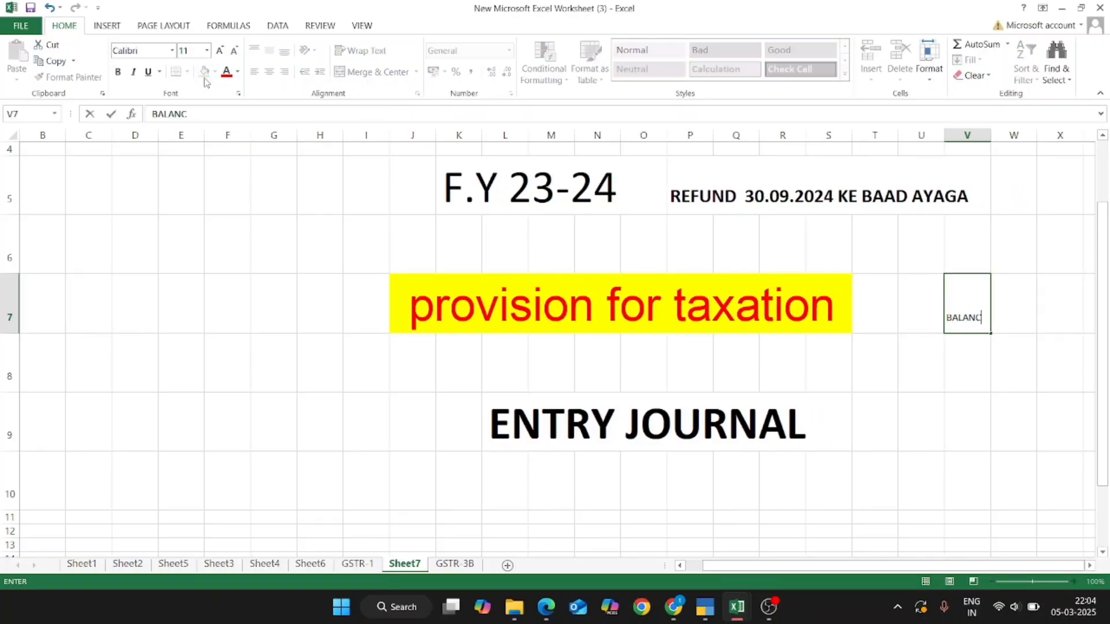
text(E SHEET)
key(Return)
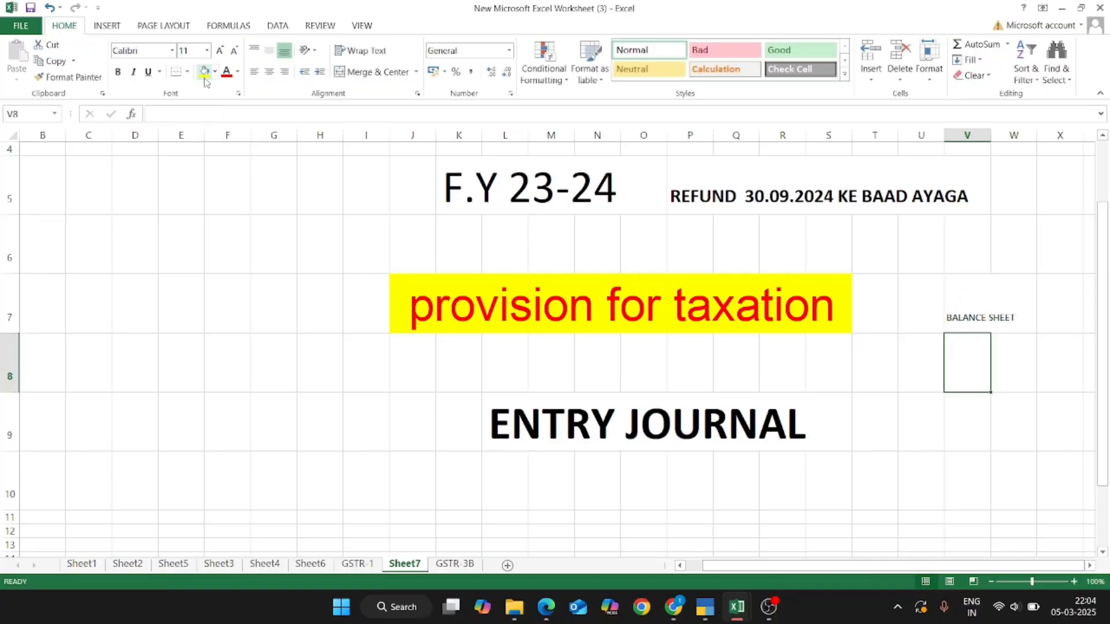
Step: Enlarge the BALANCE SHEET text in V7 to font size 16 and make it bold
key(Up)
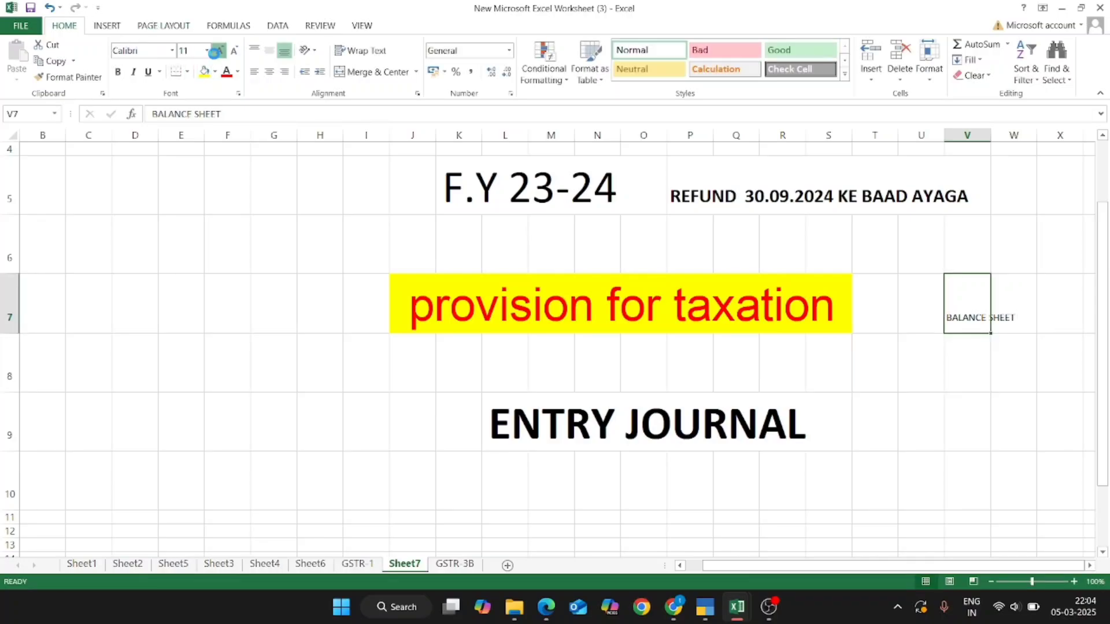
click(219, 51)
click(219, 50)
click(218, 50)
key(Right)
key(Left)
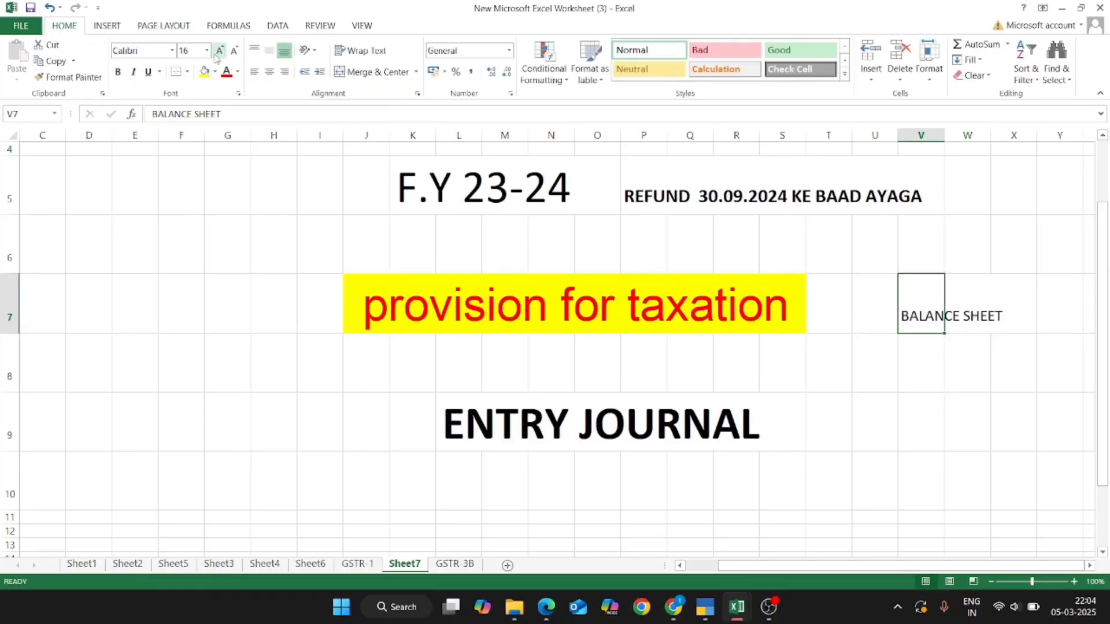
key(ctrl+b)
key(Right)
key(Right)
key(Right)
key(Left)
key(Left)
key(Left)
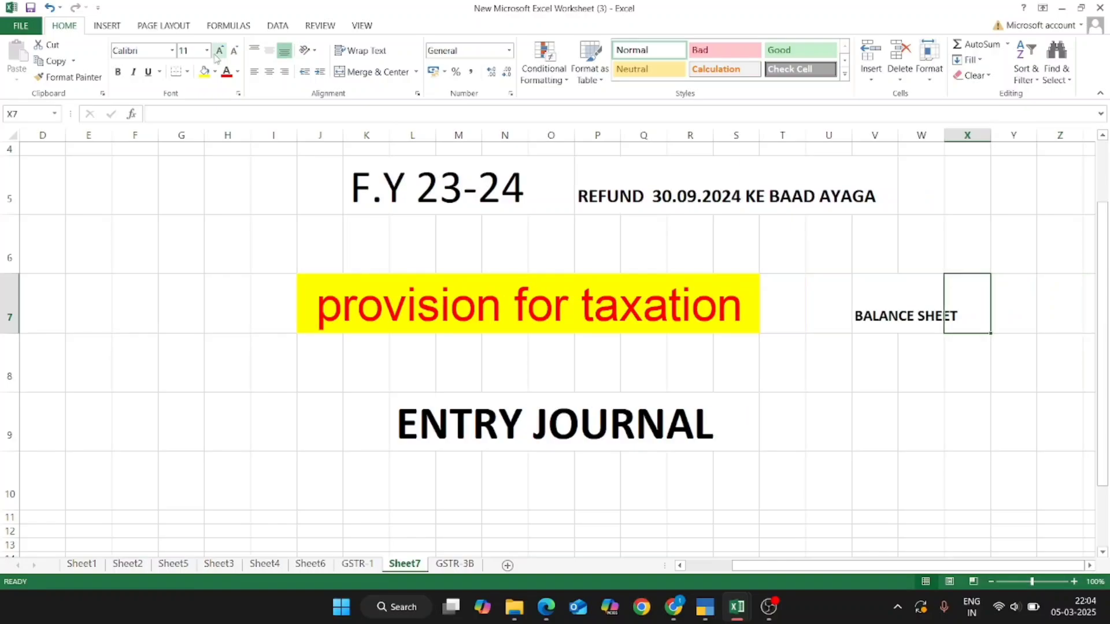
Step: Switch to TallyPrime, set the period from 1-4-2023 to 31-3-2024, and open voucher creation
key(alt+Tab)
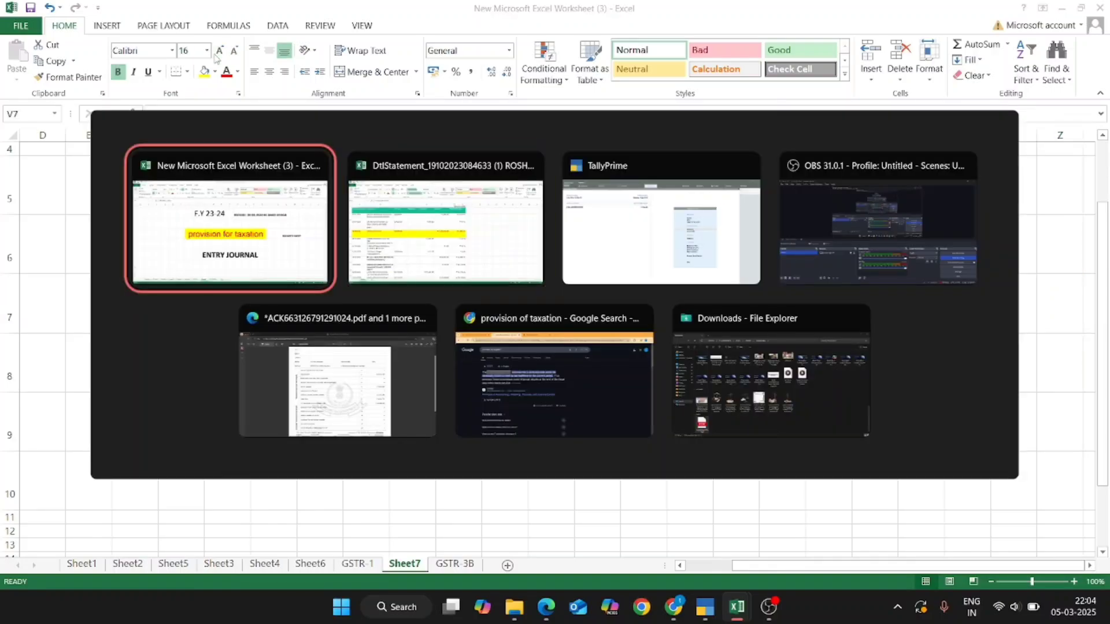
click(315, 152)
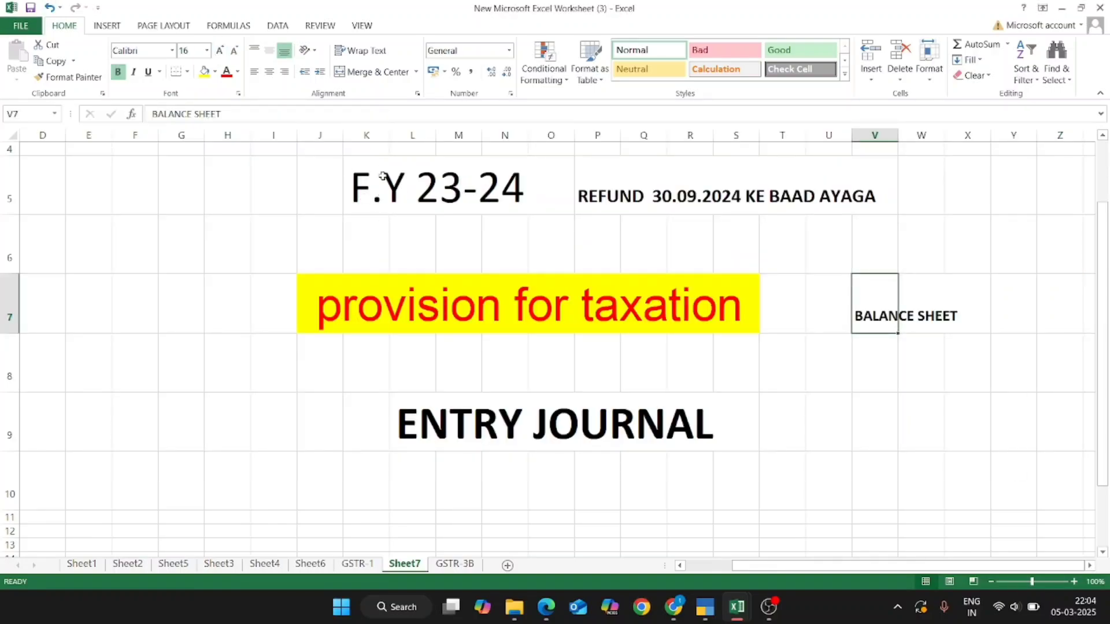
key(alt+Tab)
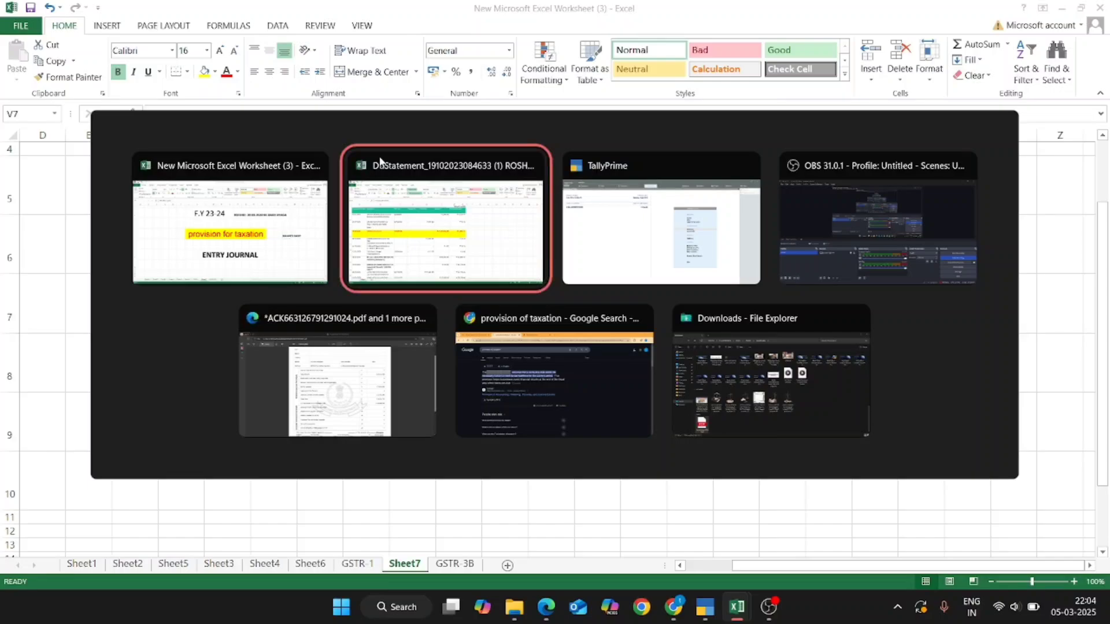
key(alt+Tab)
key(alt+F2)
text(1-4-2023)
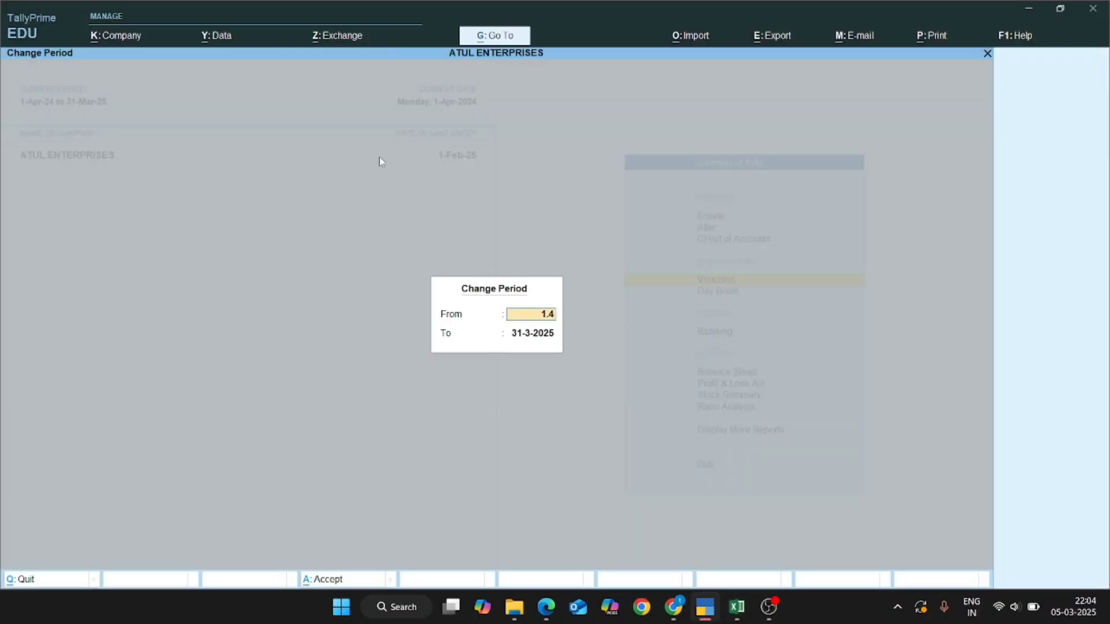
key(Return)
text(31-3-2024)
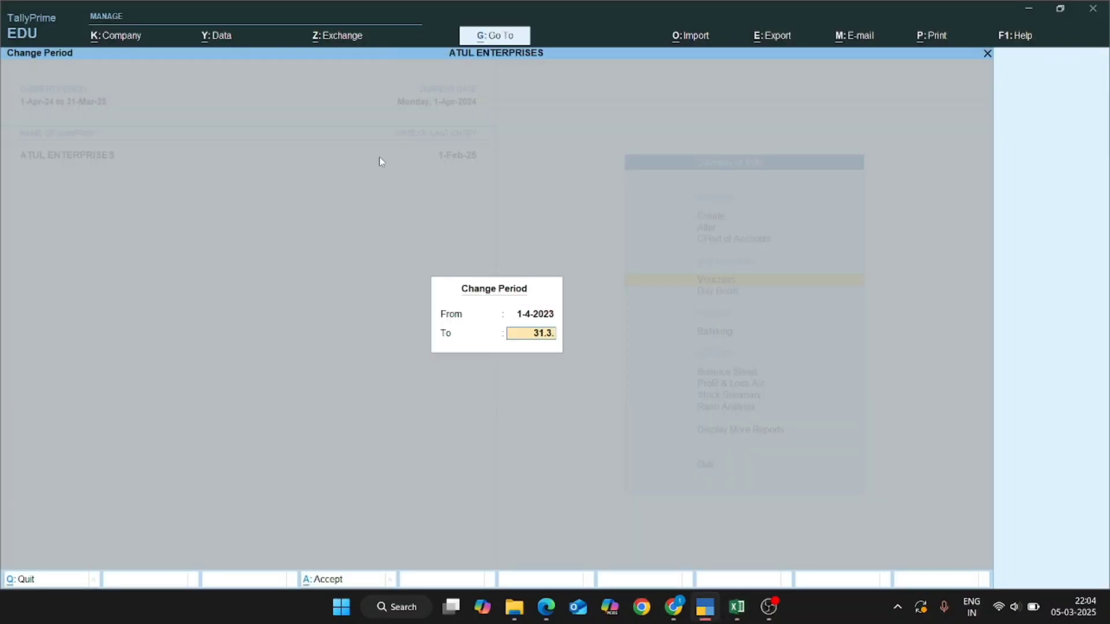
key(Return)
key(alt+F2)
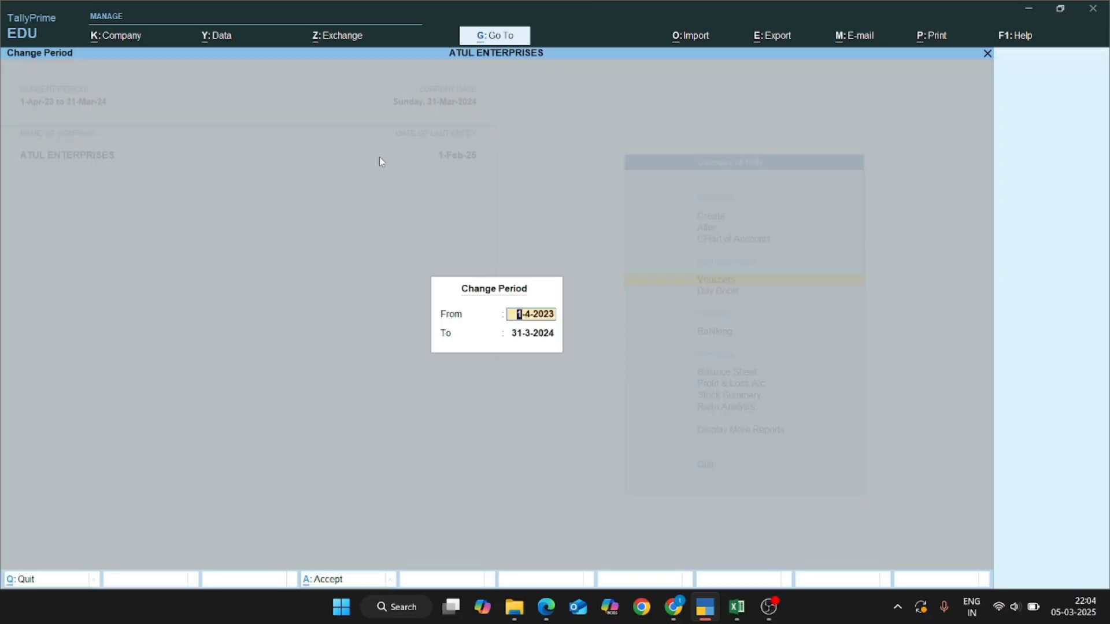
key(Return)
key(Return)
key(Return)
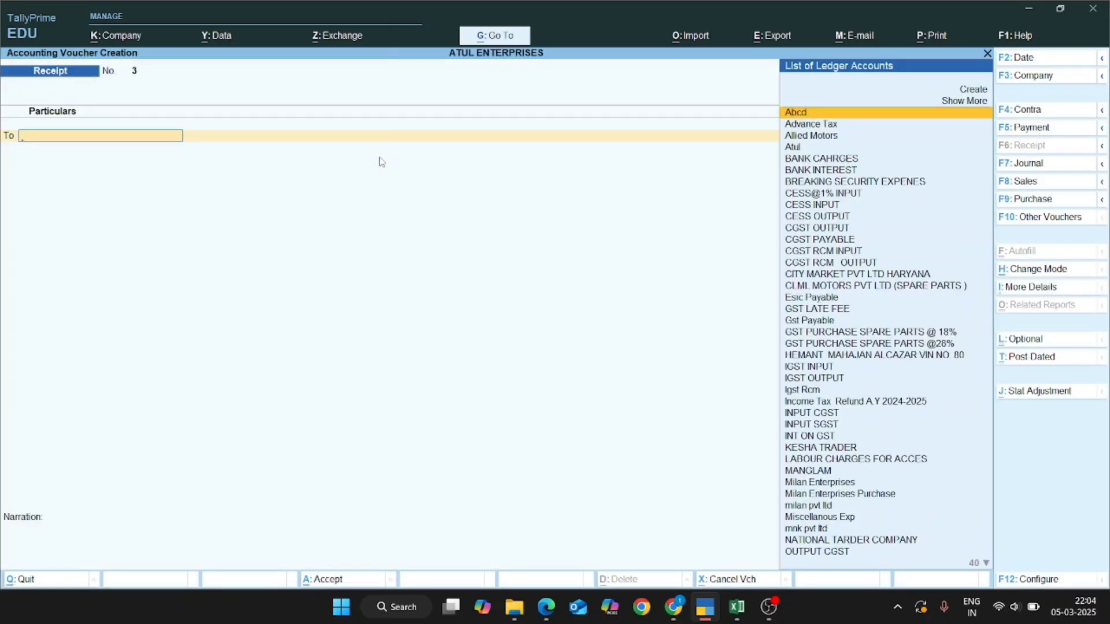
Step: Switch to the income tax return acknowledgement PDF in the browser and examine its assessment year and tax details
key(alt+Tab)
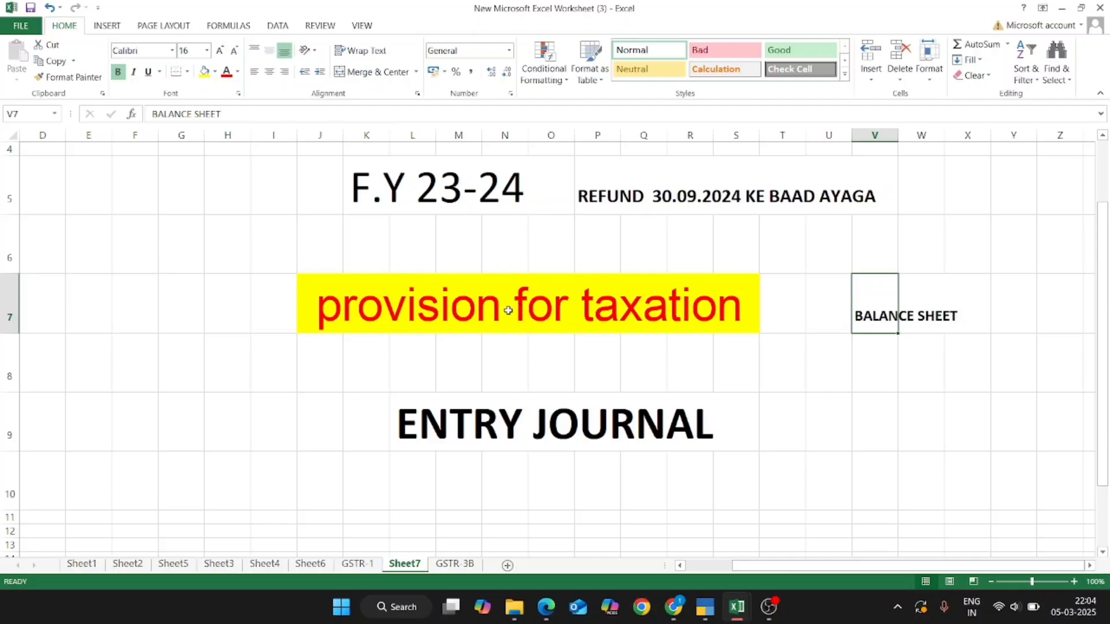
key(alt+Tab)
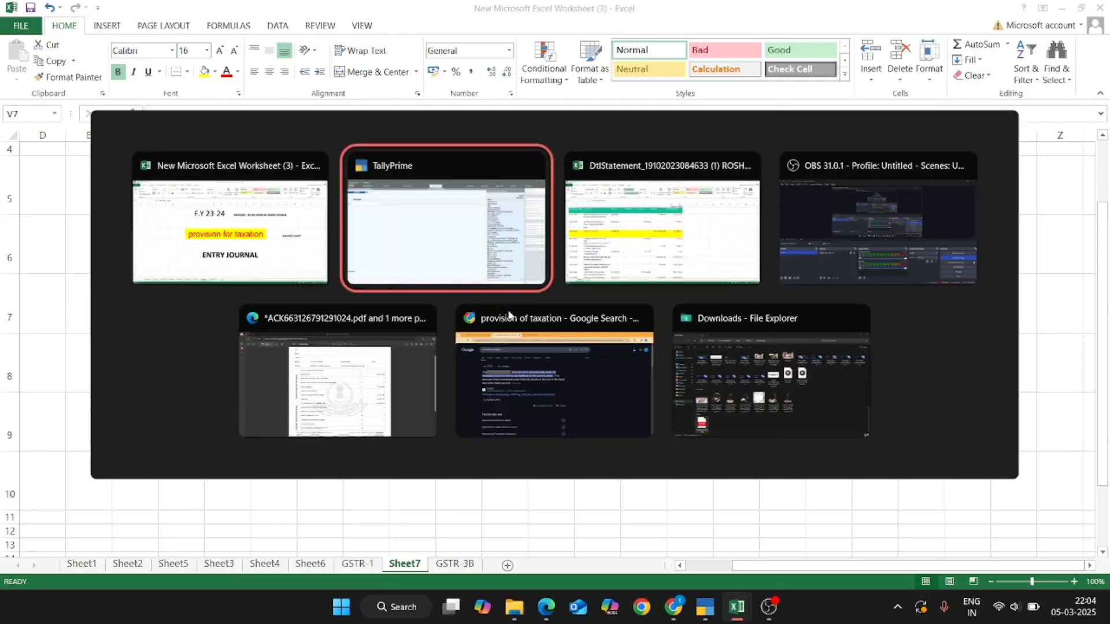
key(alt+Tab)
key(alt+Tab)
key(alt+Tab)
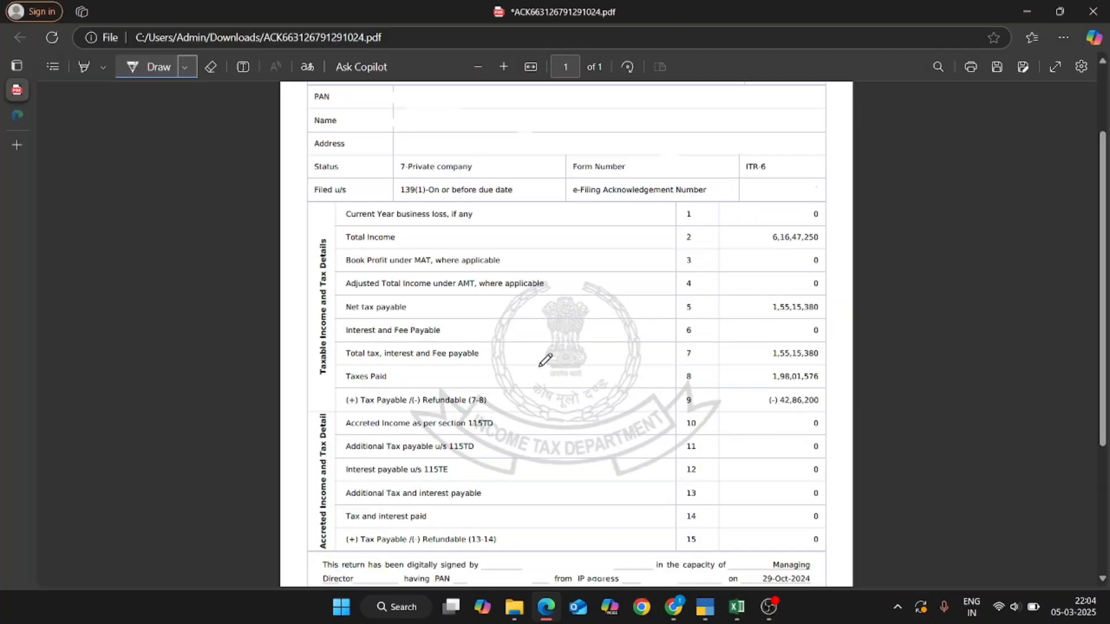
scroll(545, 360, up, 3)
scroll(543, 347, down, 2)
scroll(546, 347, up, 2)
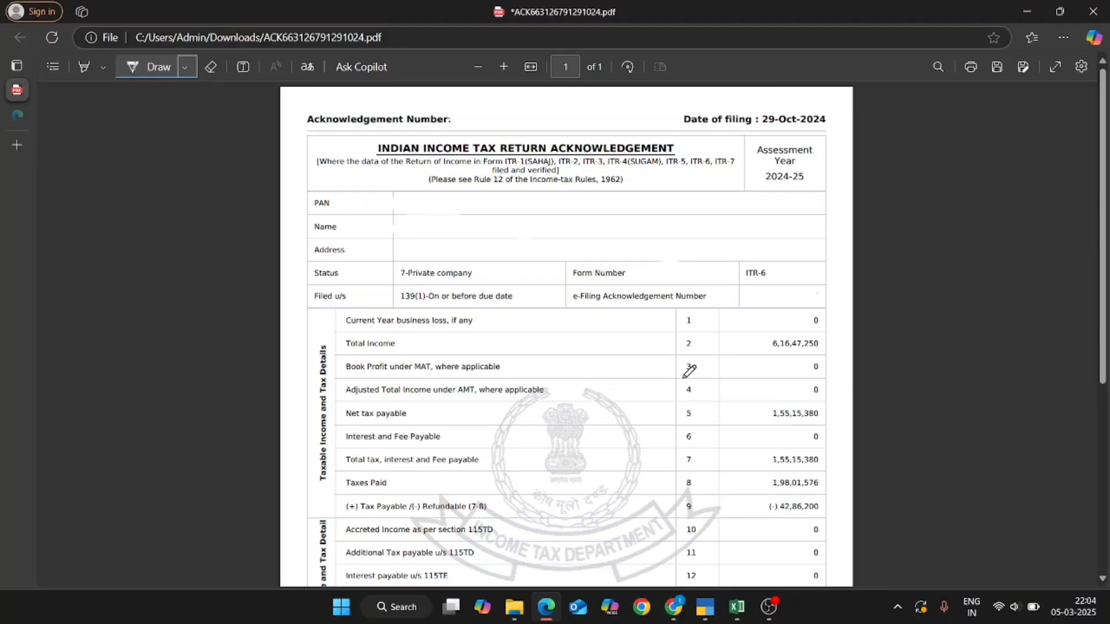
click(768, 607)
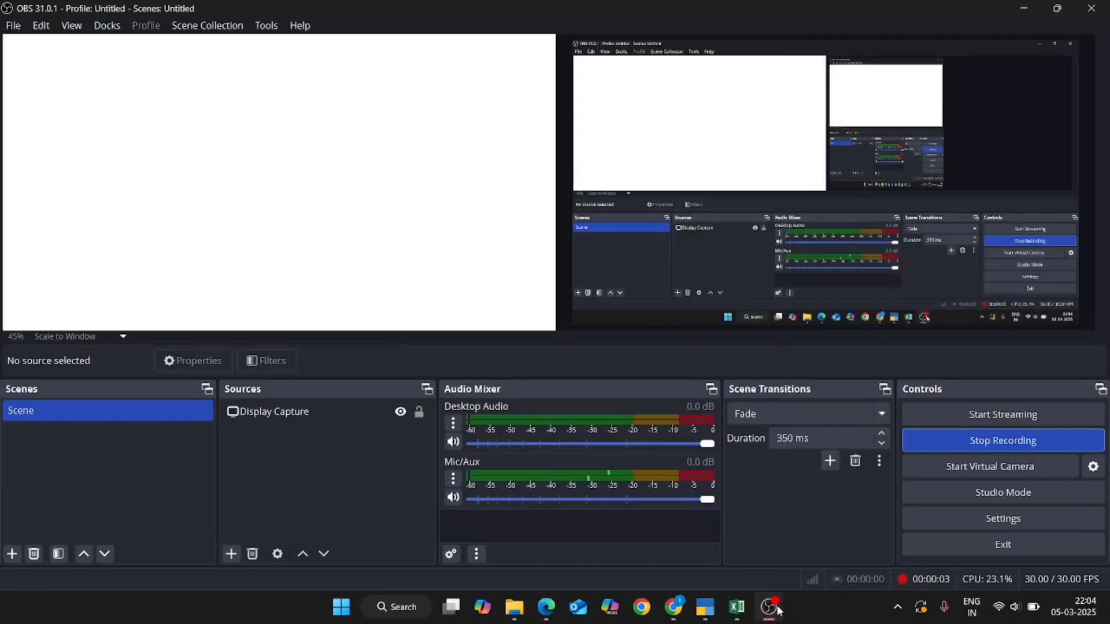
click(768, 607)
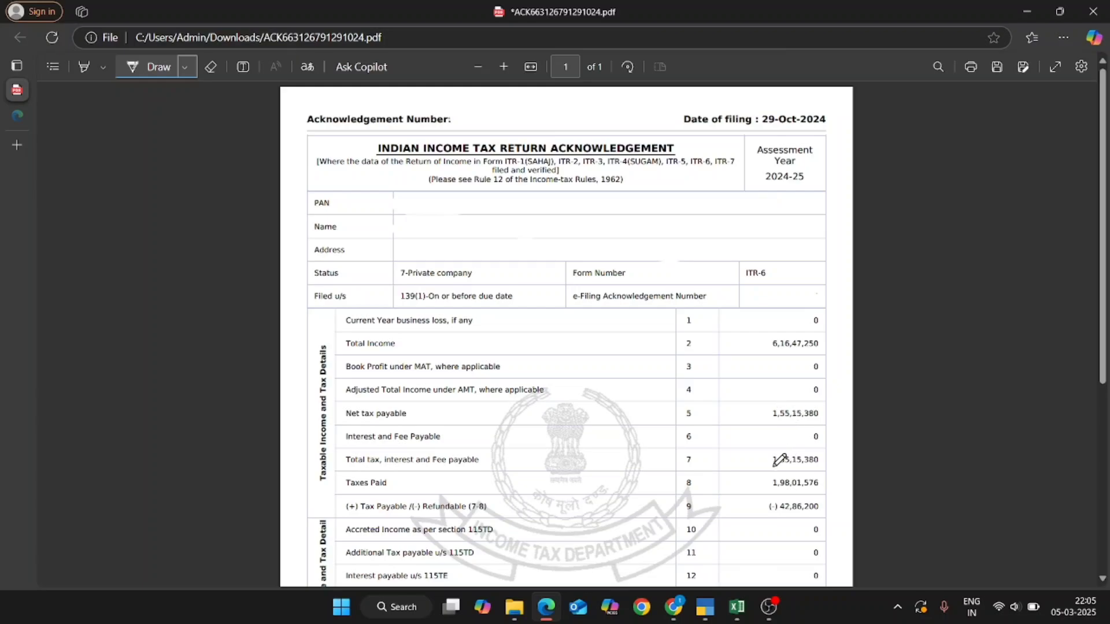
Step: Highlight the whole total tax, interest and fee payable row of the acknowledgement in red, including its amount
click(100, 67)
click(237, 124)
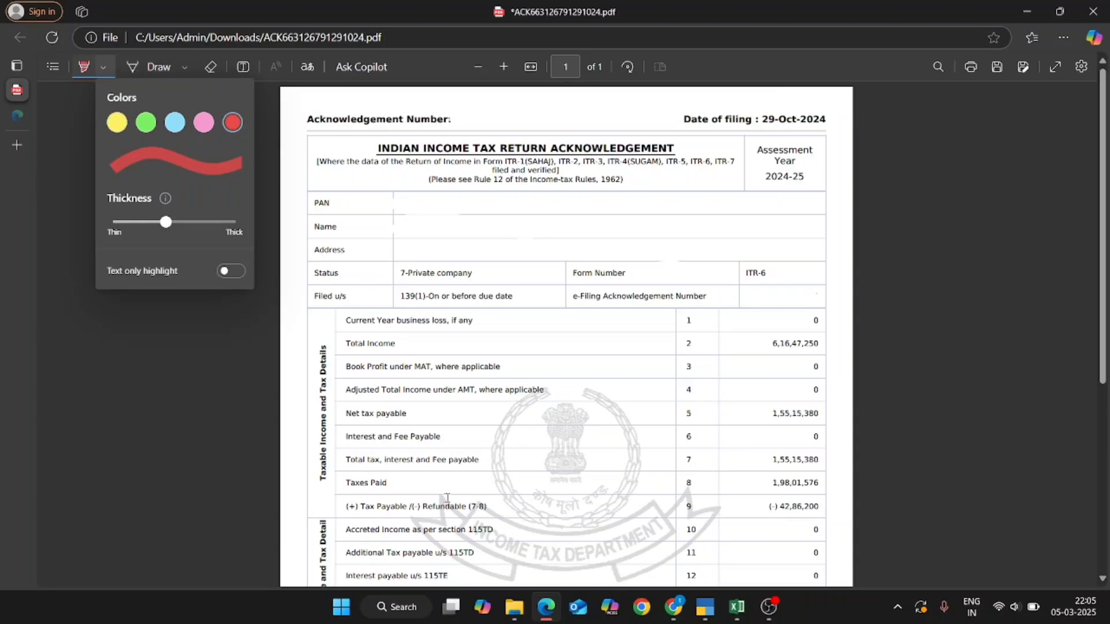
click(340, 464)
drag(341, 462, 484, 454)
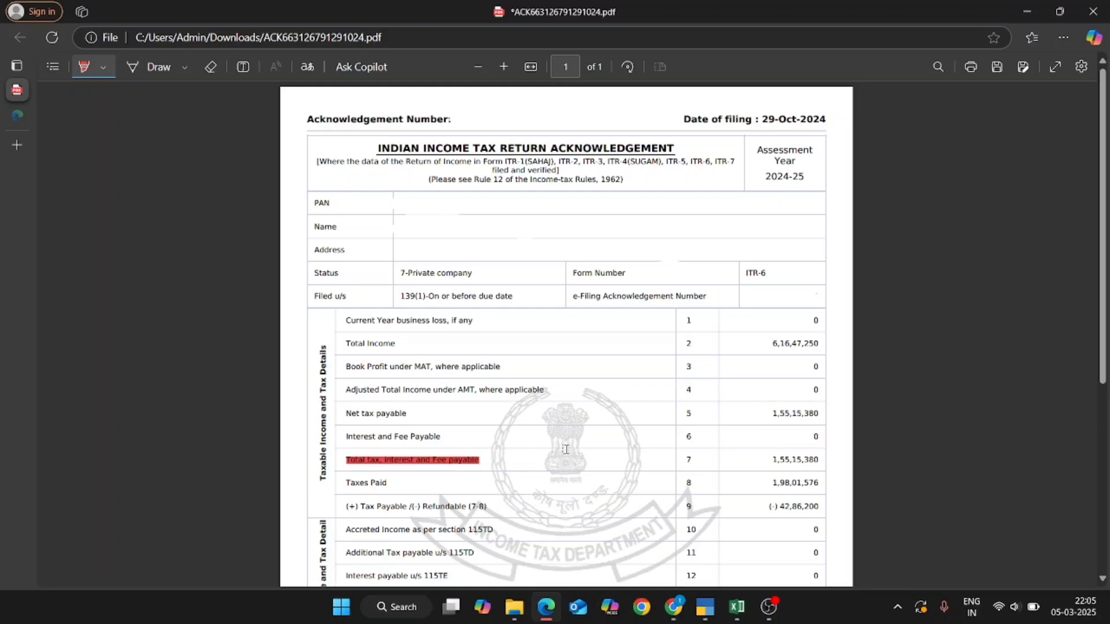
drag(566, 449, 823, 460)
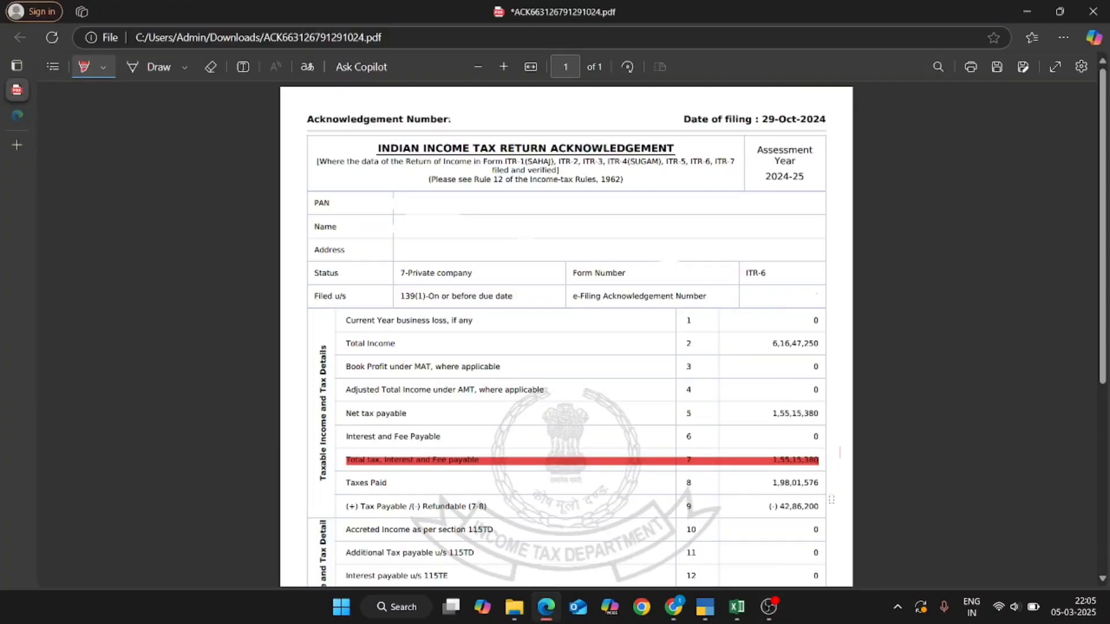
Step: Return to TallyPrime, keep the period 1-4-2023 to 31-3-2024, and start a journal voucher in place of the receipt
key(alt+Tab)
key(alt+Tab)
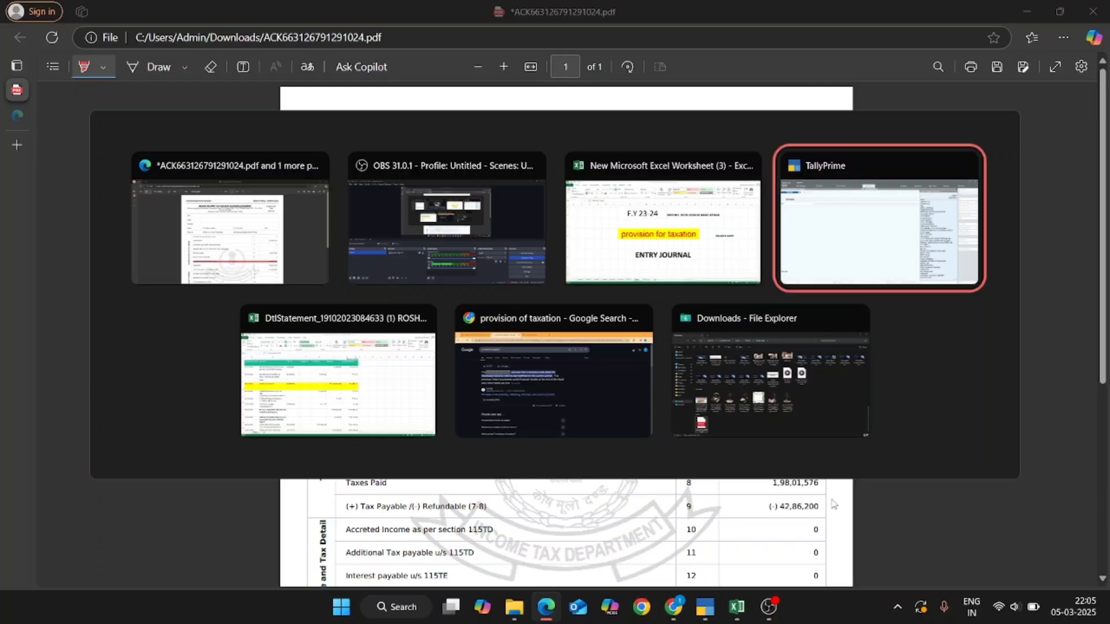
key(Escape)
key(alt+F2)
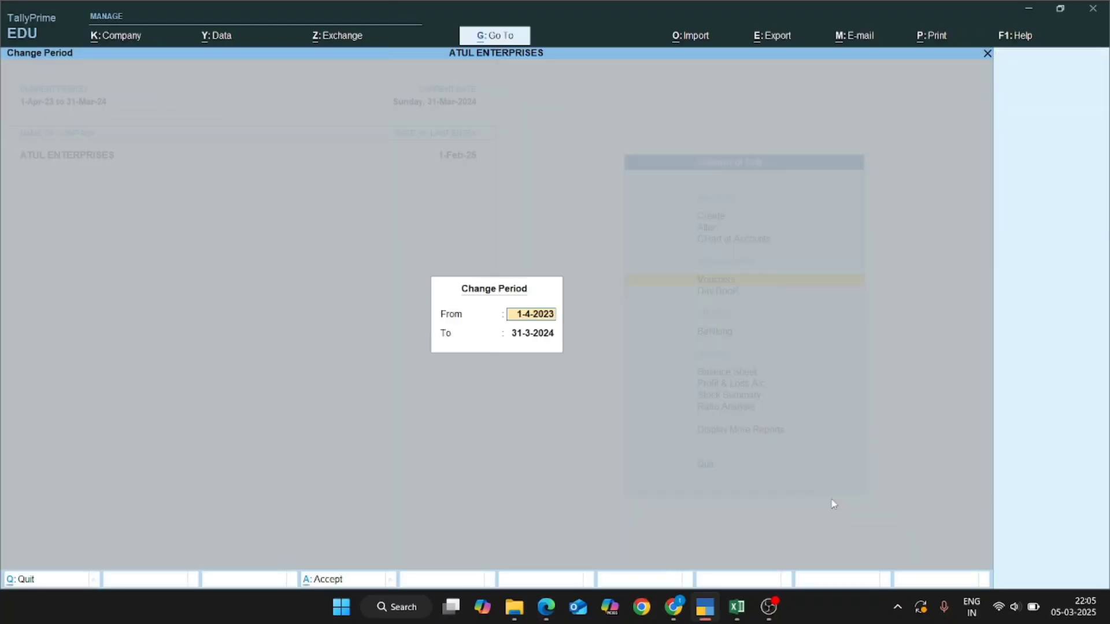
key(Return)
key(Return)
key(Return)
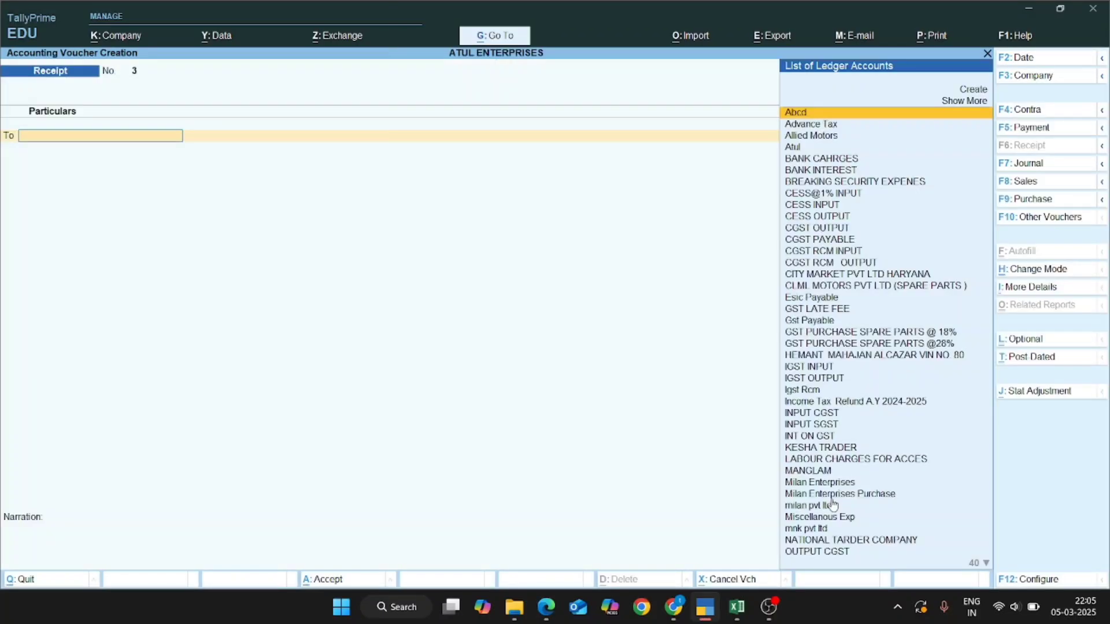
click(1029, 165)
key(alt+Tab)
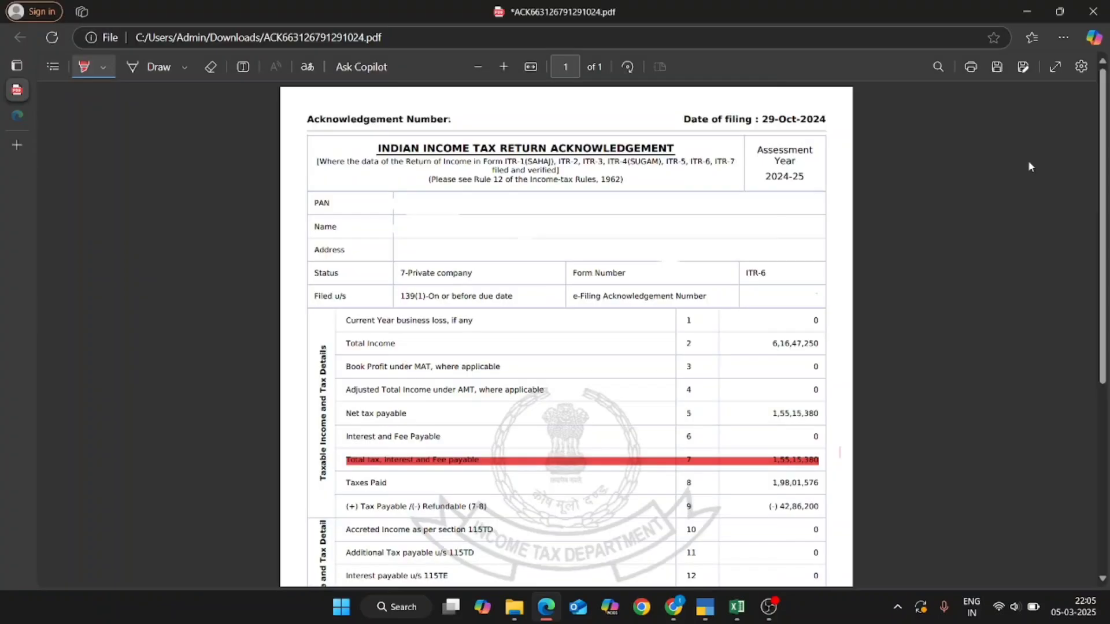
key(alt+Tab)
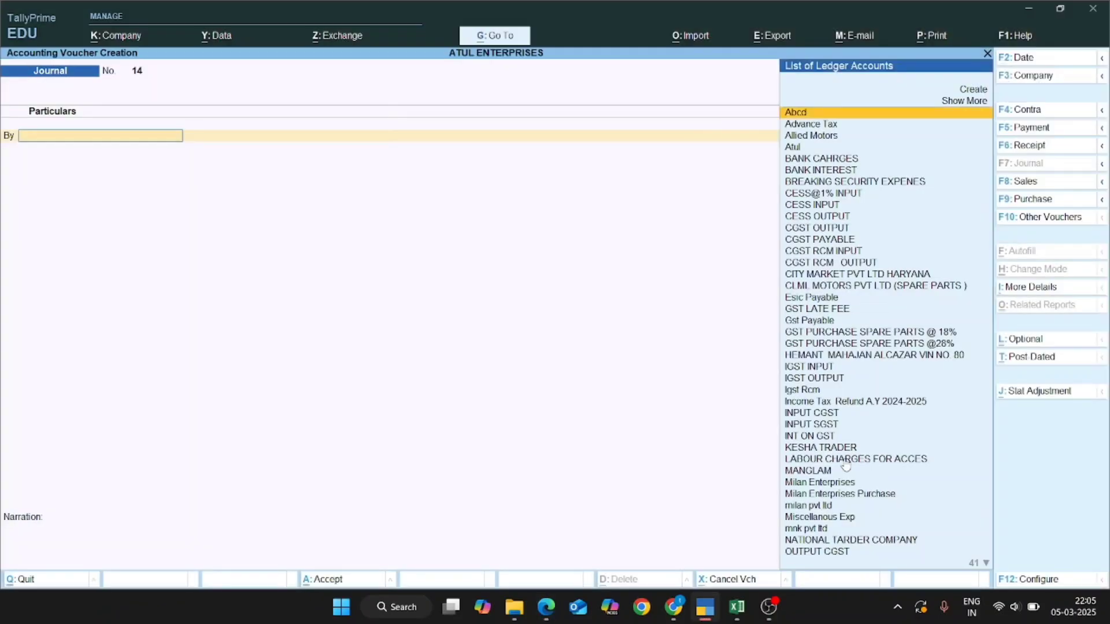
Step: Date the journal voucher 31.3 and choose Profit & Loss A/c as the ledger to debit
key(F2)
text(31.3)
key(Return)
text(PROF)
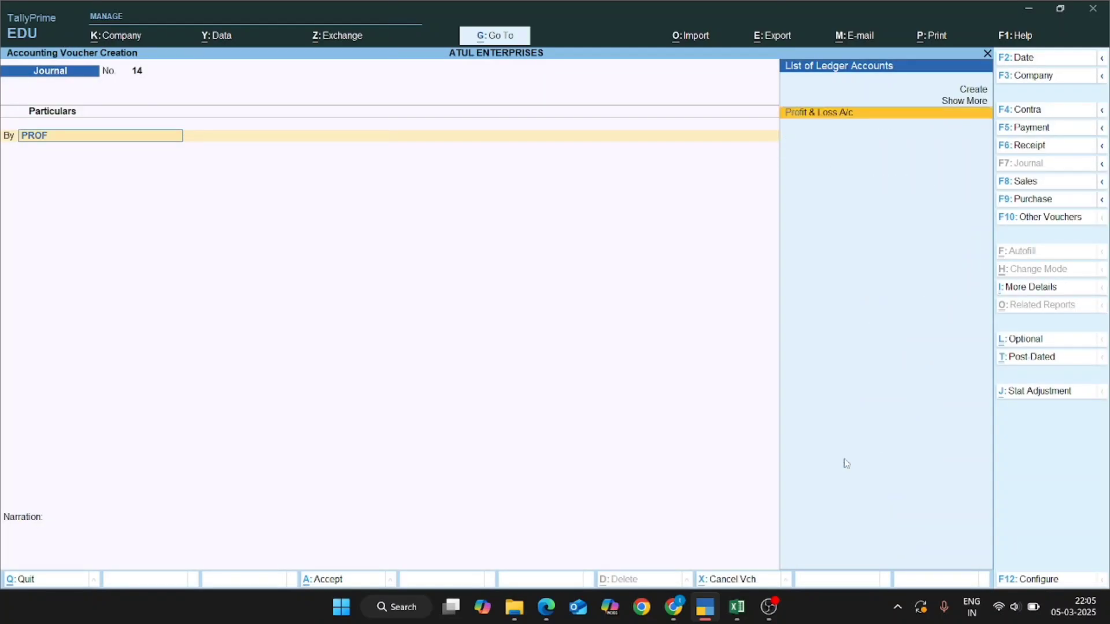
key(Return)
Step: Debit Profit & Loss A/c with 15515380, taking the total tax payable from the income tax return acknowledgement PDF
key(alt+Tab)
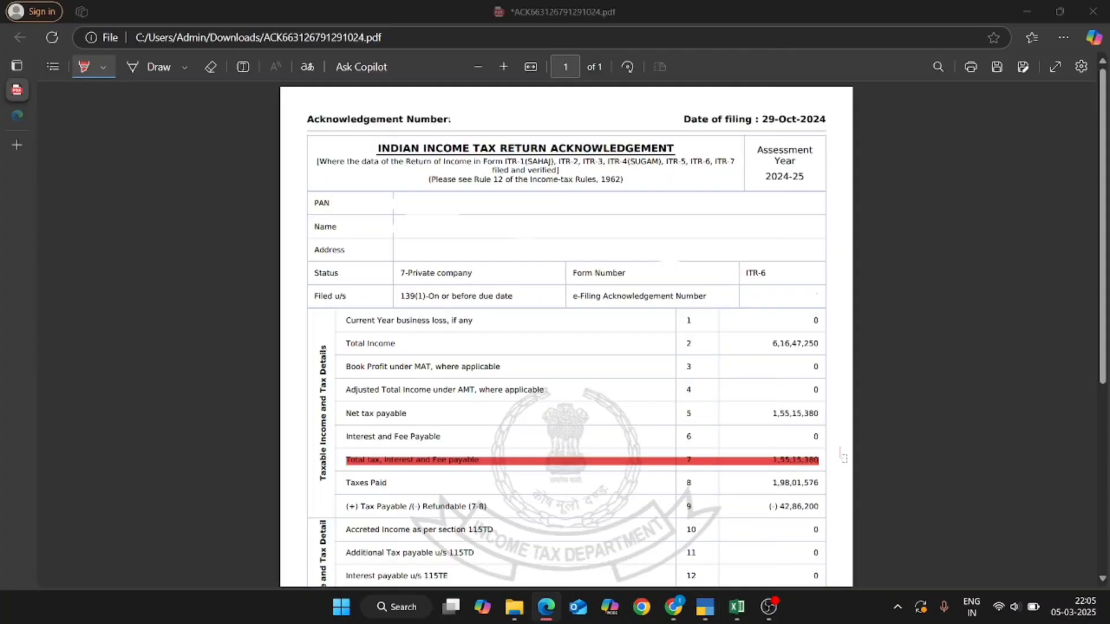
key(alt+Tab)
text(10)
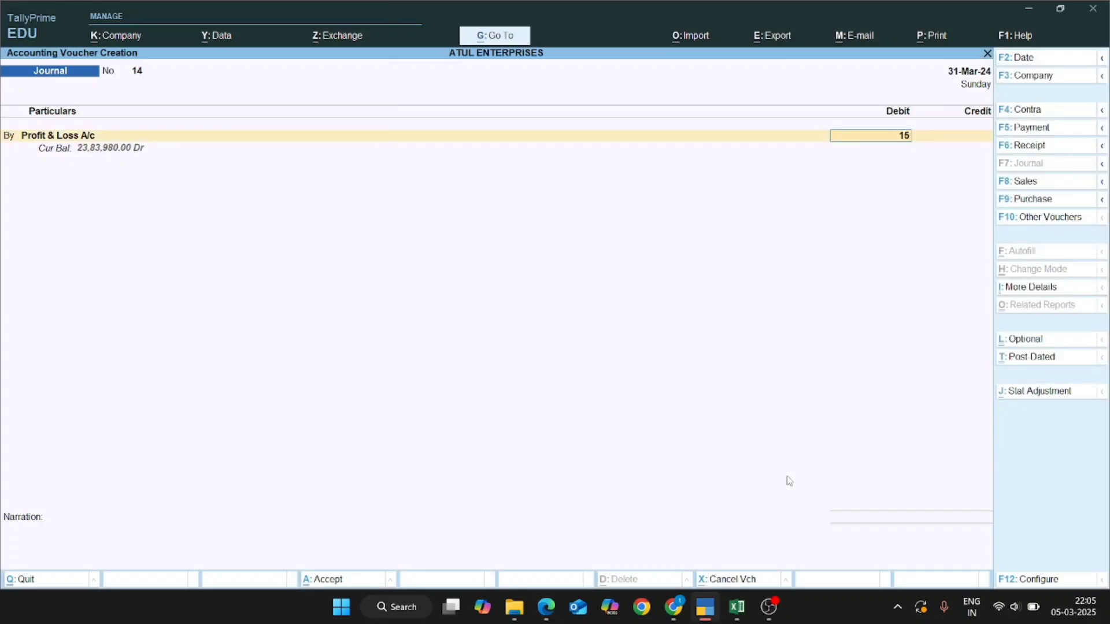
key(alt+Tab)
key(alt+Tab)
text(515380)
key(Return)
key(Return)
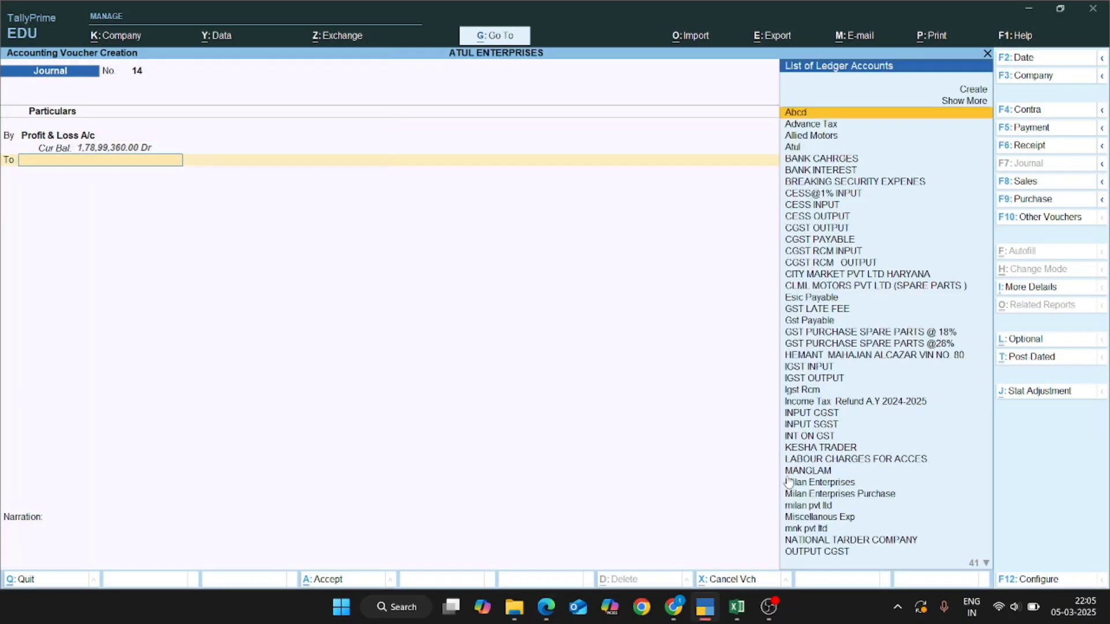
Step: Look for a provision ledger for the credit line and start creating a new ledger from the voucher
text(PRO)
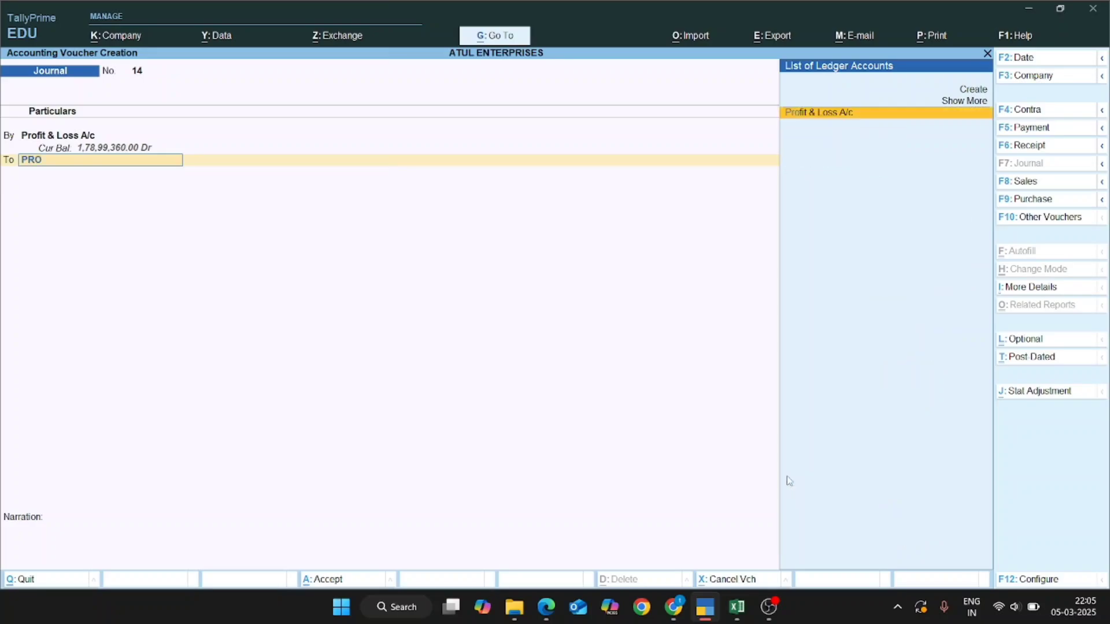
key(BackSpace)
key(BackSpace)
key(BackSpace)
key(alt+c)
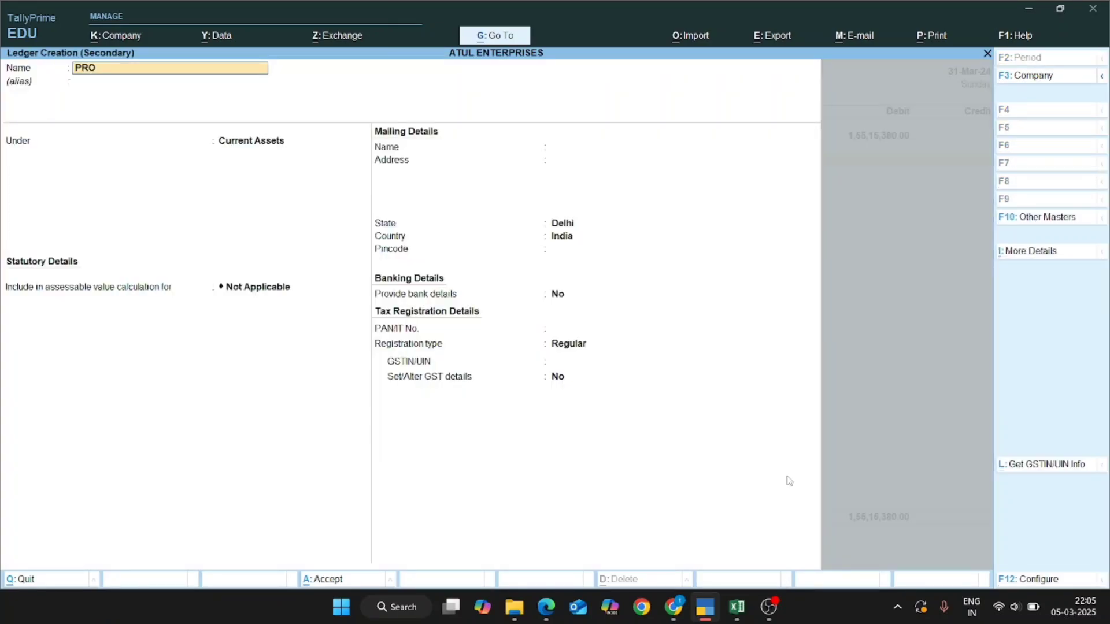
Step: Switch to the Excel worksheet and copy the yellow "provision for taxation" heading cell
key(alt+Tab)
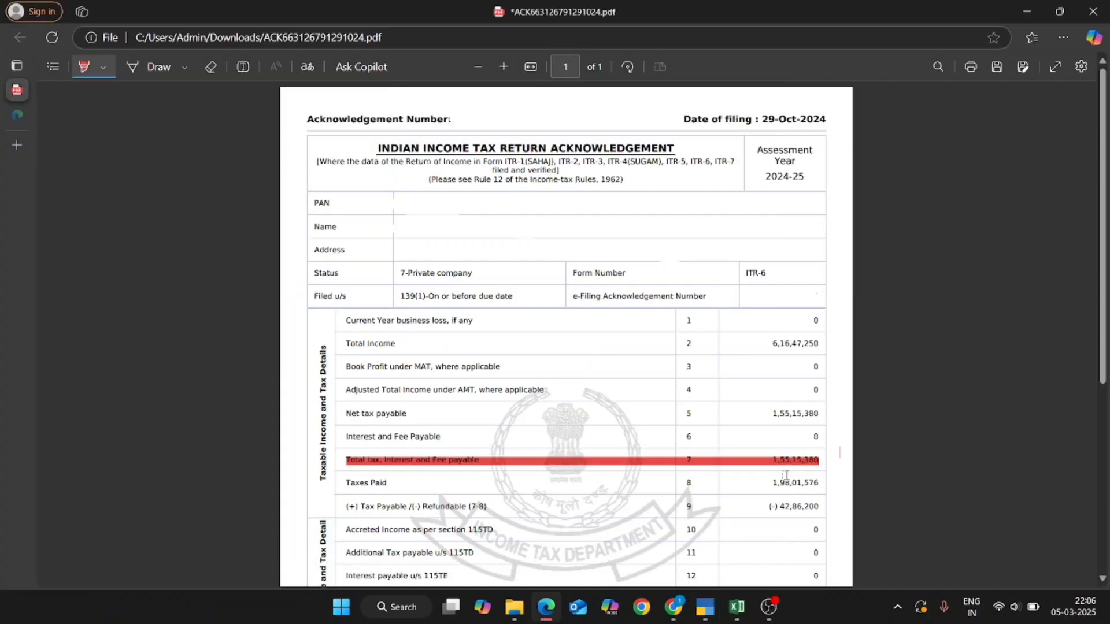
key(alt+Tab)
key(alt+Tab)
key(alt+Tab)
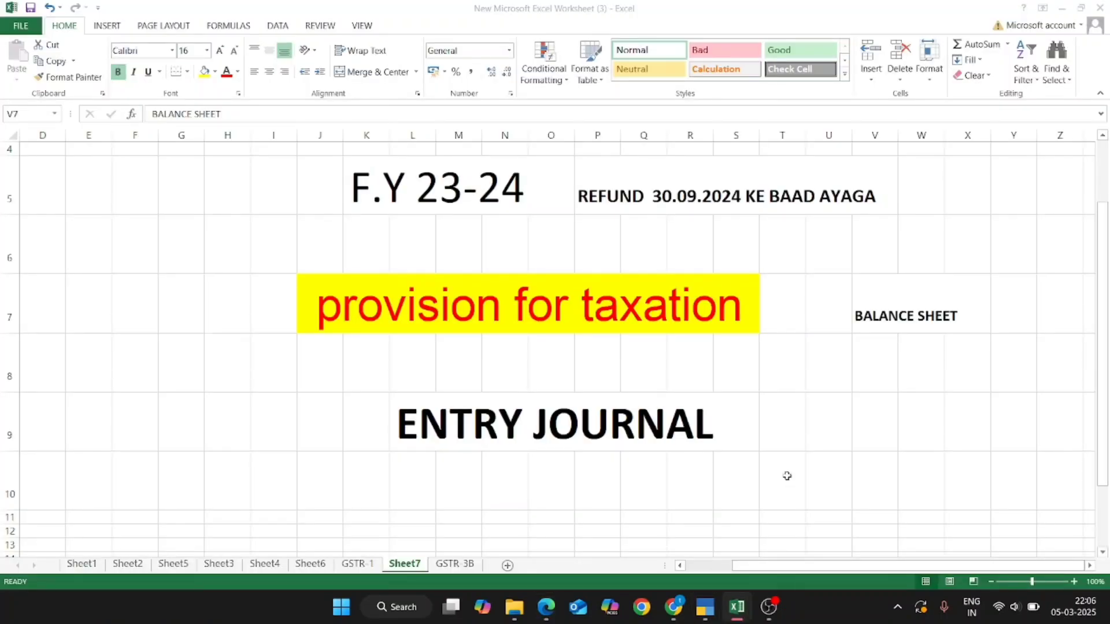
key(Left)
key(Left)
key(Left)
key(Left)
key(Left)
key(Left)
key(Left)
key(Left)
key(Left)
key(Left)
key(Left)
key(Left)
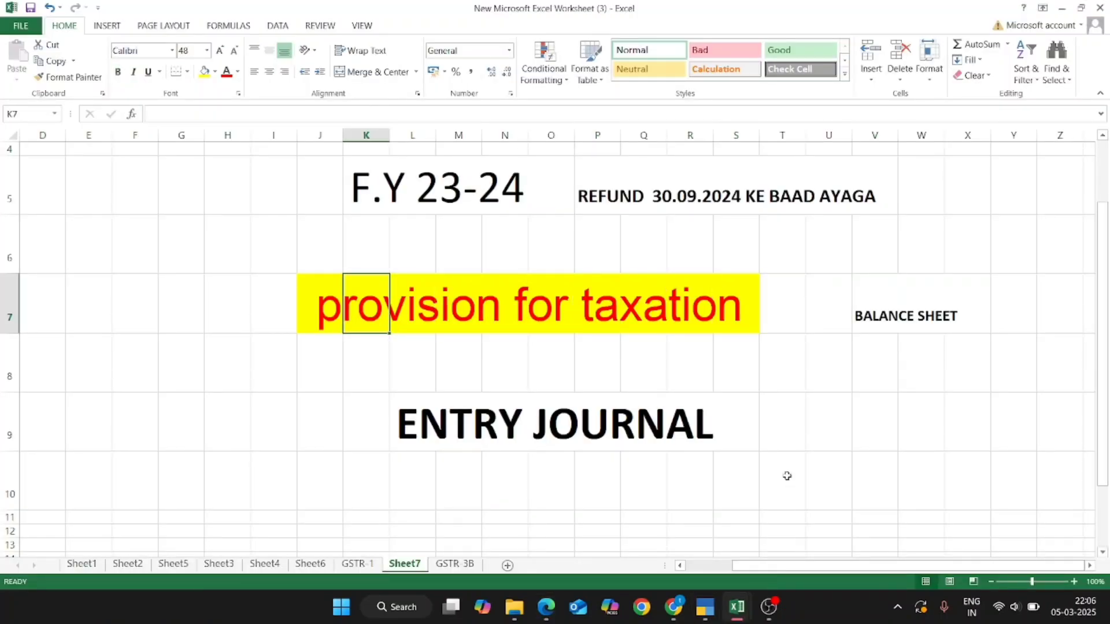
key(ctrl+c)
key(alt+Tab)
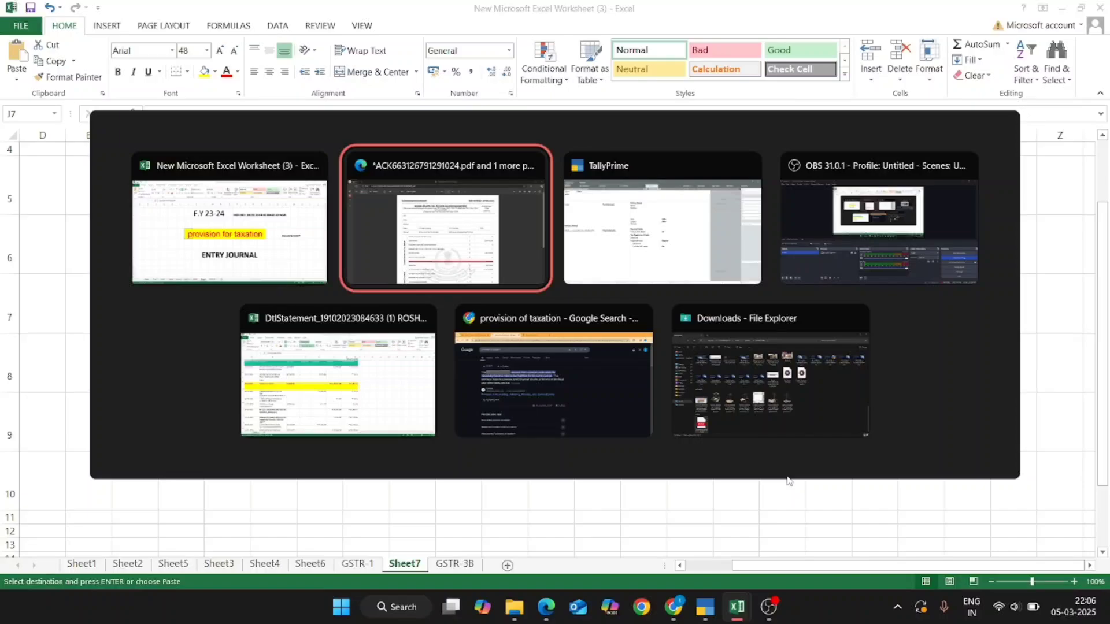
Step: Return to TallyPrime and name the new ledger "provision for taxation" using the copied text, leaving the alias empty
key(Escape)
key(alt+Tab)
key(BackSpace)
key(BackSpace)
key(BackSpace)
key(BackSpace)
key(ctrl+alt+v)
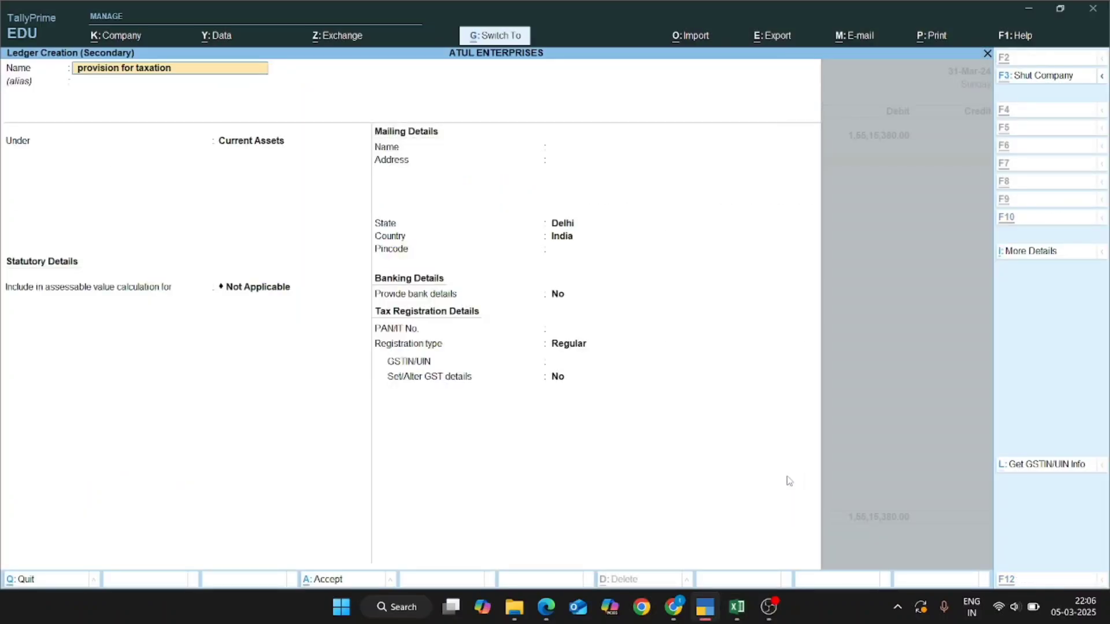
key(Return)
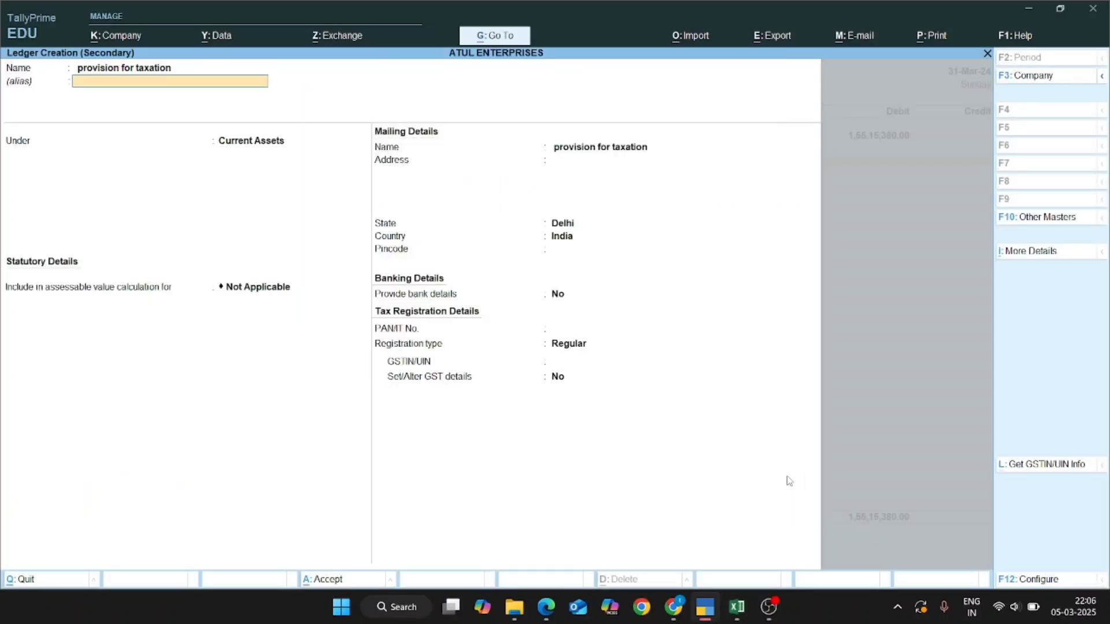
key(Return)
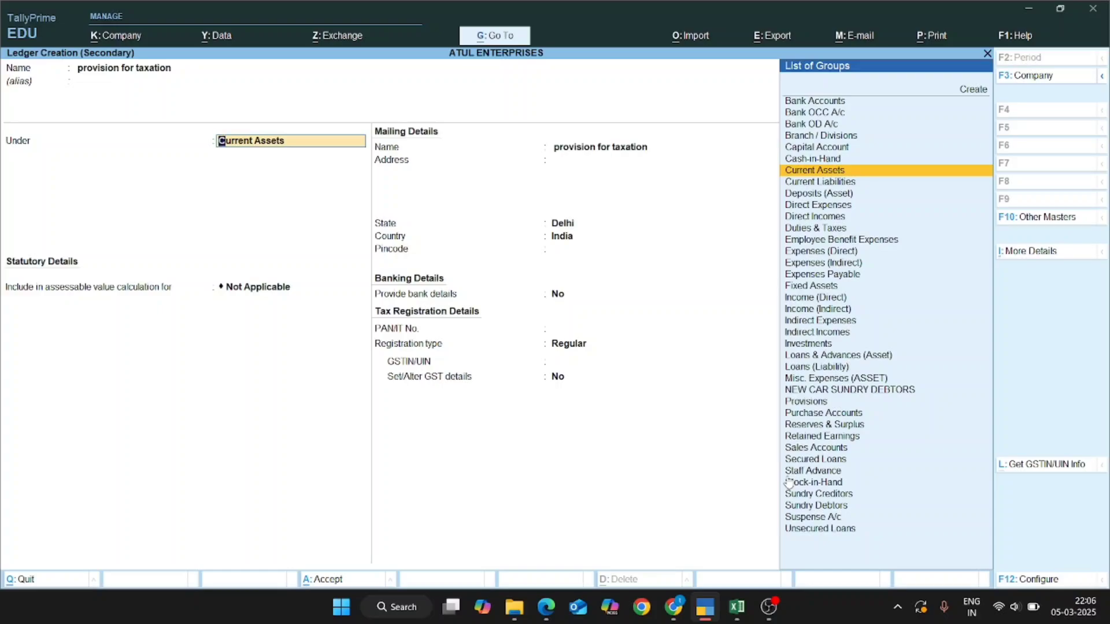
Step: Place the new ledger under Current Liabilities, keep its remaining mailing, banking and tax details, and save it
text(CURRE)
key(Down)
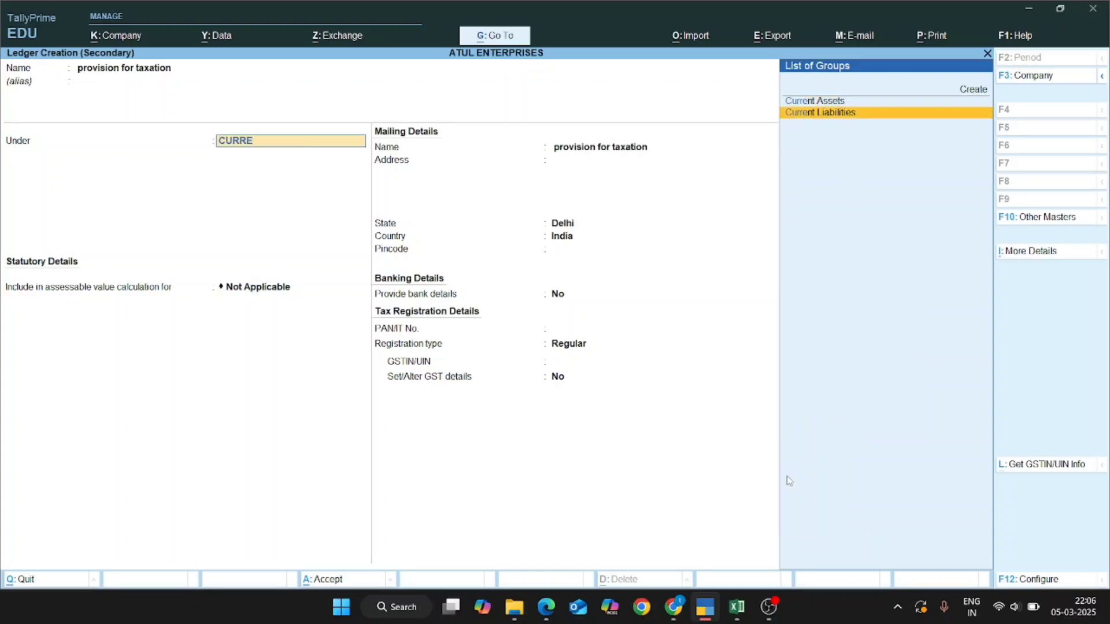
key(Return)
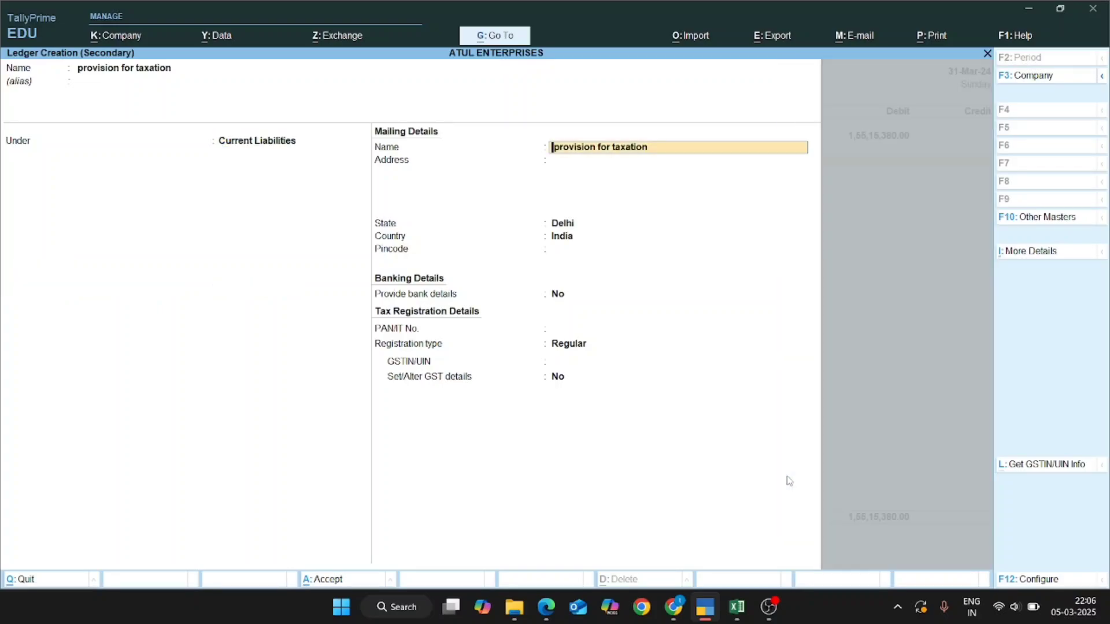
key(Return)
key(Return)
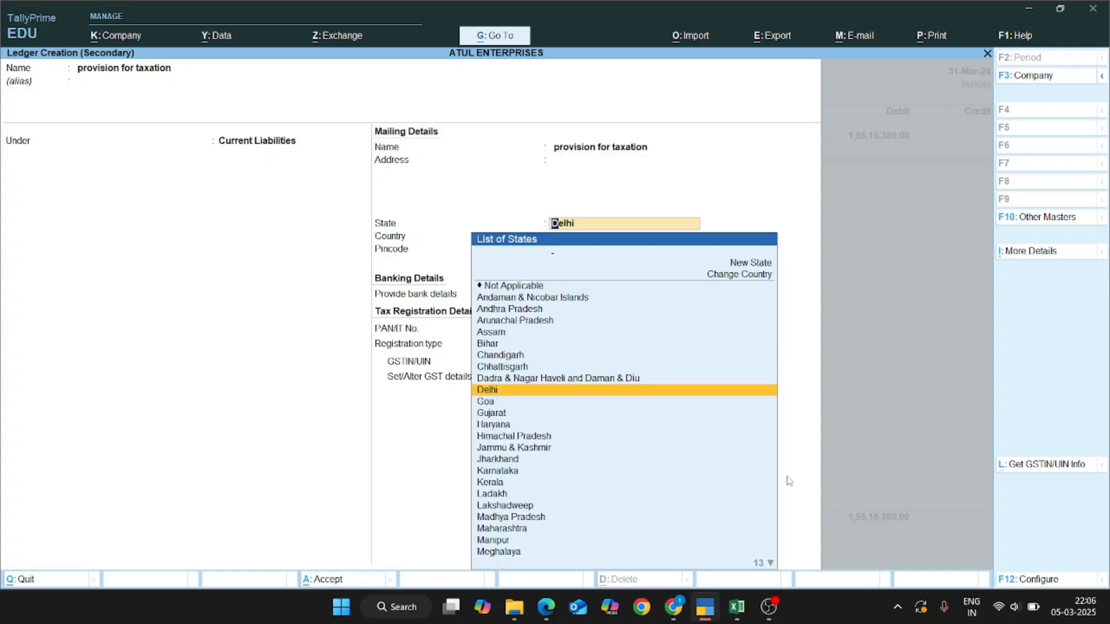
key(Return)
key(Return)
key(Return)
key(Return)
key(Return)
key(Return)
key(Return)
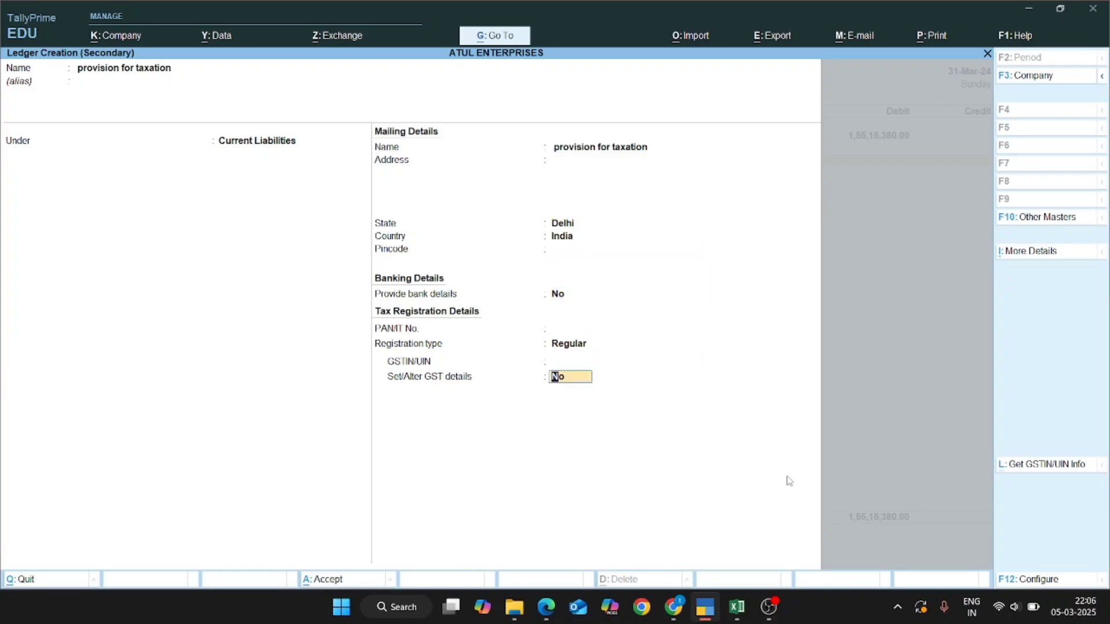
key(Return)
key(Return)
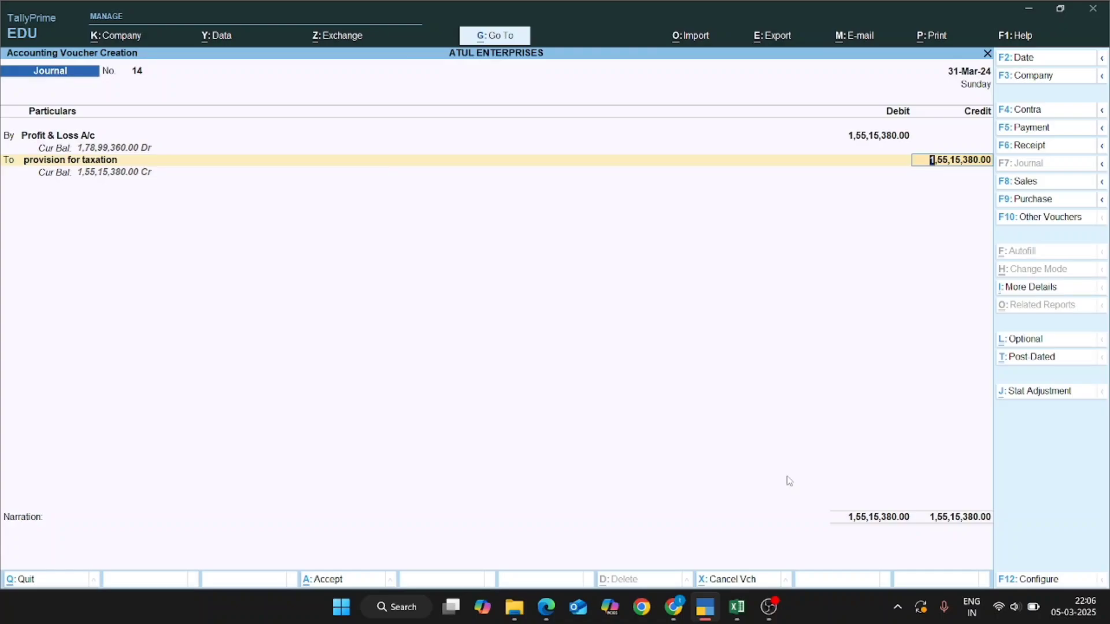
Step: Credit provision for taxation with 1,55,15,380, add a narration beginning "BEING PROV. OF TAXA", and save the journal voucher
key(Return)
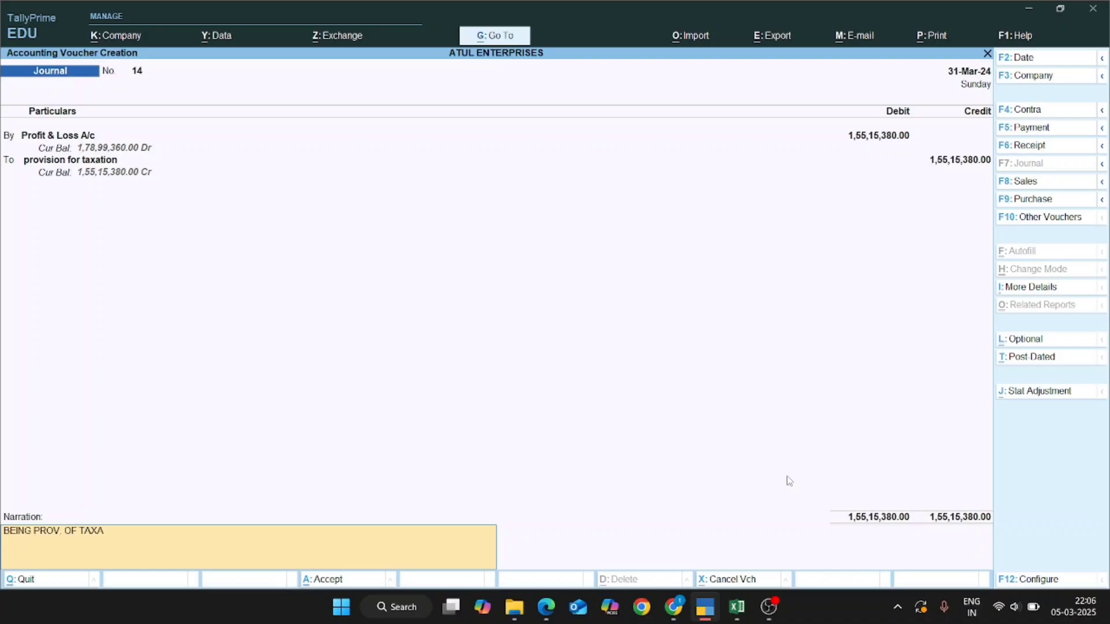
key(Return)
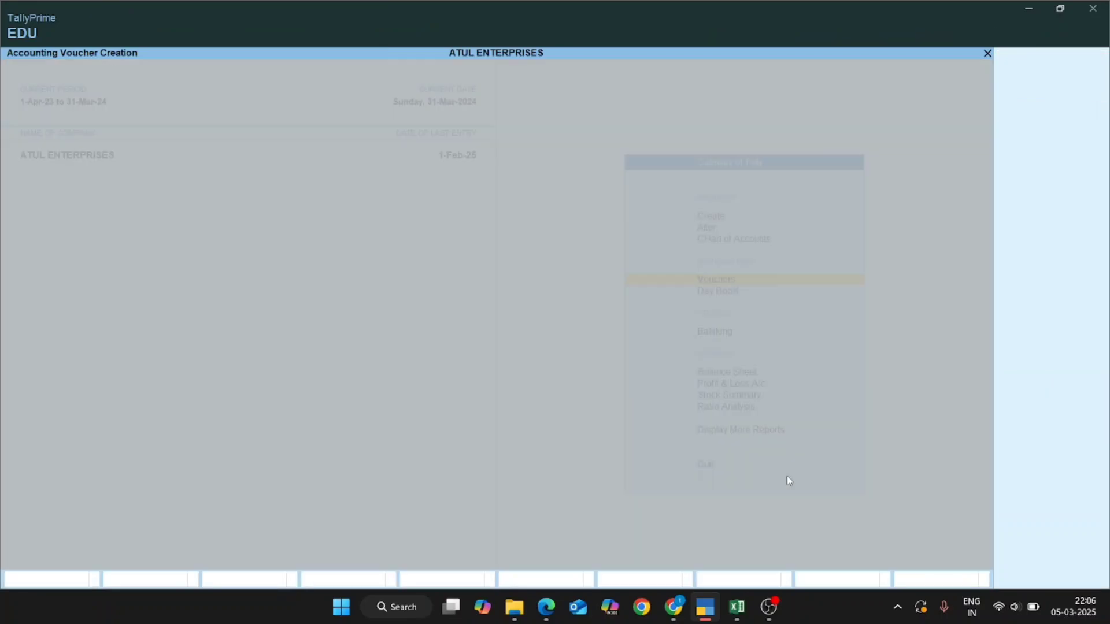
key(Escape)
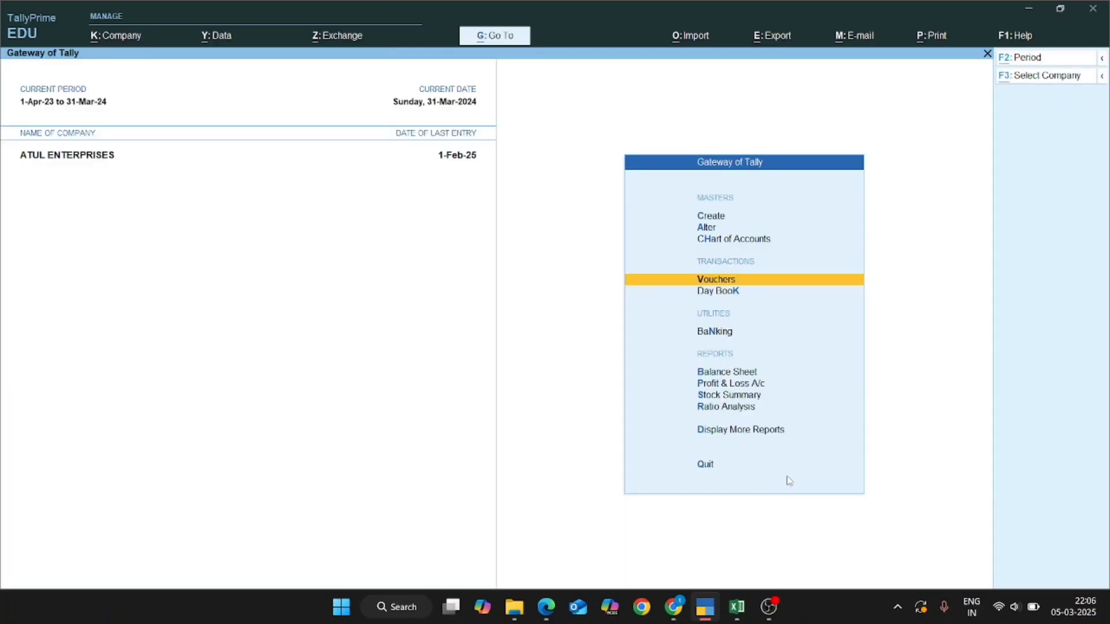
Step: Set the current period from 1-4-2024 to 31-3-2025
key(alt+F2)
key(Return)
key(Return)
key(alt+F2)
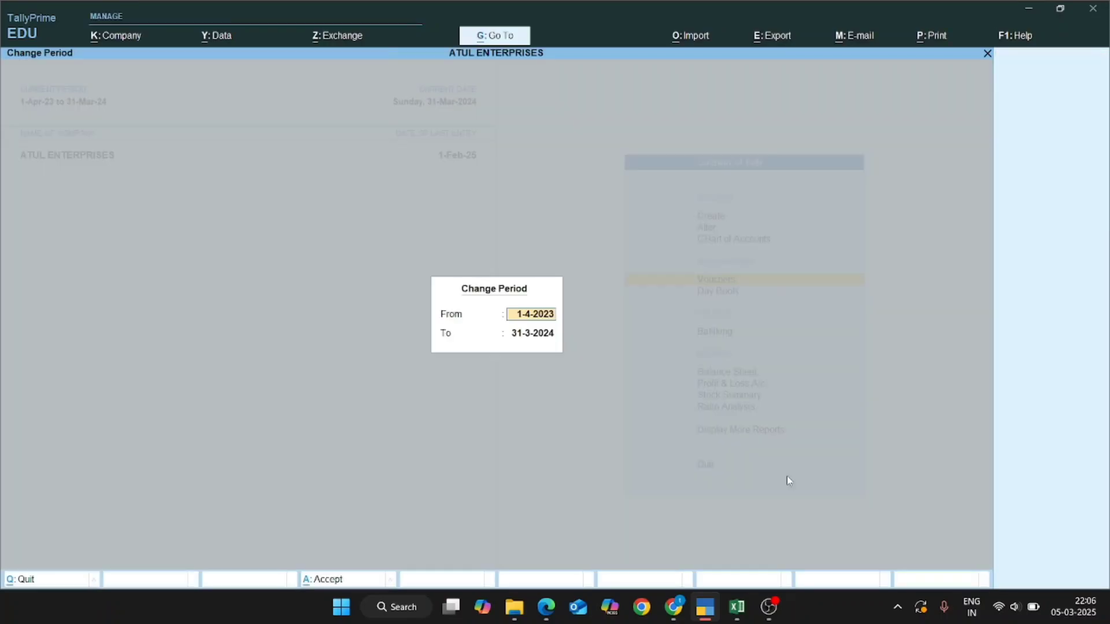
text(1.4.204)
key(BackSpace)
key(BackSpace)
key(BackSpace)
key(BackSpace)
key(BackSpace)
key(BackSpace)
key(BackSpace)
text(1.4.2024)
key(Return)
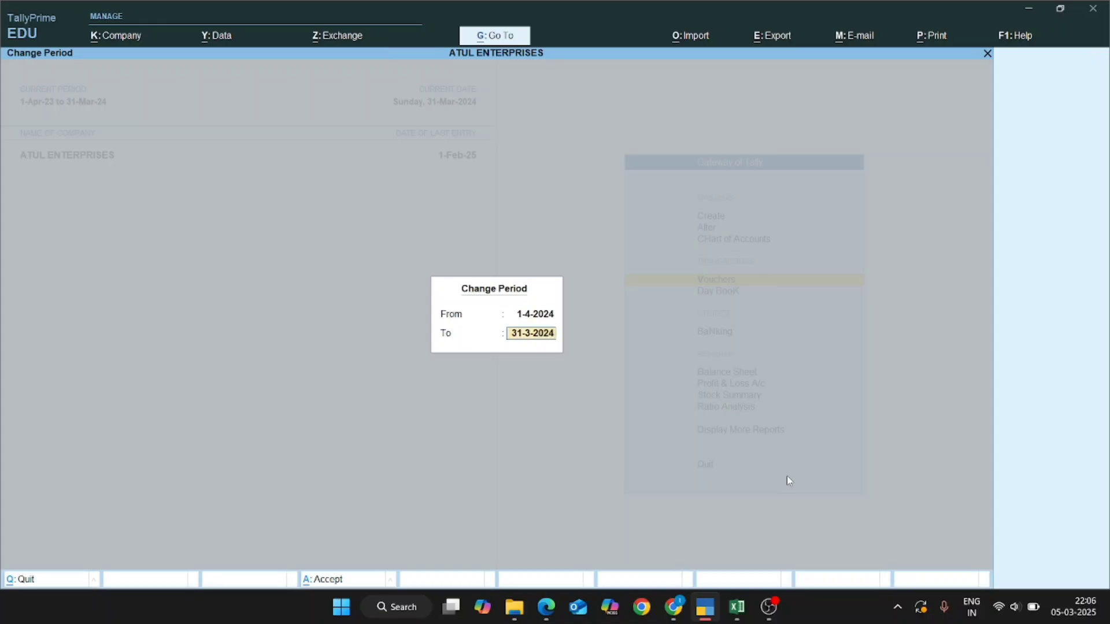
text(31.3.2025)
key(Return)
key(alt+F2)
key(Escape)
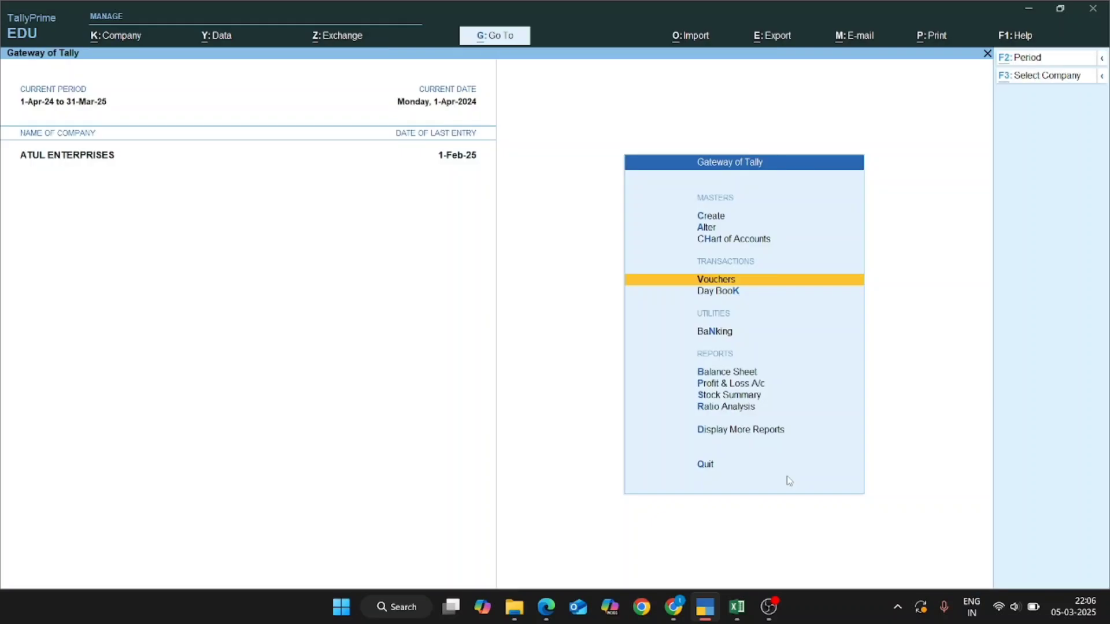
Step: Recheck the period 1-4-2024 to 31-3-2025 and briefly open the balance sheet
key(alt+F2)
key(Return)
key(Return)
key(b)
key(Escape)
key(alt+F2)
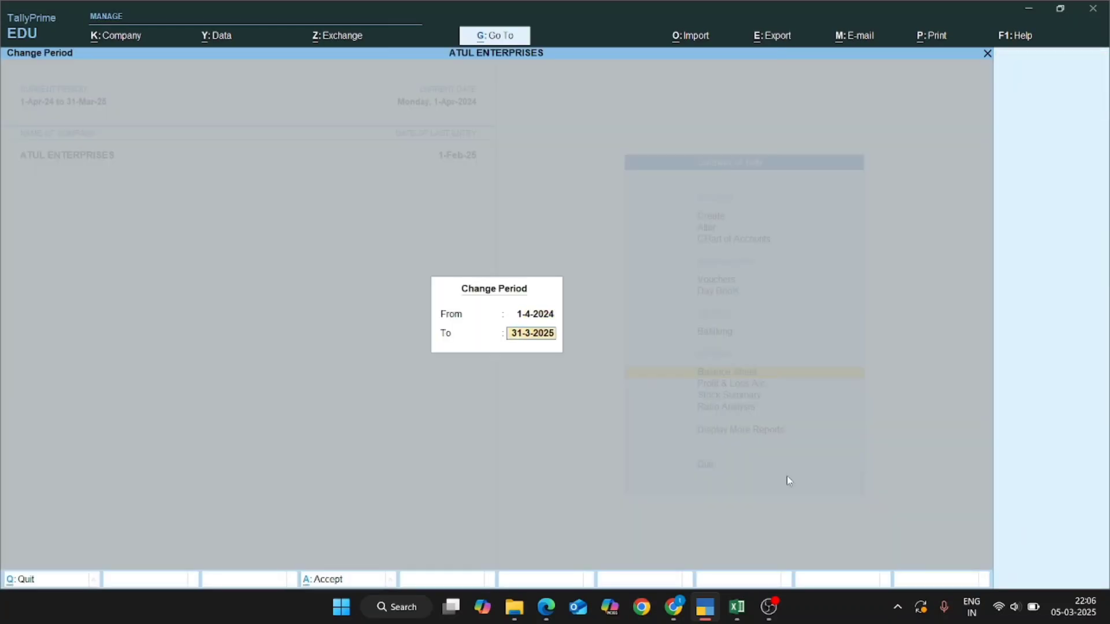
key(Escape)
Step: Open the ledger vouchers report of provision for taxation to check its opening balance in the new financial year
text(ialprov)
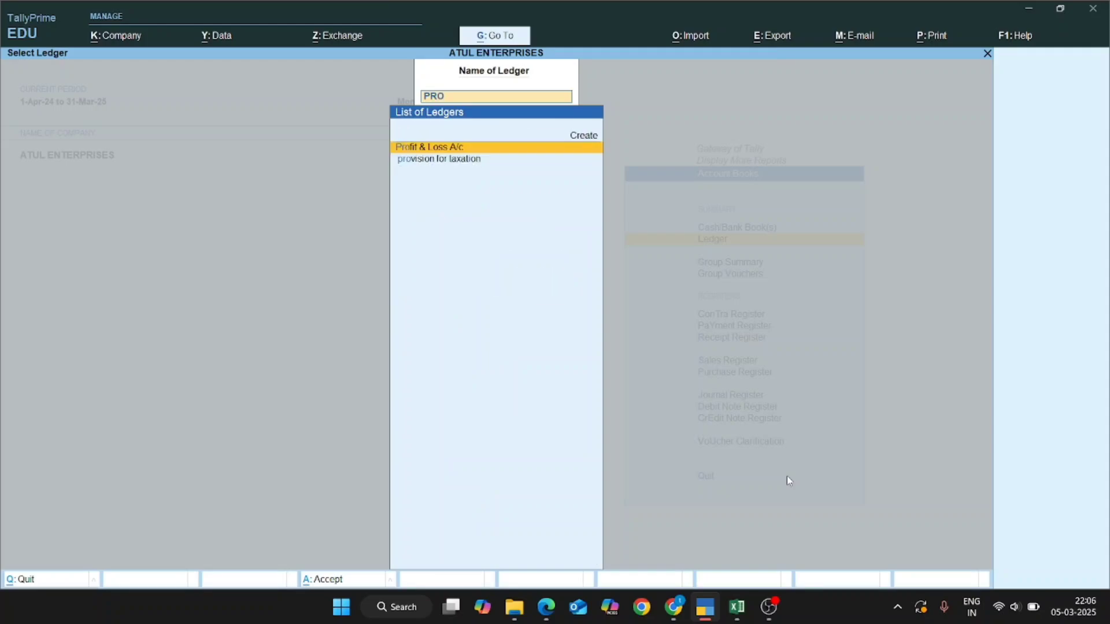
key(Return)
key(F2)
key(Return)
key(Return)
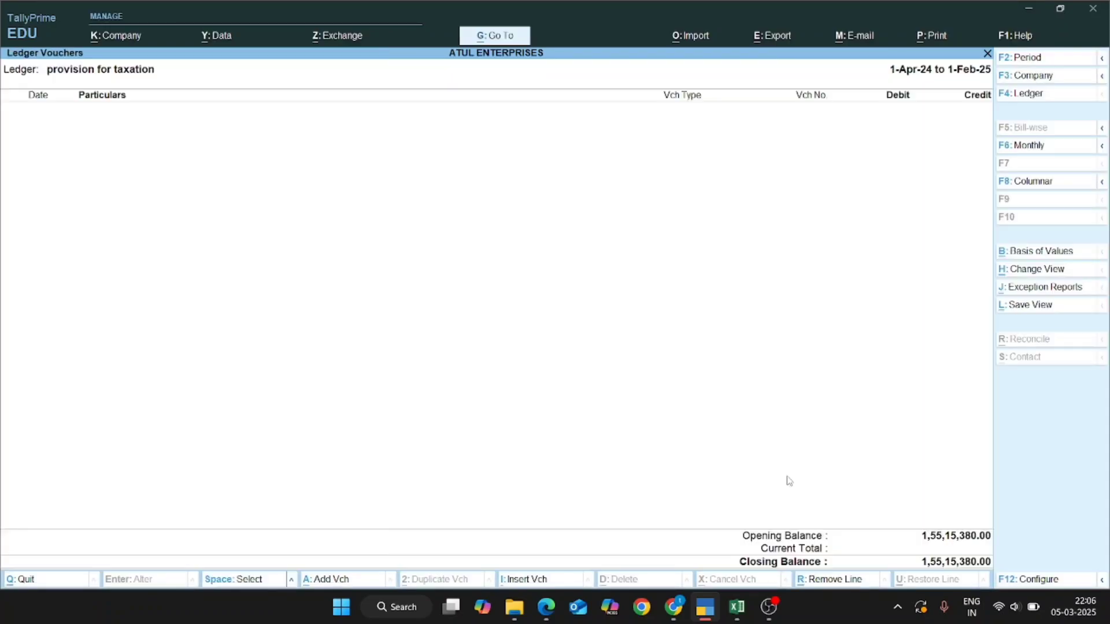
Step: Switch to the income tax return acknowledgement PDF and examine the total tax, taxes paid and refundable amounts
key(alt+Tab)
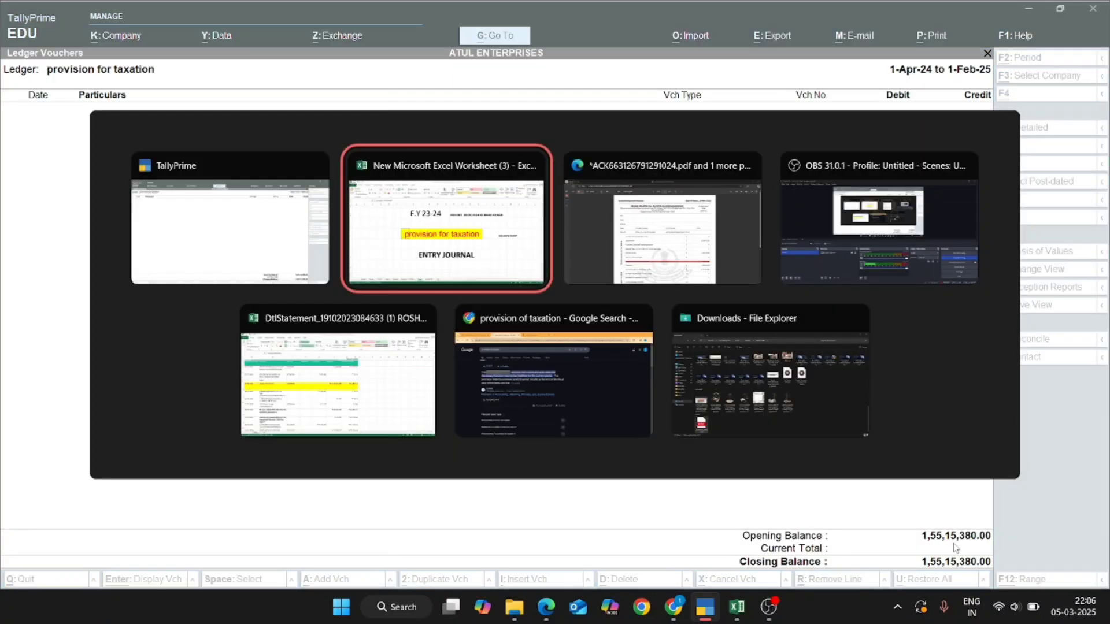
key(alt+Tab)
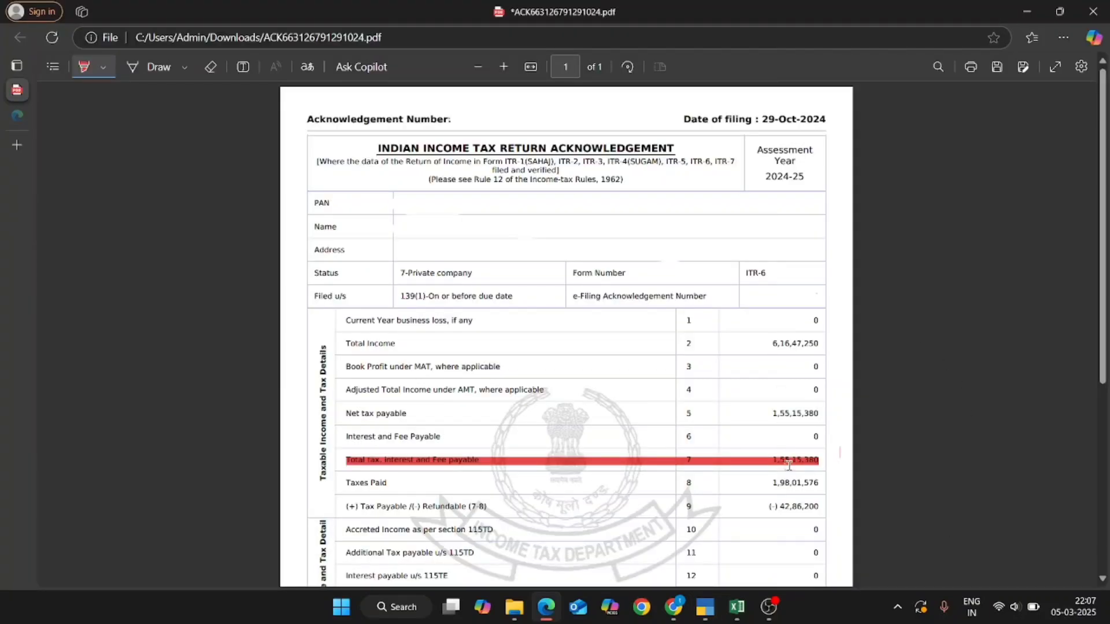
scroll(781, 422, down, 2)
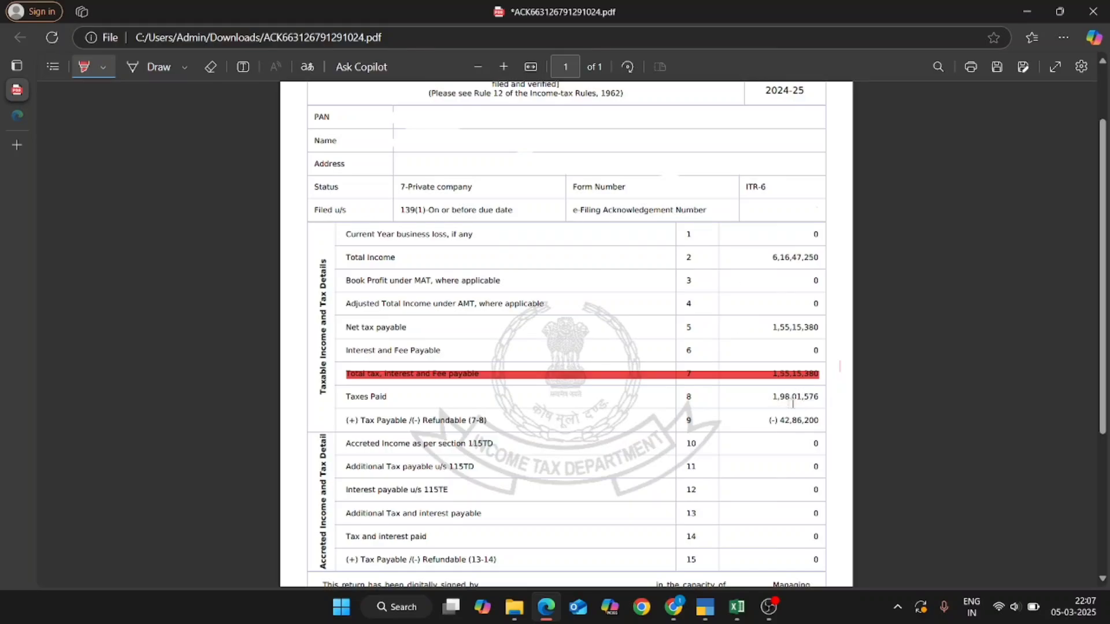
scroll(789, 407, down, 1)
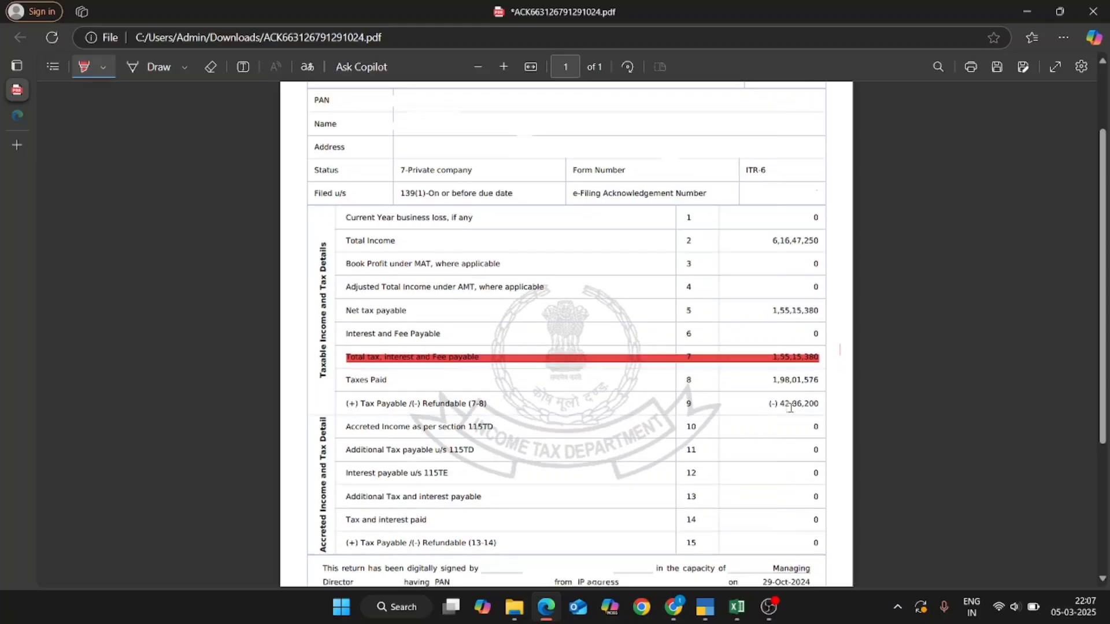
scroll(797, 400, down, 2)
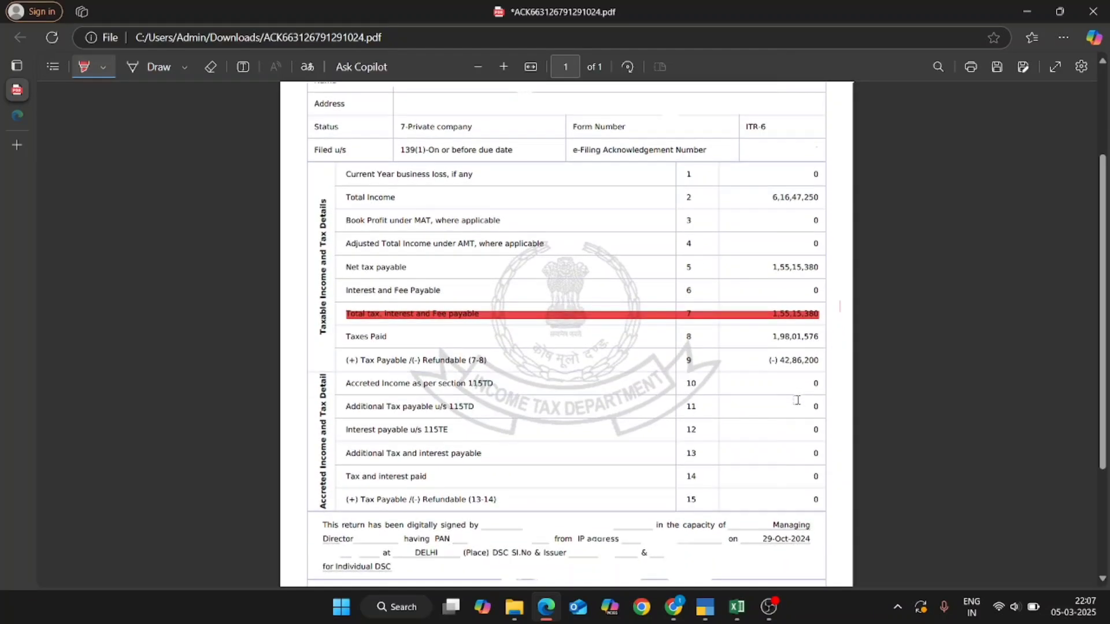
scroll(797, 400, down, 2)
scroll(797, 400, down, 2)
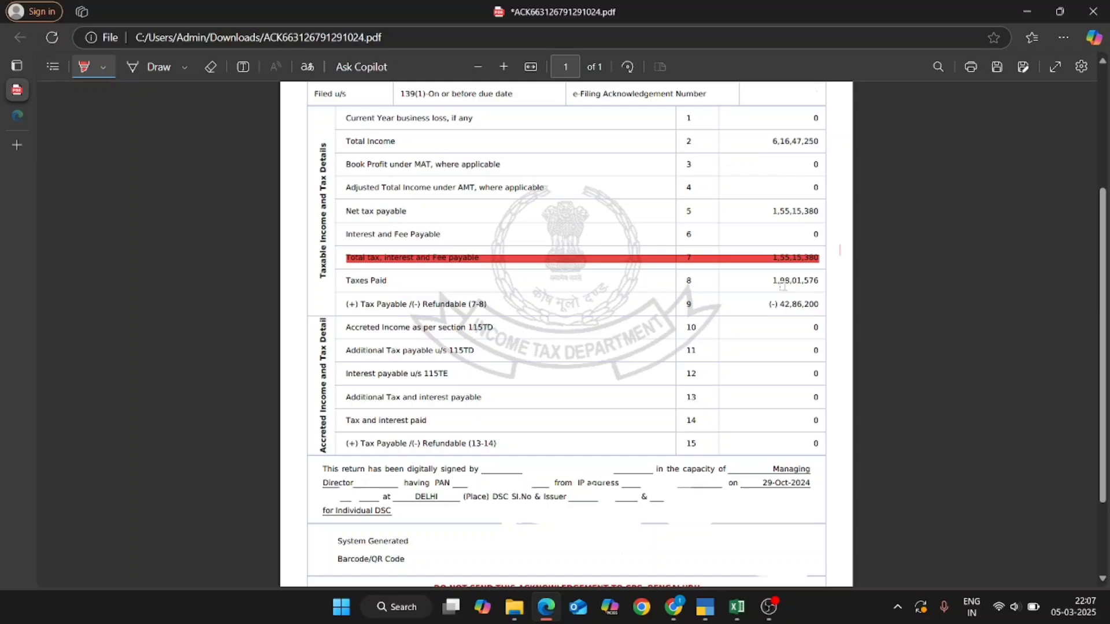
Step: Return to TallyPrime, close the provision for taxation ledger report, and keep the current period
key(alt+Tab)
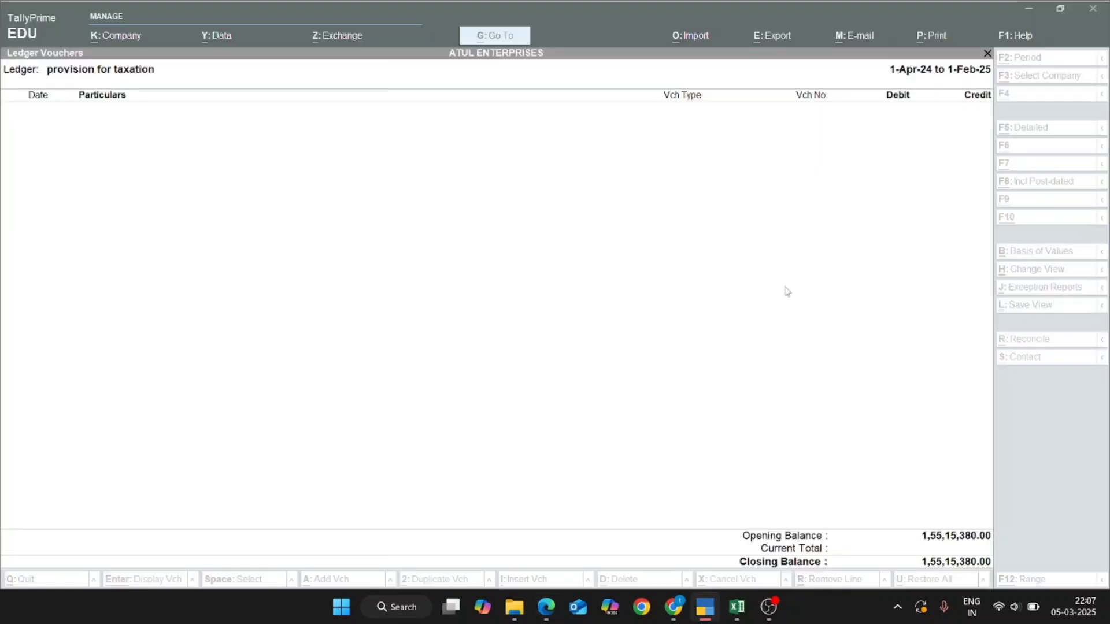
key(Escape)
key(Escape)
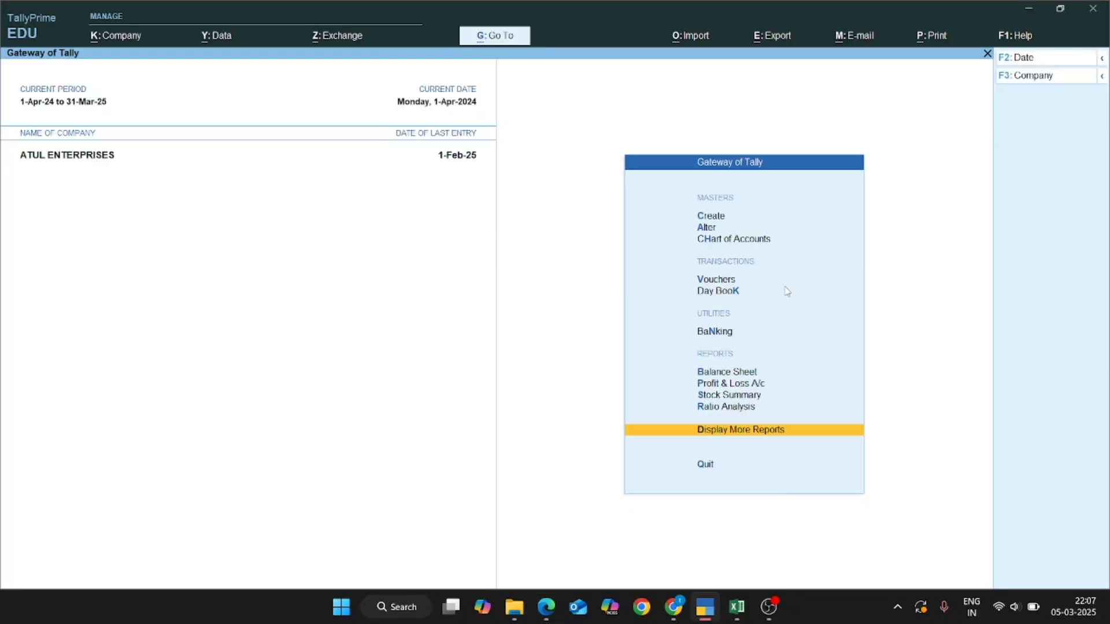
key(alt+F2)
key(Return)
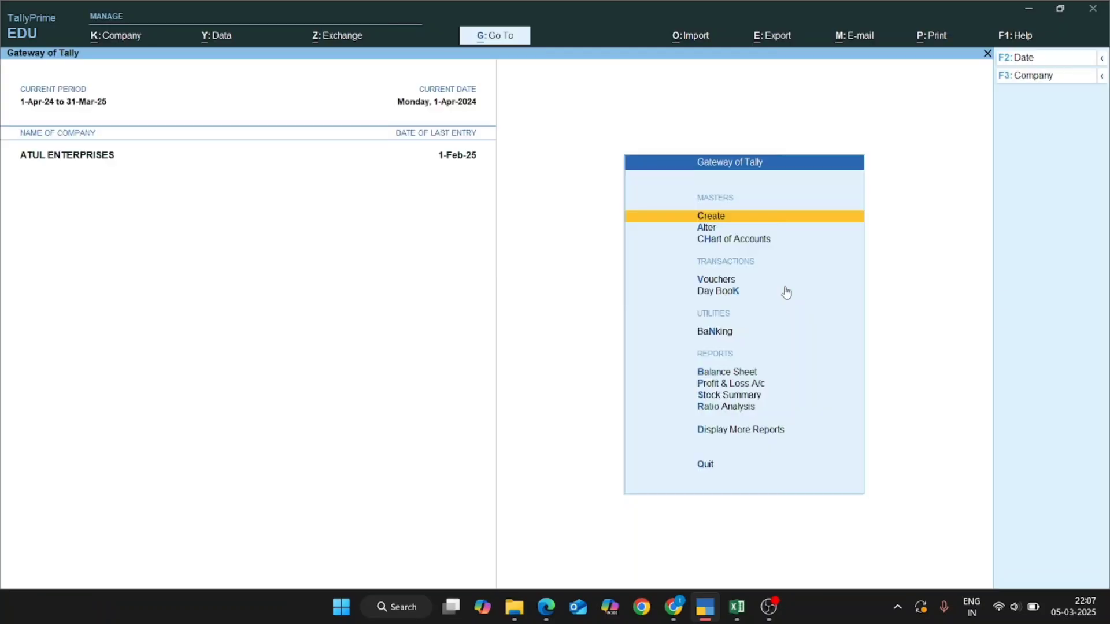
Step: Open the balance sheet and drill down into the Current Assets group summary
key(b)
key(Right)
key(Down)
key(Left)
key(Down)
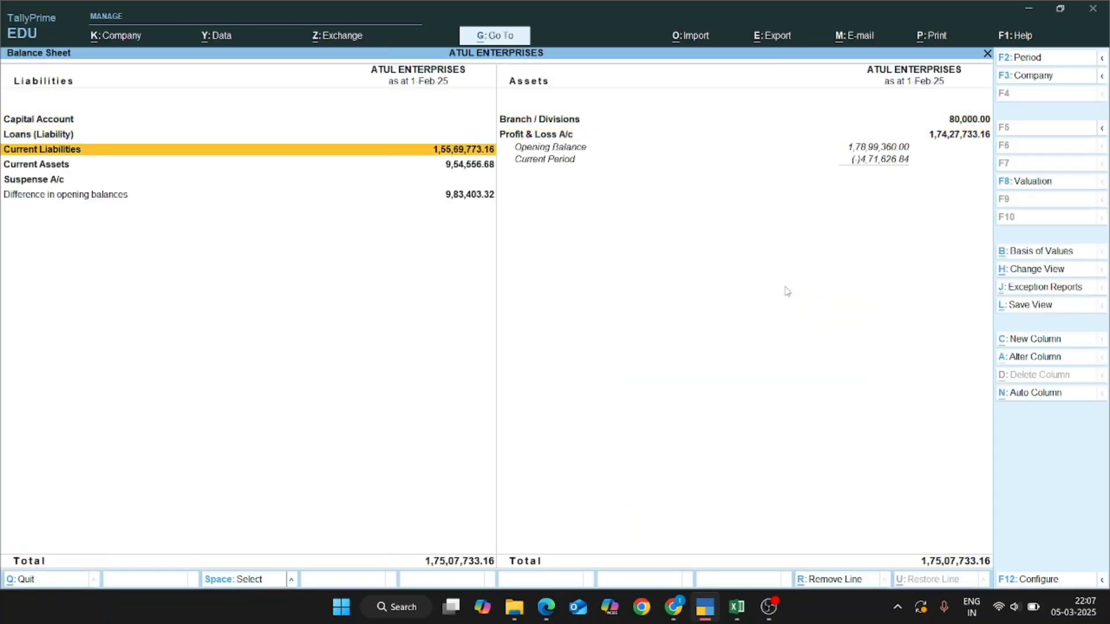
key(Down)
key(Return)
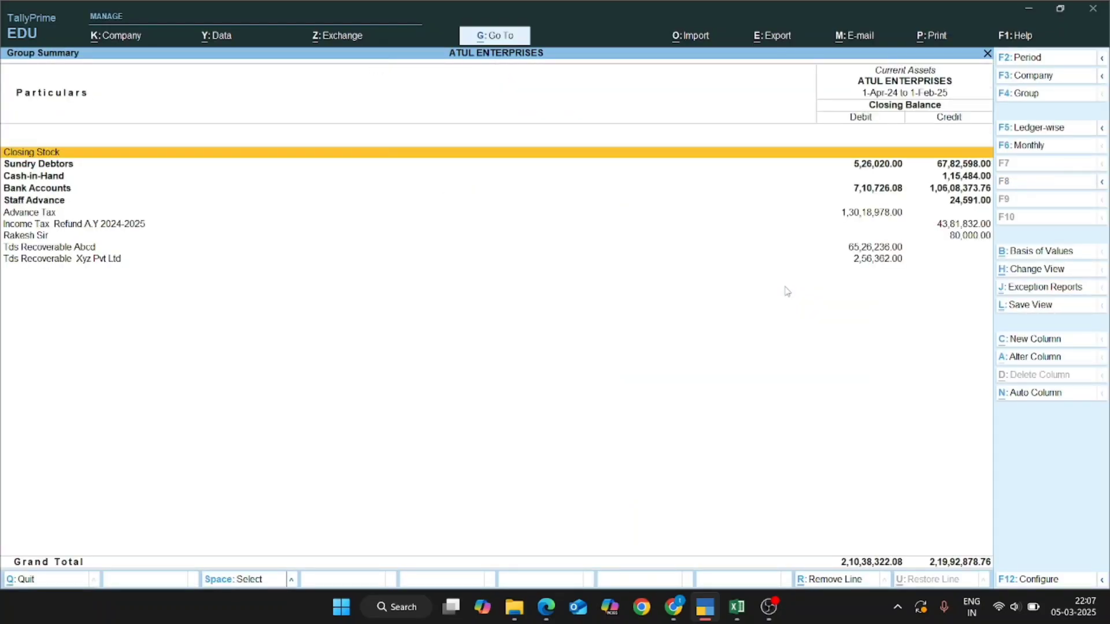
key(Down)
key(Down)
key(Down)
key(Up)
key(Up)
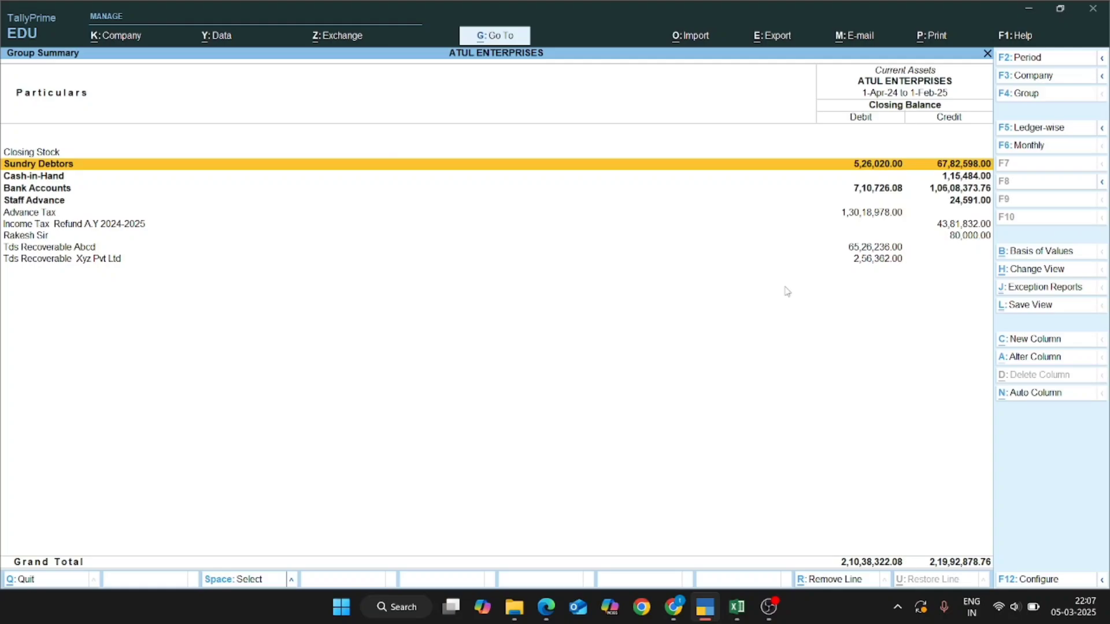
key(ctrl+n)
text(PREPAID TAX)
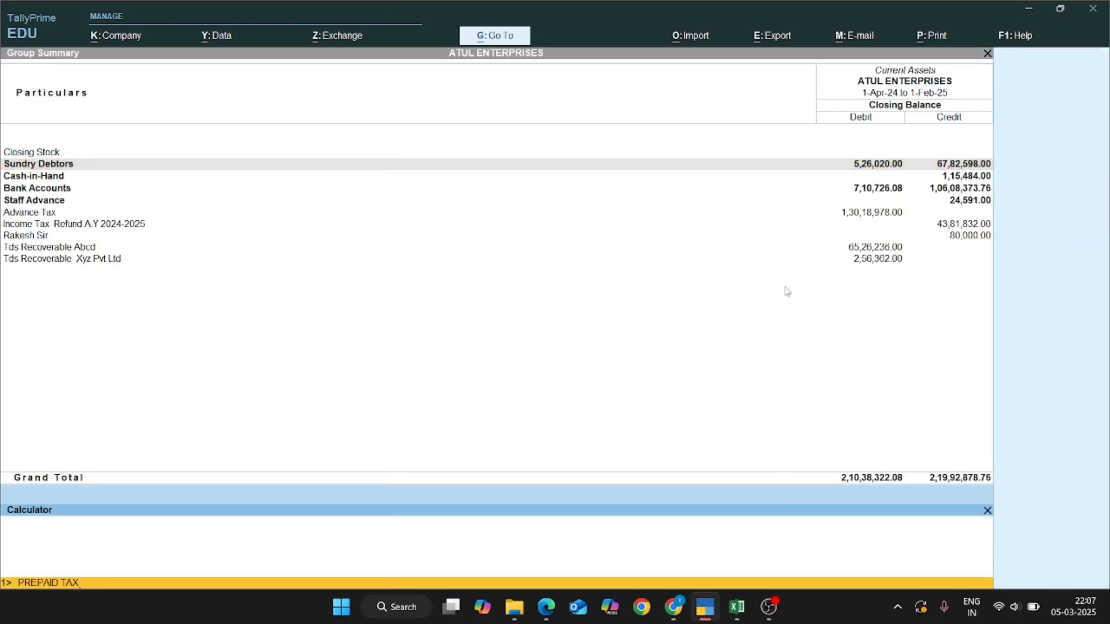
key(Escape)
key(Escape)
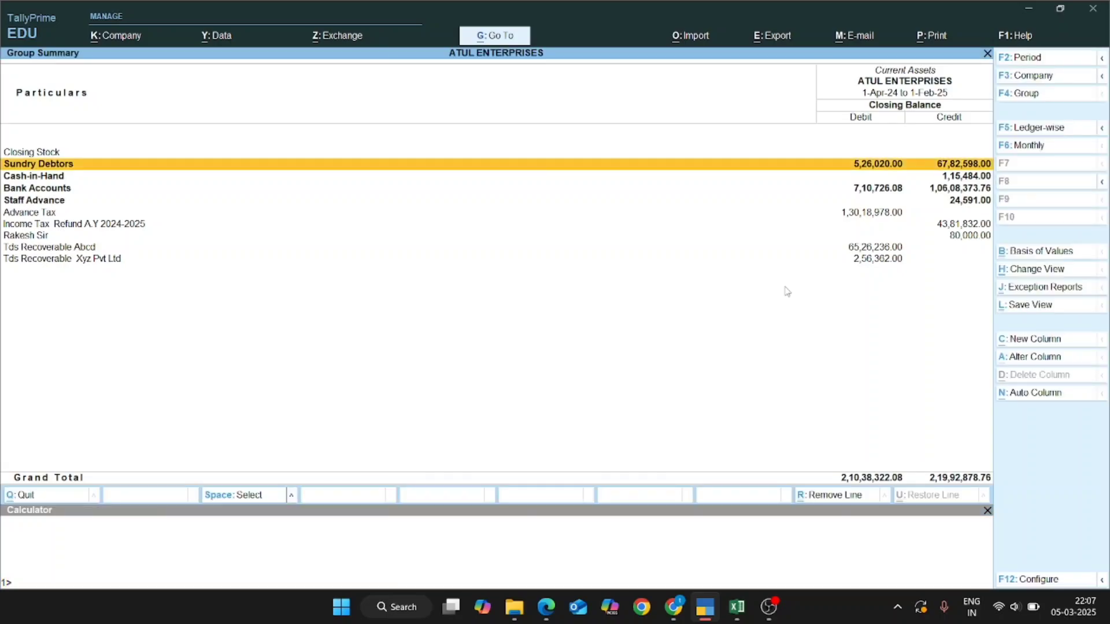
Step: Remove every line from the Current Assets group summary except Advance Tax, Tds Recoverable Abcd and Tds Recoverable Xyz Pvt Ltd
key(Down)
key(Down)
key(Down)
key(Down)
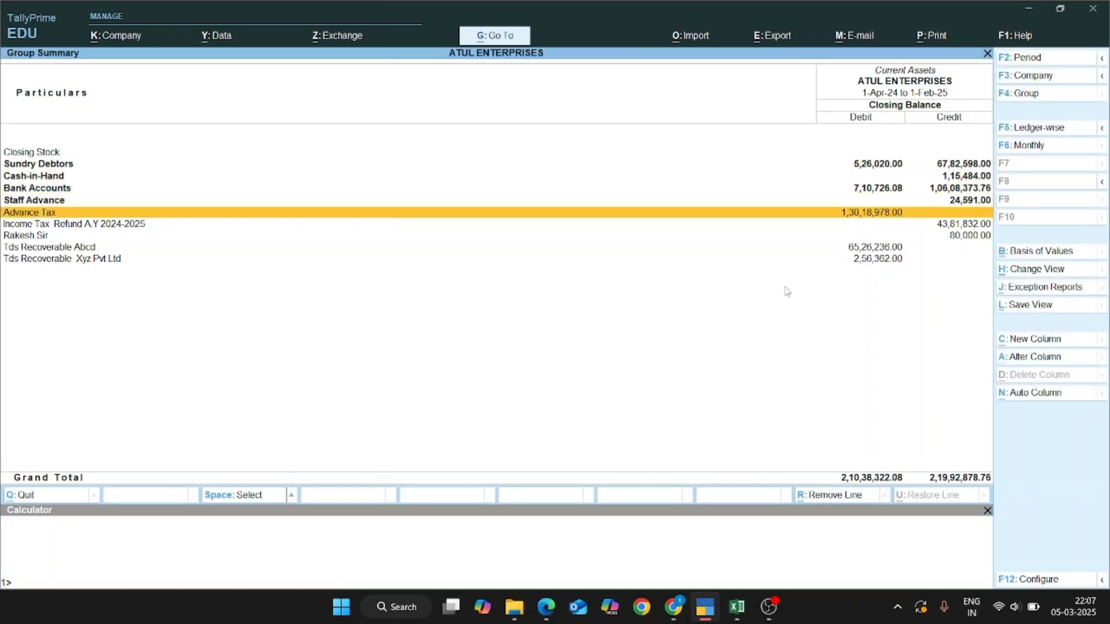
key(Up)
key(Up)
key(Up)
key(Up)
key(Up)
key(shift+Down)
key(shift+Down)
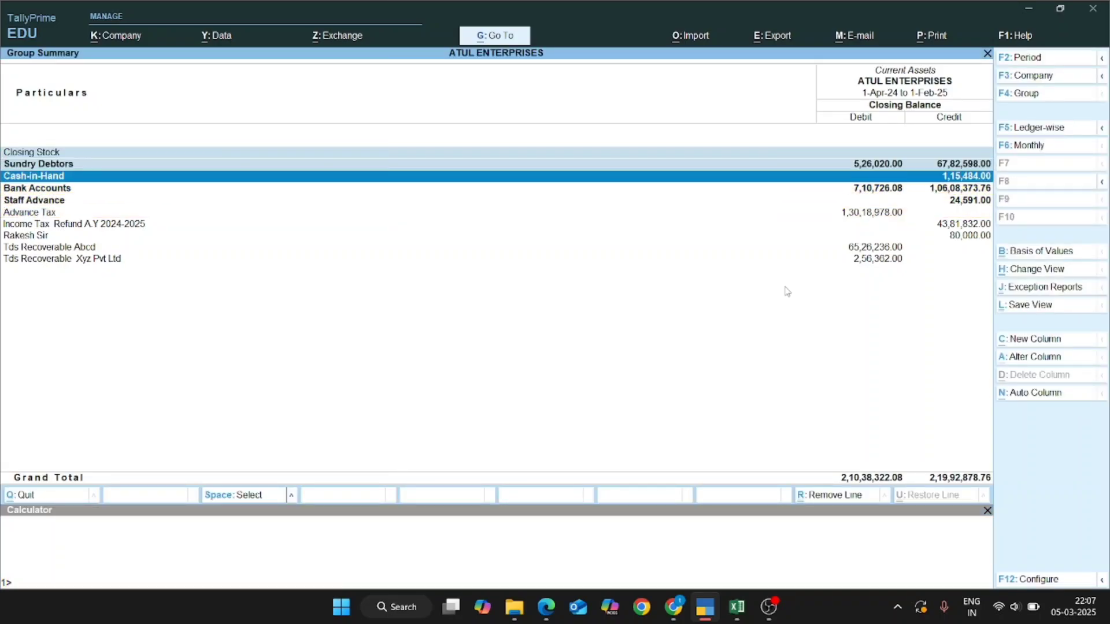
key(shift+Down)
key(shift+Down)
key(shift+Down)
key(Down)
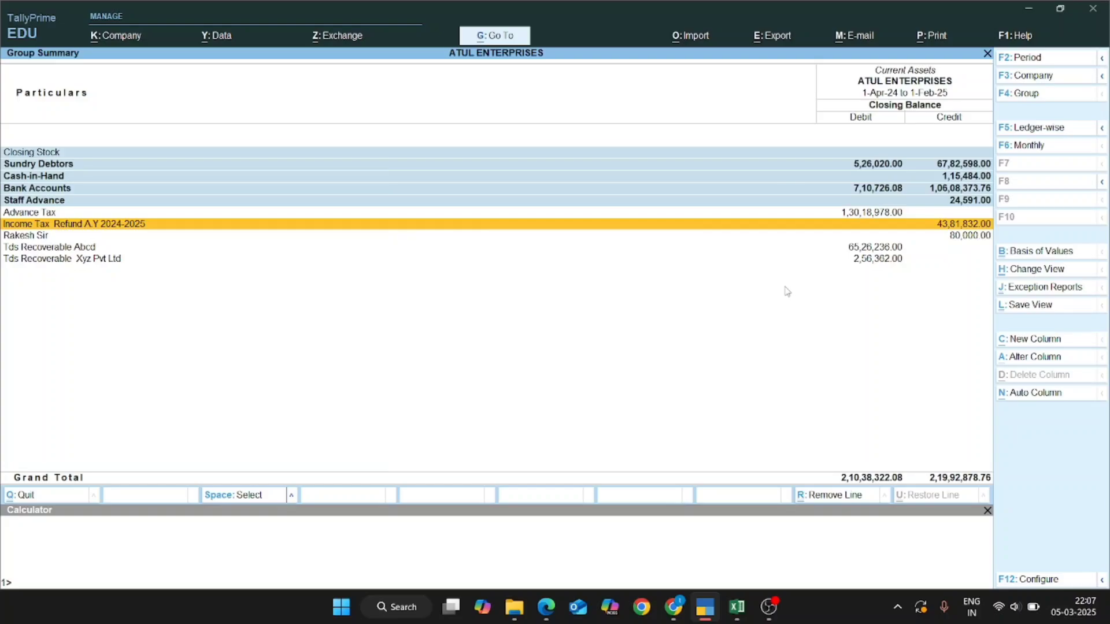
key(space)
key(ctrl+r)
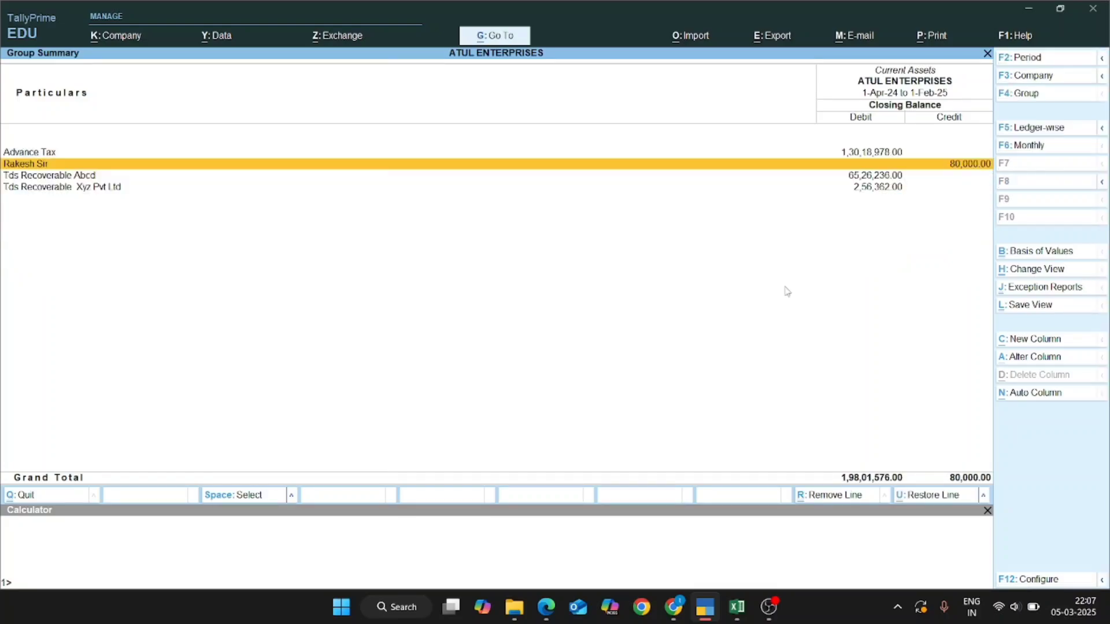
key(space)
key(ctrl+r)
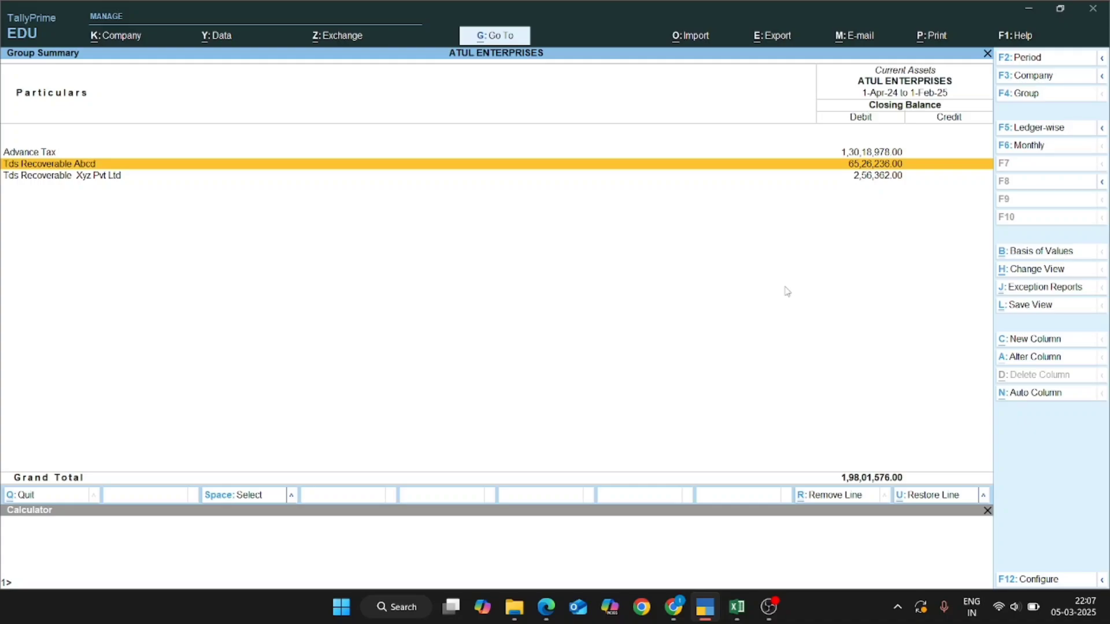
Step: Configure the group summary to show the opening balance and the transactions
key(F12)
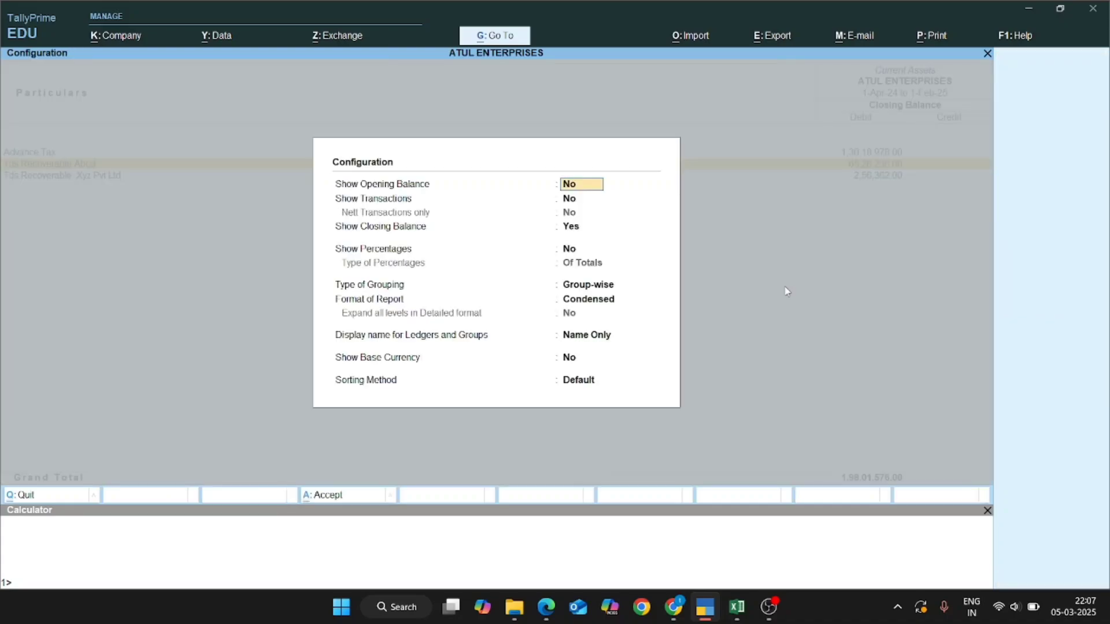
text(y)
key(Return)
text(y)
key(Return)
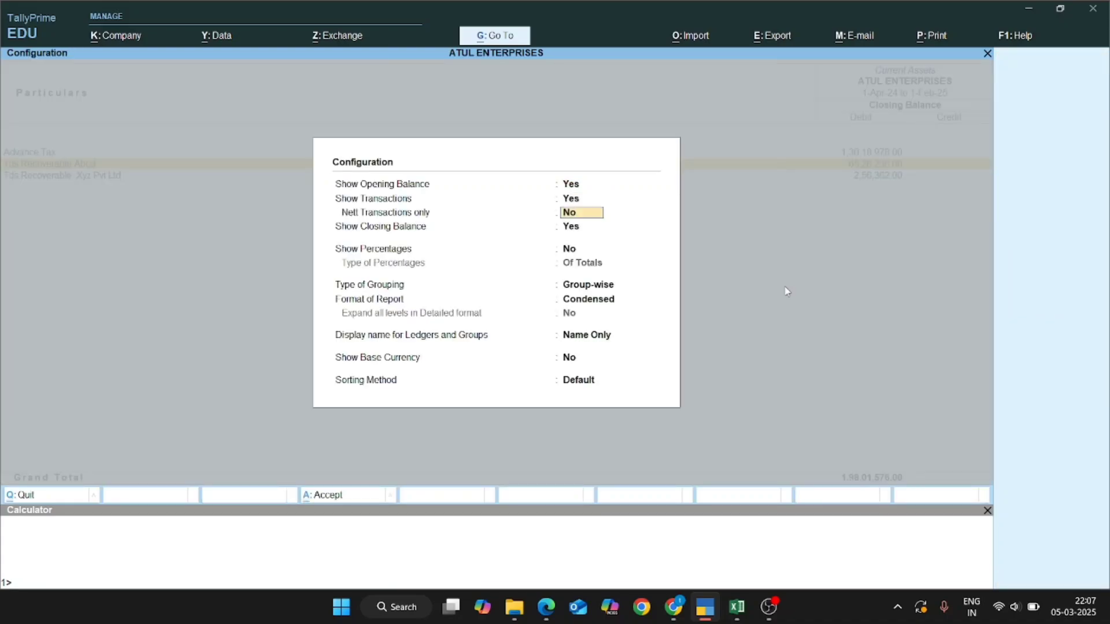
key(ctrl+a)
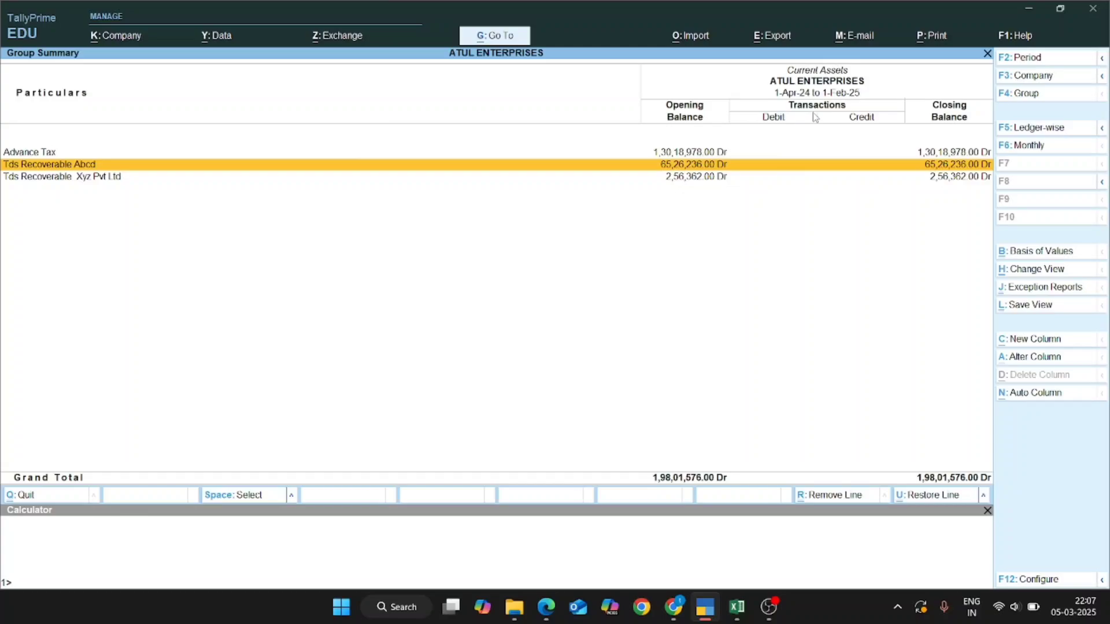
Step: Switch to the tax return acknowledgement PDF to check the taxes paid against the prepaid tax total, and return to TallyPrime
key(F2)
key(Escape)
key(alt+Tab)
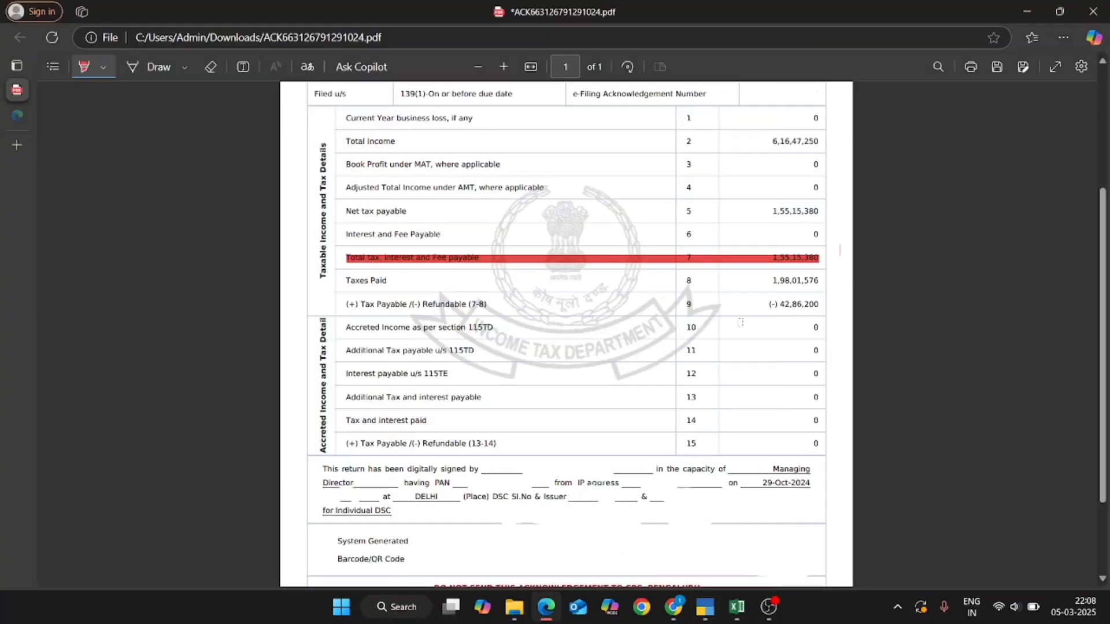
key(alt+Tab)
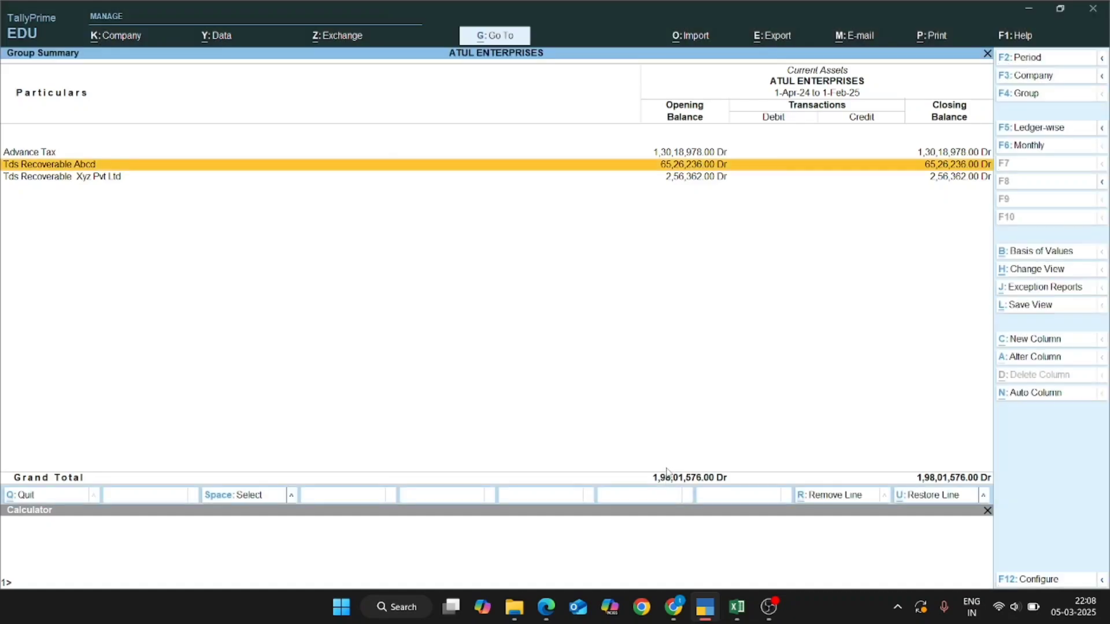
key(alt+e)
key(Return)
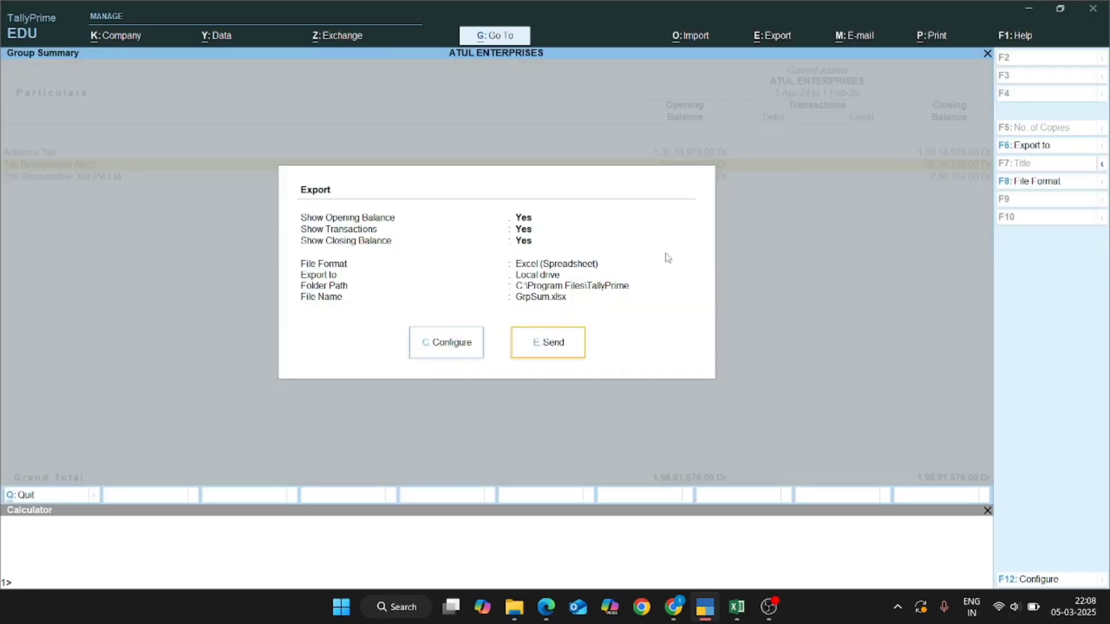
key(Return)
key(ctrl+e)
key(c)
key(Down)
key(Down)
key(Down)
key(Down)
key(Down)
key(Down)
key(Down)
key(Down)
key(Down)
key(Down)
key(Down)
key(Down)
key(Down)
key(Down)
key(Down)
key(Down)
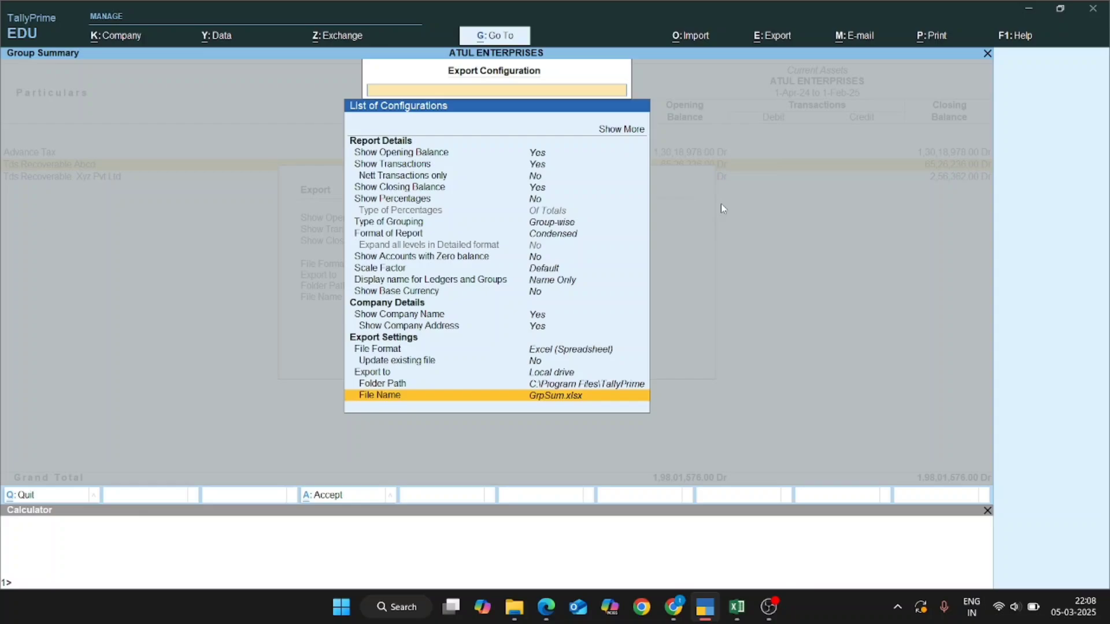
key(Escape)
key(Return)
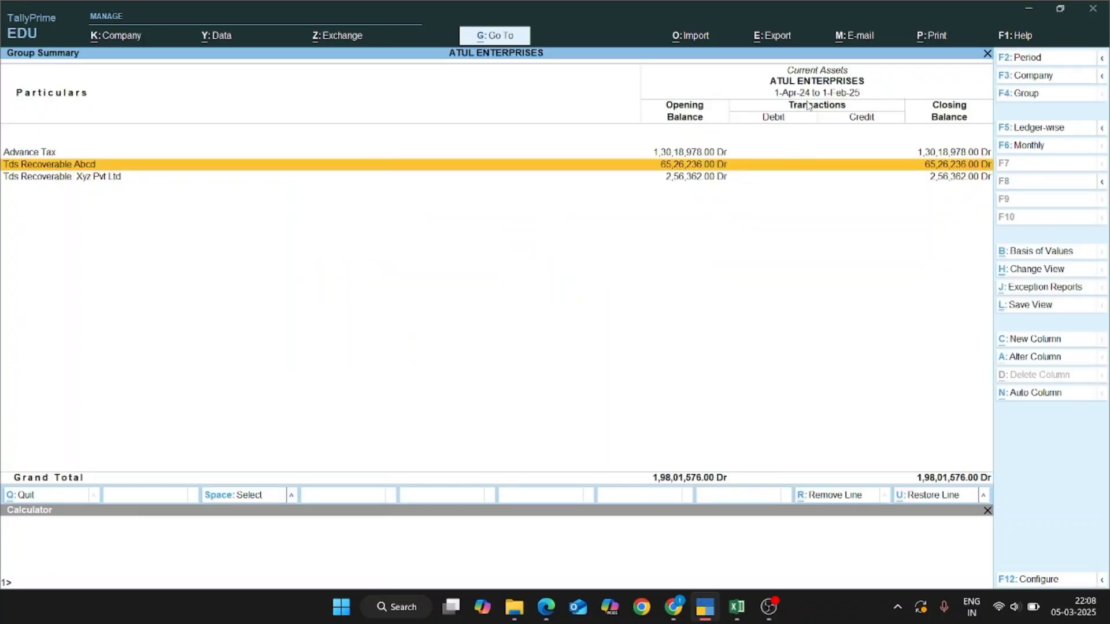
Step: Start exporting the current group summary and set the export file name to PP
key(alt+e)
key(c)
key(Down)
key(Down)
key(Down)
key(Down)
key(Down)
key(Down)
key(Down)
key(Down)
key(Down)
key(Down)
key(Down)
key(Down)
key(Down)
key(Down)
key(Down)
key(Down)
key(Down)
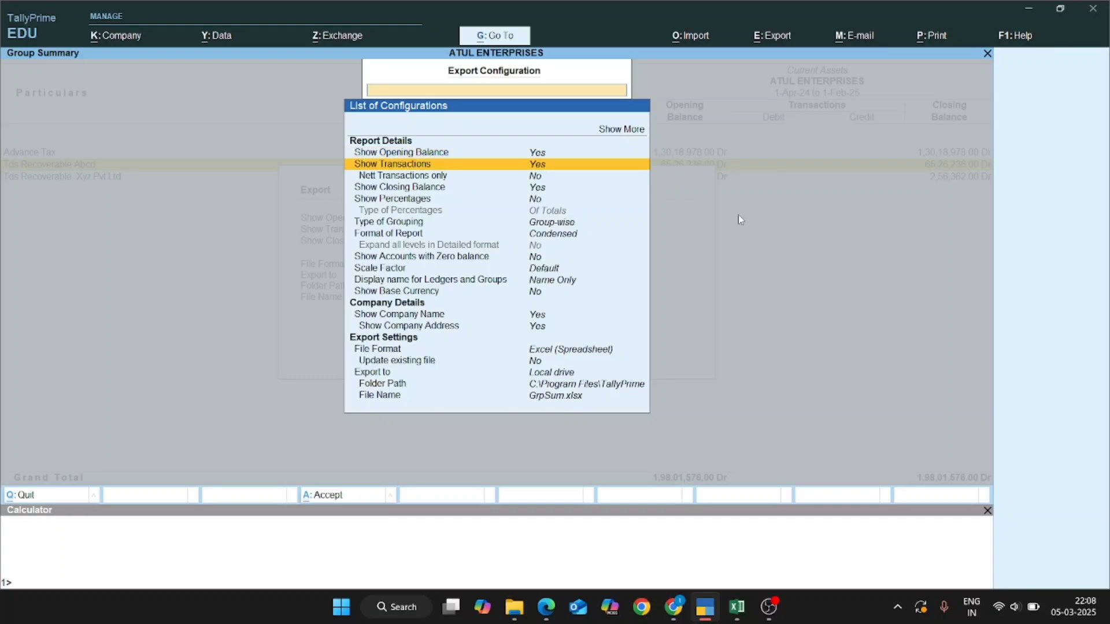
key(Return)
text(PP)
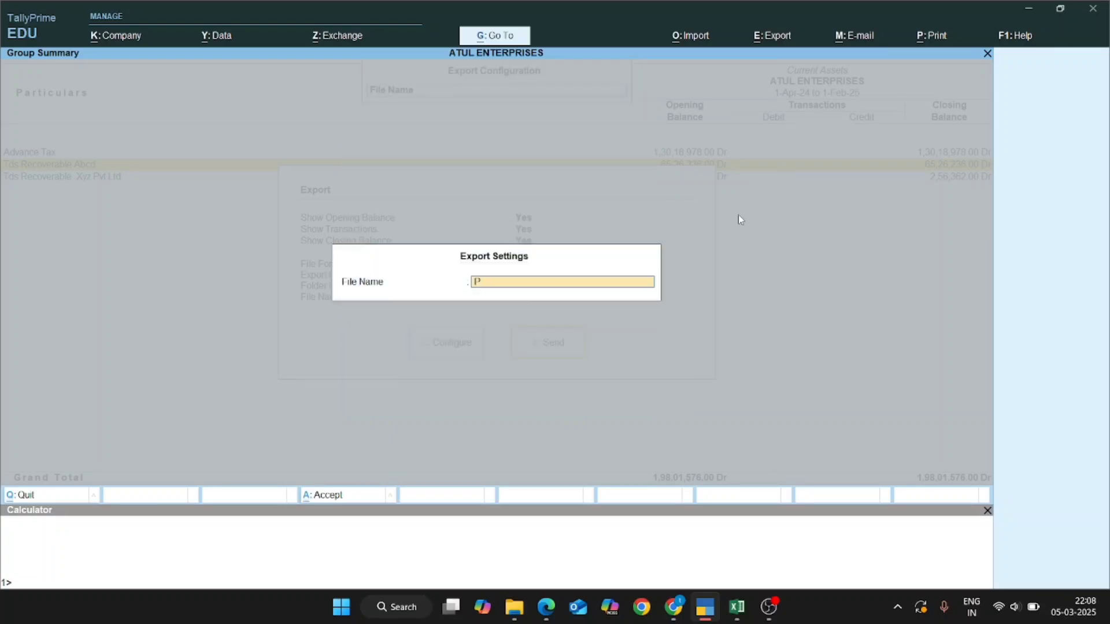
key(Return)
Step: Export the filtered group summary to Excel and agree to open the PP workbook despite the file format warning
key(Escape)
key(Return)
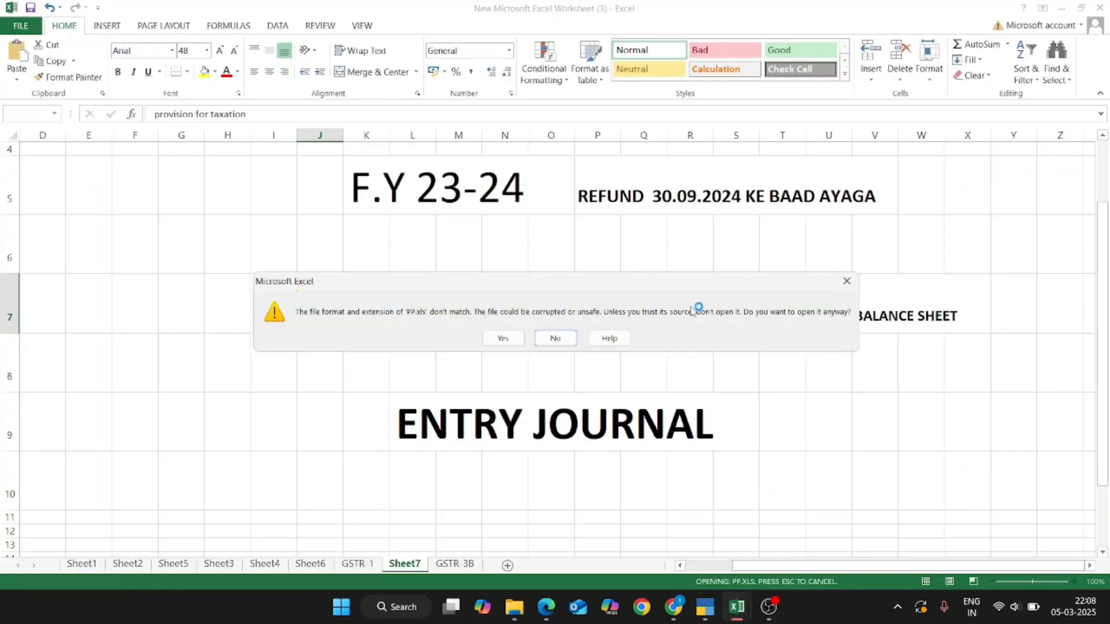
click(502, 339)
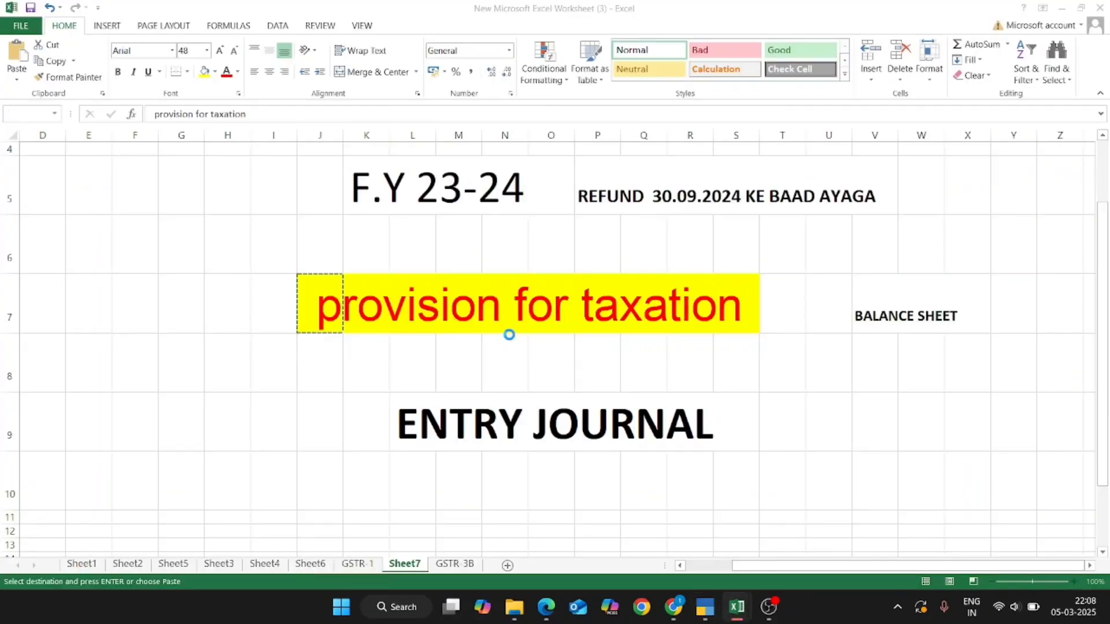
click(509, 335)
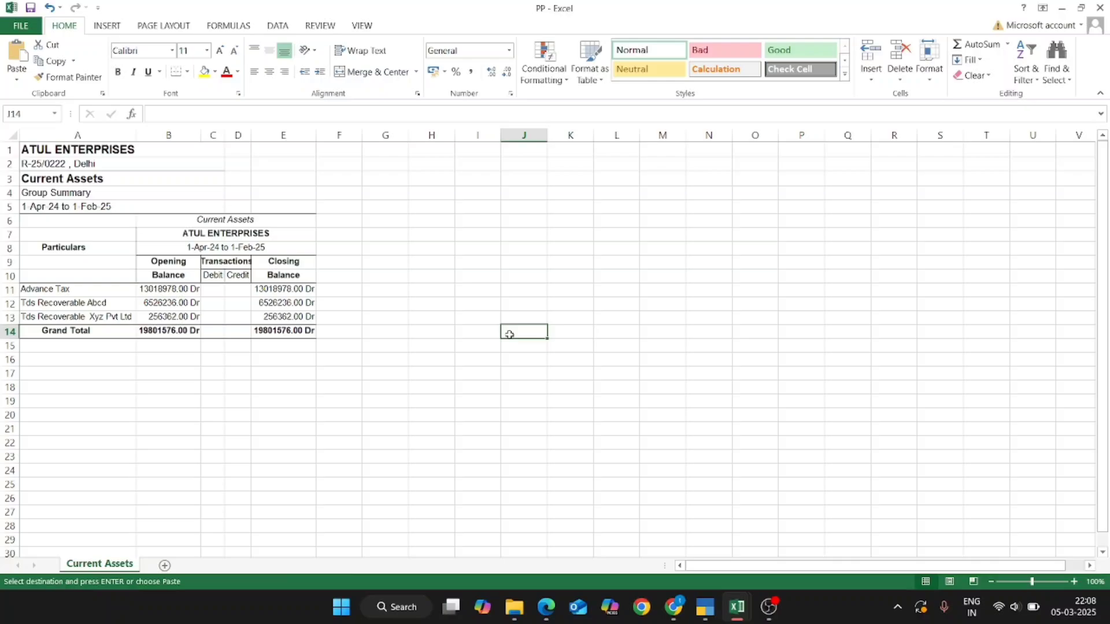
Step: Clear the pending copy selection in the PP workbook and enter the heading F.Y 23-2024 in cell H9
click(343, 299)
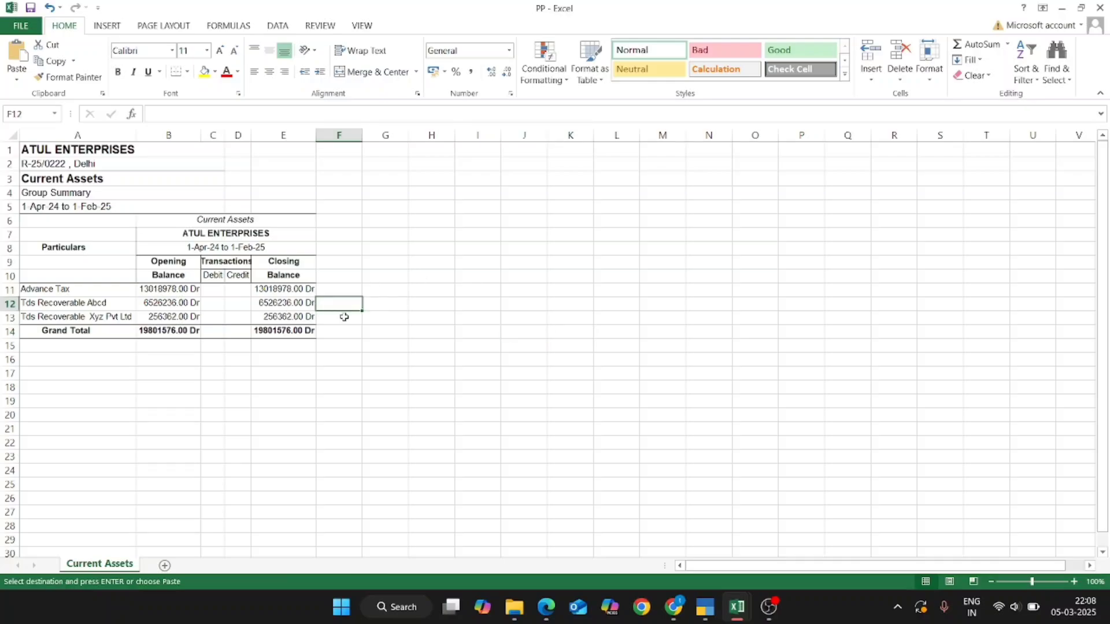
key(Escape)
key(Right)
key(Right)
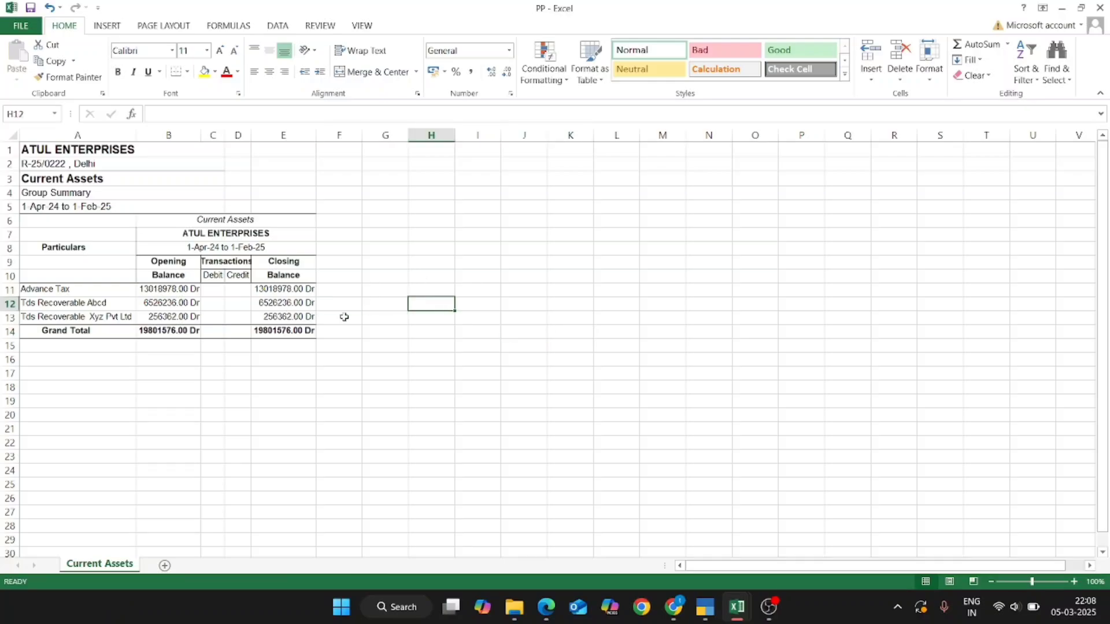
key(Up)
key(Up)
key(Up)
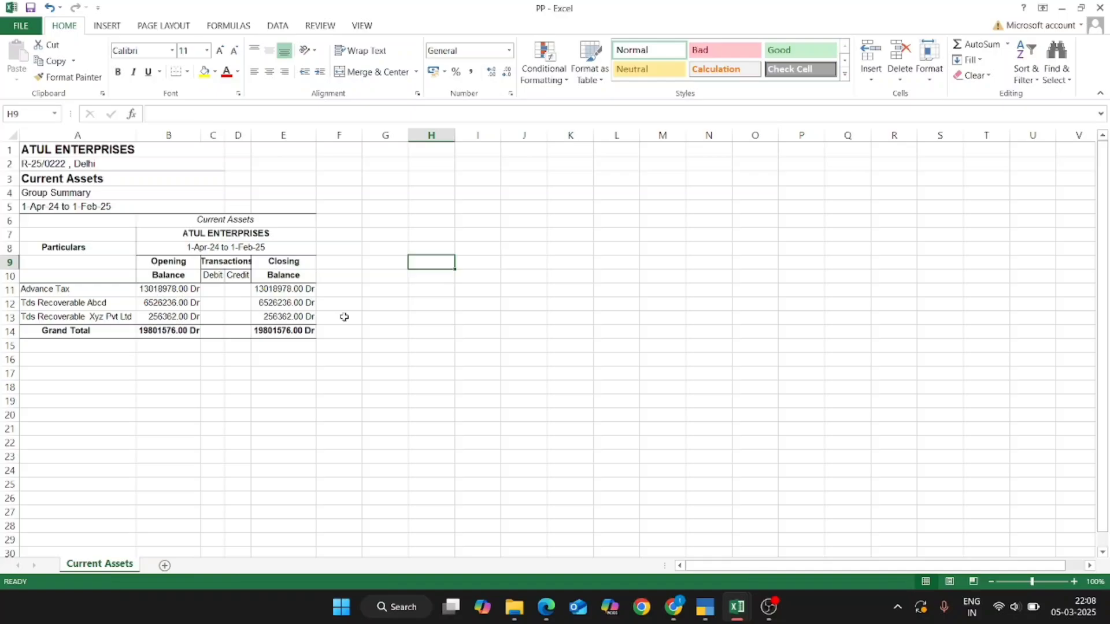
text(F.)
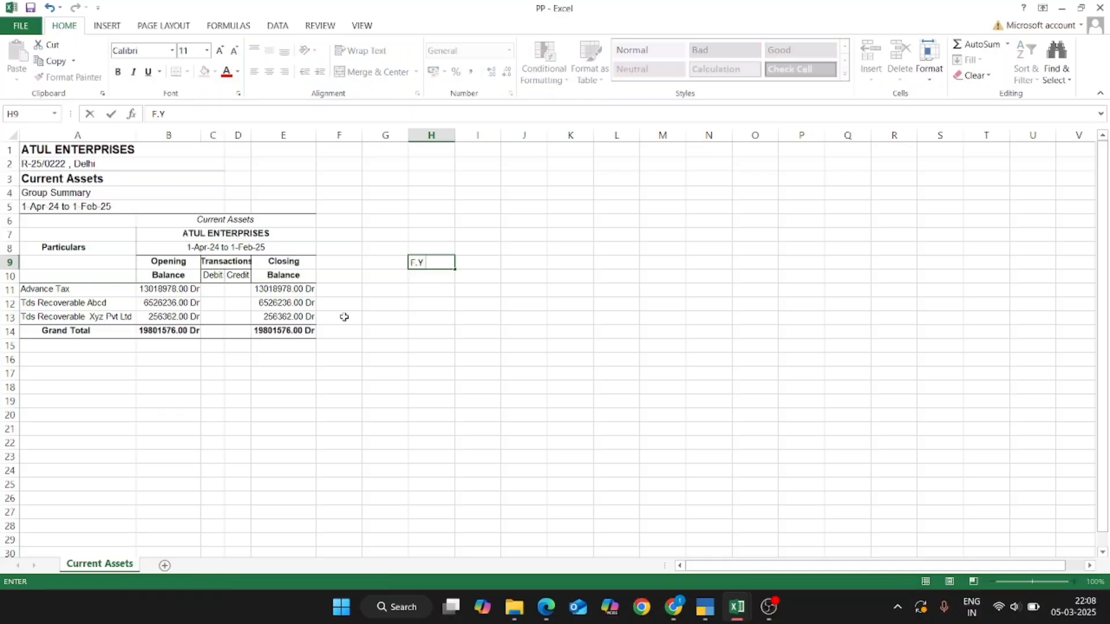
text(Y 23-2024)
key(Return)
Step: Enter the debit line of the provision entry, with P& l in cell J9 and dr in cell K9
key(Up)
key(Right)
key(Right)
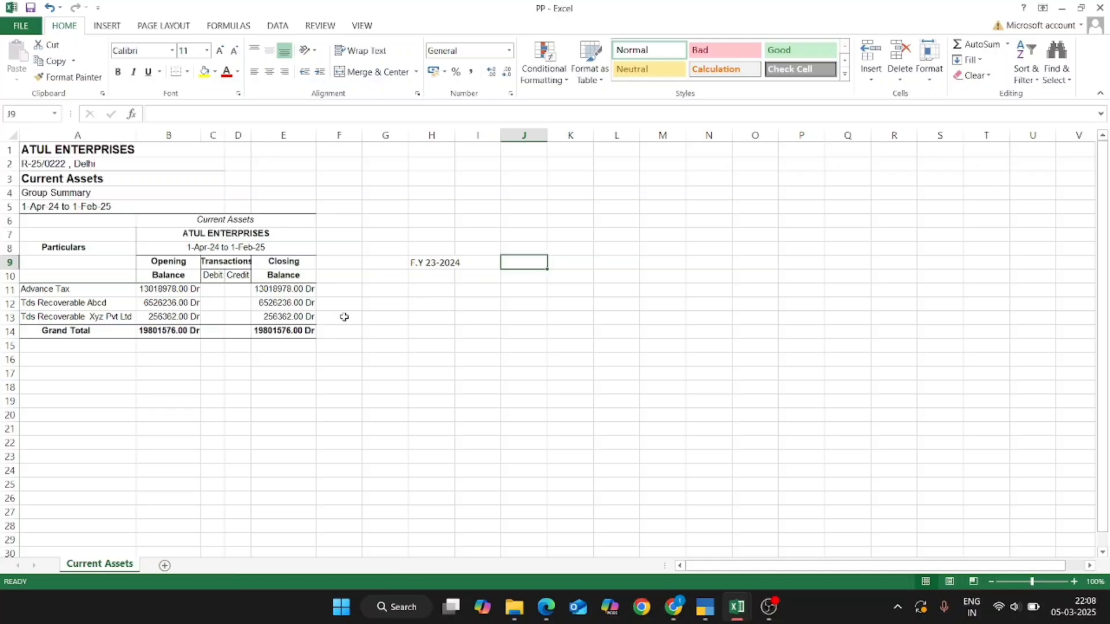
text(P)
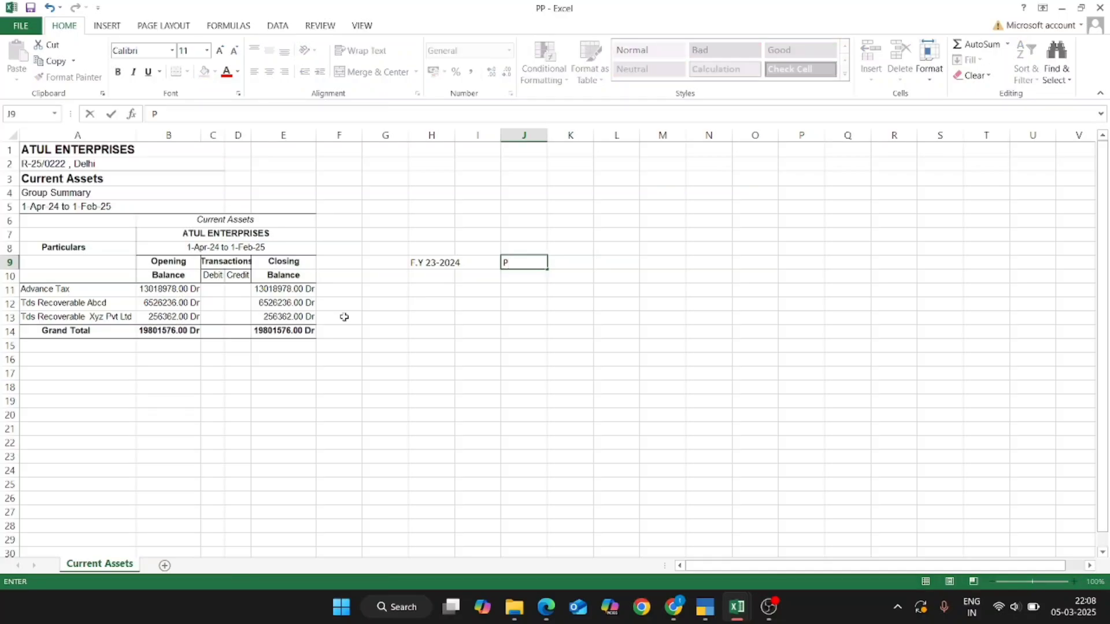
text(& I)
key(Return)
key(Up)
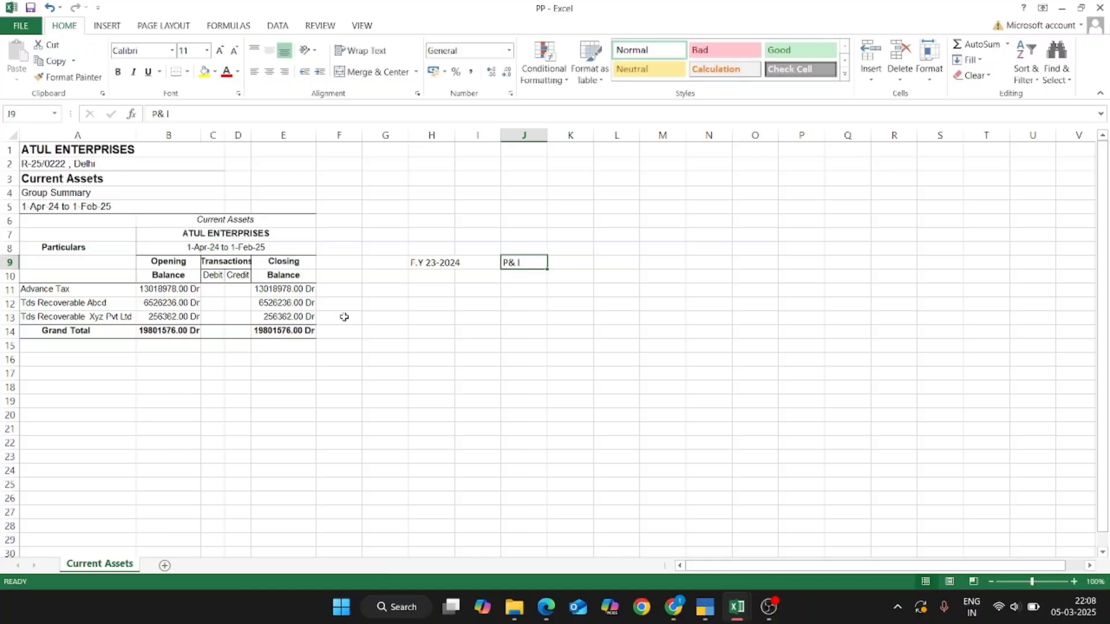
key(Right)
text(dr)
key(Return)
Step: Enter the credit line of the provision entry, with prov. Of taxa in cell J10 and cr in cell K10
key(Left)
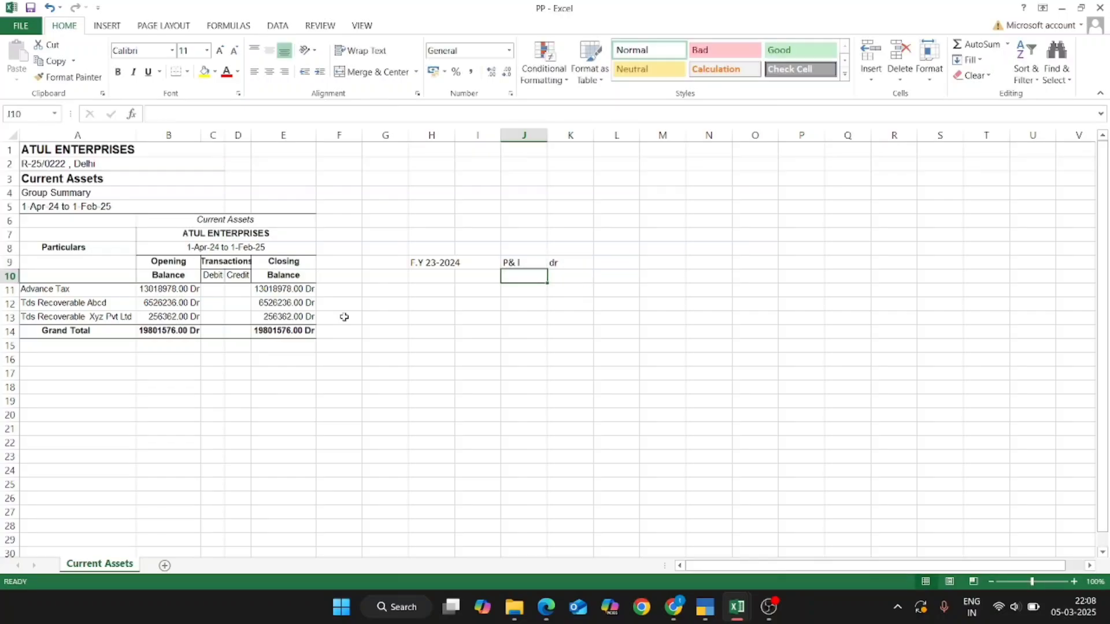
text(prov. Of taxa)
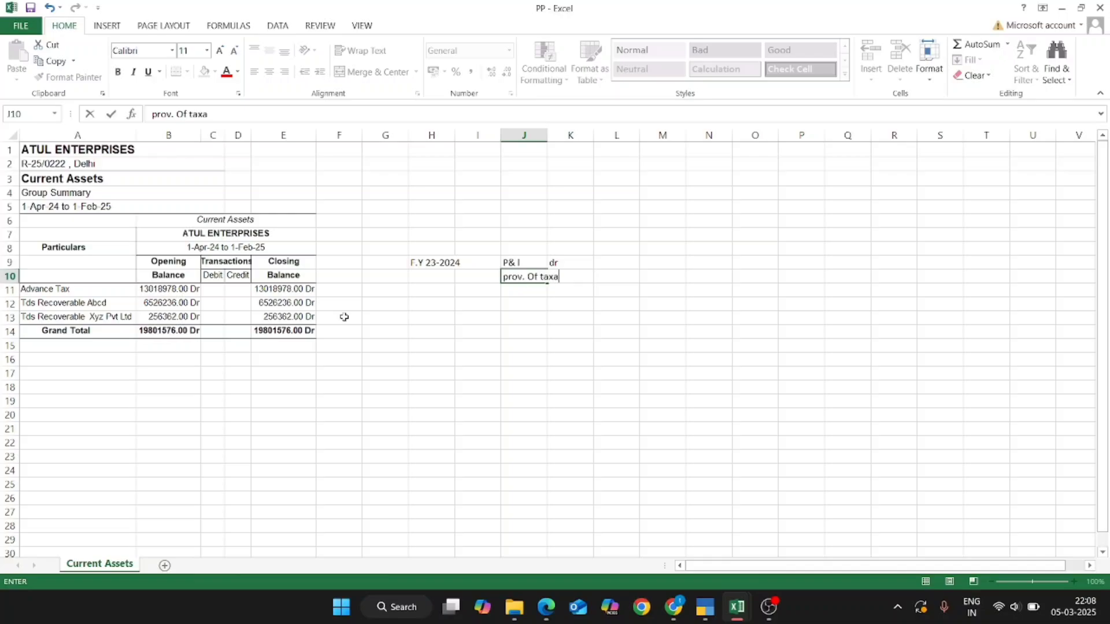
key(ctrl+Return)
key(Right)
text(cr)
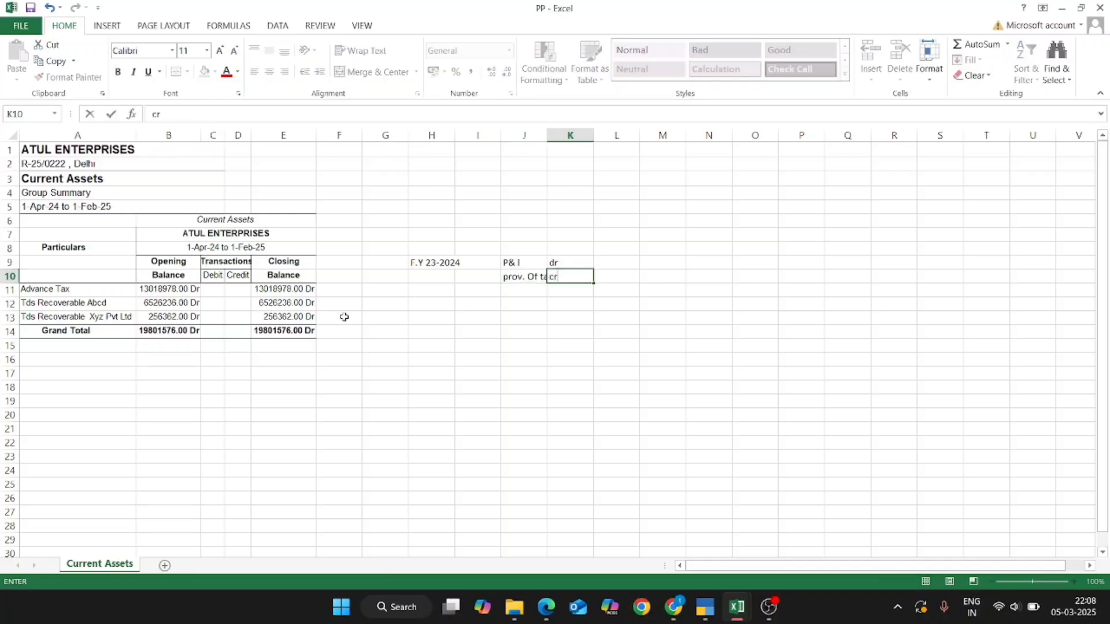
key(Return)
Step: Enter the debit amount 1.55cr in cell L9 beside the P& l line
key(Up)
key(Up)
key(Right)
text(1.)
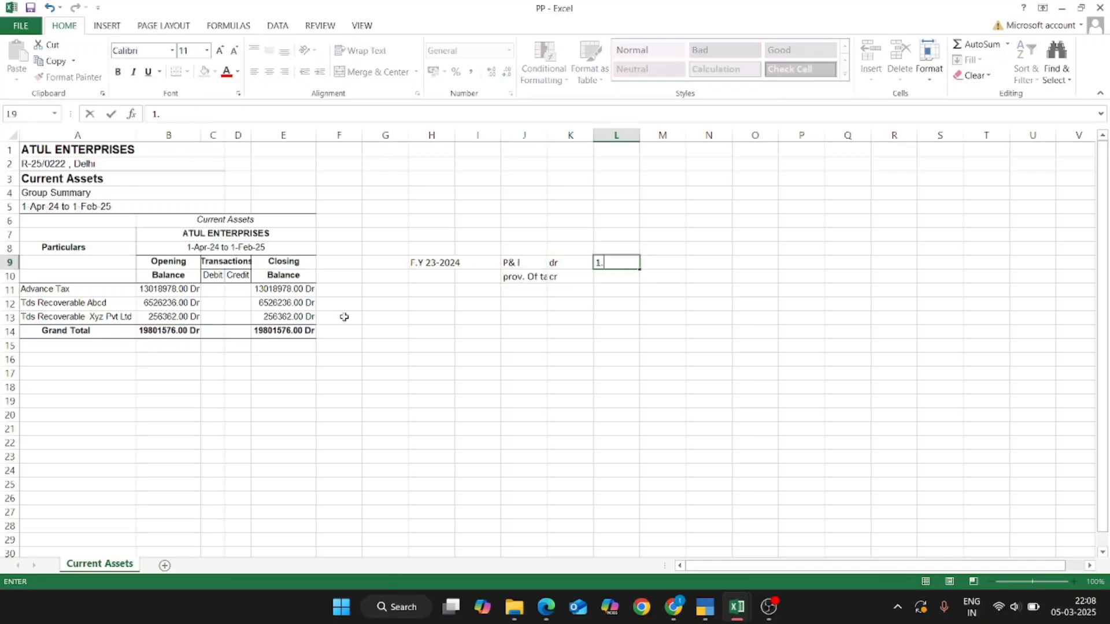
text(55cr)
key(ctrl+Return)
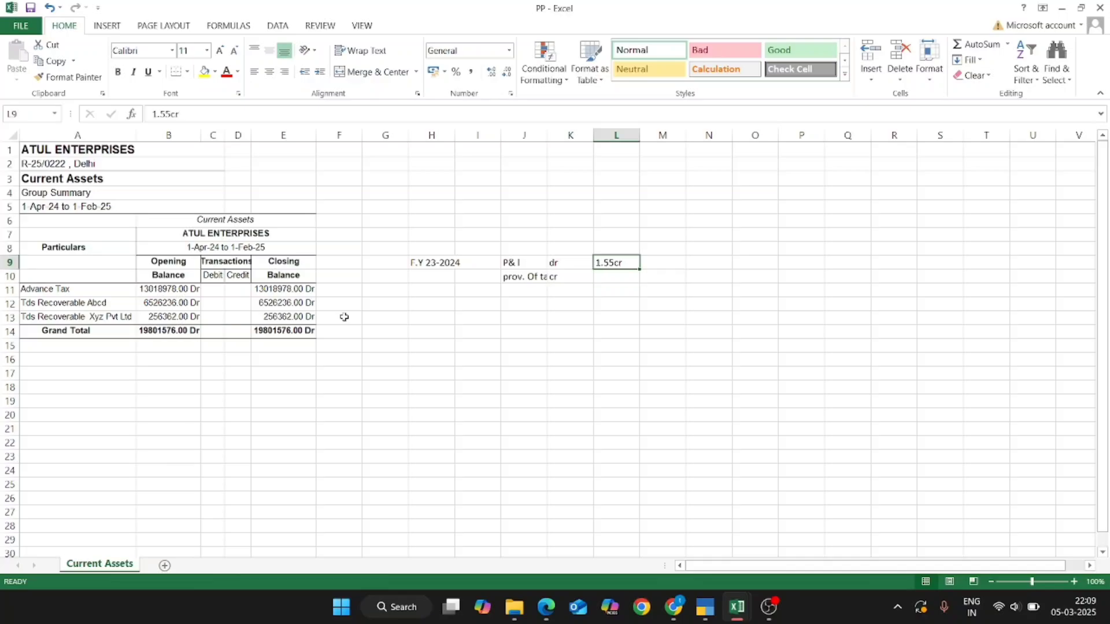
Step: Copy the 1.55cr amount in cell L9 to cell L10 for the provision's credit line
key(ctrl+c)
key(Down)
key(Return)
Step: Enter the heading f.y 2024-2025 in cell H13 below the F.Y 23-2024 entry
key(Left)
key(Left)
key(Left)
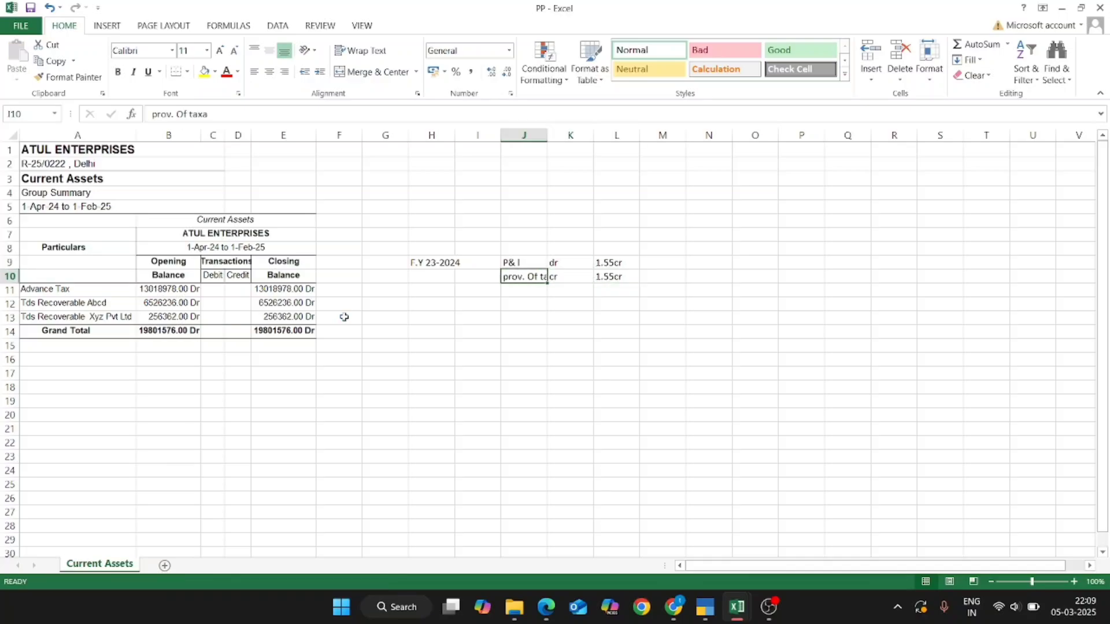
key(Down)
key(Down)
key(Left)
key(Down)
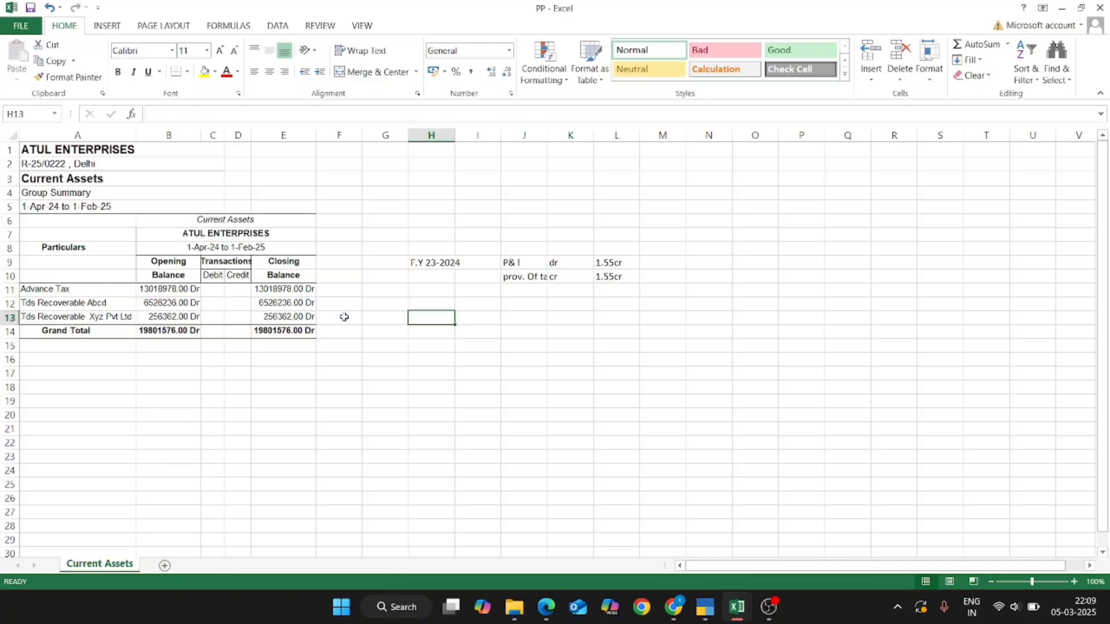
text(f.y 20)
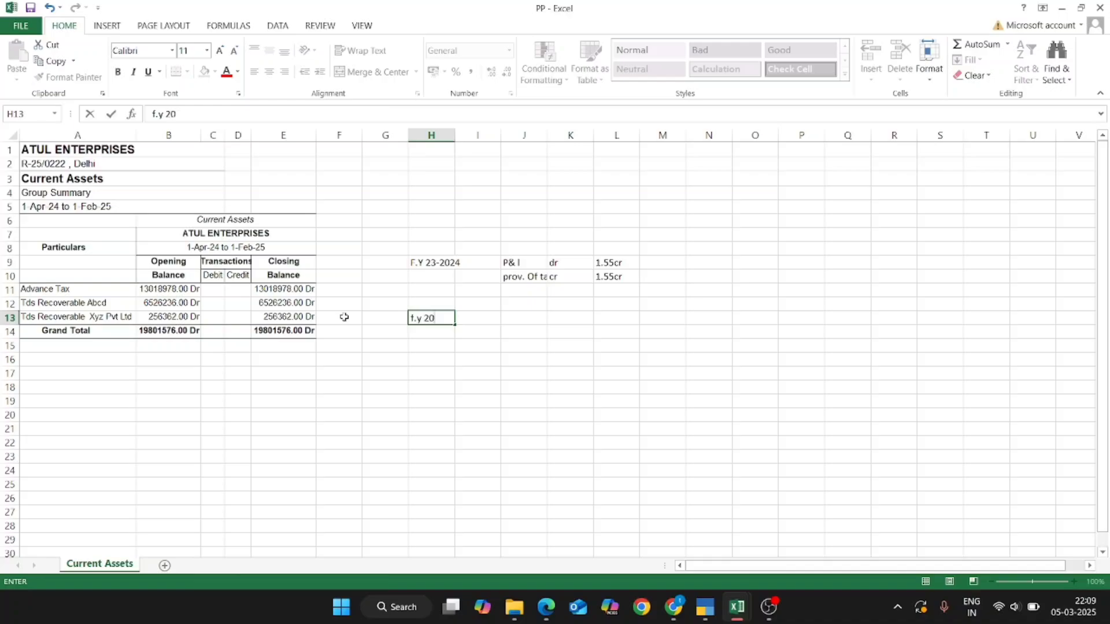
text(24-2025)
key(Return)
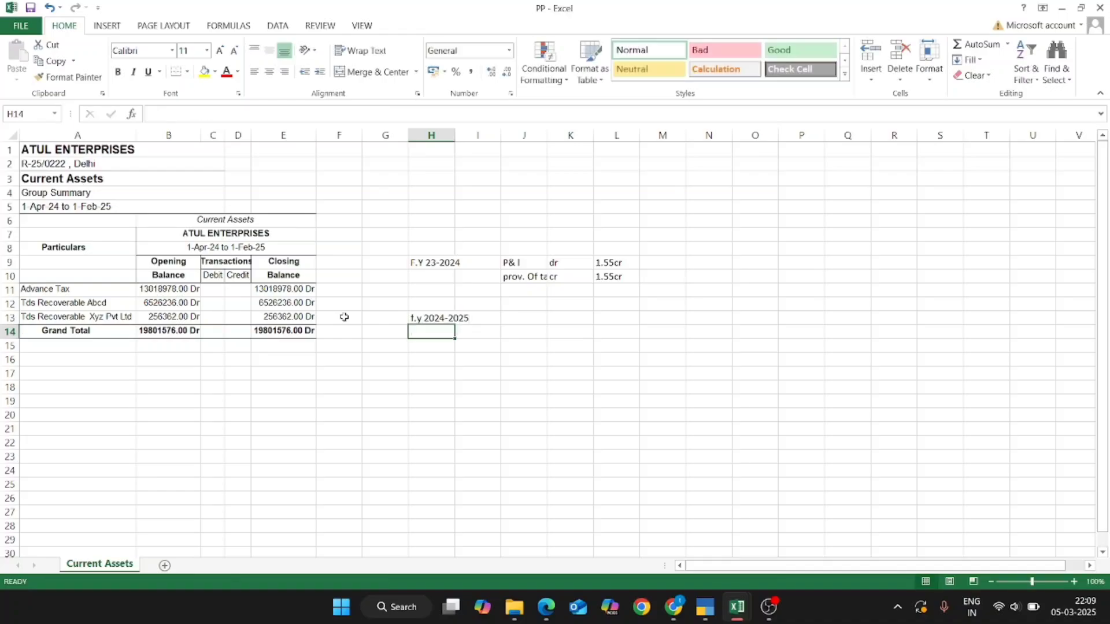
key(Up)
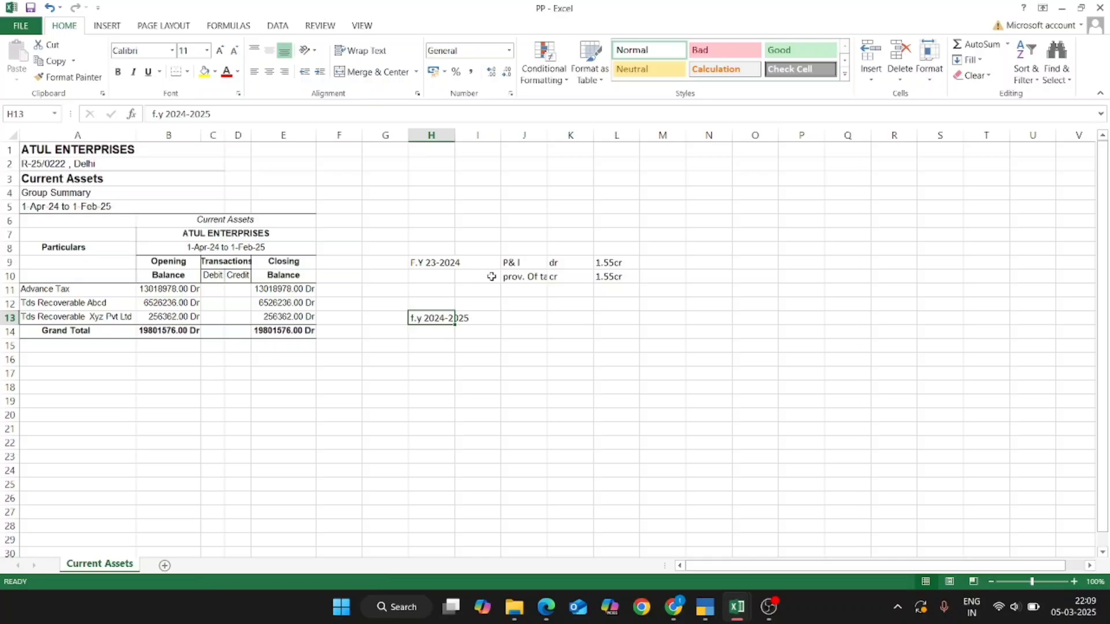
Step: Widen column J to fit its text and enter the debit line with prov of tx in J13 and dr in K13
double_click(547, 134)
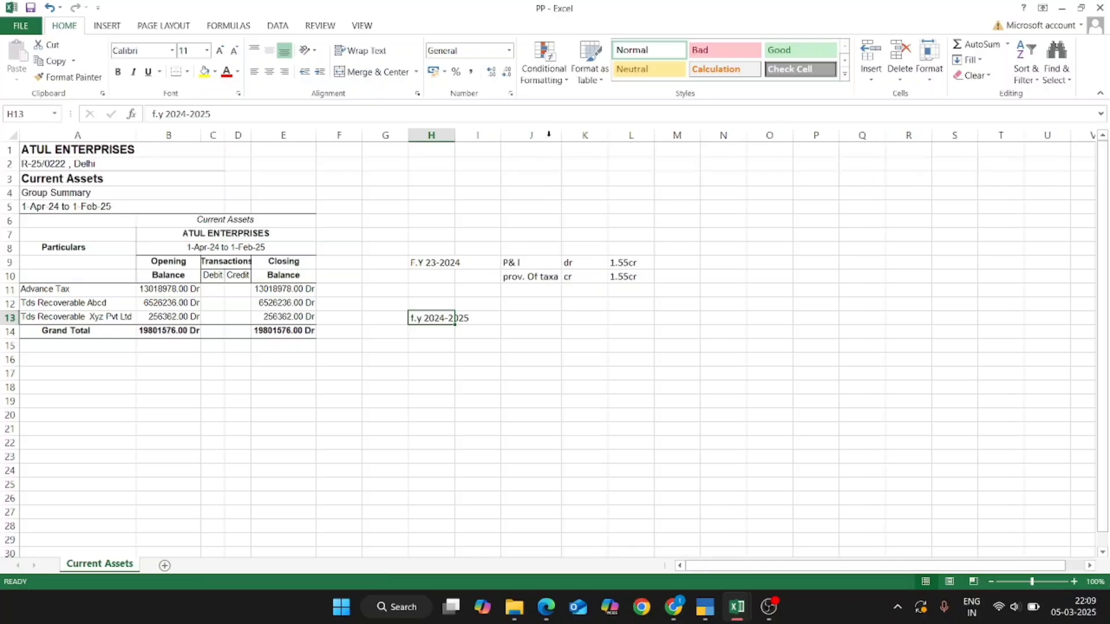
click(529, 279)
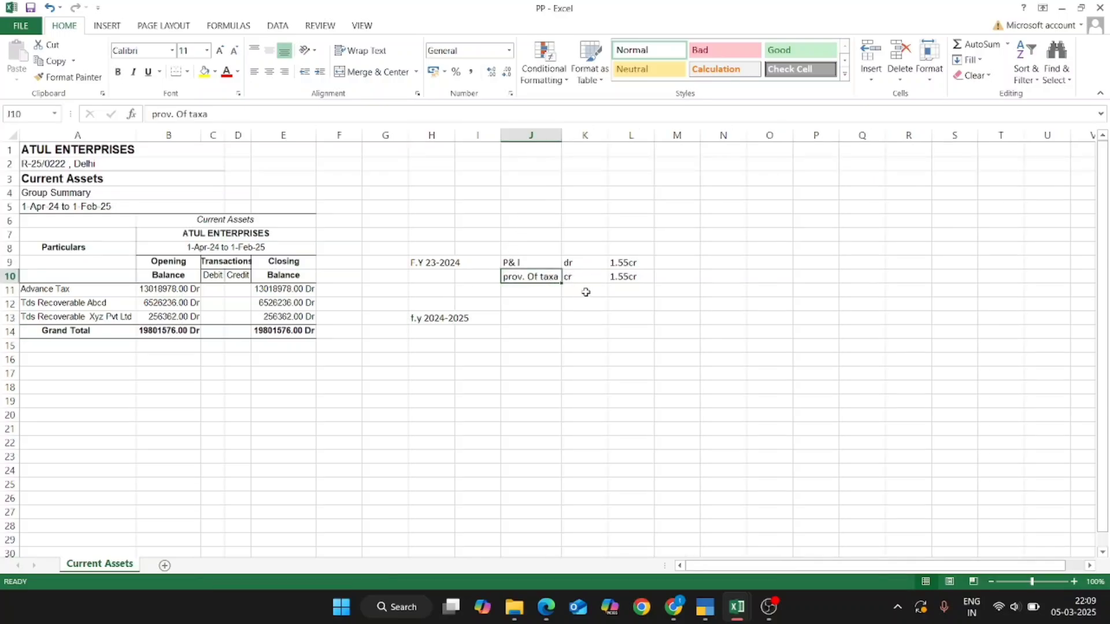
click(523, 317)
text(pro)
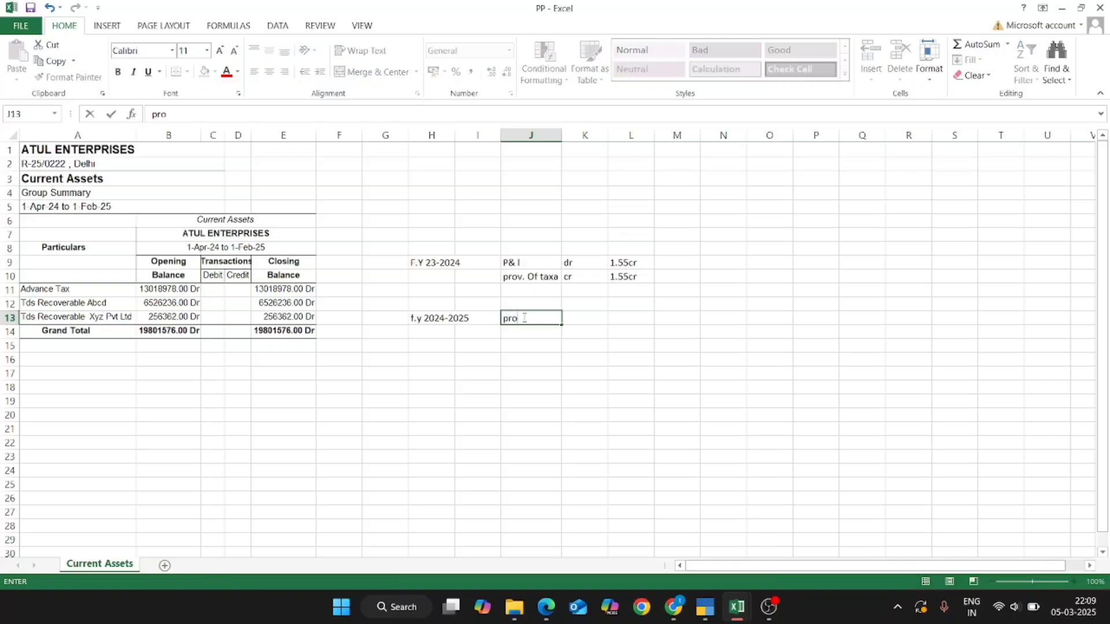
text(v of tx)
key(Tab)
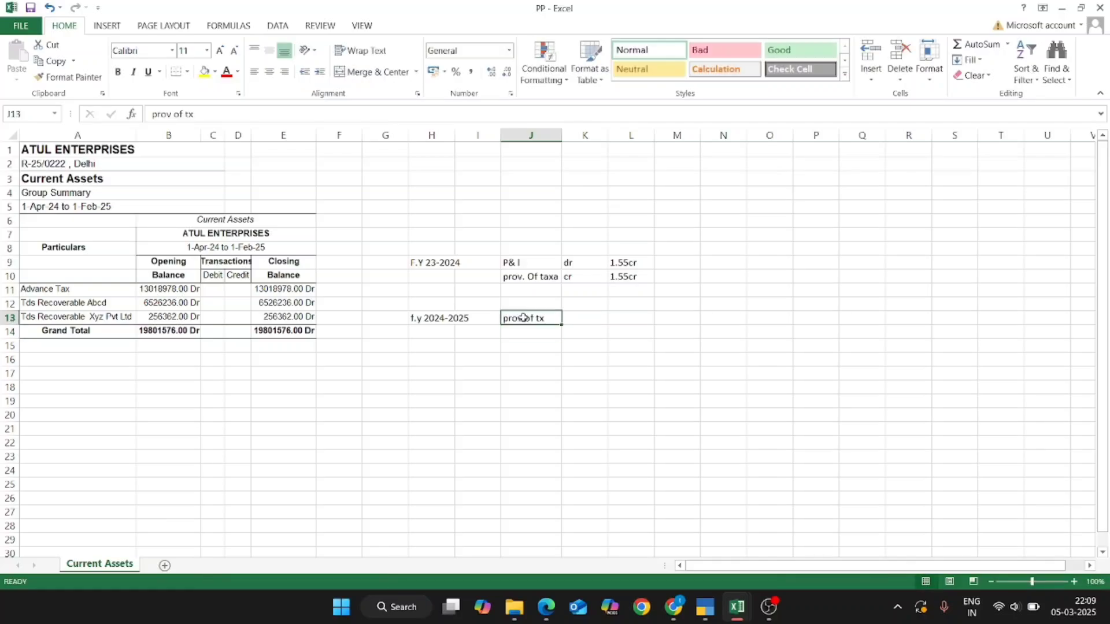
text(dr)
key(Return)
key(Up)
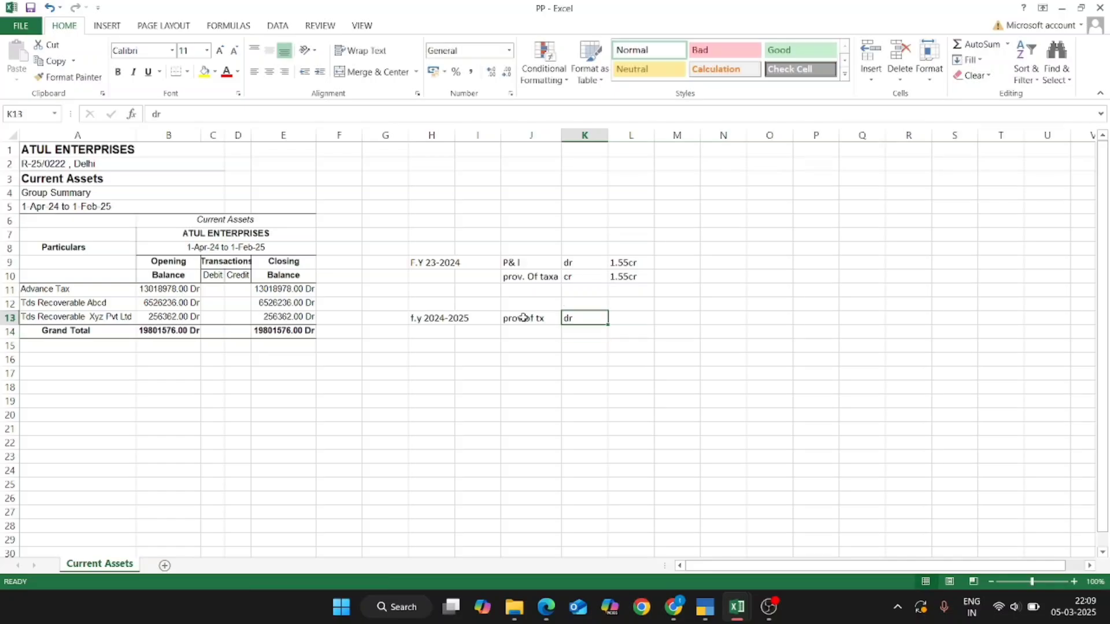
Step: Enter the amount 1.55 in cell L13 and mark the credit line with cr in cell K14
key(Up)
key(Right)
key(Down)
text(1.55)
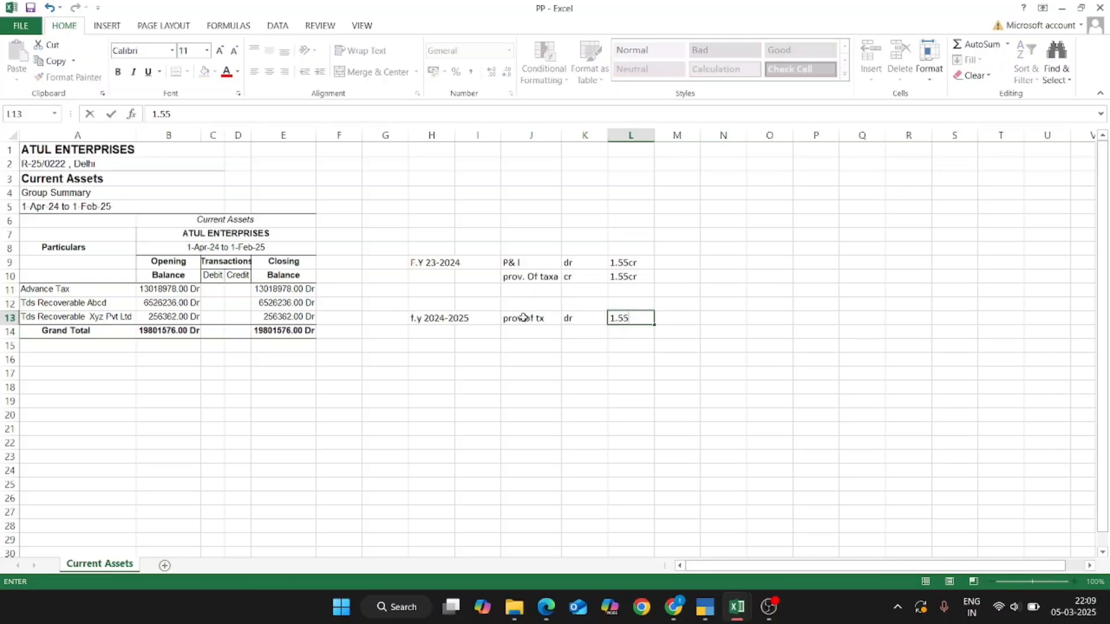
key(Return)
click(554, 392)
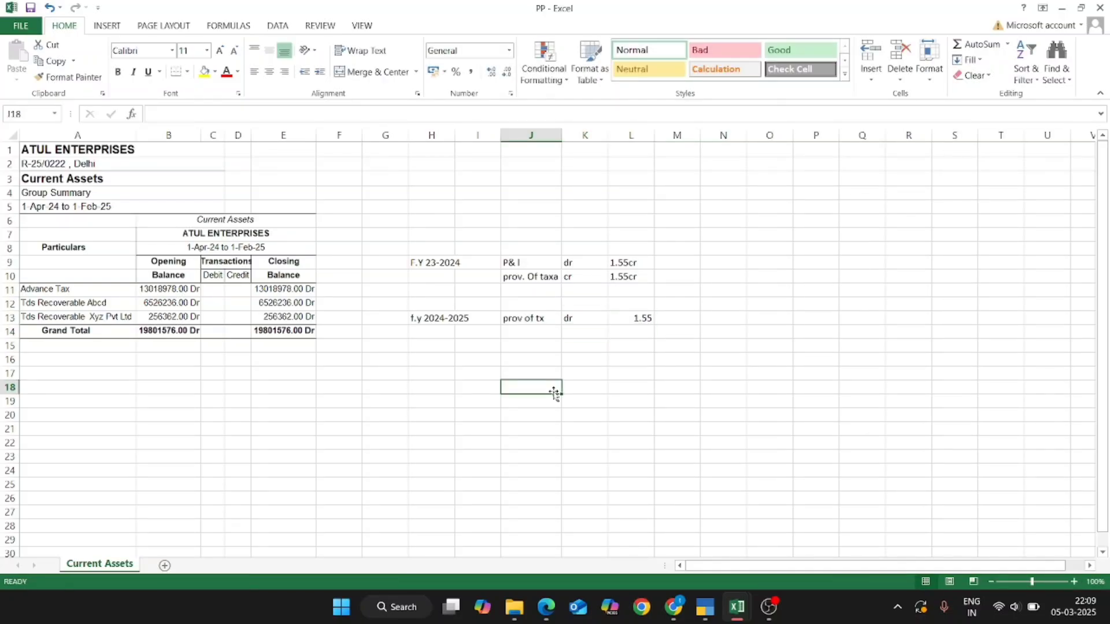
click(575, 331)
text(cr)
key(Return)
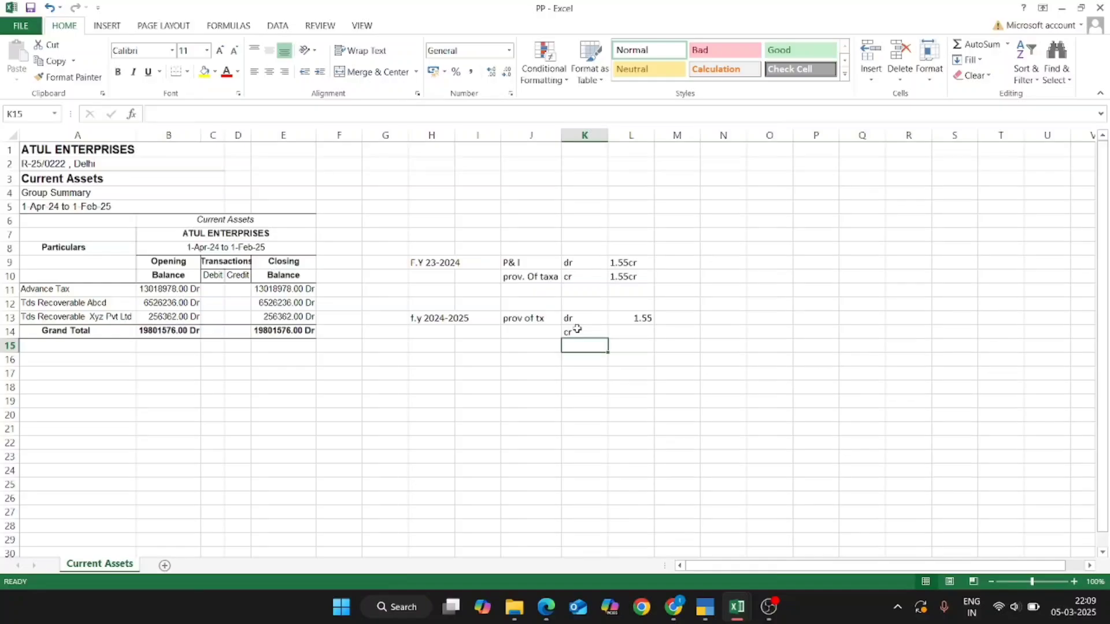
Step: Switch to TallyPrime, leave the Current Assets group summary and open a new journal voucher
key(alt+Tab)
key(alt+Tab)
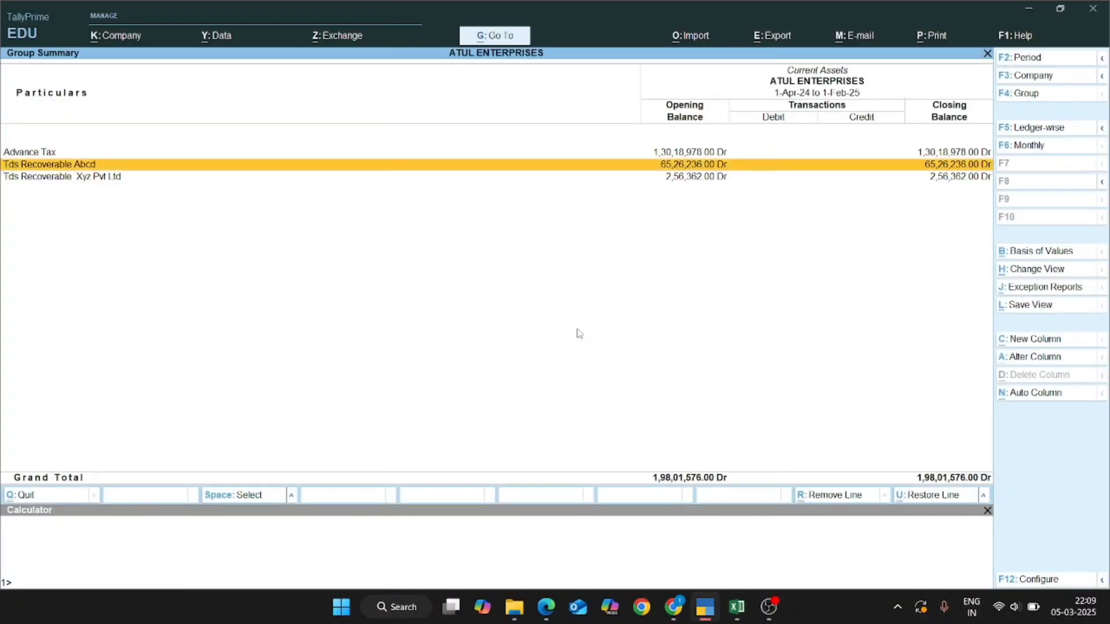
key(Escape)
key(Escape)
key(Home)
key(alt+F2)
key(Escape)
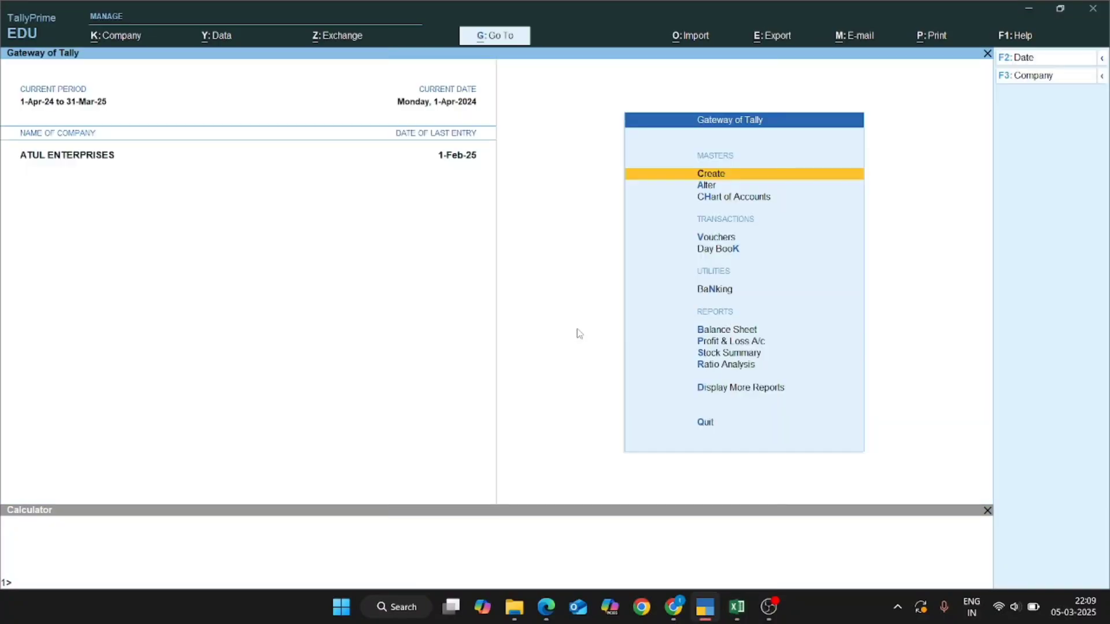
key(v)
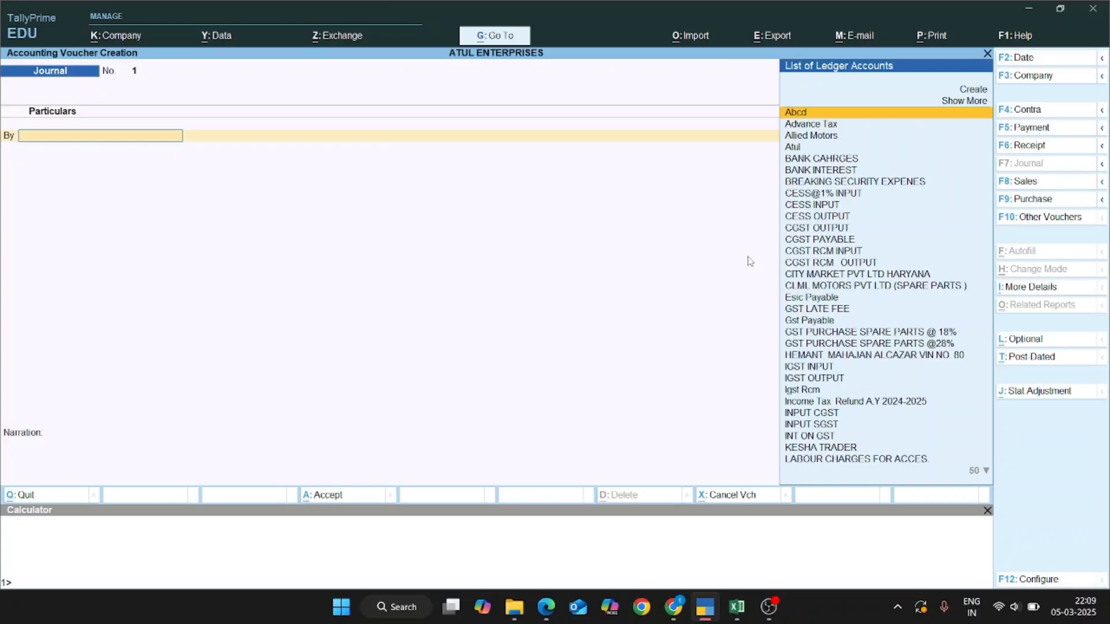
Step: Set the journal voucher's date to 1-Mar-25
key(F2)
text(30-5)
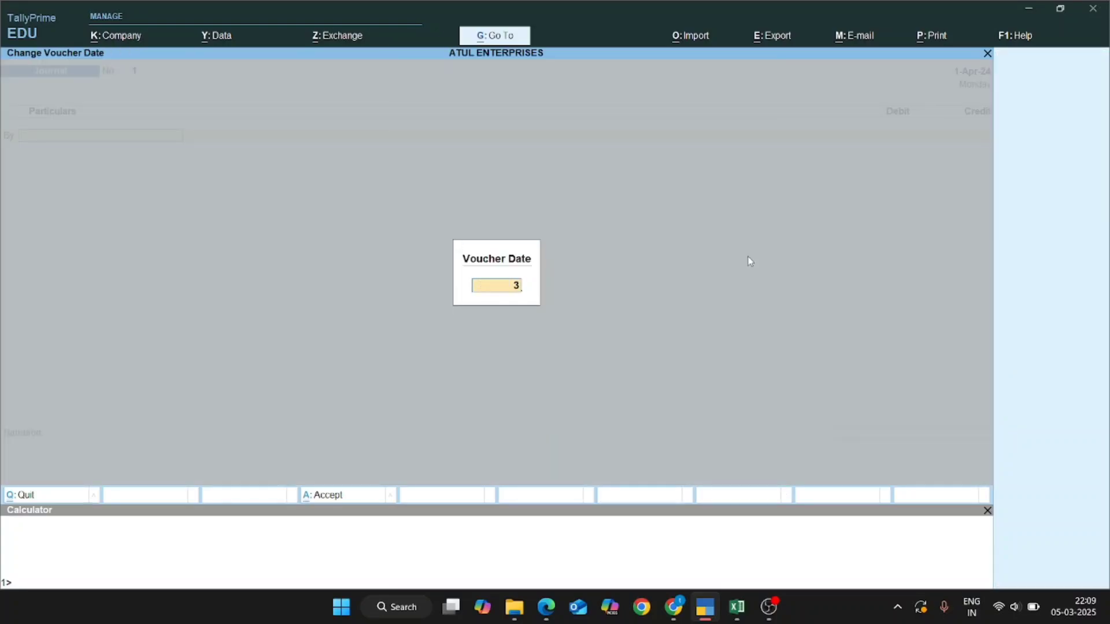
key(BackSpace)
key(BackSpace)
key(BackSpace)
key(BackSpace)
text(1-4)
key(Return)
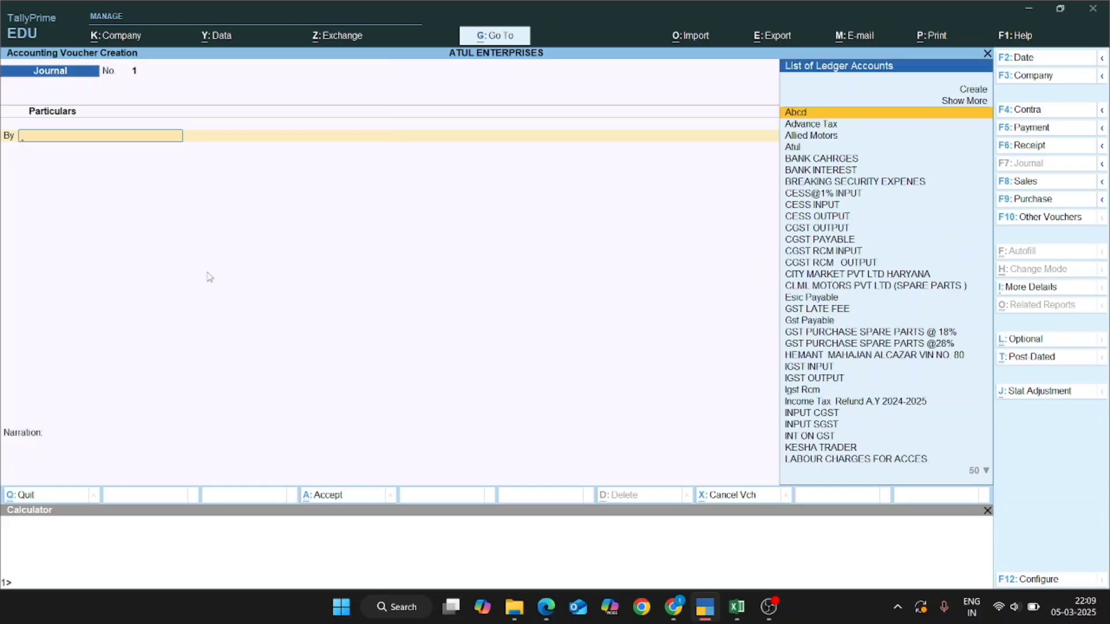
Step: Debit the provision for taxation ledger with 15515380 in the journal voucher
key(alt+Tab)
key(alt+Tab)
click(451, 332)
text(Pro)
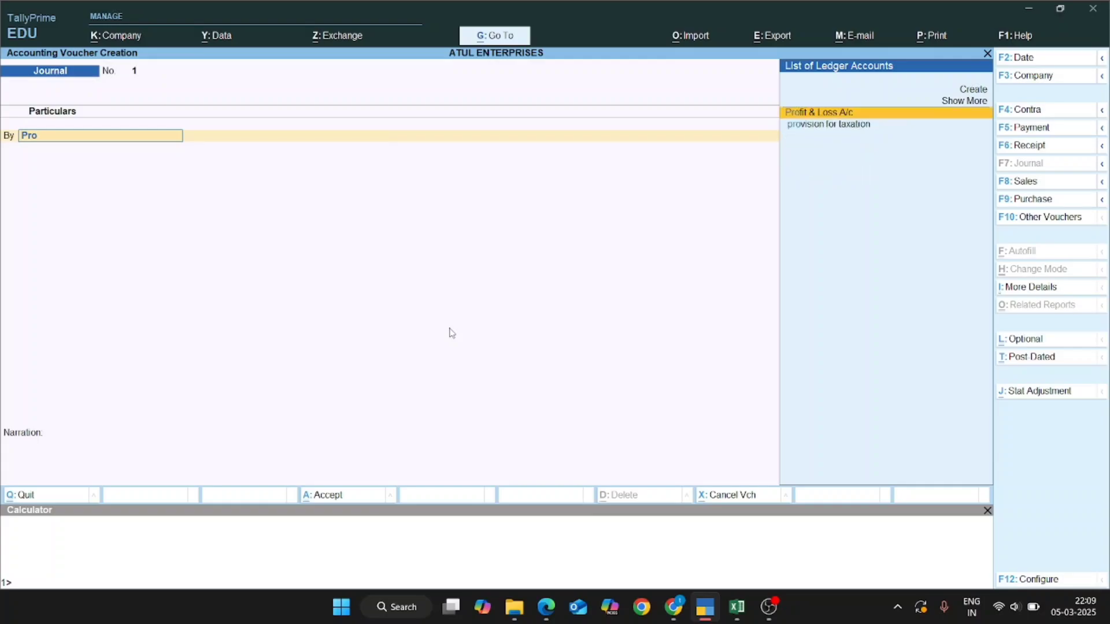
key(Down)
key(Return)
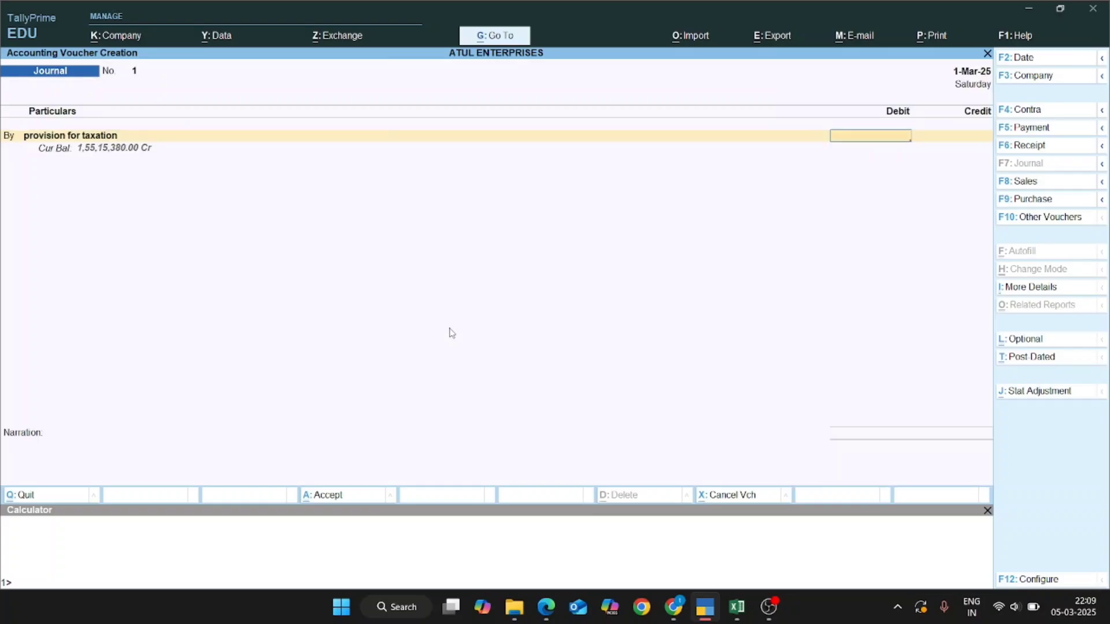
key(alt+Tab)
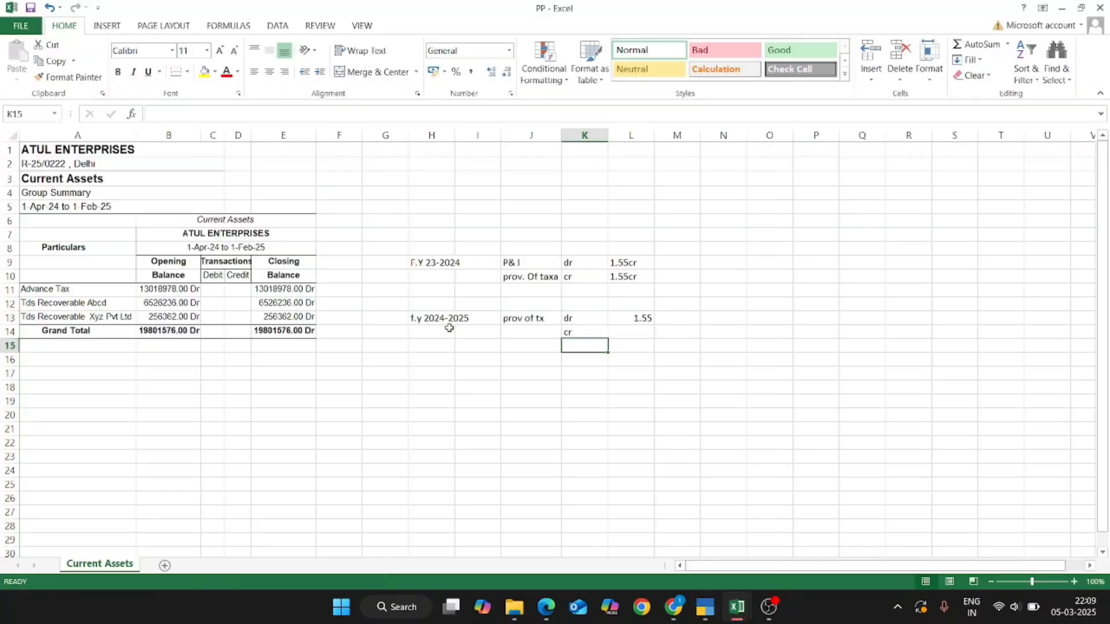
key(alt+Tab)
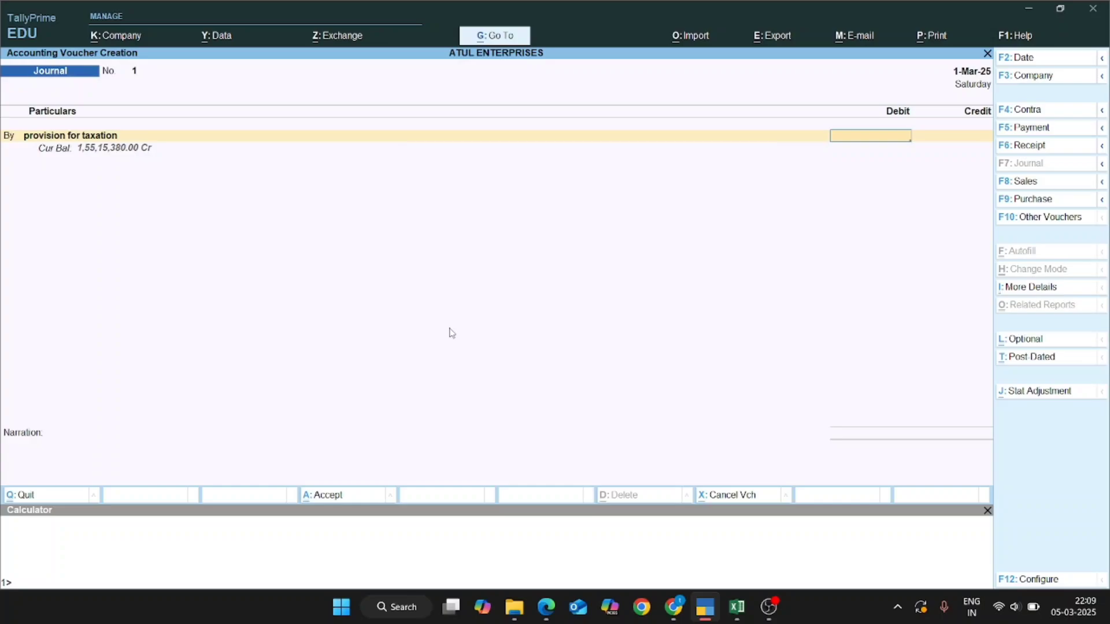
text(15515380)
key(Return)
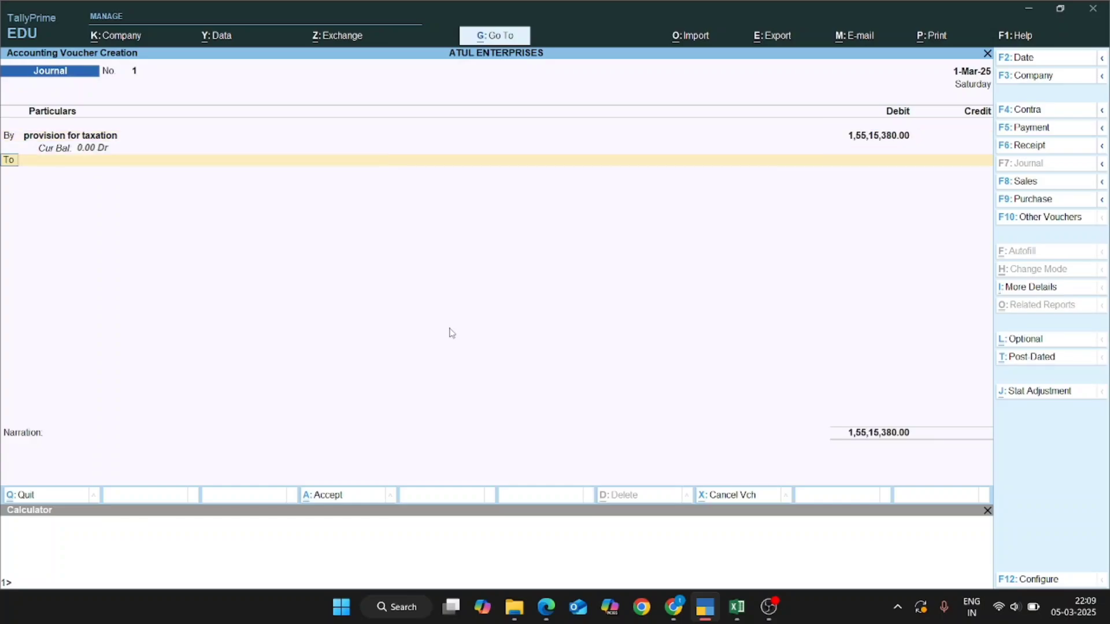
key(Return)
Step: Switch to the PP workbook in Excel and examine the advance tax and TDS recoverable balances for the ledgers to credit
key(alt+Tab)
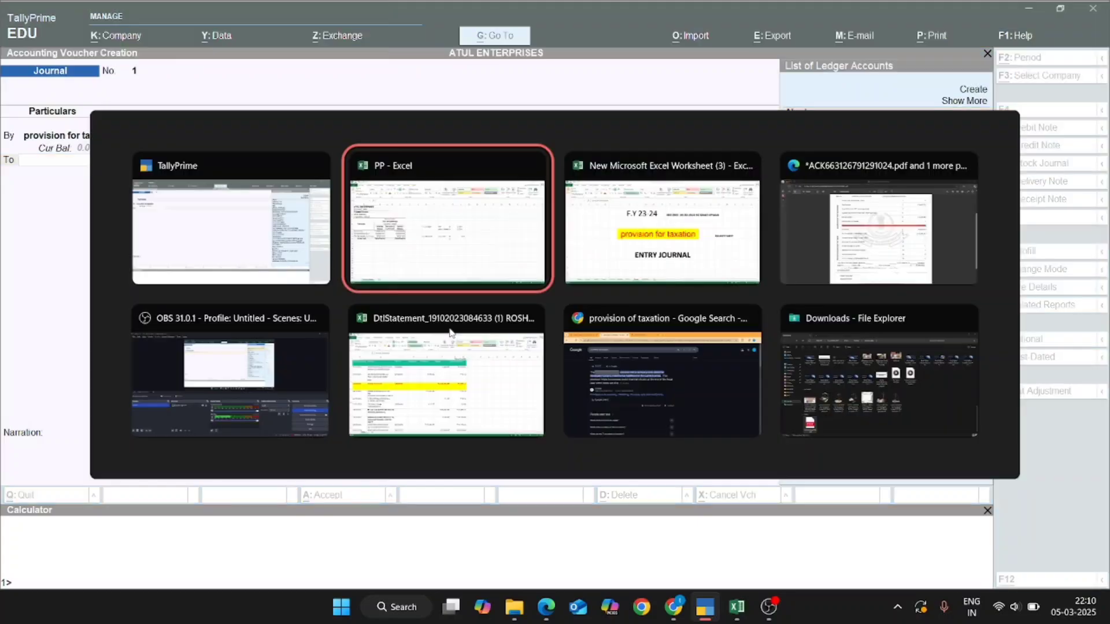
key(Left)
key(Left)
key(Left)
key(Left)
key(Left)
key(Left)
key(Left)
key(Left)
key(Left)
key(Left)
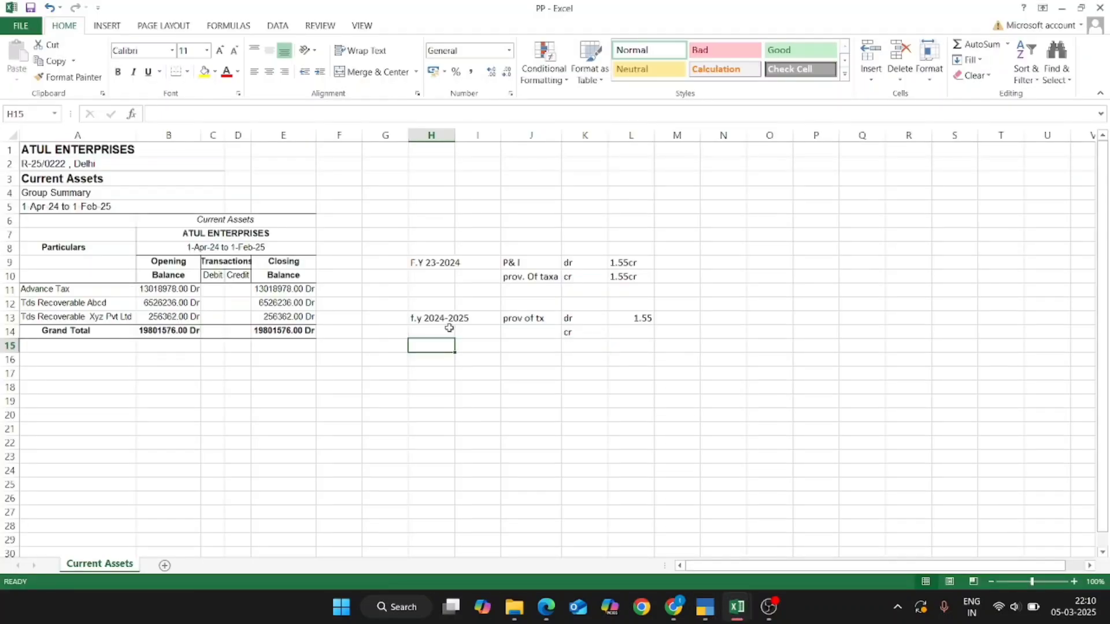
key(Up)
key(Right)
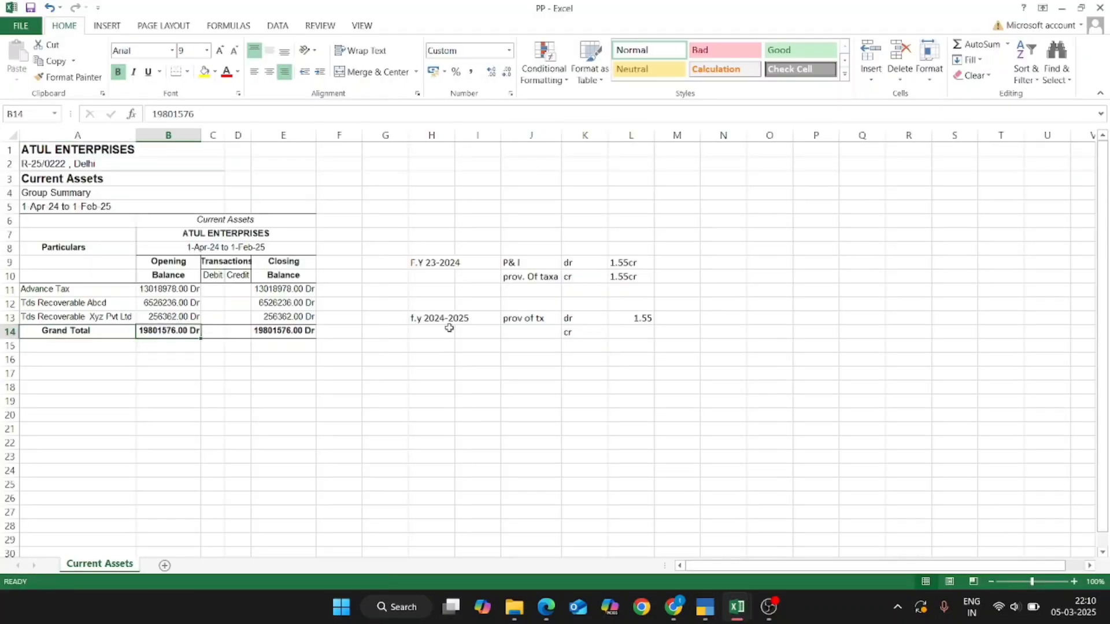
key(Up)
key(shift+Up)
key(shift+Up)
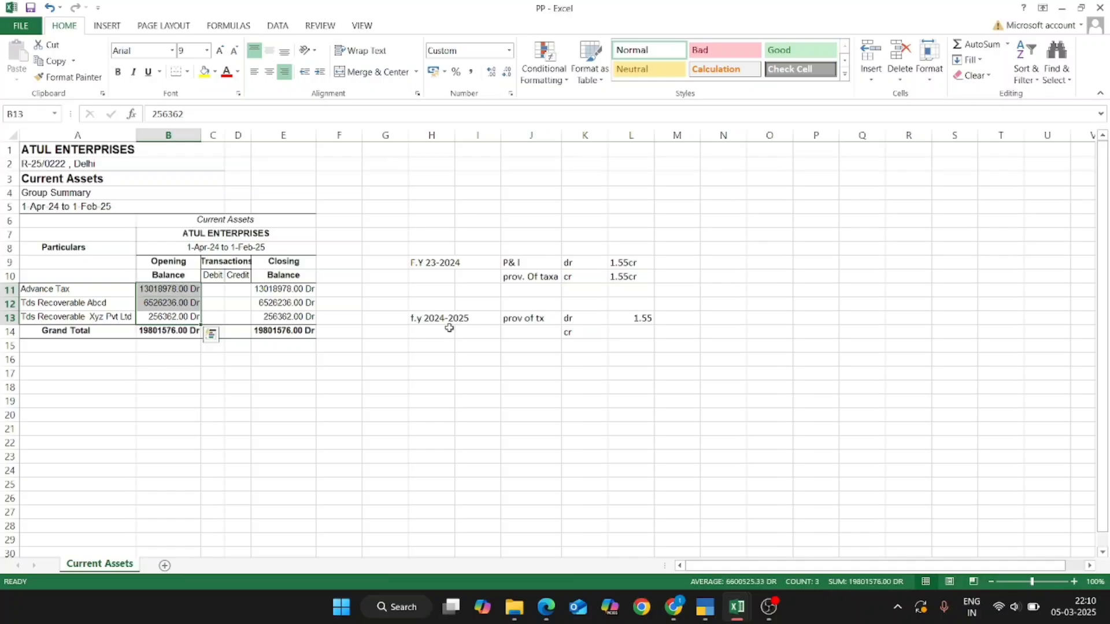
key(Left)
key(Up)
key(Up)
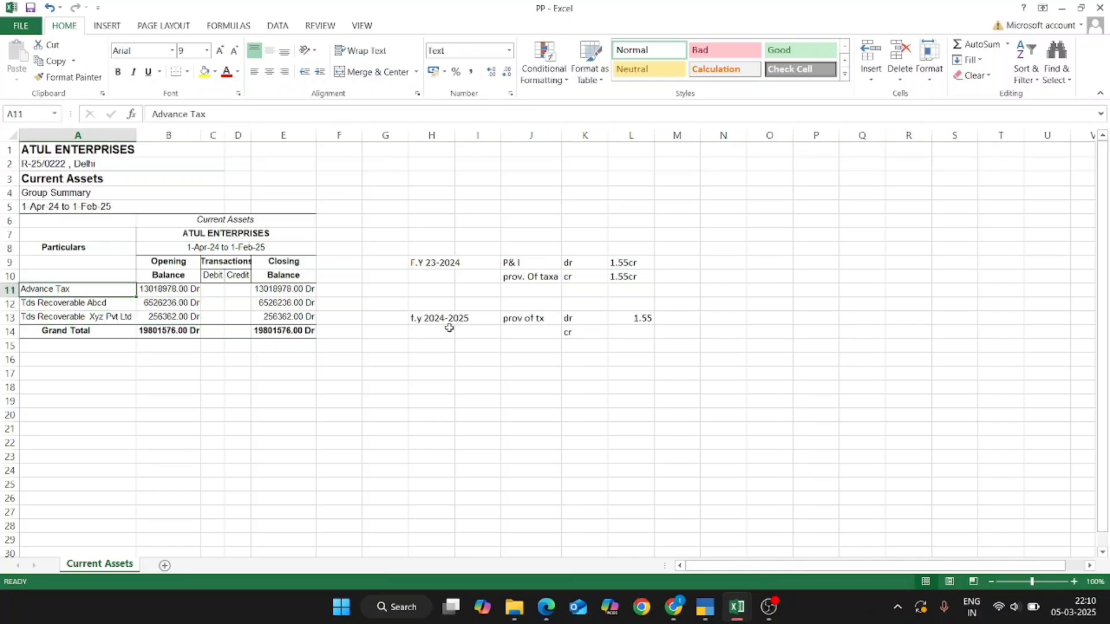
Step: Return to the TallyPrime journal voucher and credit the Advance Tax ledger with 2496402
key(alt+Tab)
text(A)
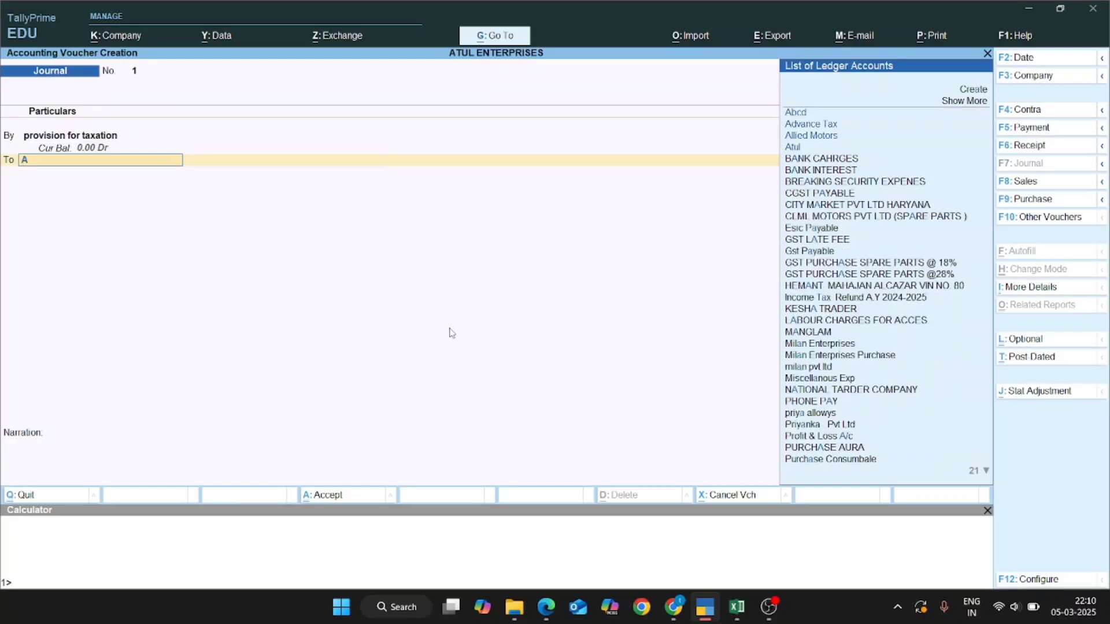
text(dva)
key(Return)
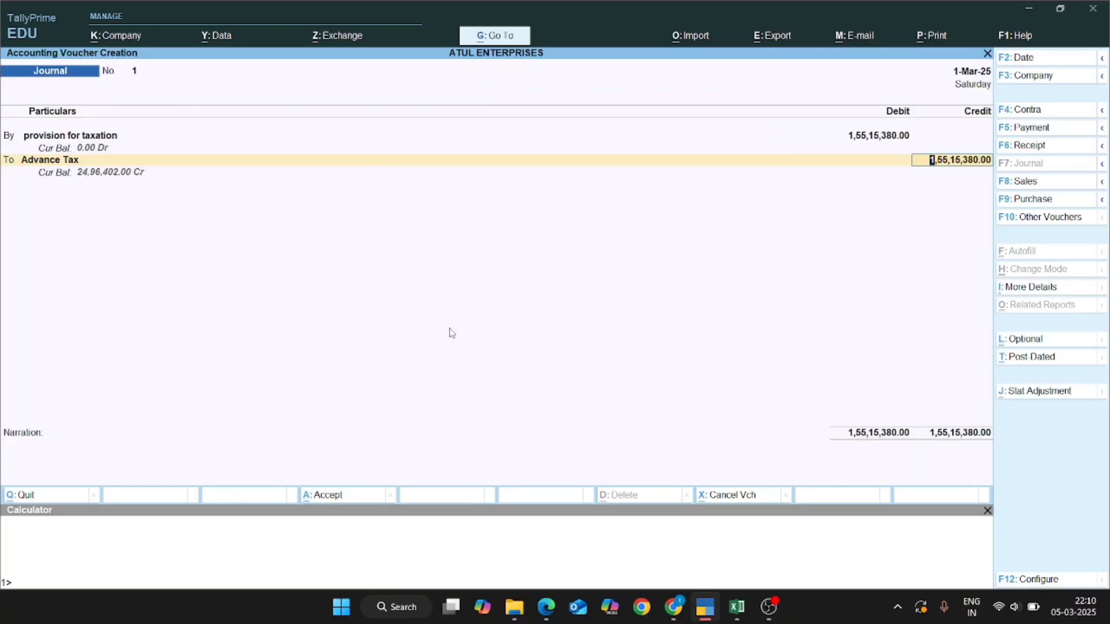
text(2496402)
key(Return)
Step: Check the next ledger name in the PP workbook and choose Tds Recoverable Abcd as the voucher's second credit ledger in TallyPrime
key(alt+Tab)
key(Down)
key(ctrl+c)
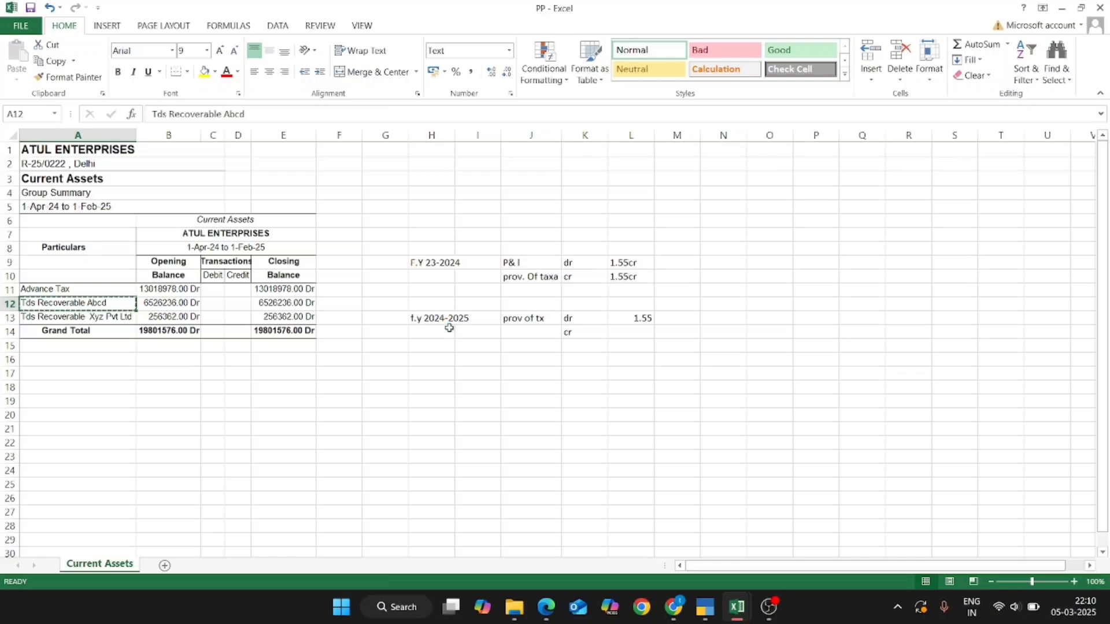
key(alt+Tab)
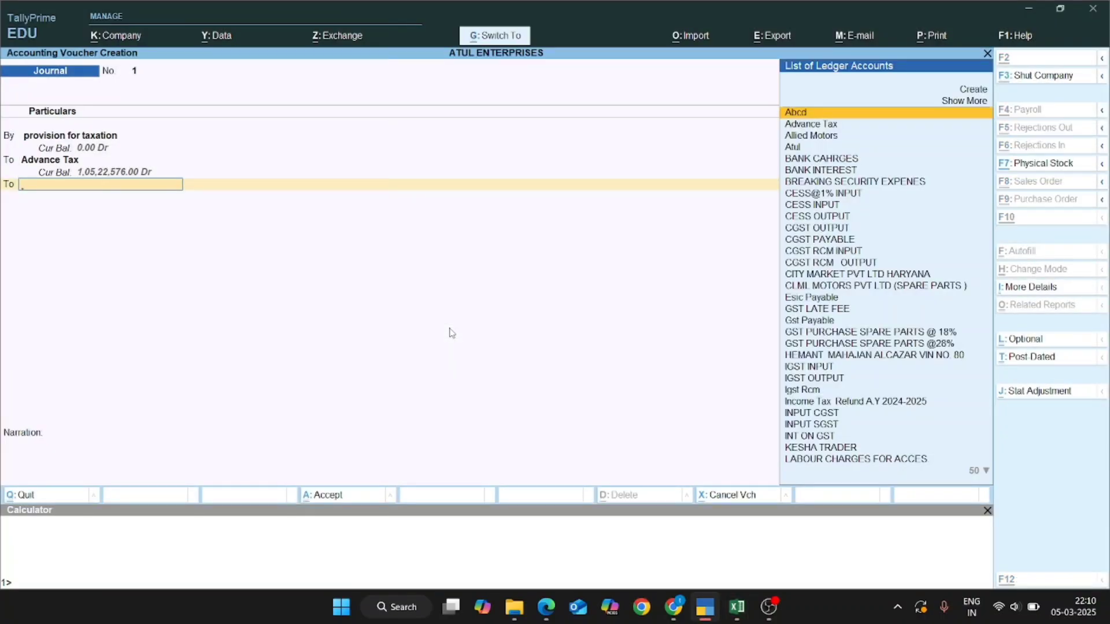
key(ctrl+v)
key(alt+Tab)
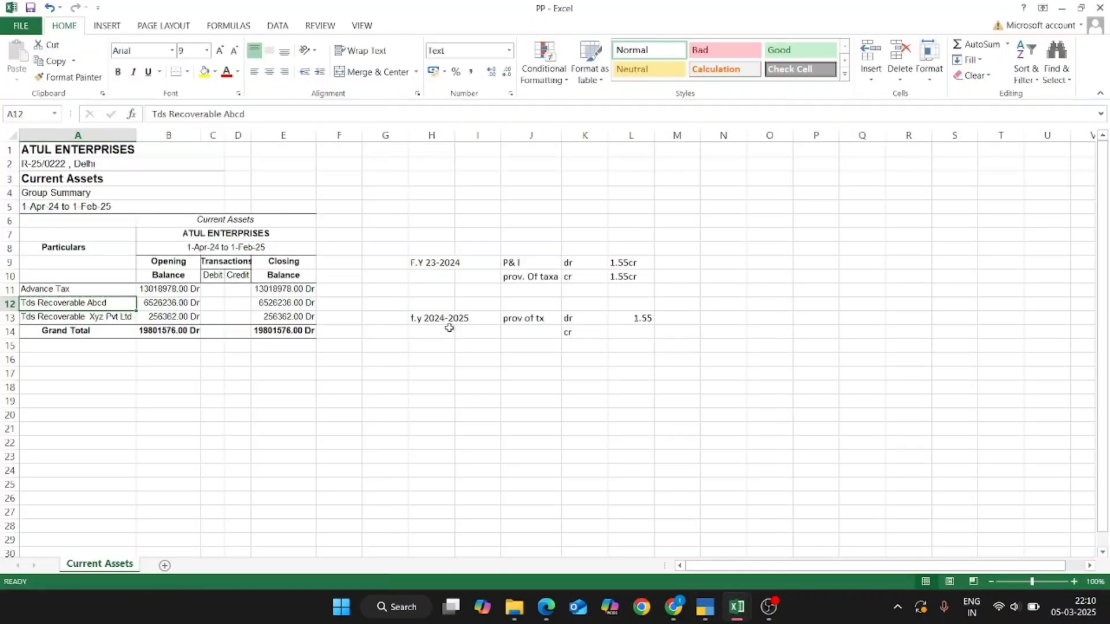
key(alt+Tab)
text(Tds Re)
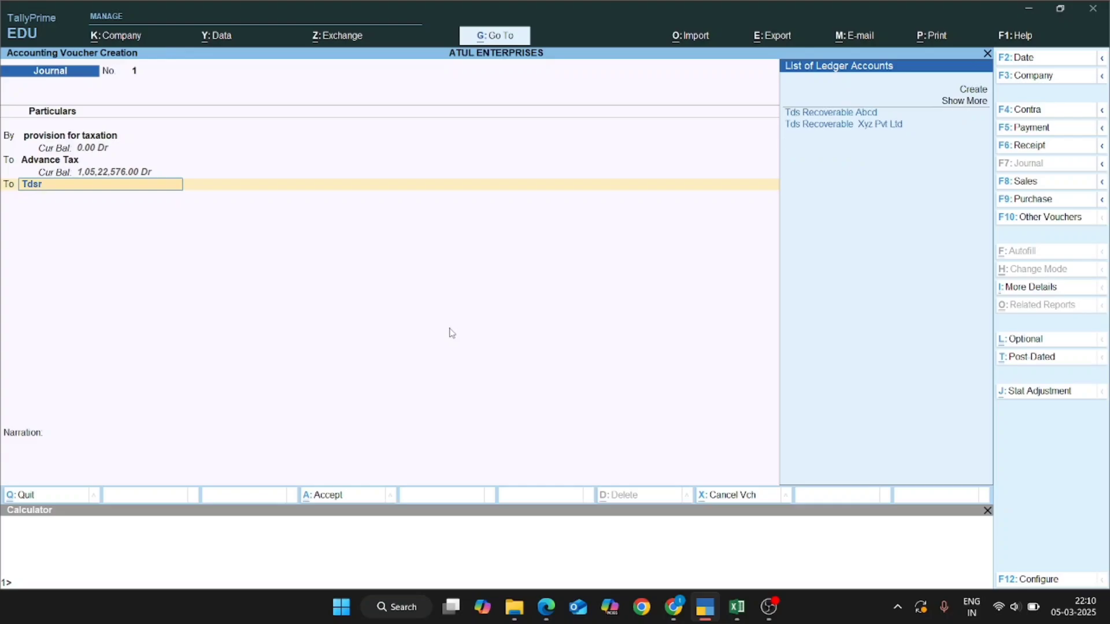
key(alt+Tab)
key(alt+Tab)
key(Return)
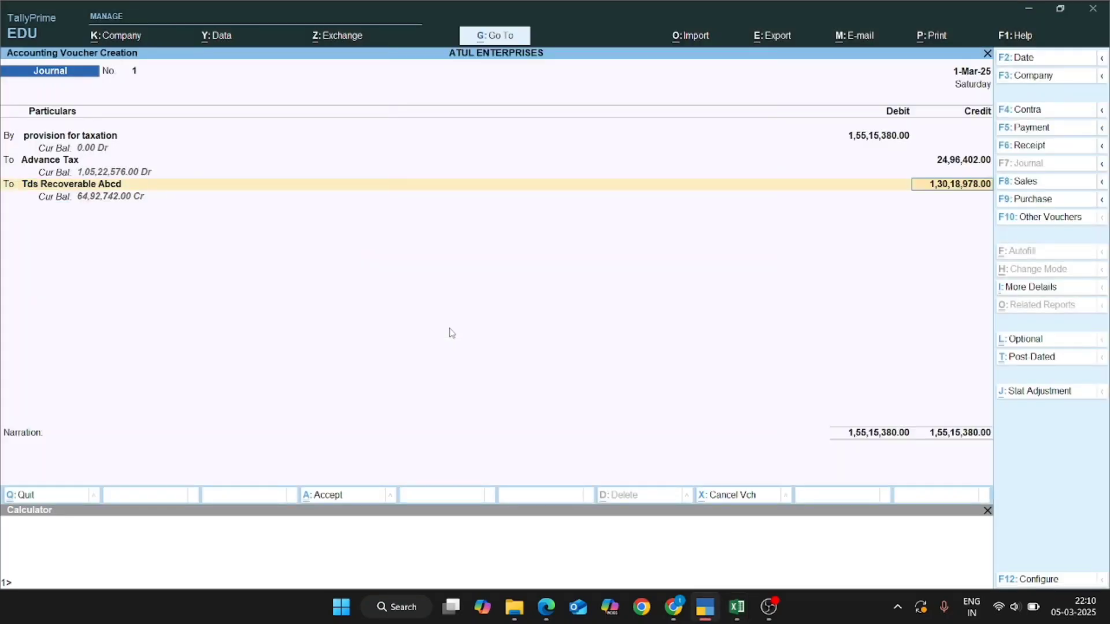
Step: Copy the Tds Recoverable Abcd balance from the PP workbook and credit that ledger with 6526236 in the TallyPrime journal voucher
key(alt+Tab)
key(alt+Tab)
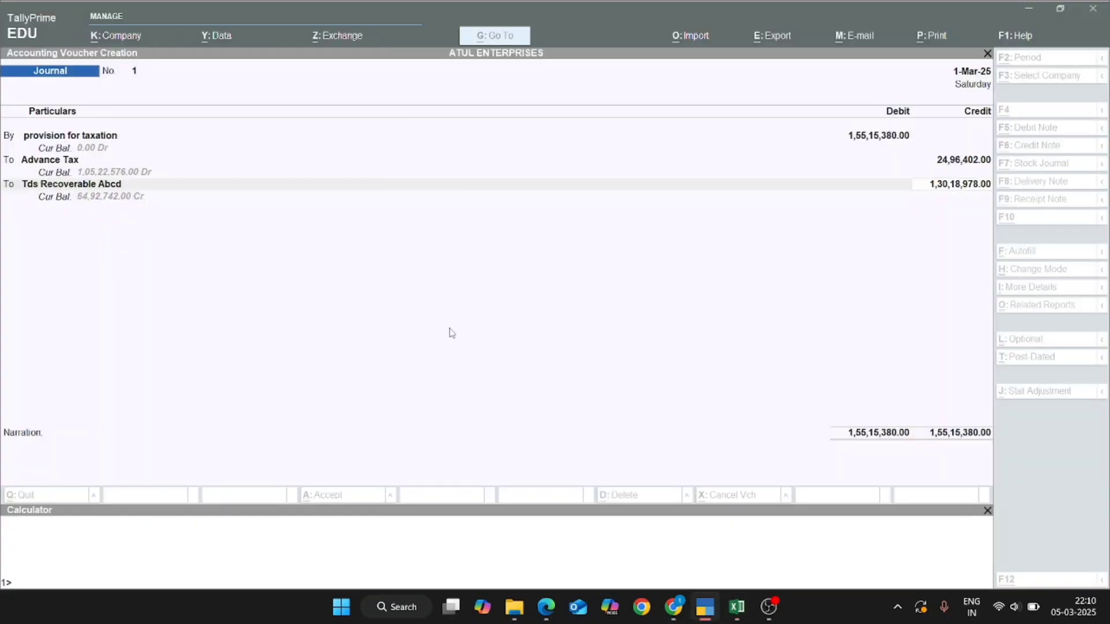
key(alt+Tab)
key(Right)
key(ctrl+c)
key(alt+Tab)
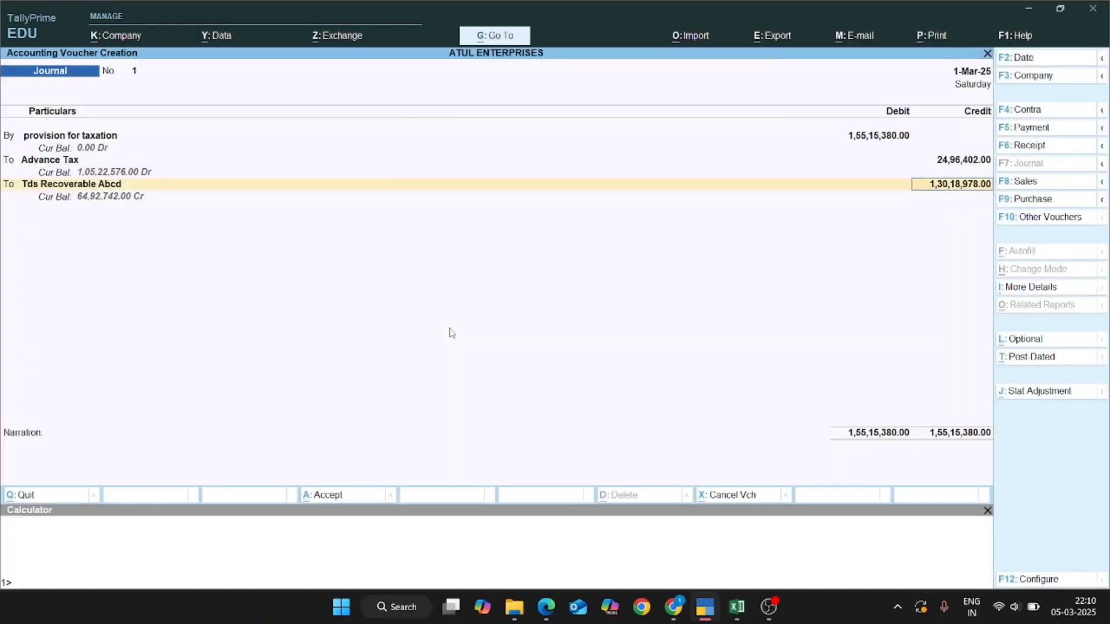
key(ctrl+v)
key(Return)
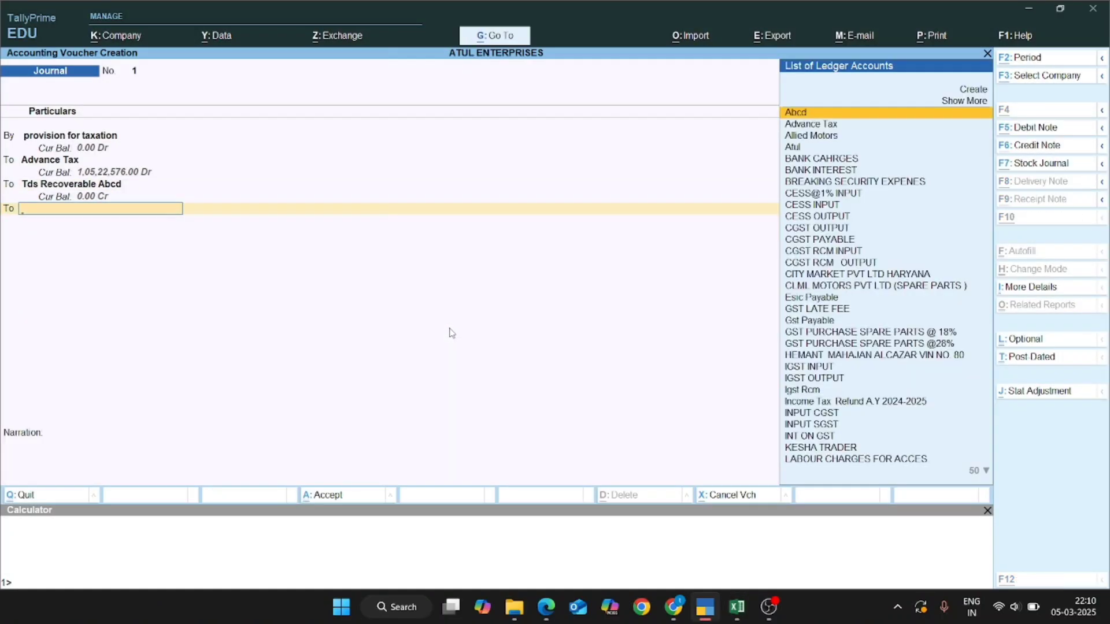
Step: Copy the ledger name Tds Recoverable Xyz Pvt Ltd from the PP workbook and choose it as the voucher's third credit ledger in TallyPrime
key(alt+Tab)
key(Down)
key(Left)
key(ctrl+c)
key(alt+Tab)
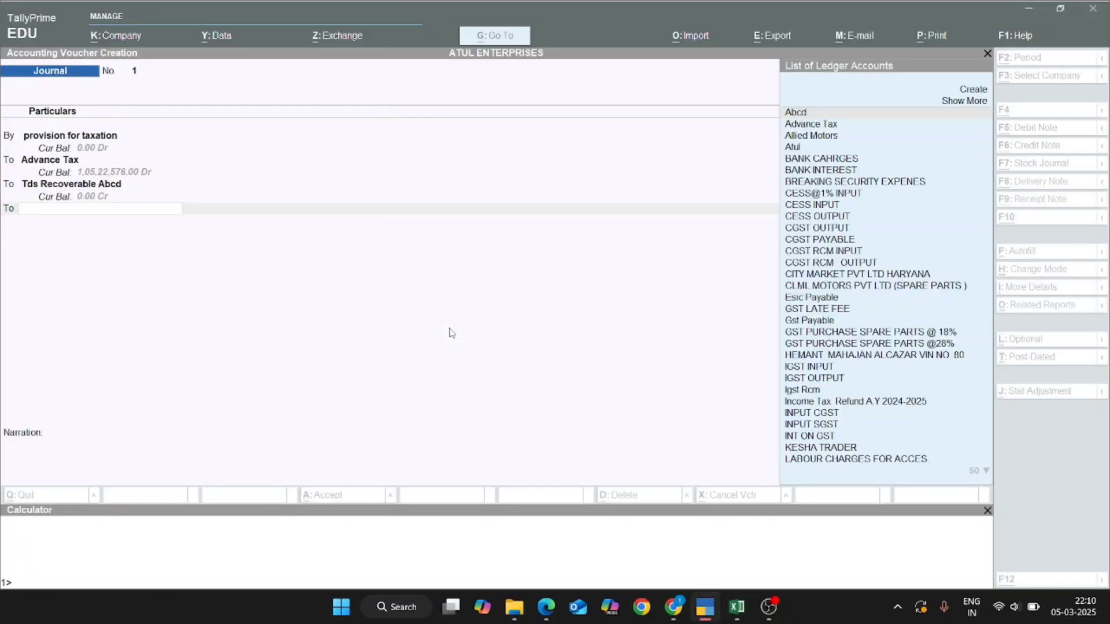
key(ctrl+alt+v)
key(alt+Tab)
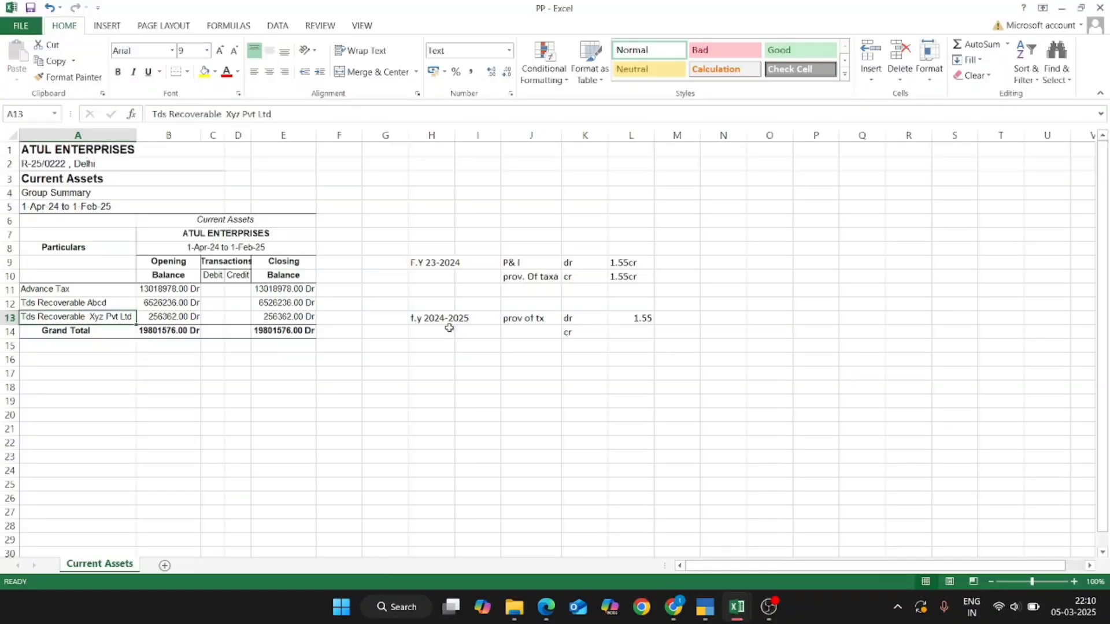
key(F2)
key(ctrl+shift+Left)
key(ctrl+shift+Left)
key(ctrl+shift+Left)
key(ctrl+shift+Left)
key(ctrl+shift+Left)
key(Return)
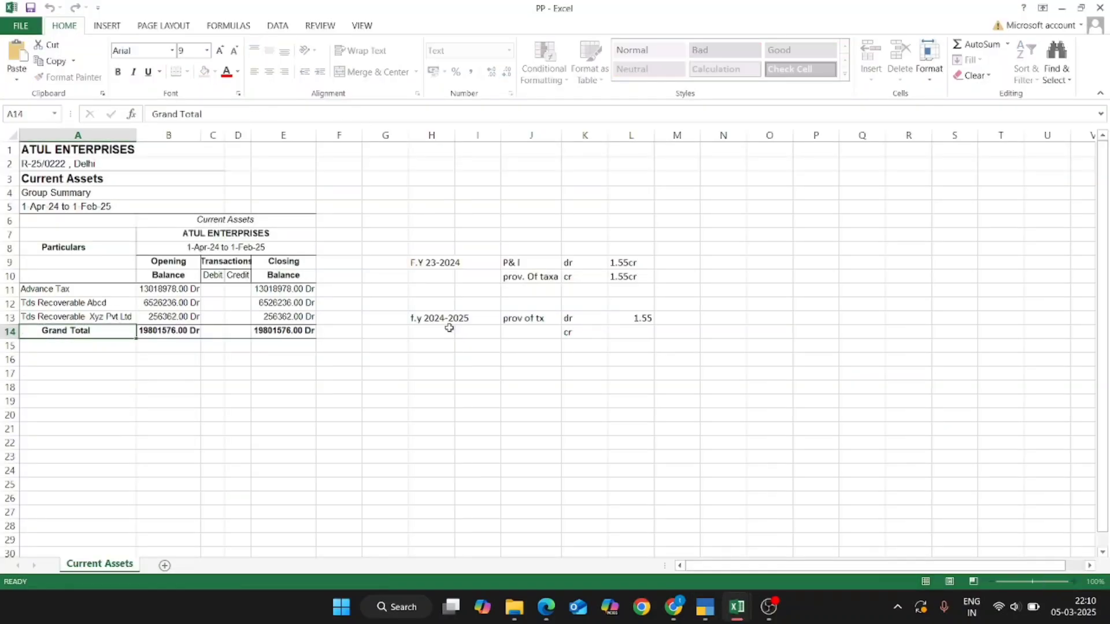
key(Up)
key(alt+Tab)
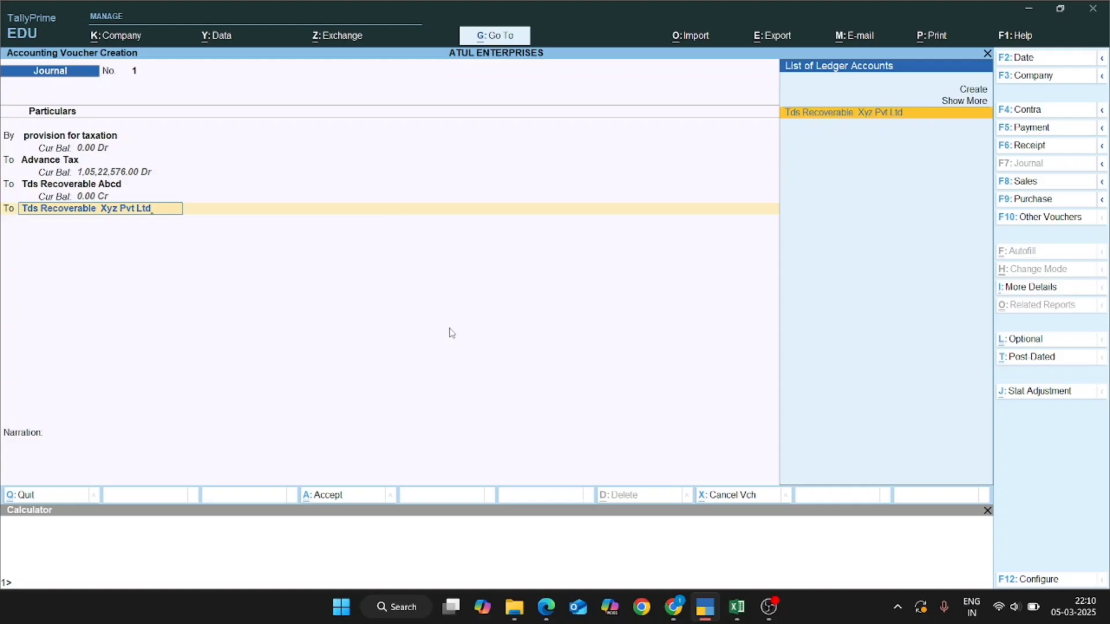
key(Return)
Step: Copy the Tds Recoverable Xyz Pvt Ltd balance from the PP workbook and credit that ledger with 256362 in the TallyPrime voucher
key(alt+Tab)
key(Right)
key(ctrl+c)
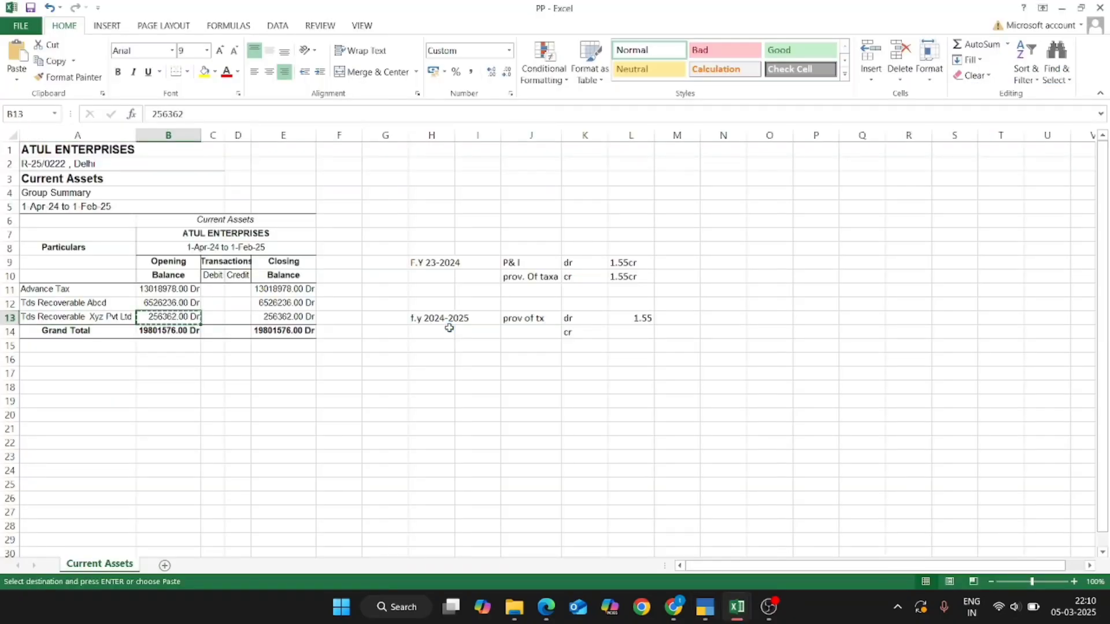
key(alt+Tab)
key(ctrl+alt+v)
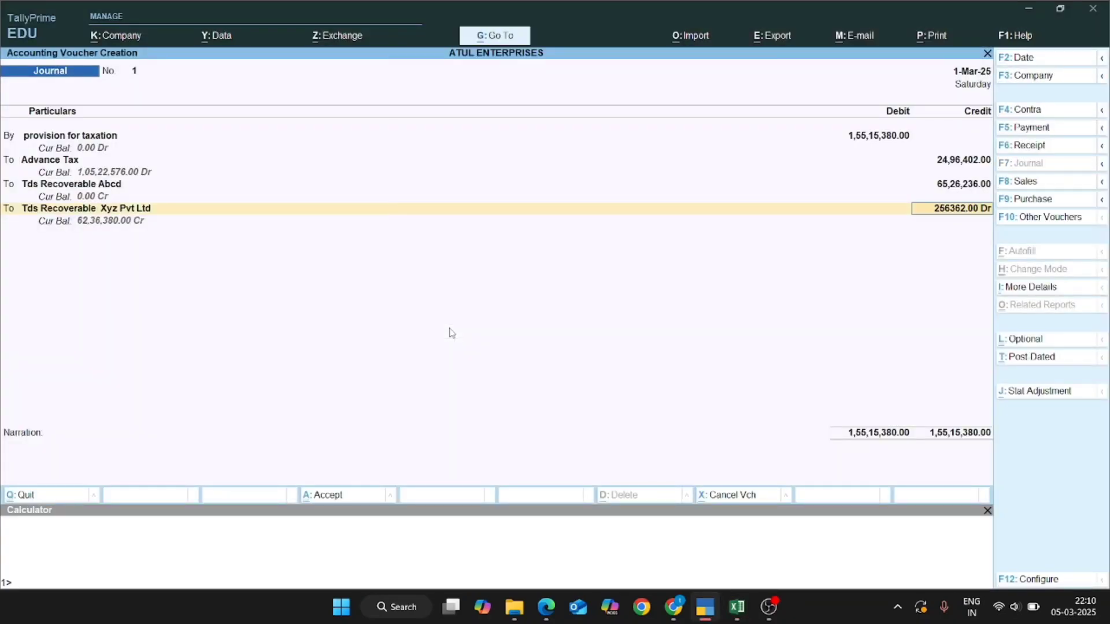
key(Return)
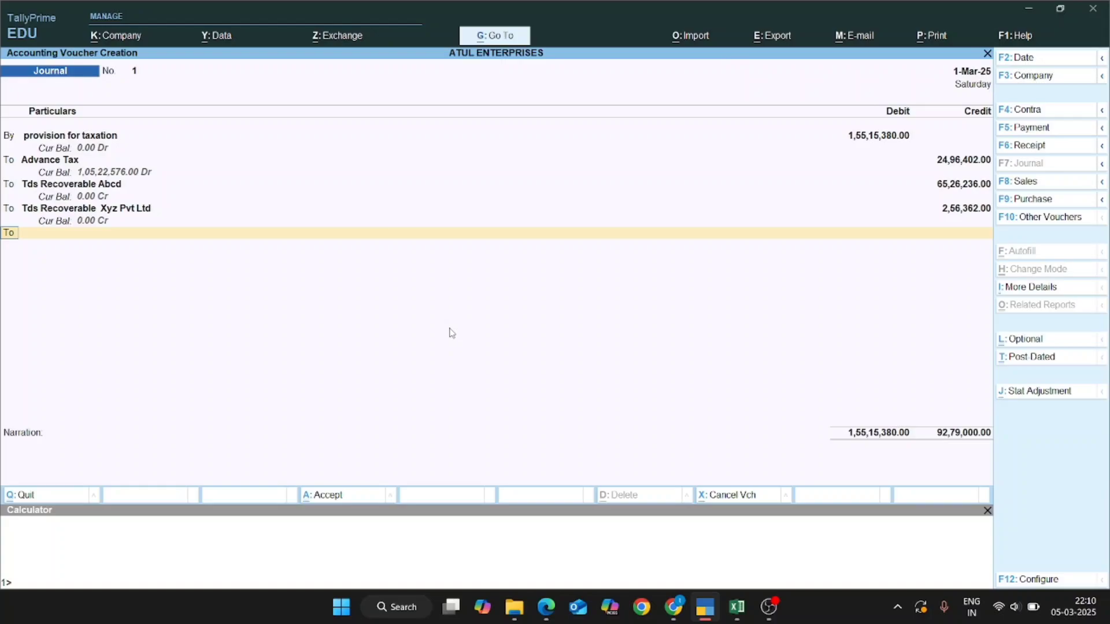
Step: Switch to the bank statement workbook in Excel and examine the highlighted income tax refund row dated 03-03-2023
key(alt+Tab)
key(alt+Tab)
key(alt+Tab)
key(alt+Tab)
key(alt+Tab)
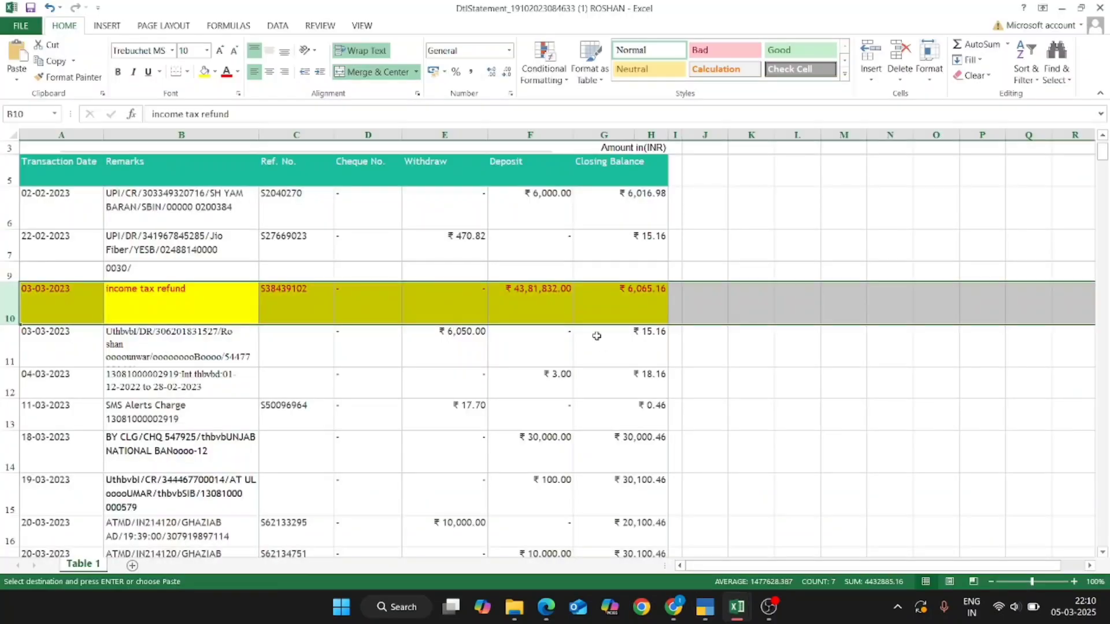
click(576, 301)
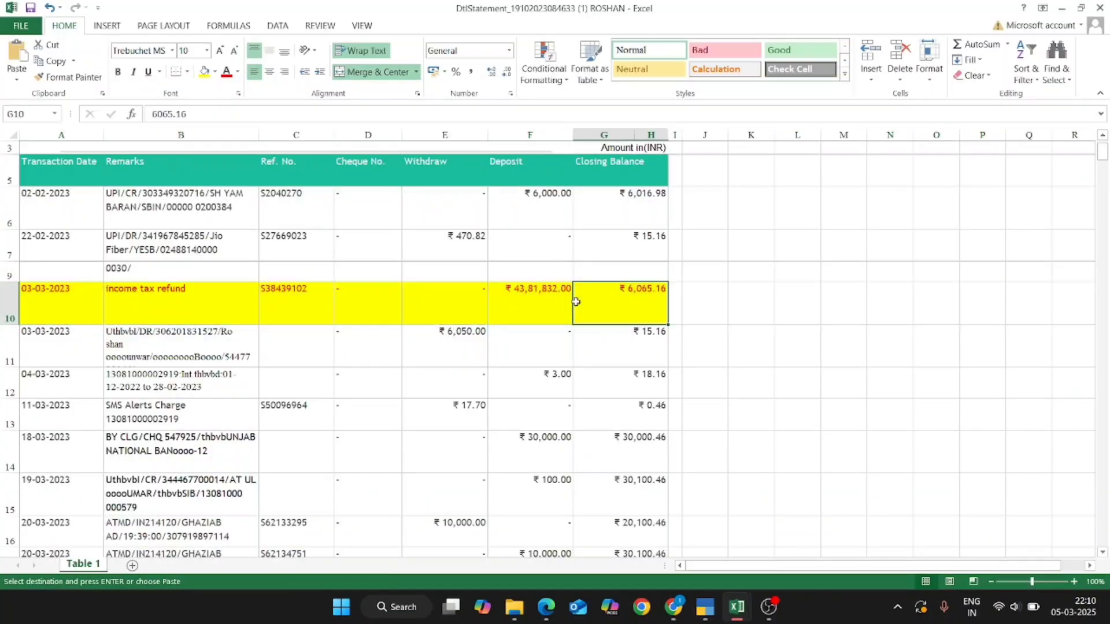
key(Left)
key(Left)
key(Left)
key(Left)
key(Left)
key(Left)
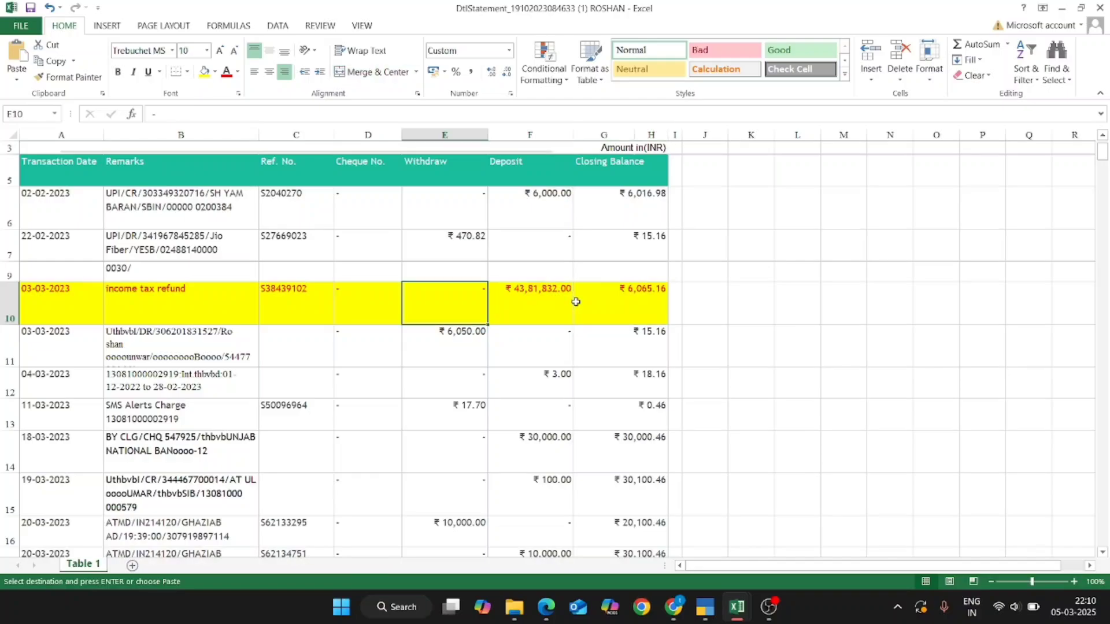
key(shift+Right)
key(shift+Right)
key(shift+Right)
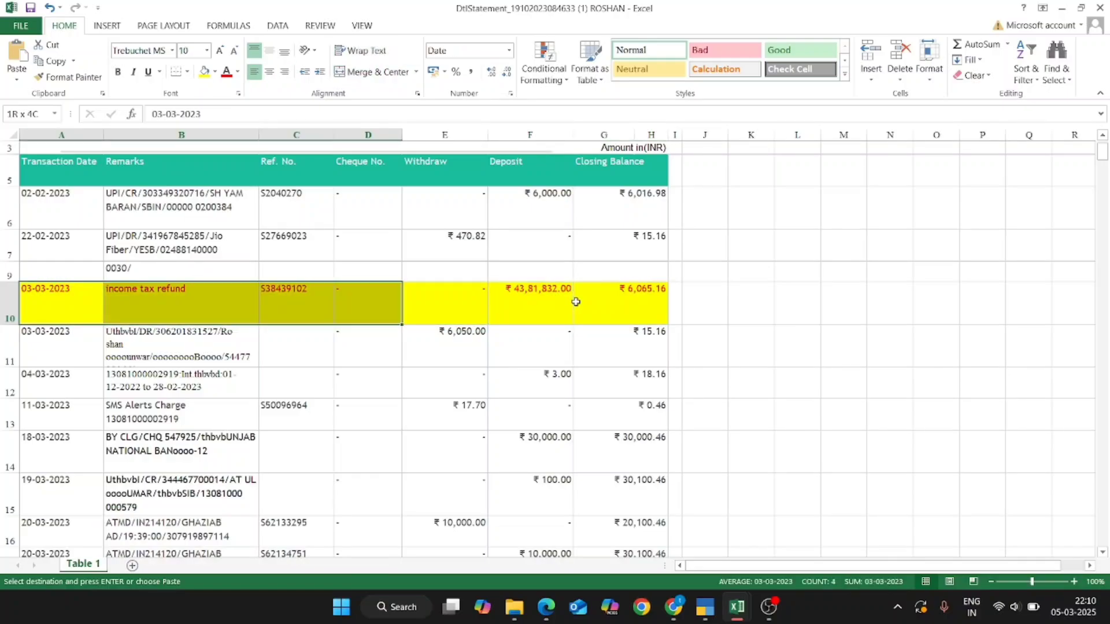
Step: Shorten the remark in the highlighted refund row of the bank statement to "income tax"
key(Right)
key(F2)
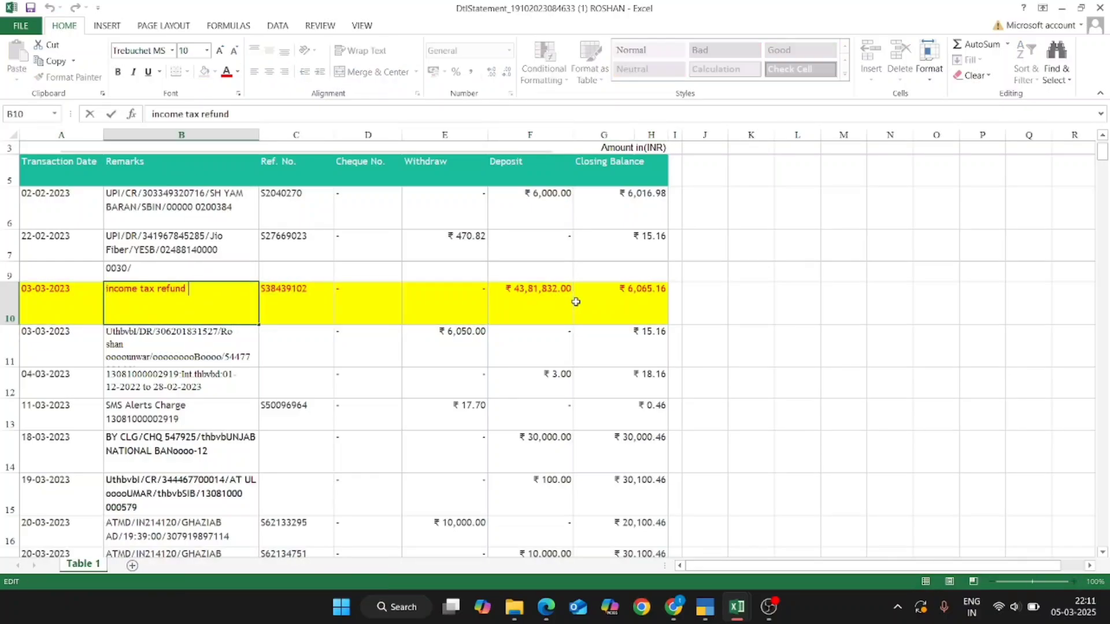
key(BackSpace)
key(BackSpace)
key(BackSpace)
key(BackSpace)
key(BackSpace)
key(BackSpace)
key(Return)
key(Up)
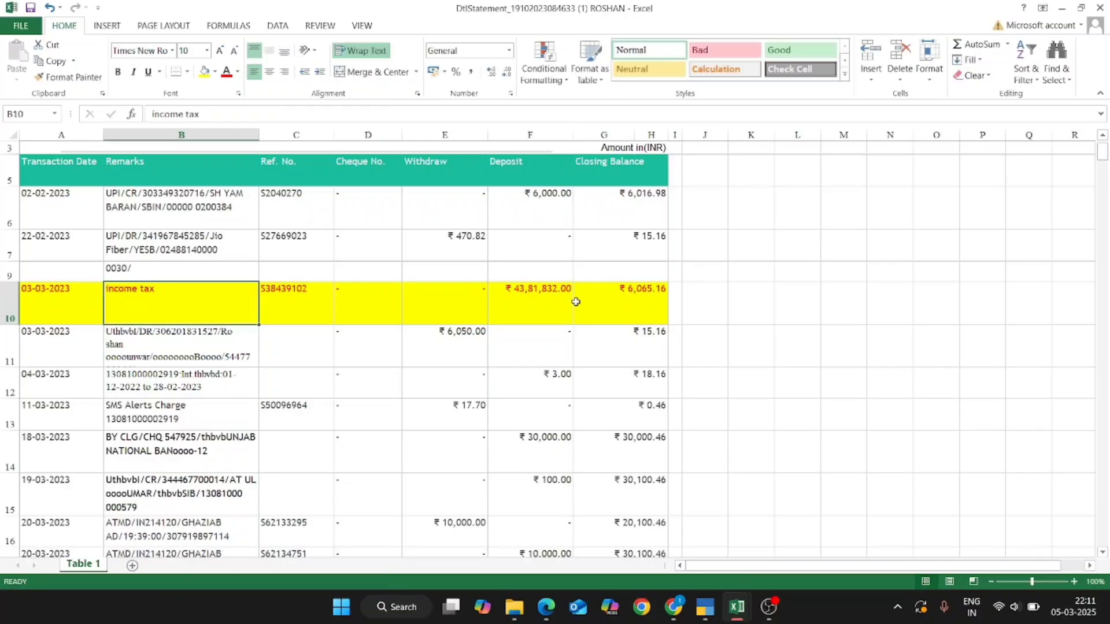
Step: Examine the highlighted income tax row of the bank statement across to its deposit amount
key(Left)
key(shift+Right)
key(shift+Right)
key(shift+Right)
key(shift+Right)
key(shift+Right)
key(Right)
key(Right)
key(Right)
key(Right)
key(Right)
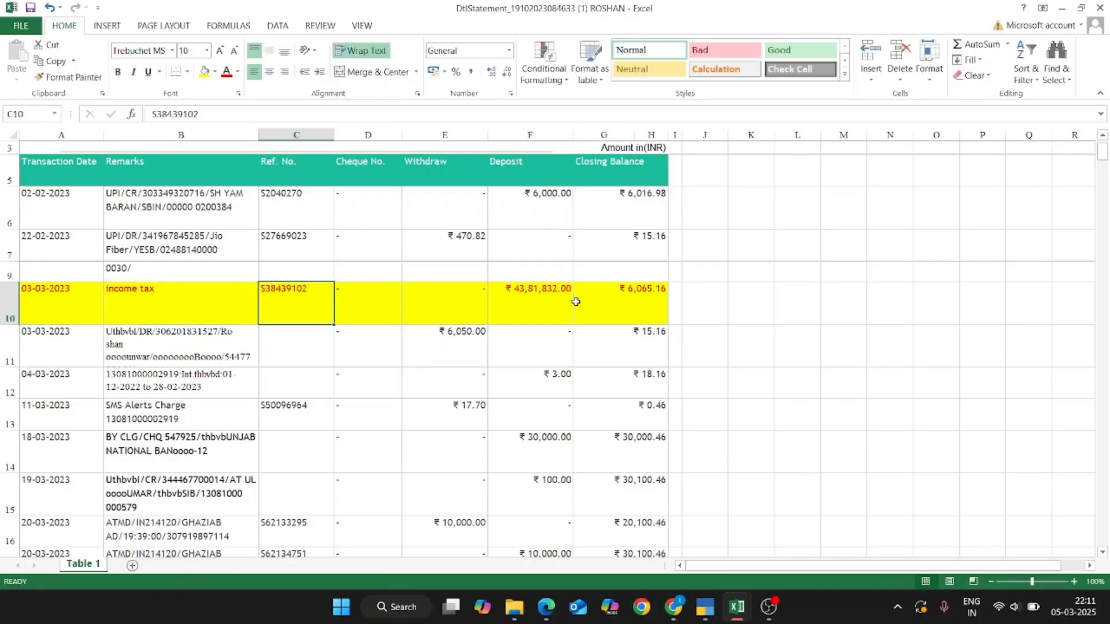
Step: Return to TallyPrime, add a debit line for Income Tax Refund A.Y 2024-2025, and copy the refund deposit from the bank statement
key(alt+Tab)
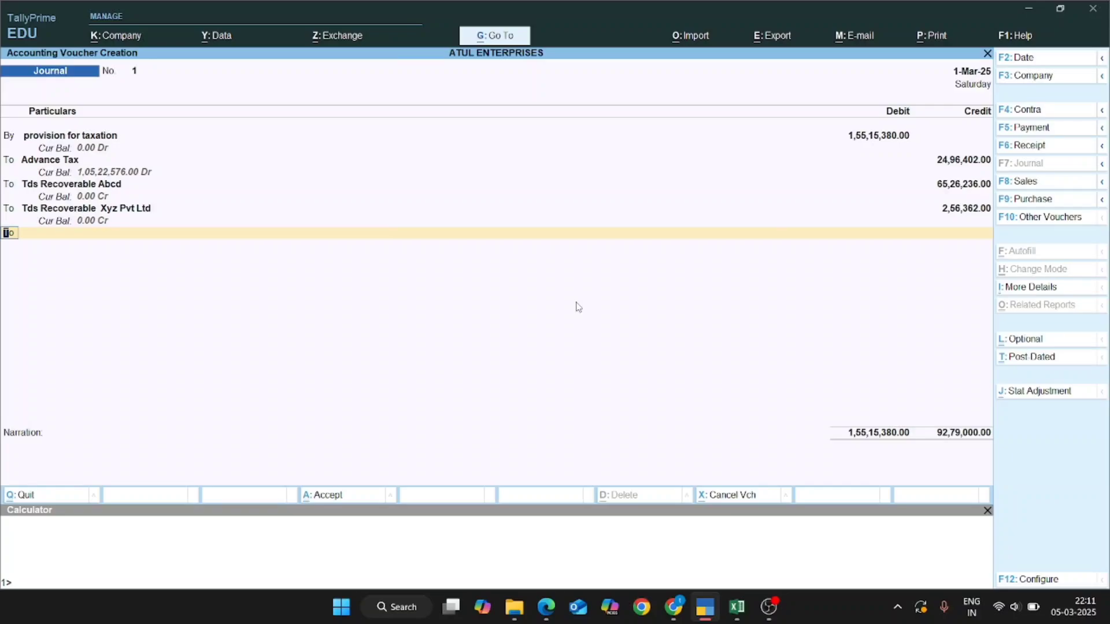
text(b)
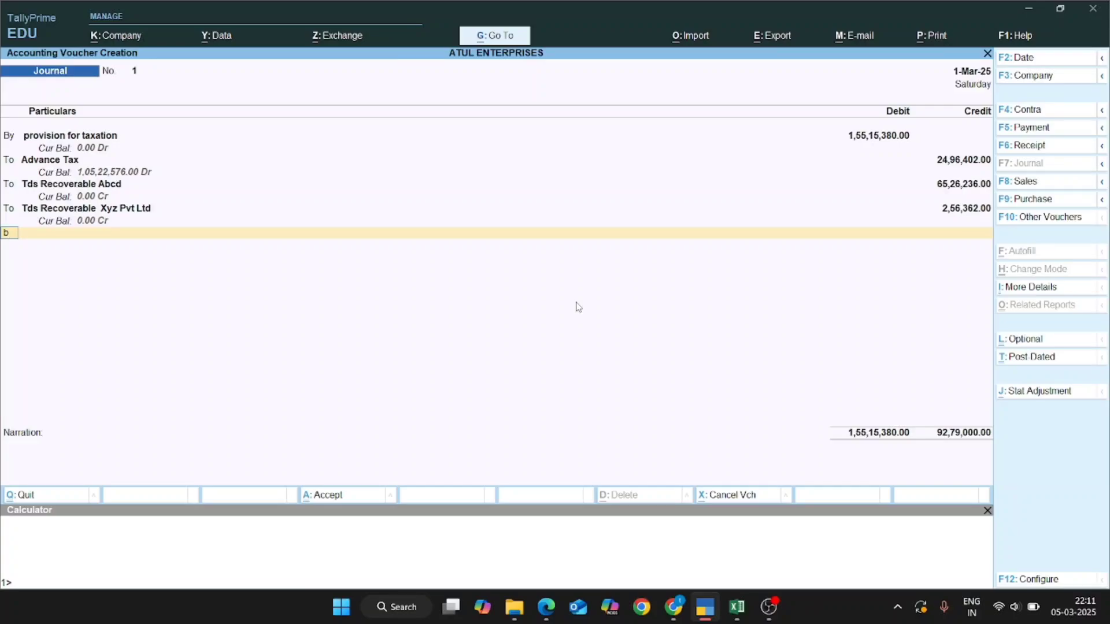
key(Return)
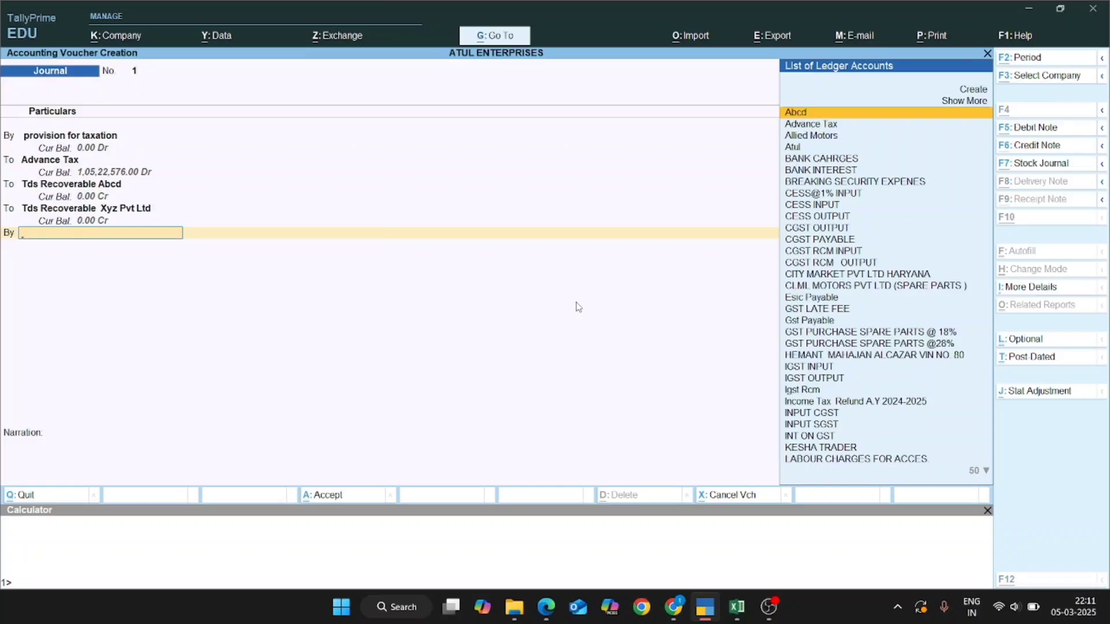
key(alt+Tab)
key(ctrl+c)
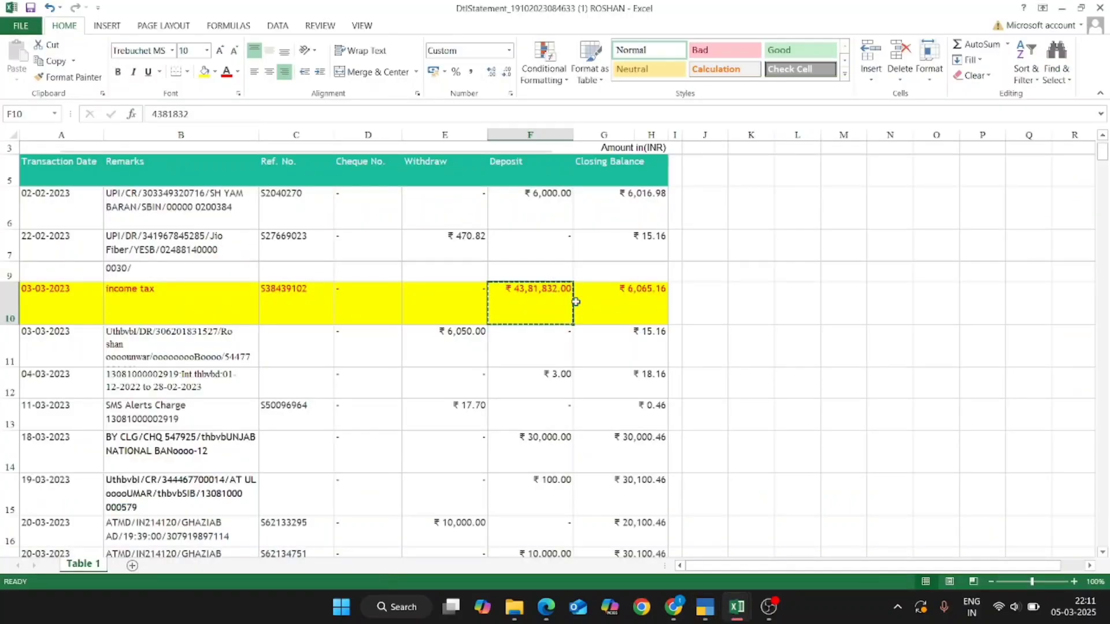
key(alt+Tab)
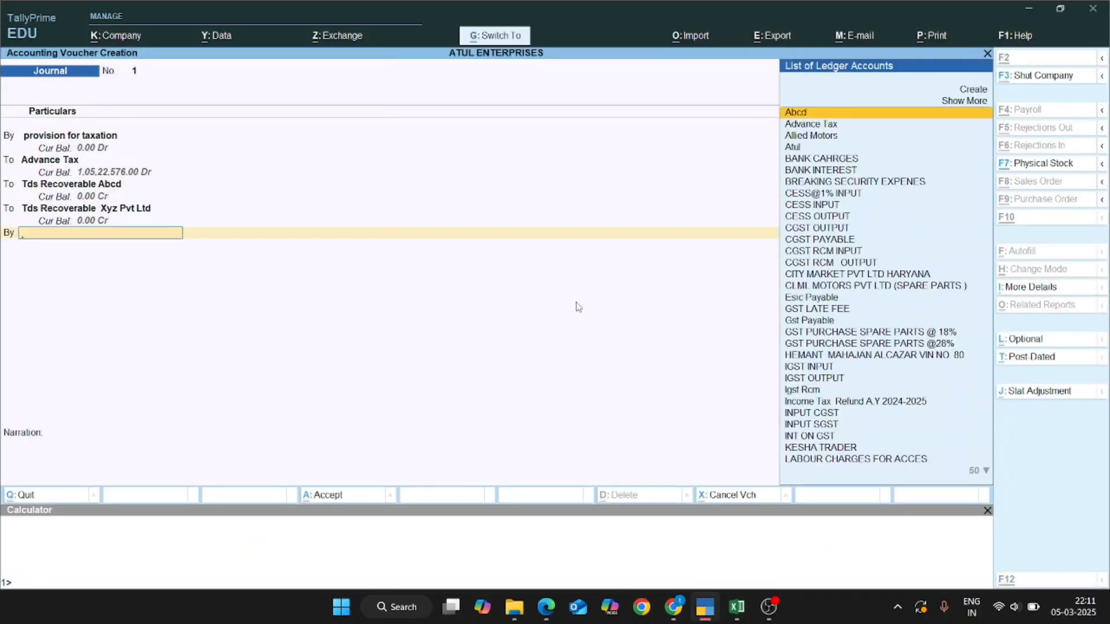
key(ctrl+v)
text(Incom,)
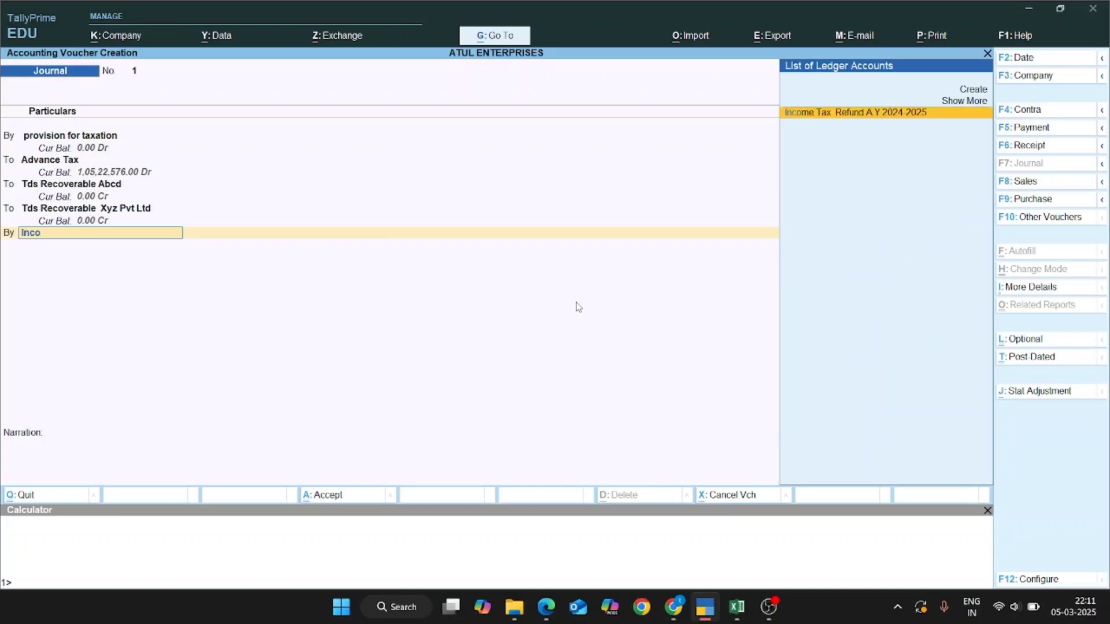
key(Return)
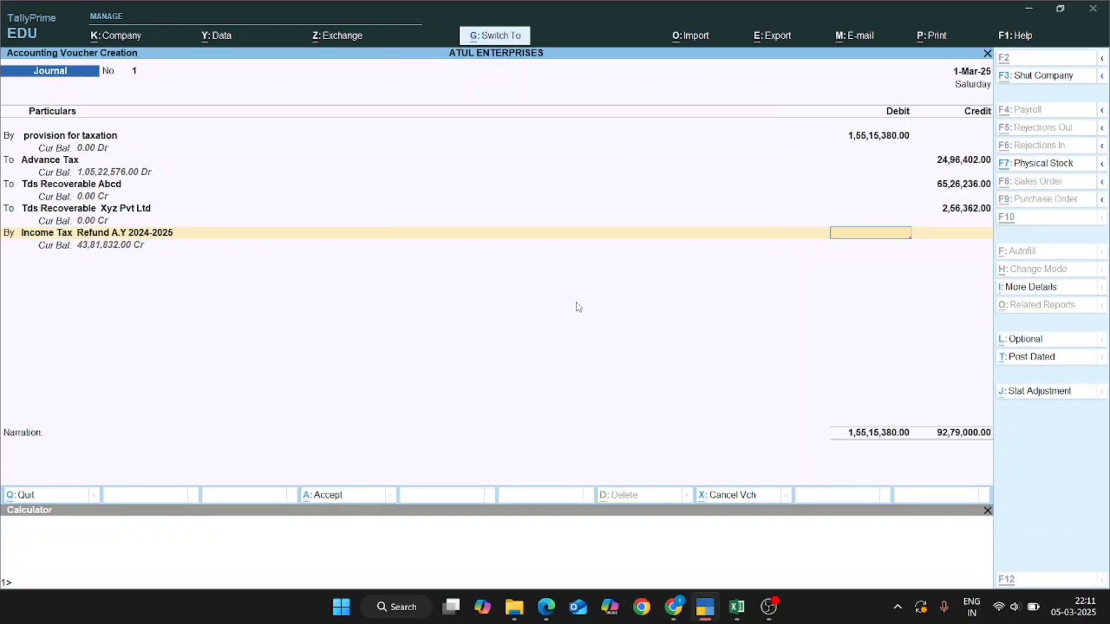
Step: Debit the Income Tax Refund A.Y 2024-2025 ledger with 4381832, checking the figure against the bank statement
key(Return)
key(BackSpace)
key(ctrl+v)
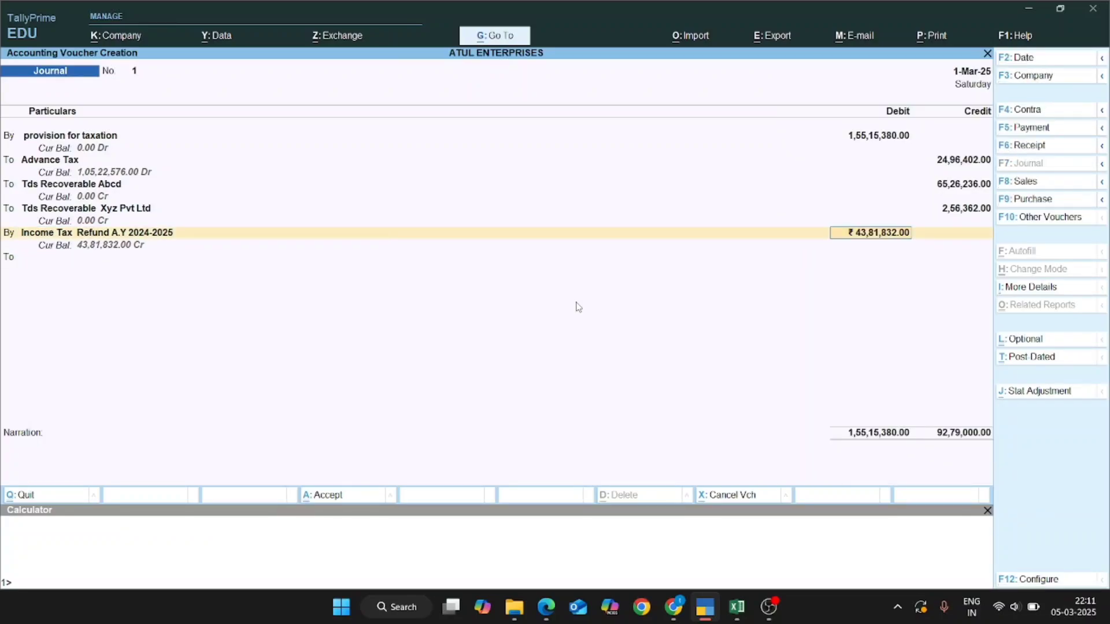
key(BackSpace)
text(4381)
key(alt+Tab)
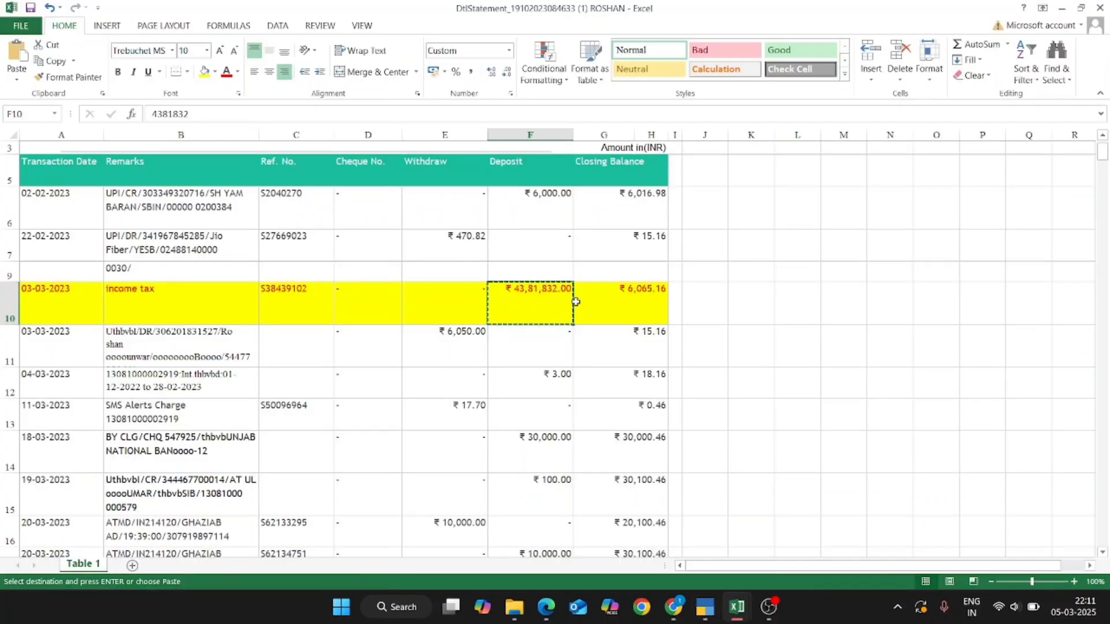
key(alt+Tab)
text(832)
key(Return)
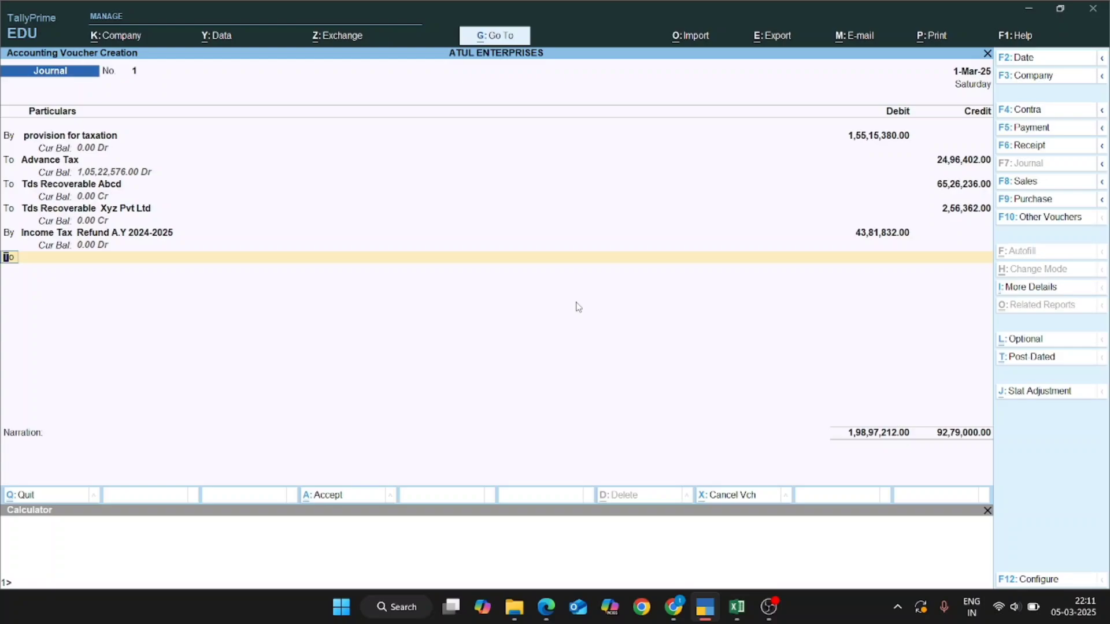
Step: Switch to the PP workbook and locate the Advance Tax opening balance
key(alt)
key(alt+Tab)
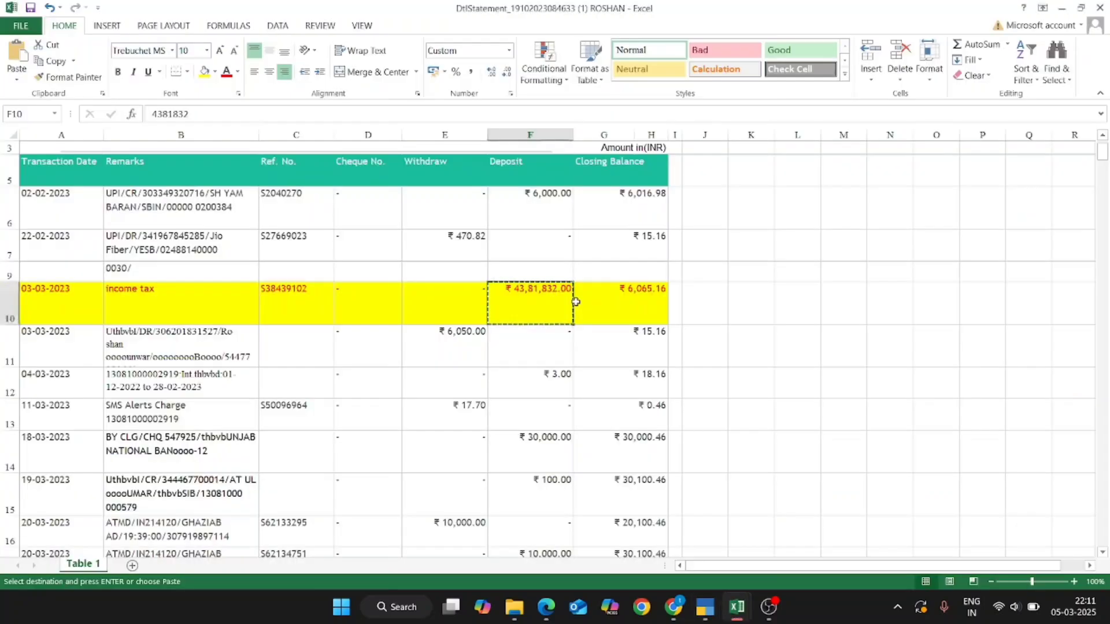
key(alt+Tab)
key(alt+Tab)
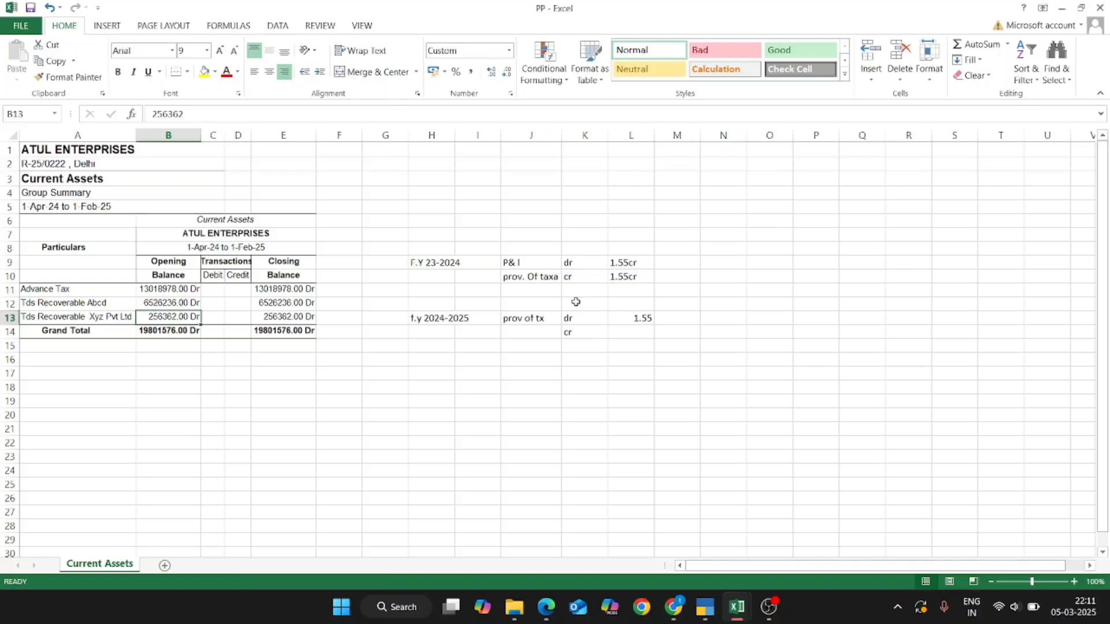
key(Up)
key(Up)
Step: Go back to the Advance Tax line of the TallyPrime journal voucher and set its credit to 13018978, copied from the PP workbook
key(alt+Tab)
key(alt+Tab)
key(alt+Tab)
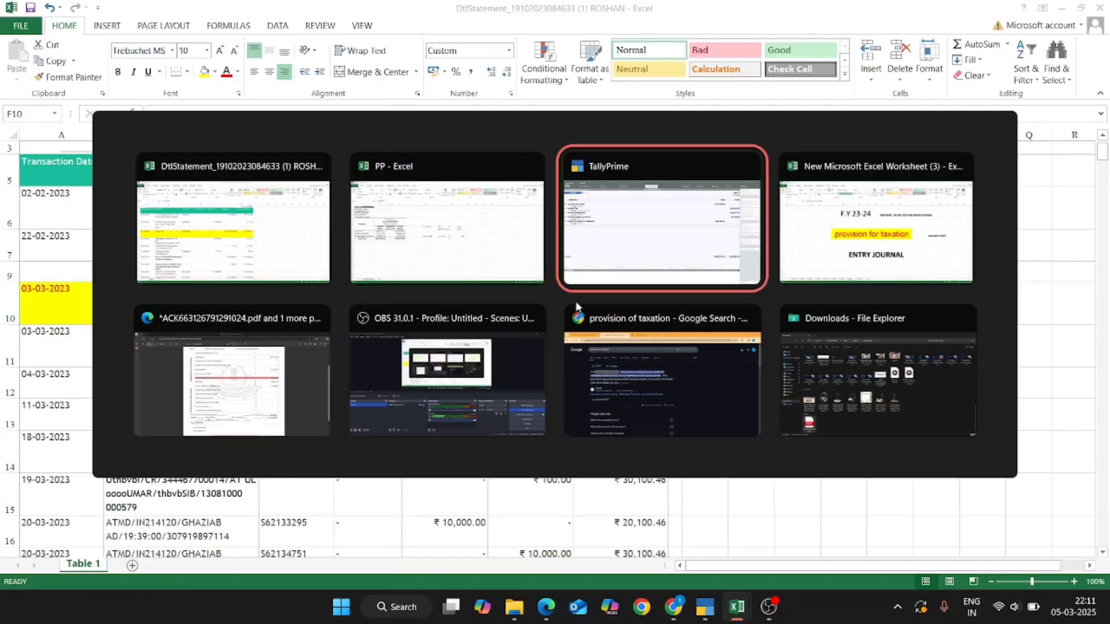
key(BackSpace)
key(BackSpace)
key(BackSpace)
key(BackSpace)
key(BackSpace)
key(BackSpace)
key(BackSpace)
key(BackSpace)
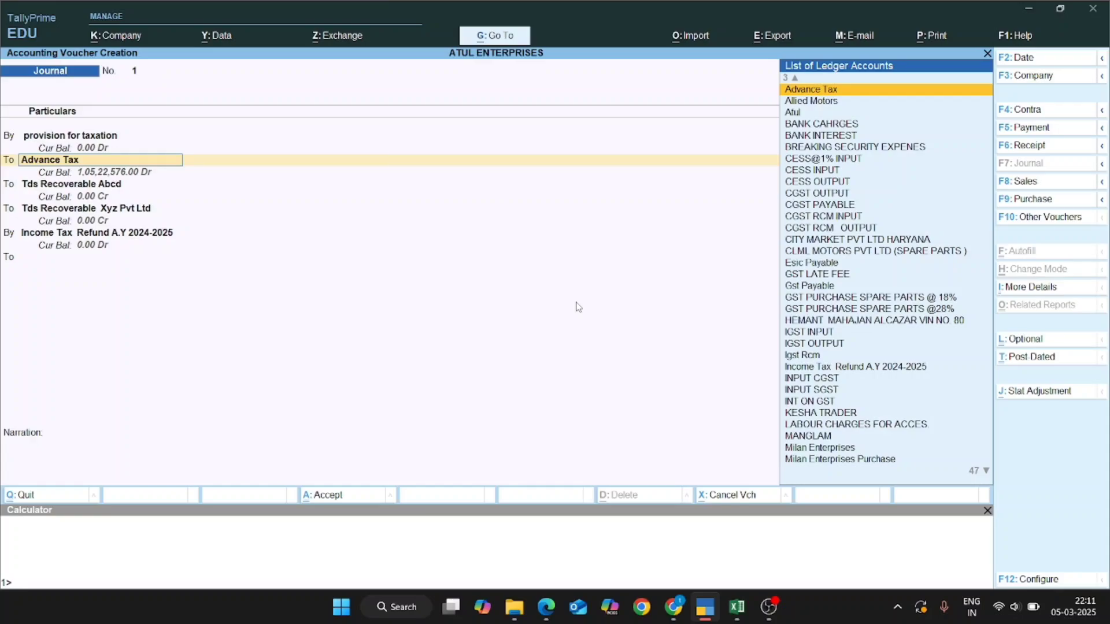
key(Return)
key(alt+Tab)
key(alt+Tab)
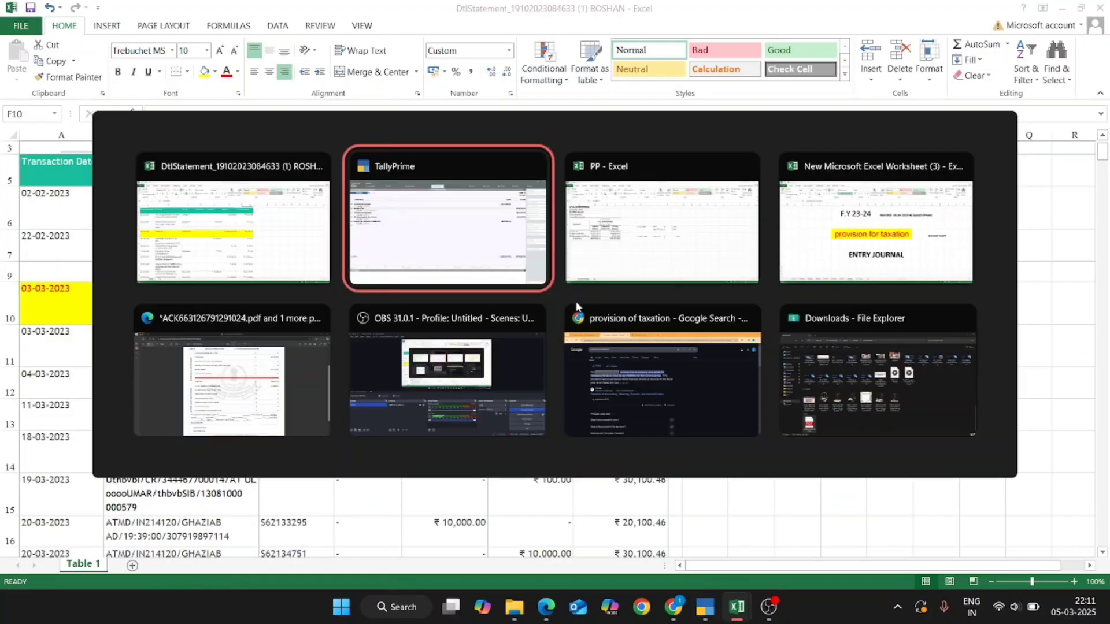
key(alt+Tab)
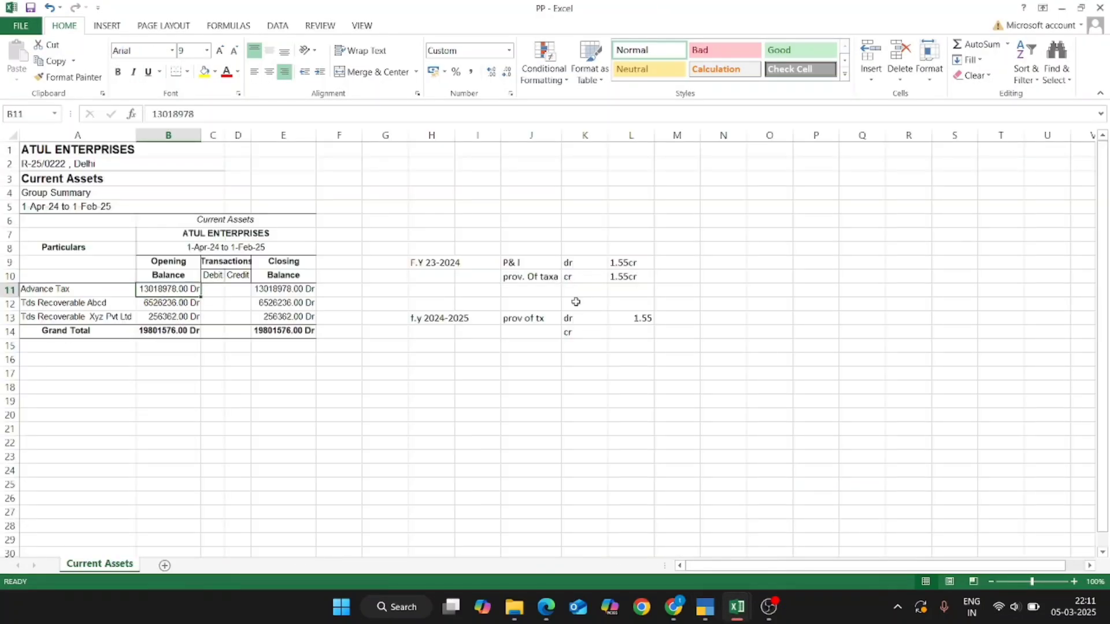
key(ctrl+c)
key(alt+Tab)
key(alt+Tab)
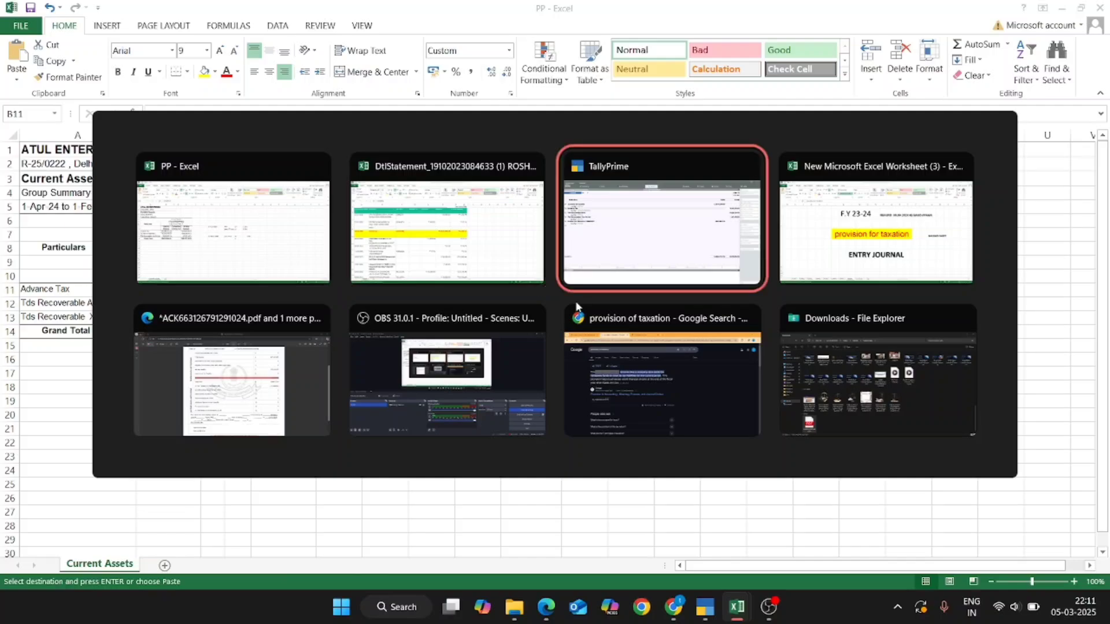
key(ctrl+v)
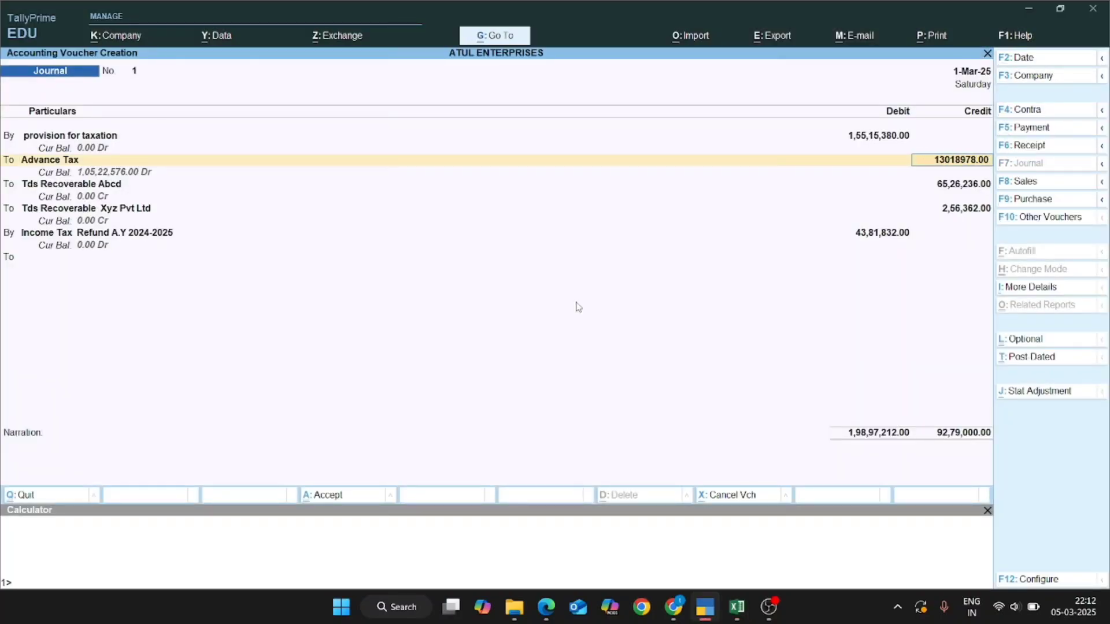
Step: Check the Tds Recoverable Abcd opening balance in the PP workbook, and confirm the Advance Tax and Tds Recoverable credit lines in the TallyPrime journal
key(alt+Tab)
key(Escape)
key(Down)
key(alt+Tab)
key(Return)
key(Return)
key(Return)
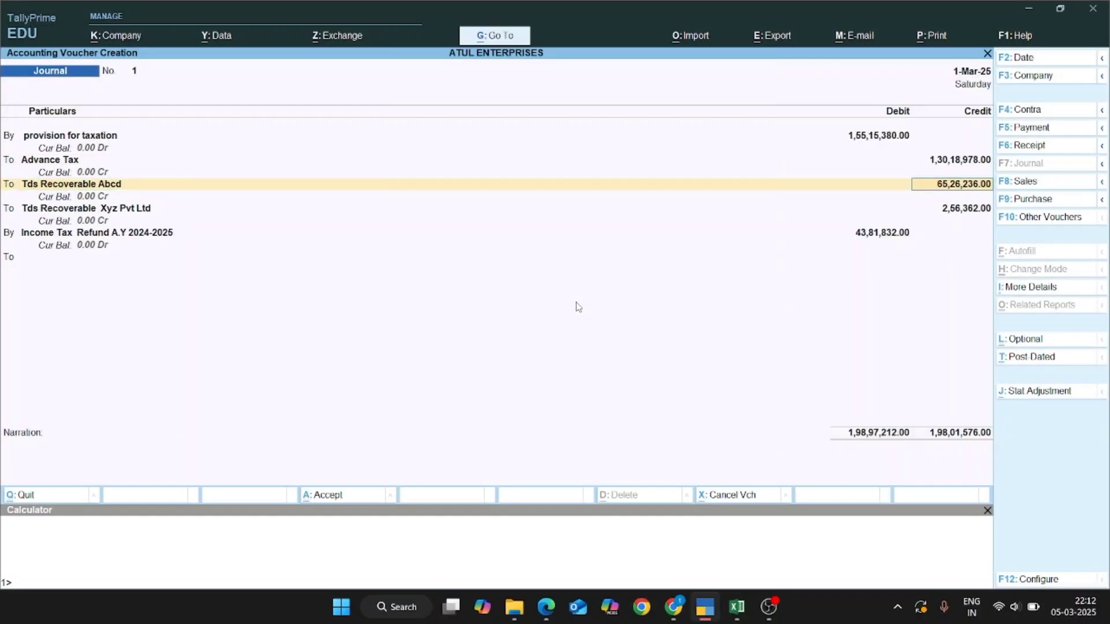
key(Return)
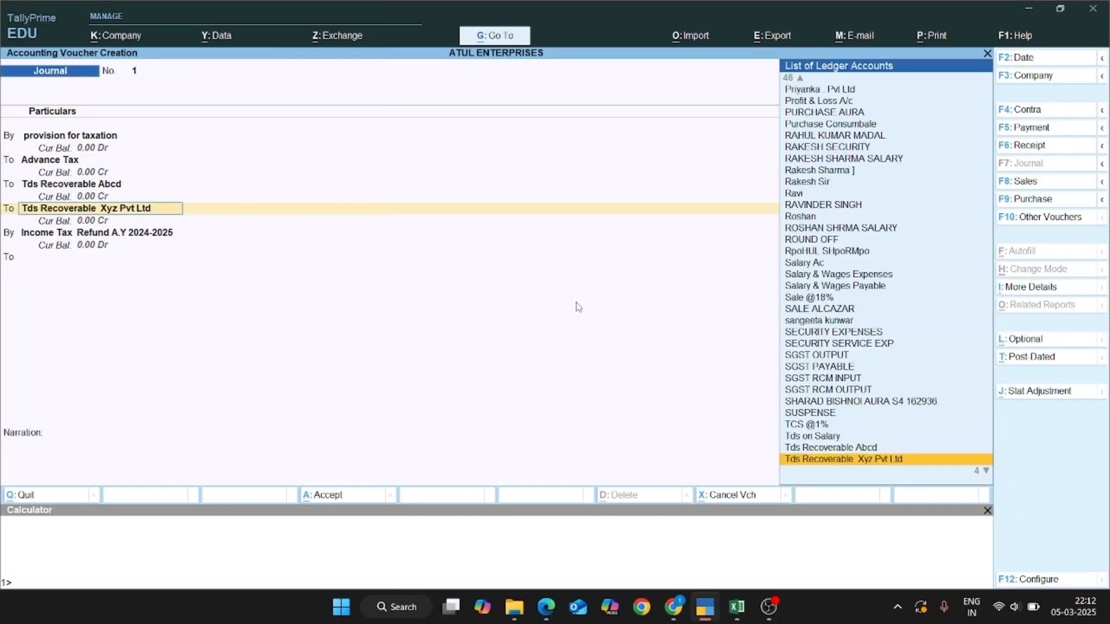
key(Return)
Step: In the PP workbook, highlight the opening balances in B11:B14, including the Grand Total, with yellow fill
key(alt+Tab)
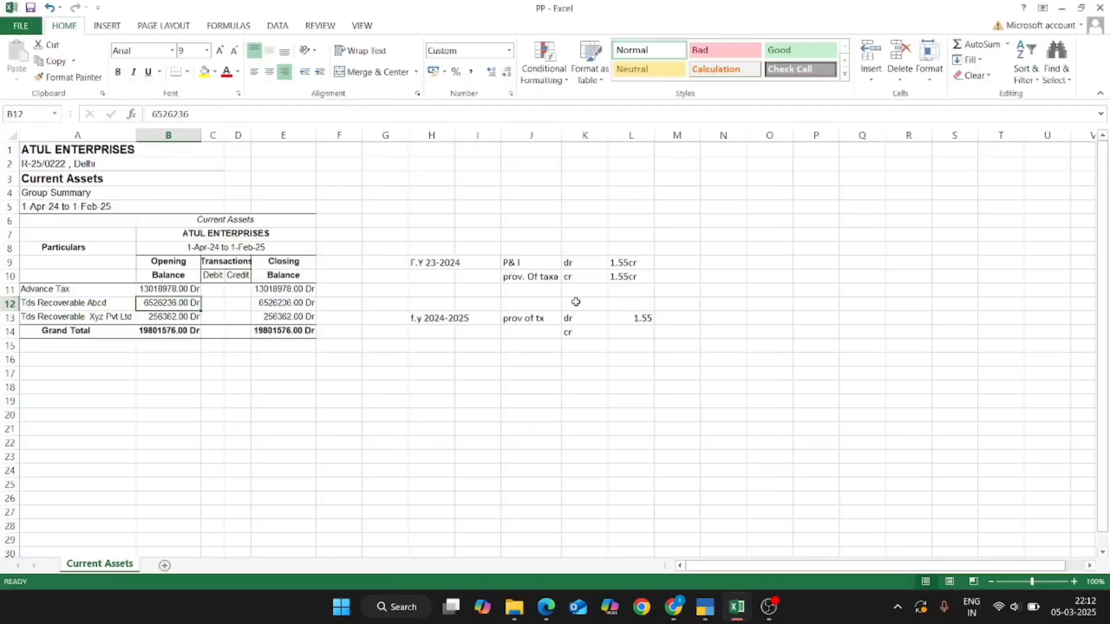
key(Up)
key(shift+Down)
key(shift+Down)
key(shift+Down)
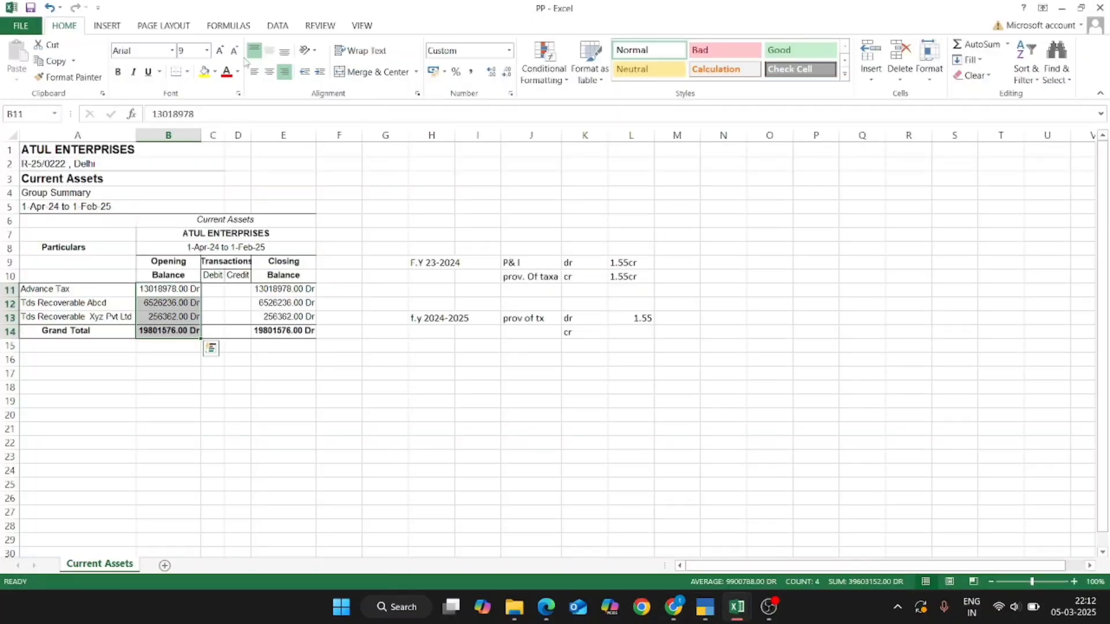
click(208, 76)
Step: Return to the TallyPrime journal and advance to the blank credit line below Income Tax Refund A.Y 2024-2025
key(alt+Tab)
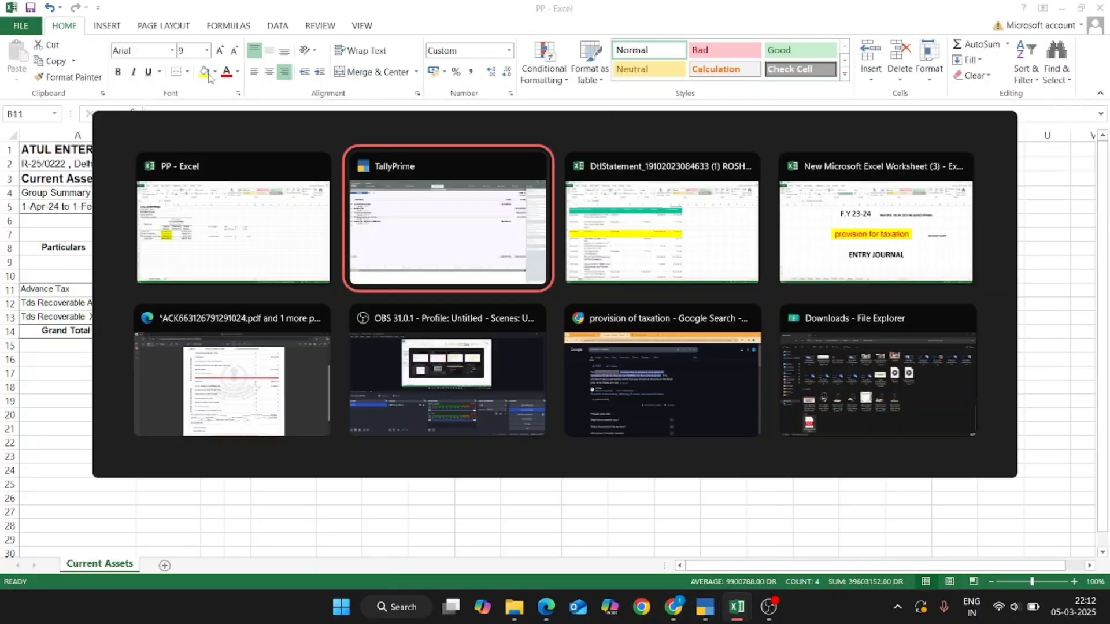
key(Return)
key(Return)
key(Return)
key(Return)
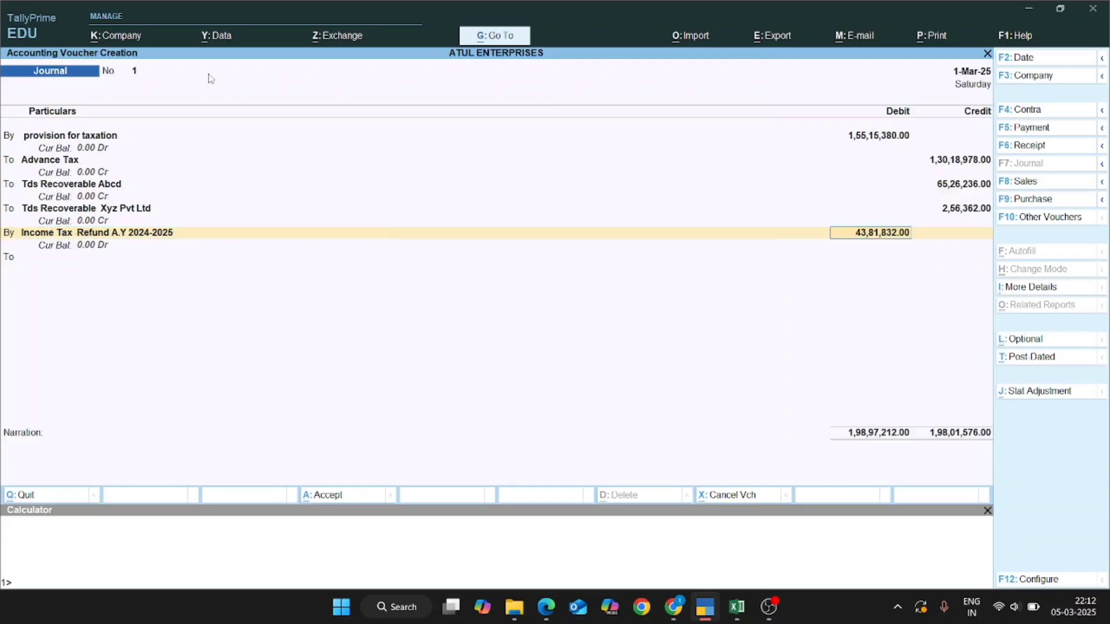
key(Return)
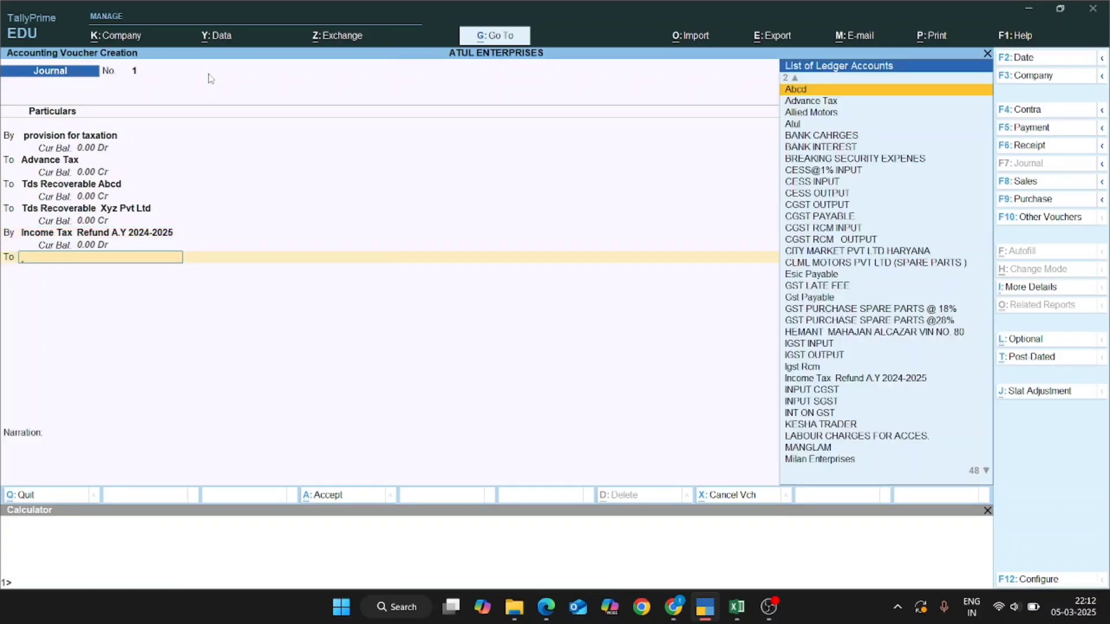
key(Escape)
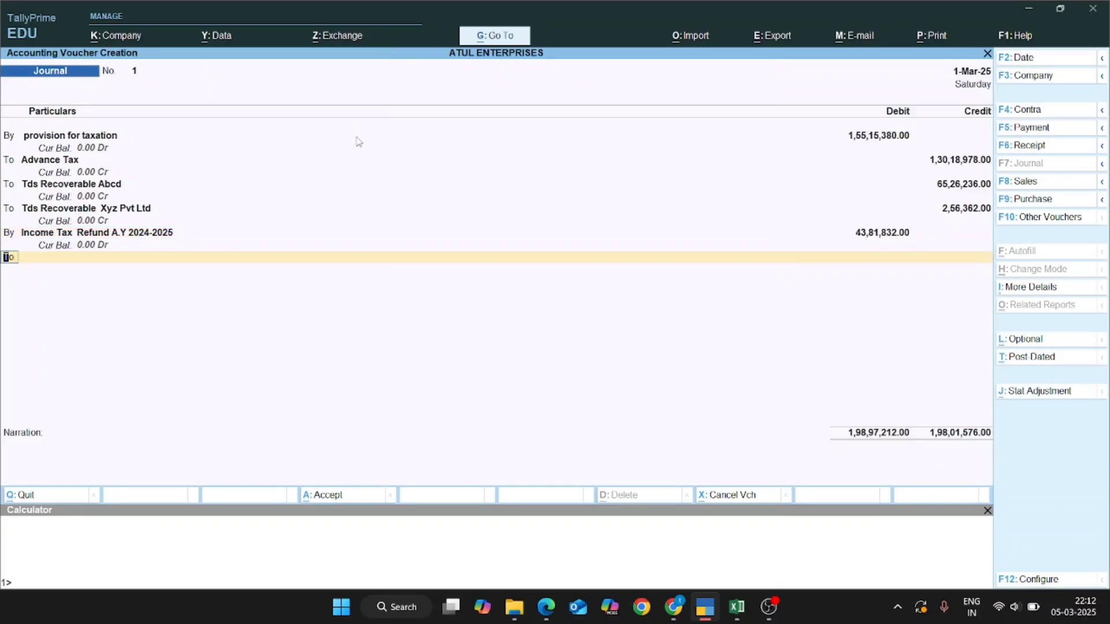
Step: Look up the income tax refund deposit in the bank statement and the refundable amount in the return acknowledgement PDF
key(alt+Tab)
key(alt+Tab)
key(Tab)
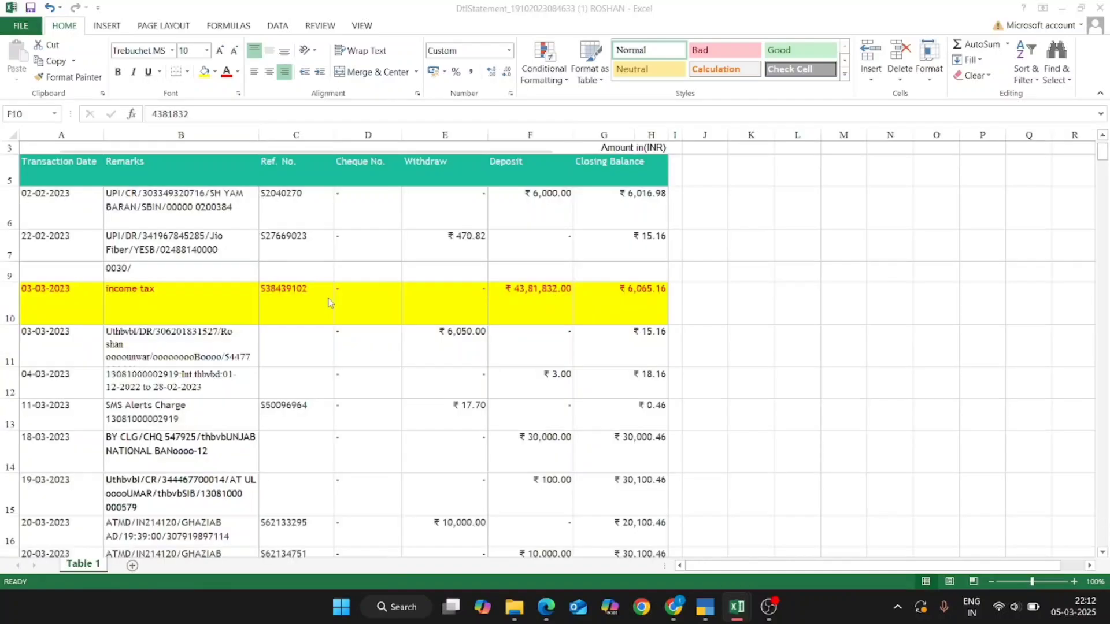
key(ctrl+c)
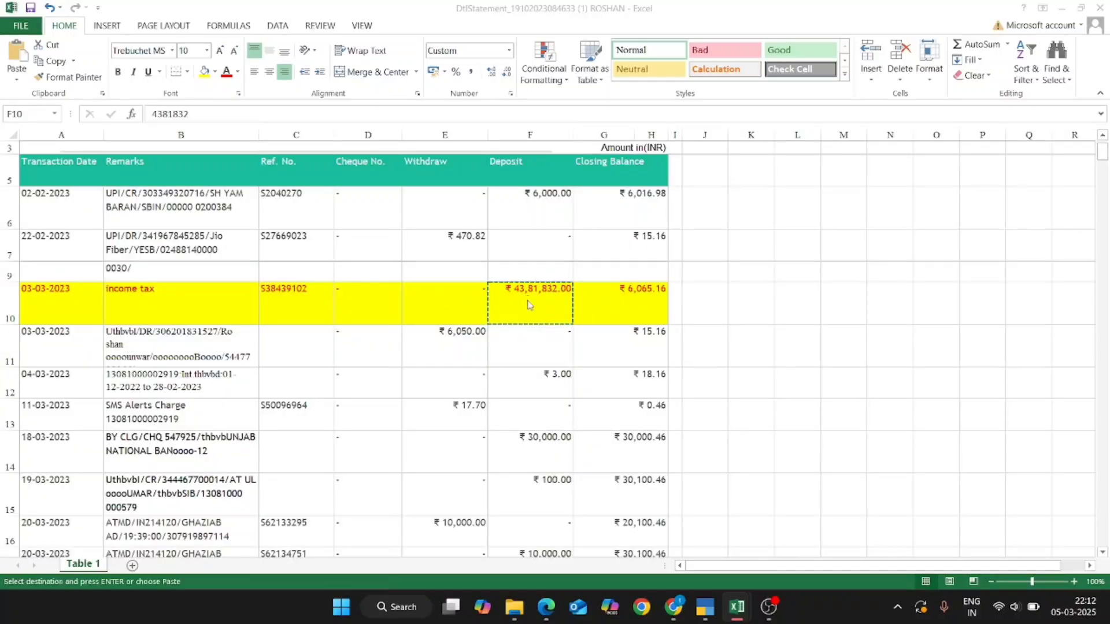
key(alt+Tab)
key(Tab)
key(Tab)
key(Left)
key(Left)
key(Left)
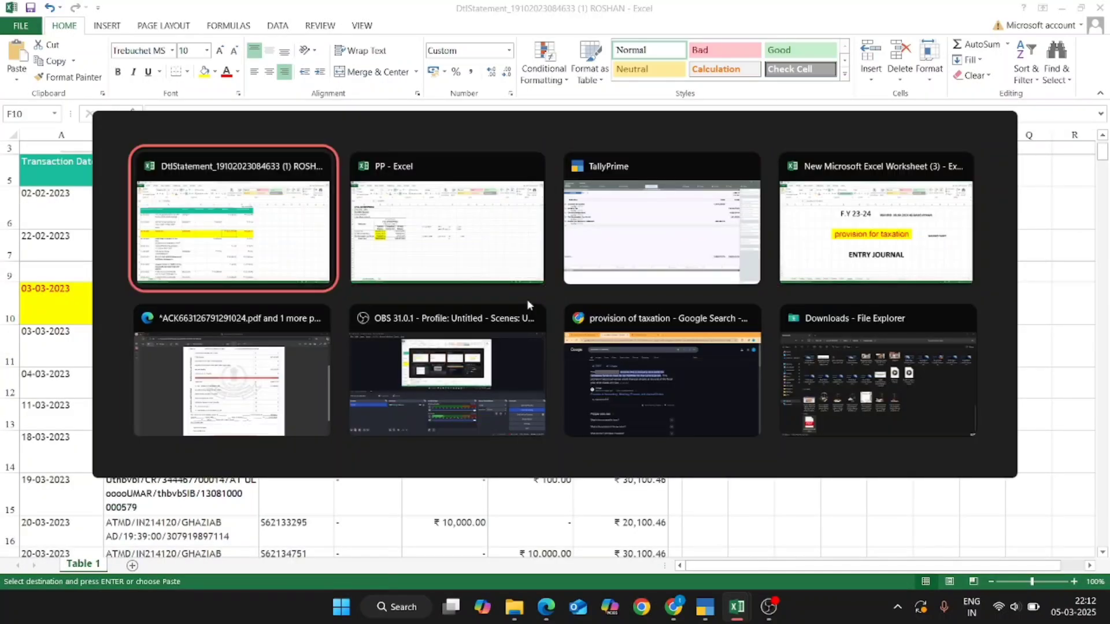
key(Down)
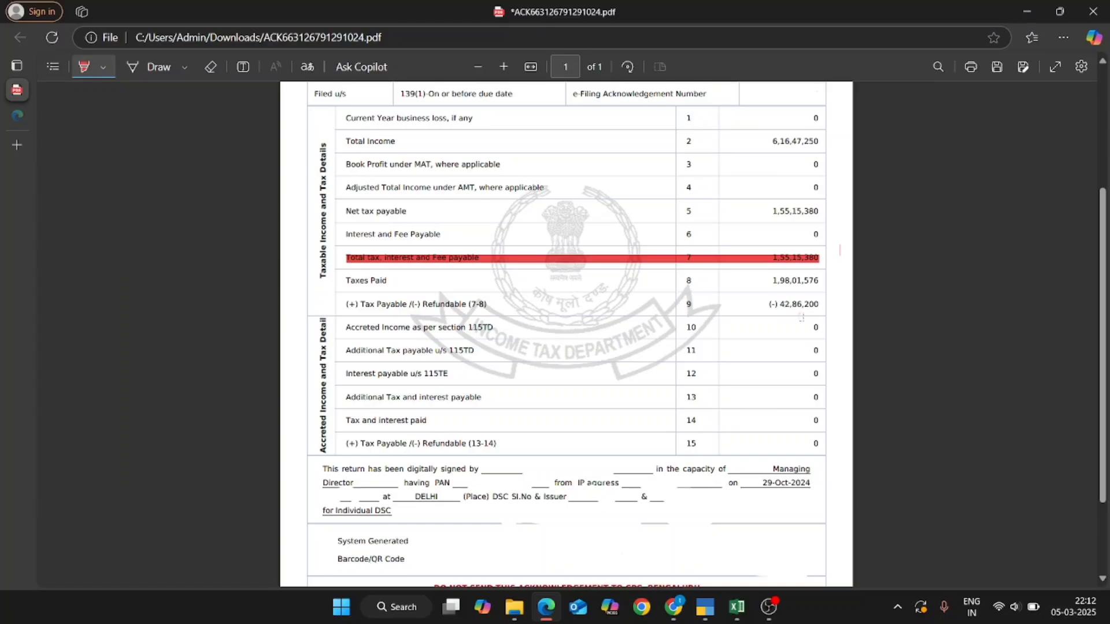
Step: Switch to the PP workbook and enter the refundable amount 4286200 in cell O12
key(alt+Tab)
key(Right)
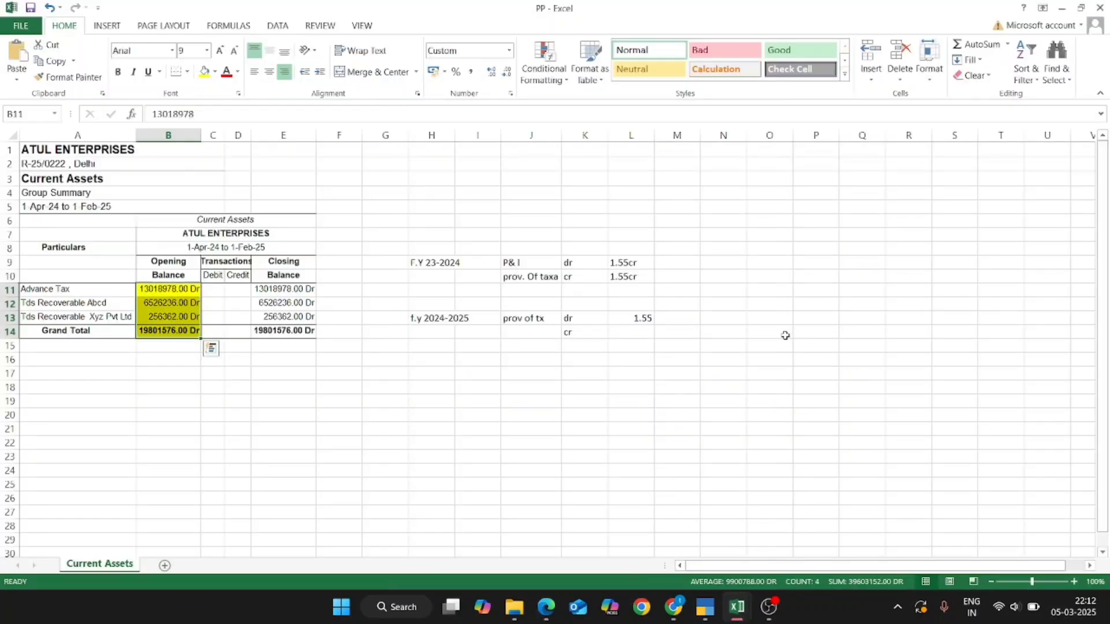
click(782, 306)
text(+4286200)
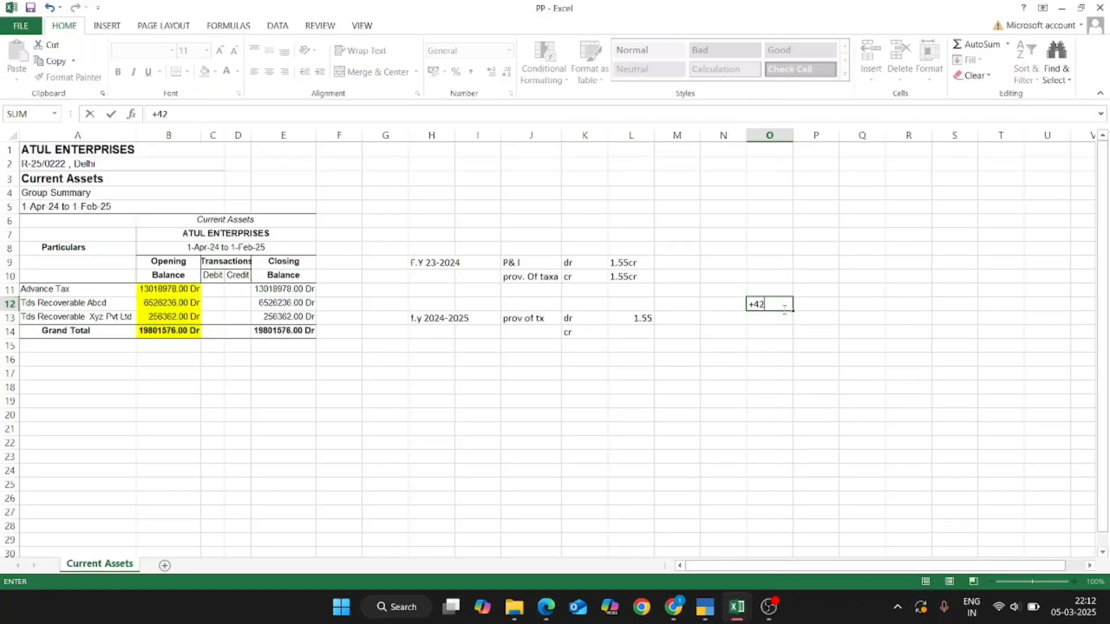
key(Return)
Step: Copy the income tax deposit of 4381832 from the bank statement into cell Q12 of the PP workbook
key(alt+Tab)
key(alt+Tab)
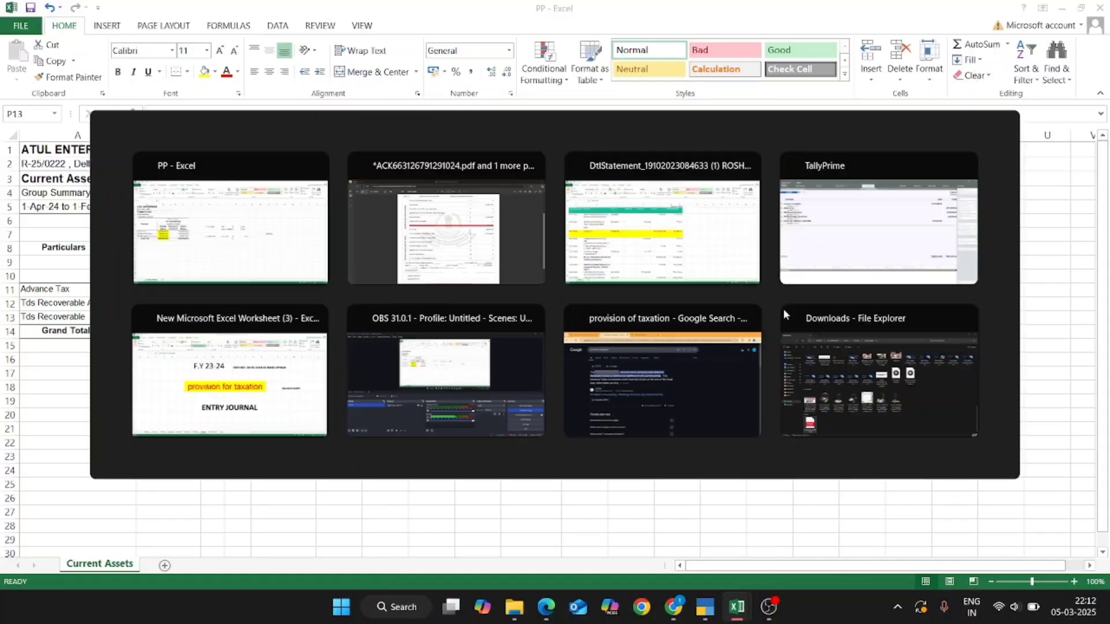
key(ctrl+c)
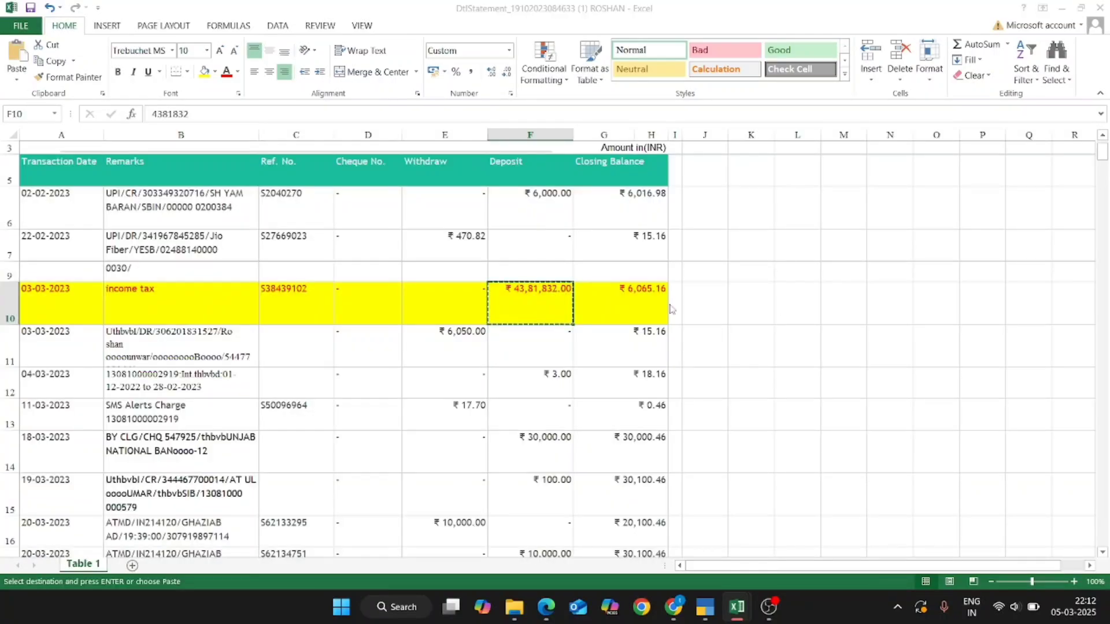
key(alt+Tab)
key(Right)
key(Up)
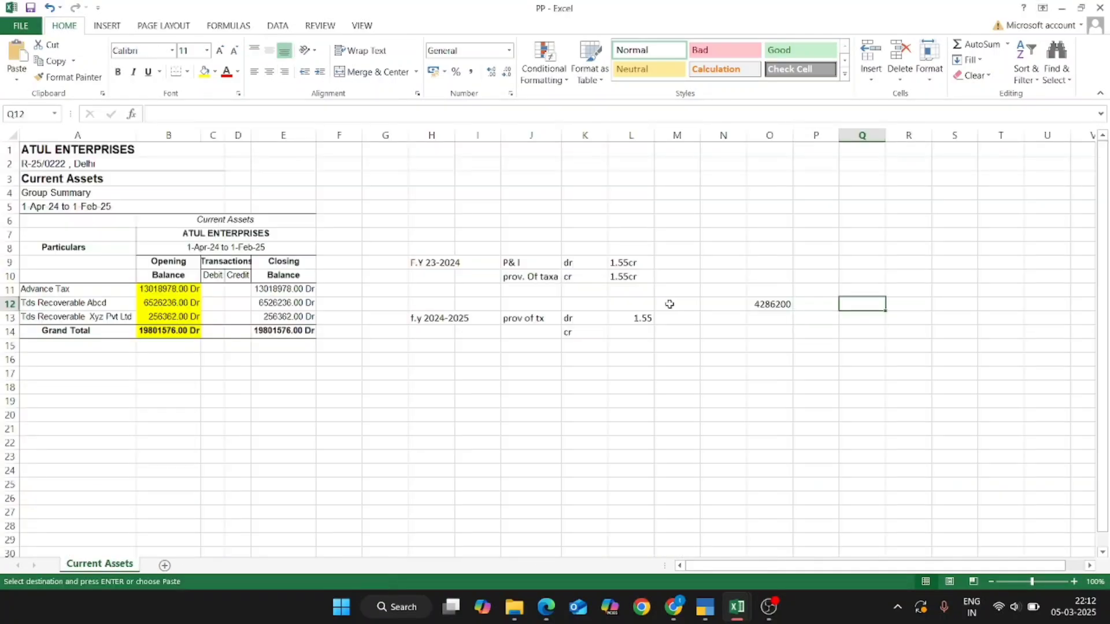
key(ctrl+v)
key(Escape)
key(XF86MonBrightnessDown)
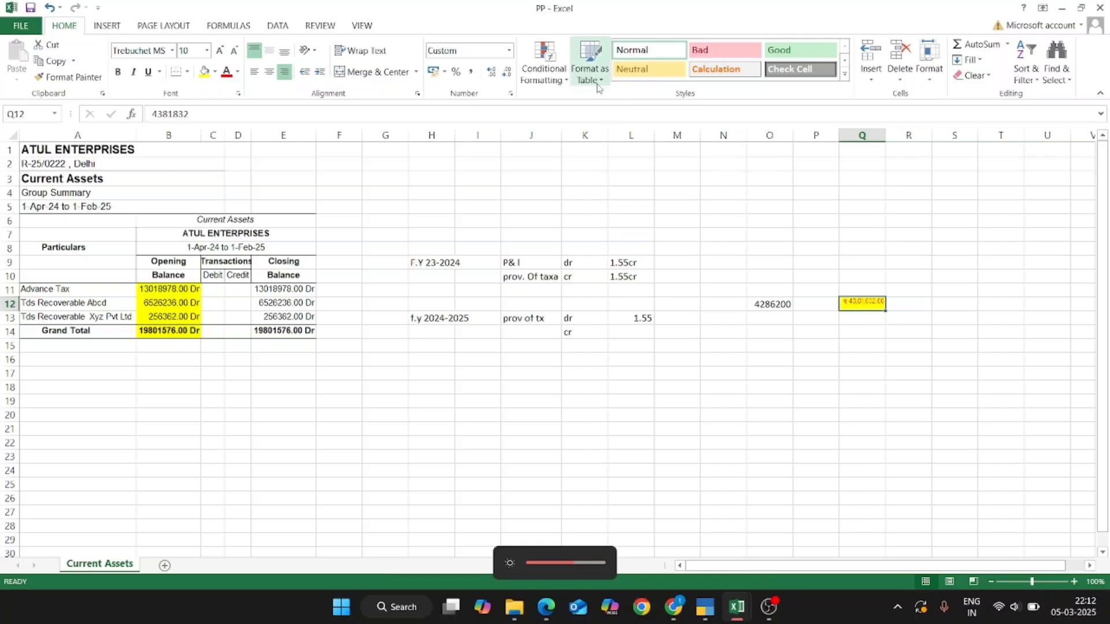
Step: Enlarge the font of the pasted deposit amount in cell Q12
click(220, 51)
click(219, 50)
click(219, 50)
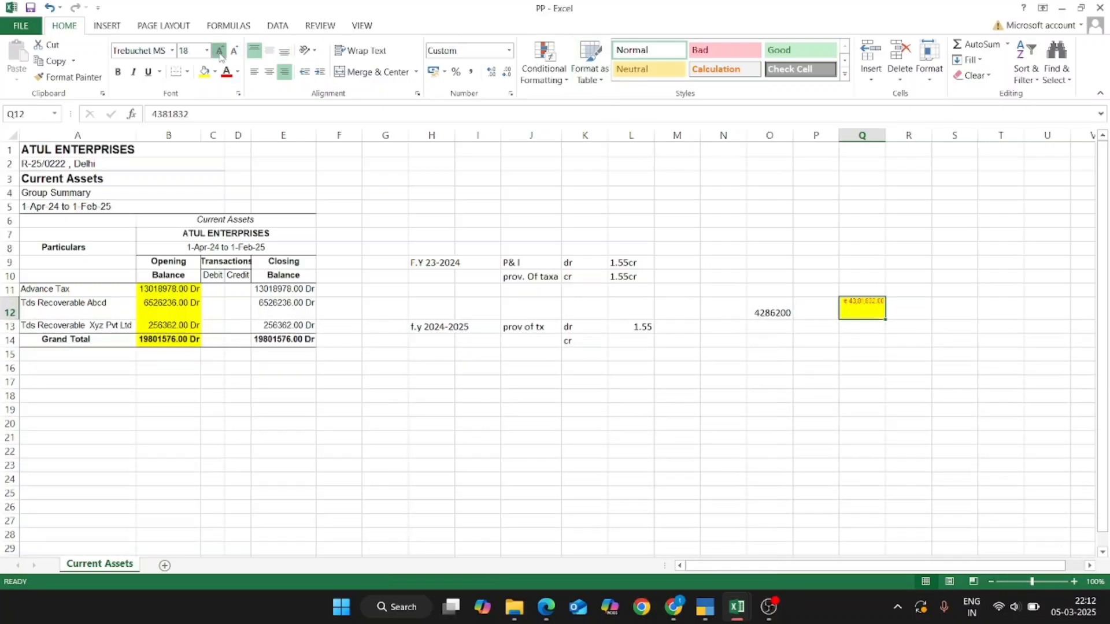
click(220, 51)
click(220, 50)
click(220, 51)
Step: Apply the plain formatting of cell O12 to the deposit amount in Q12 with Format Painter
click(773, 309)
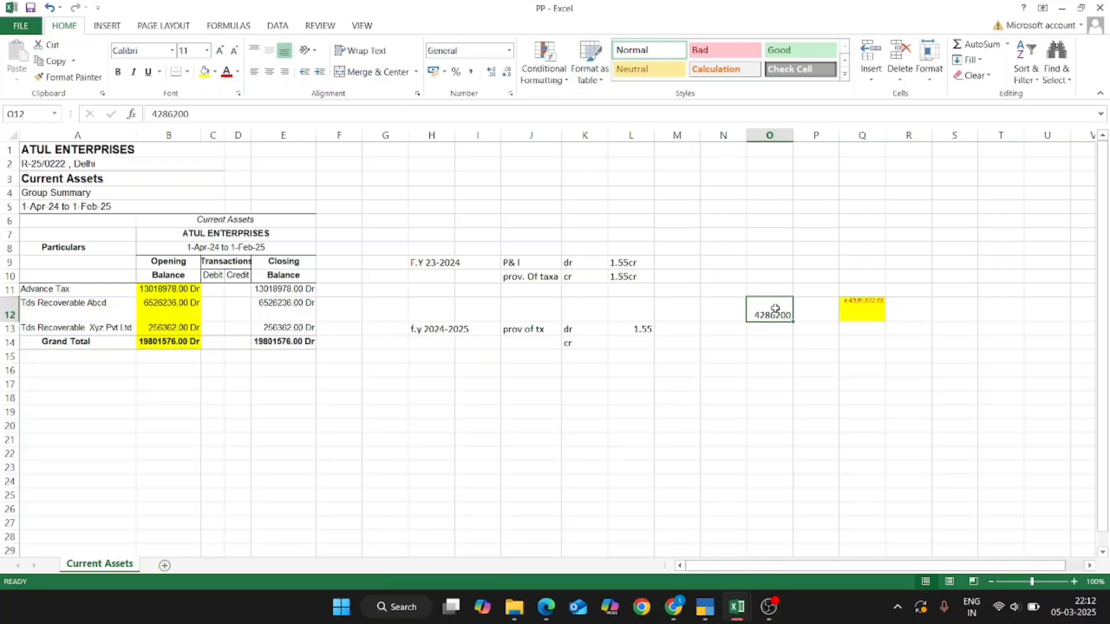
click(88, 78)
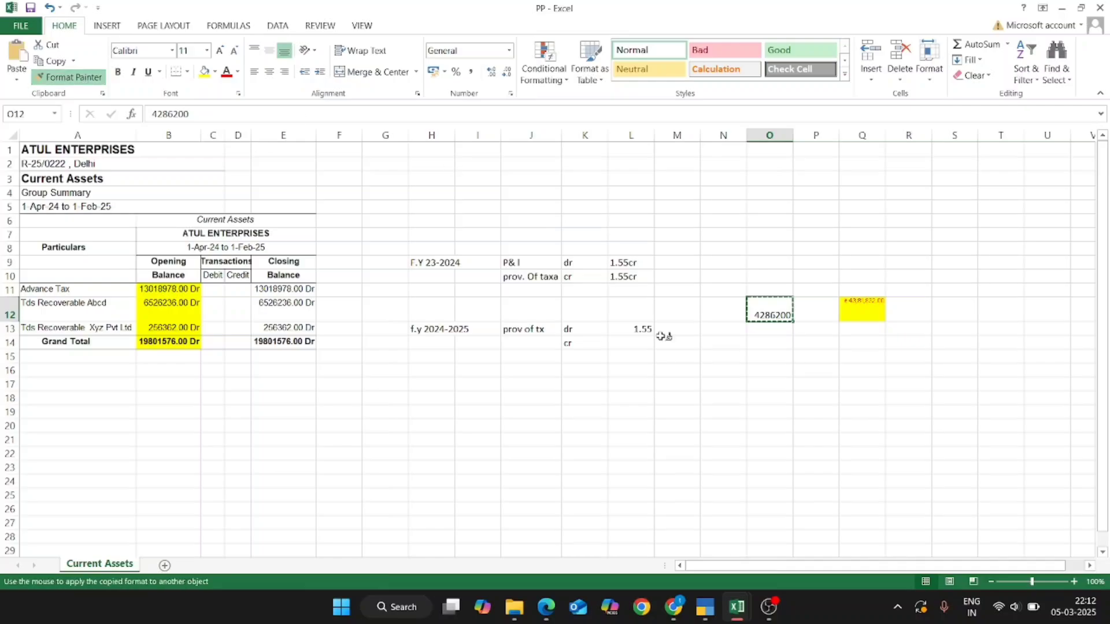
click(876, 310)
Step: Calculate the difference between the refund received and the refundable amount in cell R12 with the formula +Q12-O12
key(Tab)
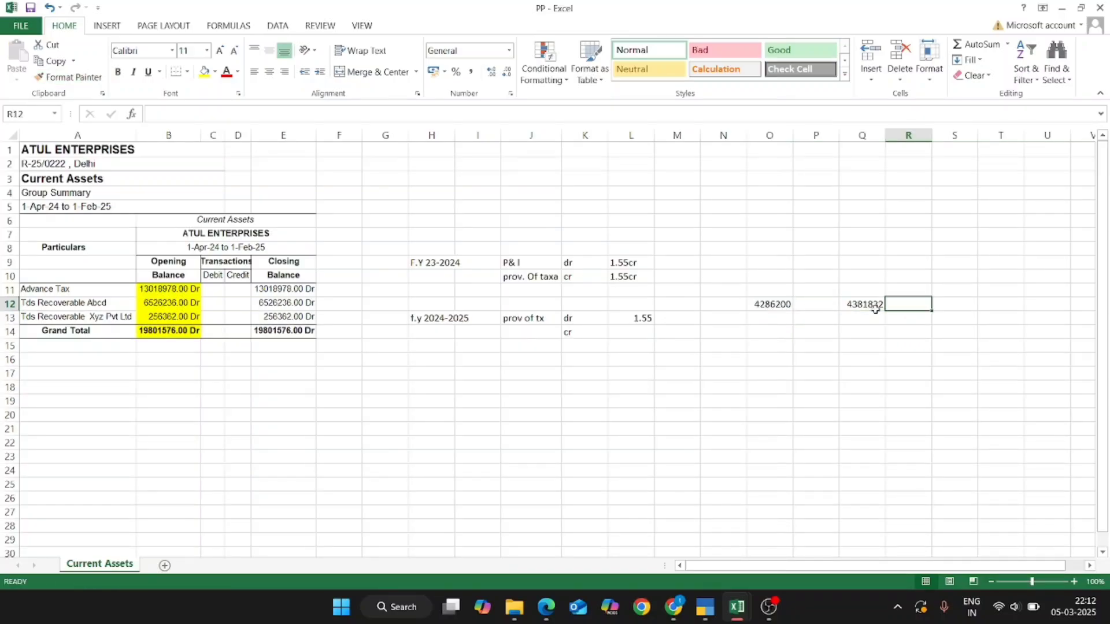
text(+)
click(876, 310)
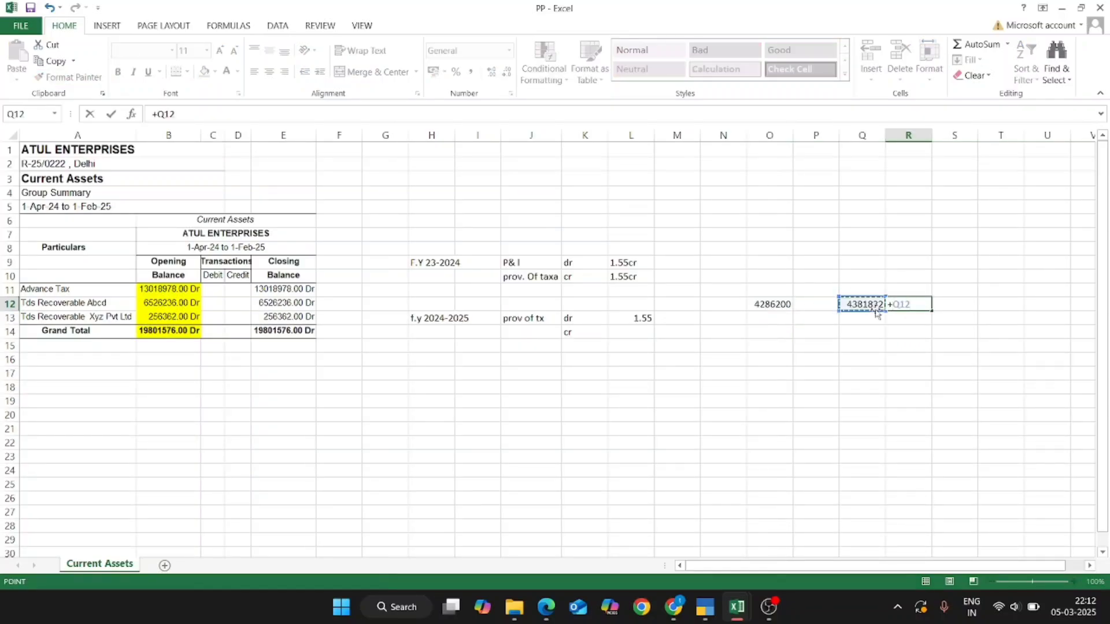
text(-O12)
key(Return)
key(Up)
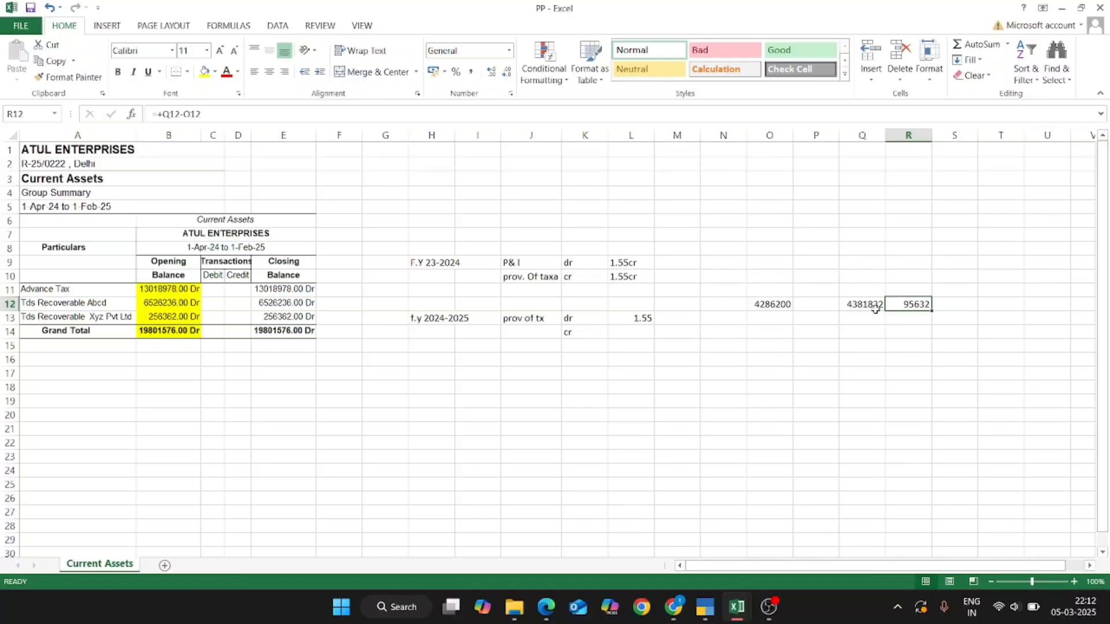
Step: Switch back to the TallyPrime journal and look for an existing interest ledger for the blank credit line
key(alt+Tab)
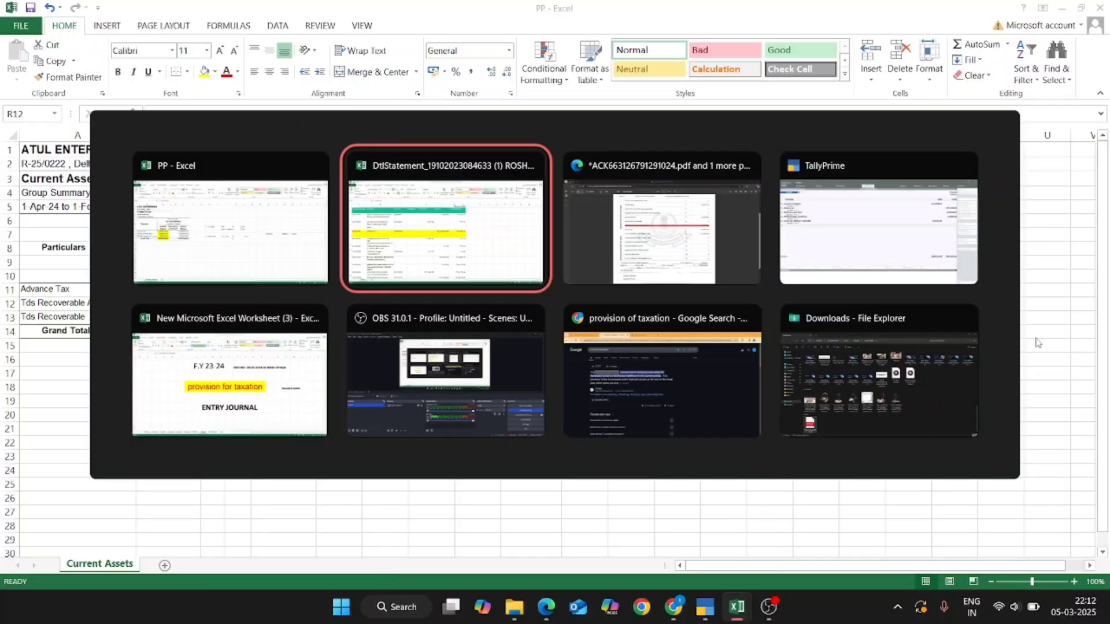
key(alt+Tab)
key(alt+Tab)
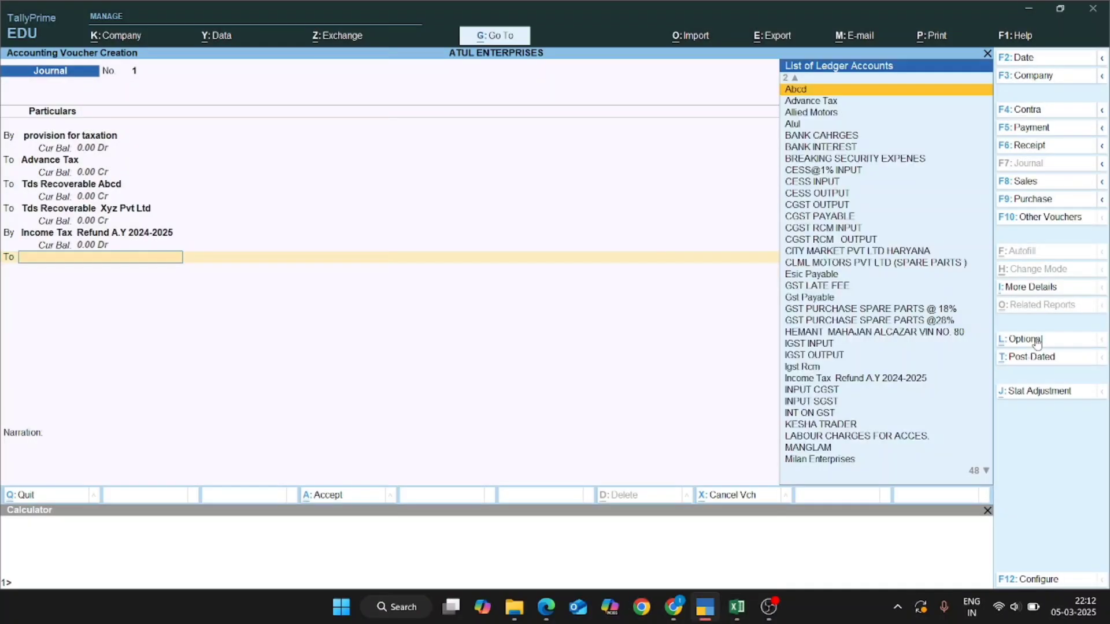
text(Int)
key(BackSpace)
key(BackSpace)
key(BackSpace)
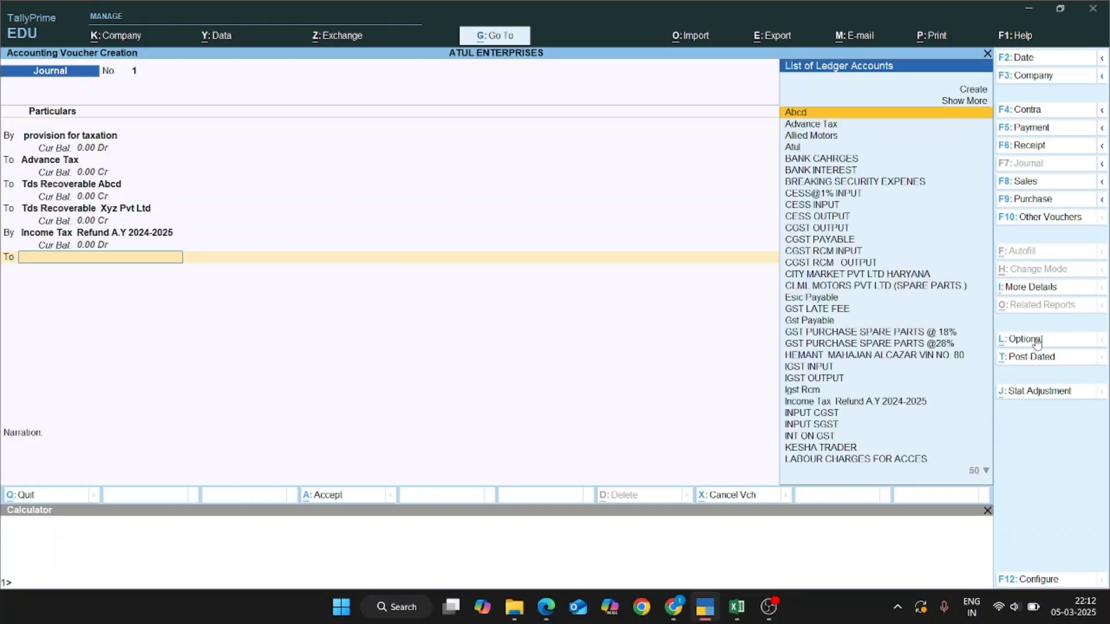
Step: Create a ledger named Interest on Income Tax Refund under Indirect Incomes for the blank credit line, keeping the other ledger settings at their defaults
key(alt+c)
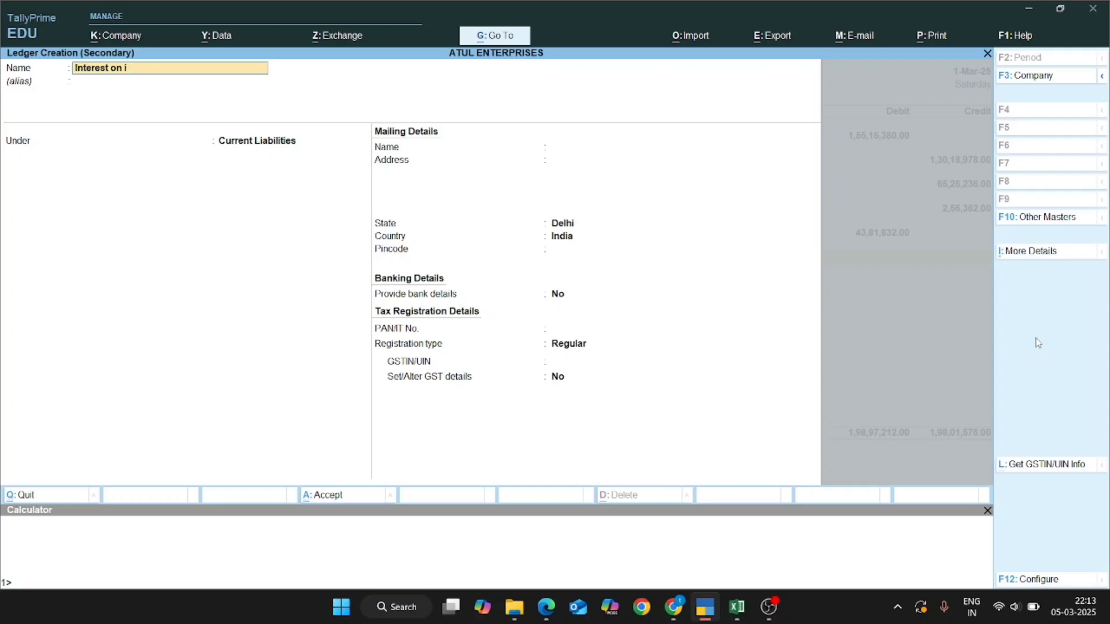
text(Interest on income tax Refund)
key(Return)
key(Return)
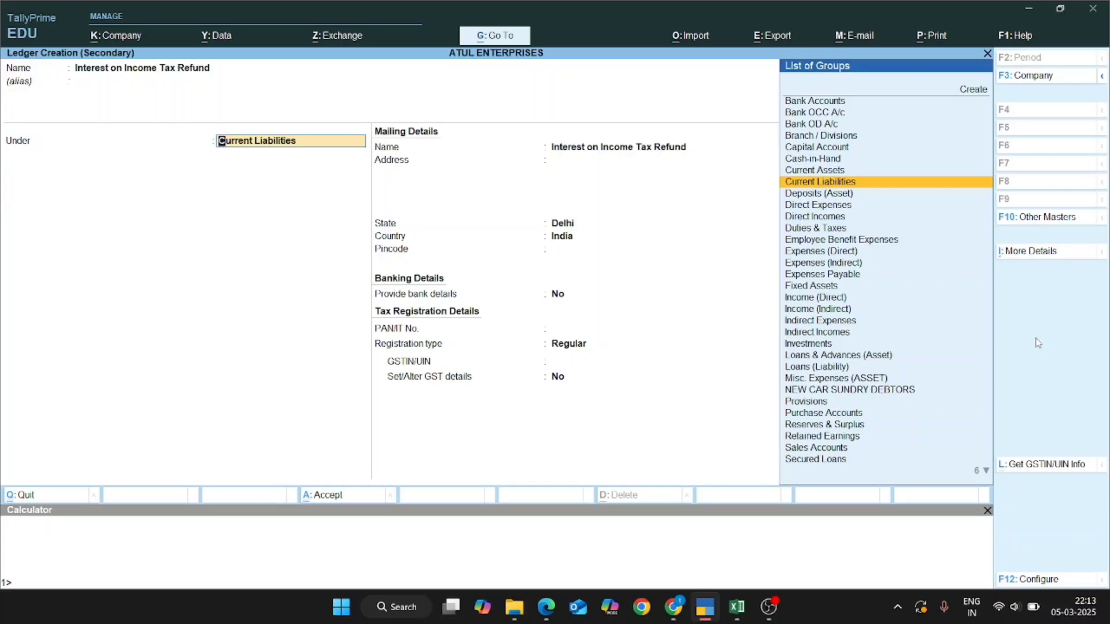
text(Ind)
key(Down)
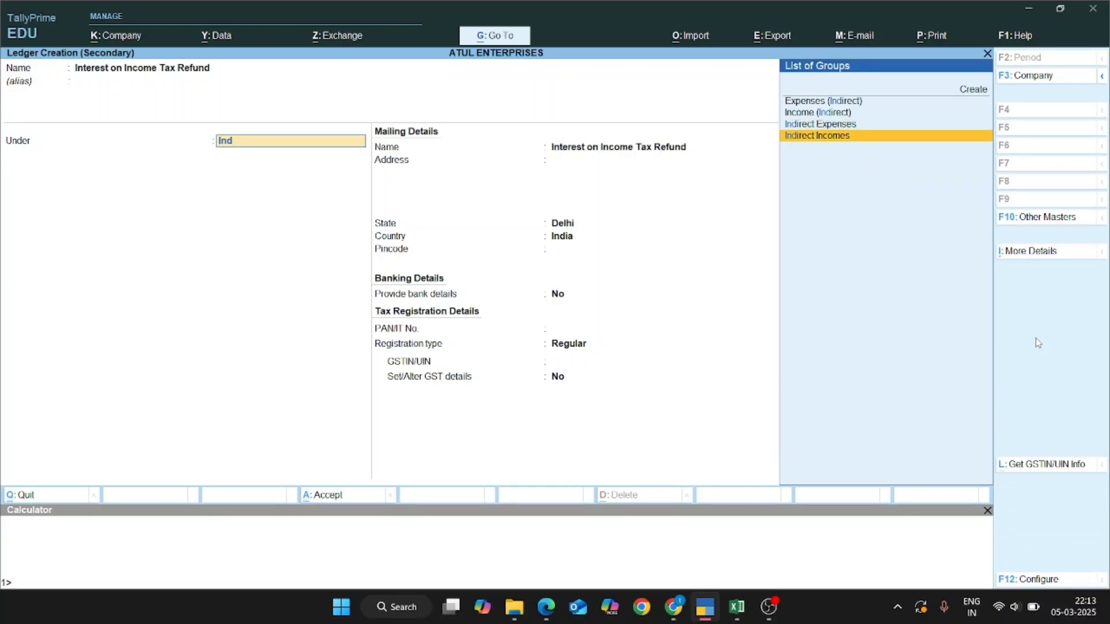
key(Return)
key(Return)
key(Return)
key(Return)
key(Return)
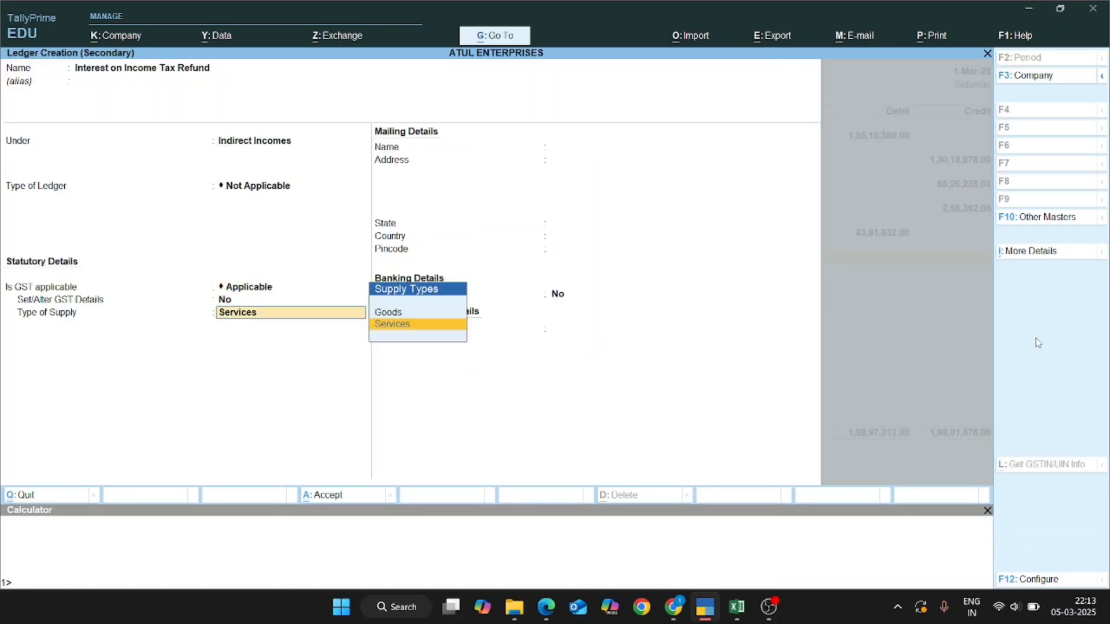
key(Return)
key(Return)
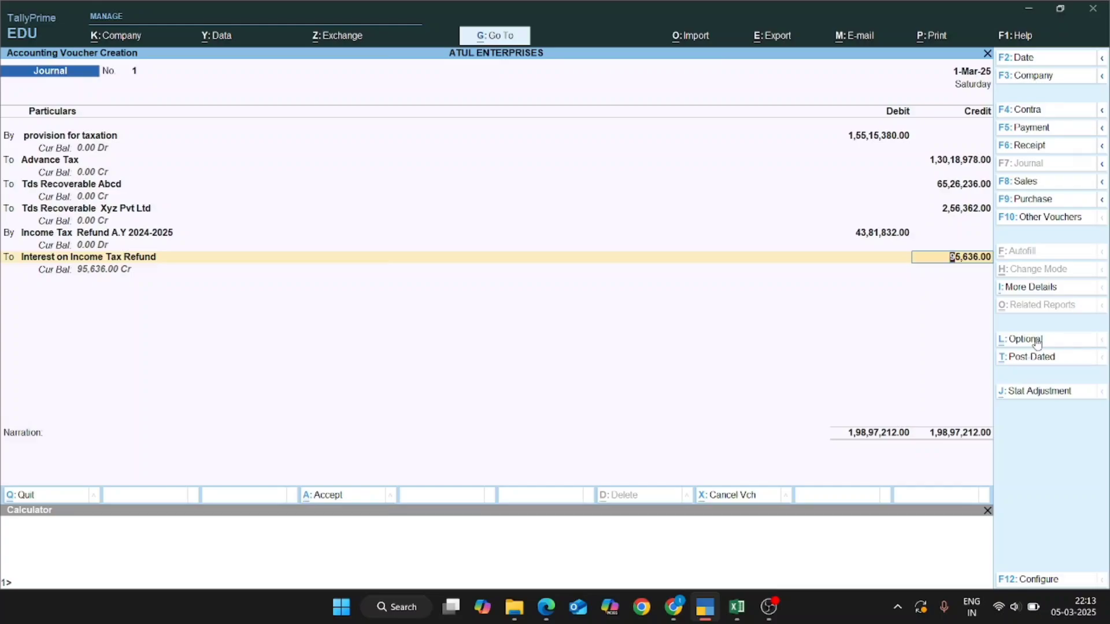
Step: Compare the interest amount with the difference in the PP workbook, and accept 95,636 as the Interest on Income Tax Refund credit in TallyPrime
key(alt+Tab)
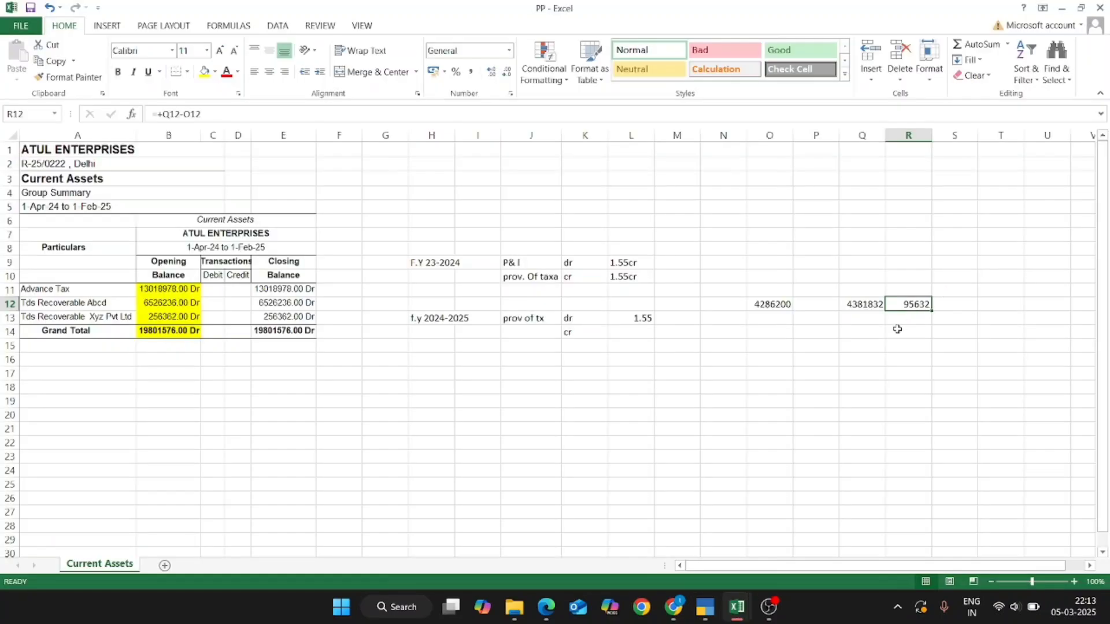
key(alt+Tab)
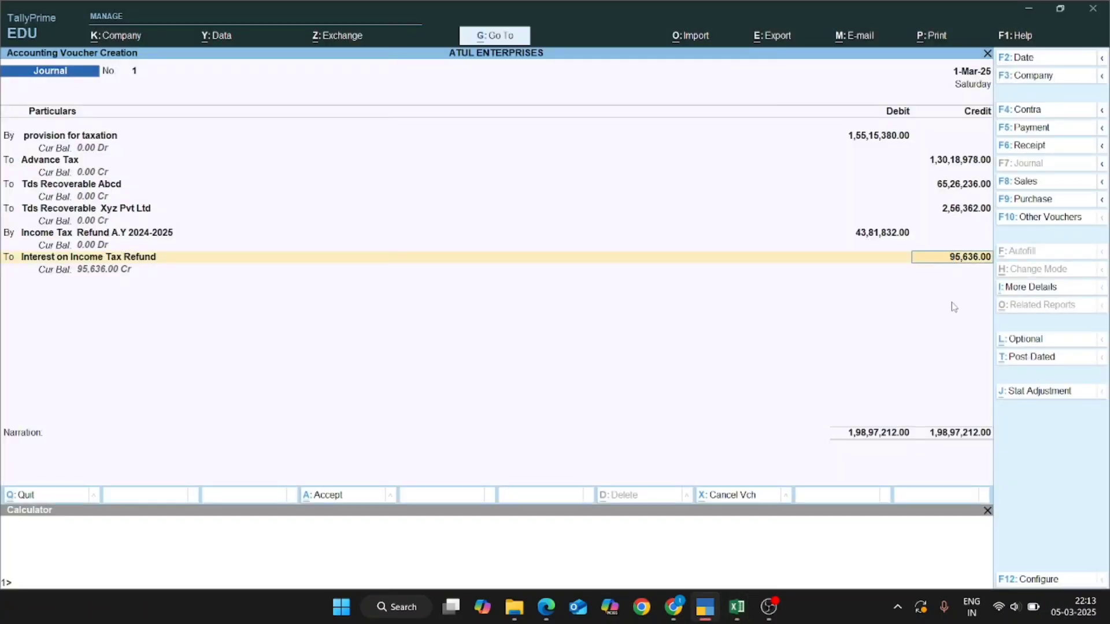
key(Return)
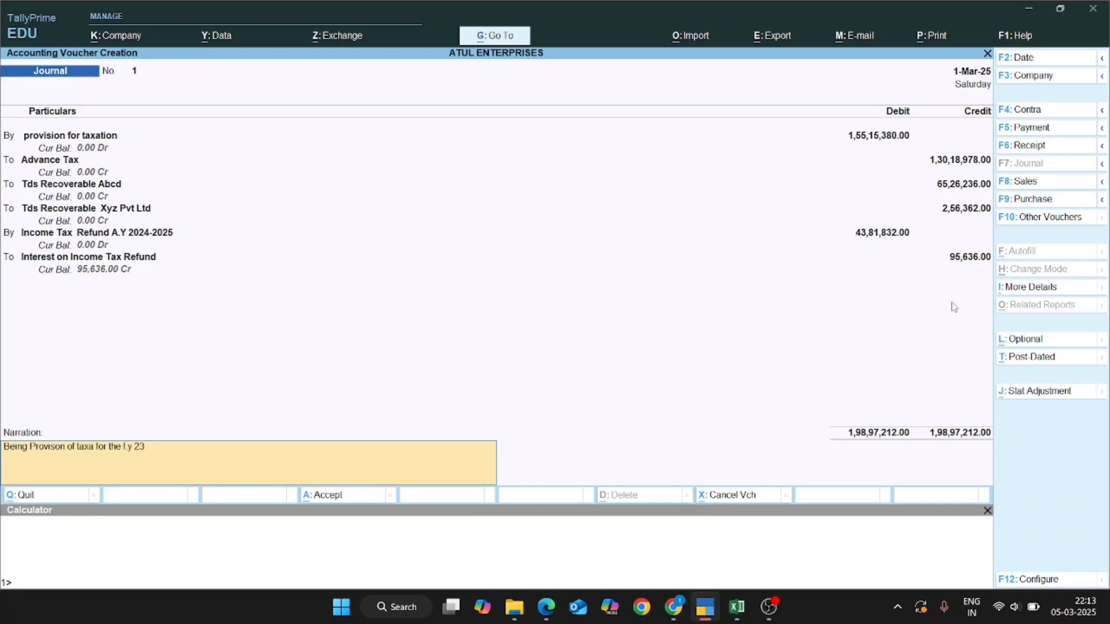
Step: Complete the journal narration with financial year 23-2024, save the voucher, and leave voucher entry
text(024)
key(Return)
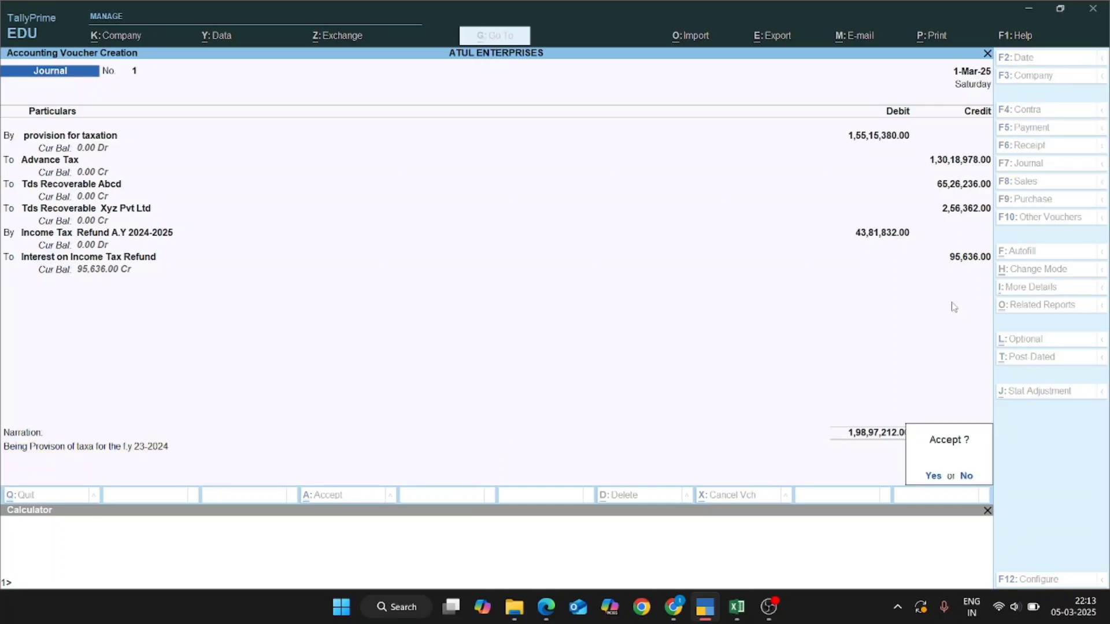
key(Return)
key(Escape)
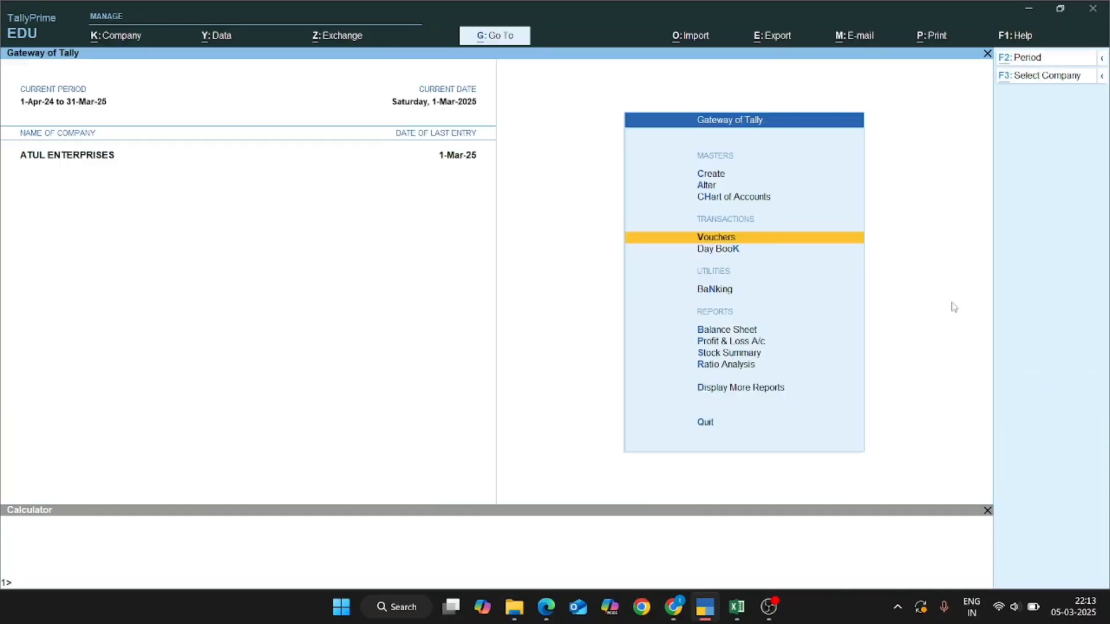
Step: Open the provision for taxation ledger and show its vouchers for the period starting 1-4
key(alt+F2)
key(Escape)
text(dal)
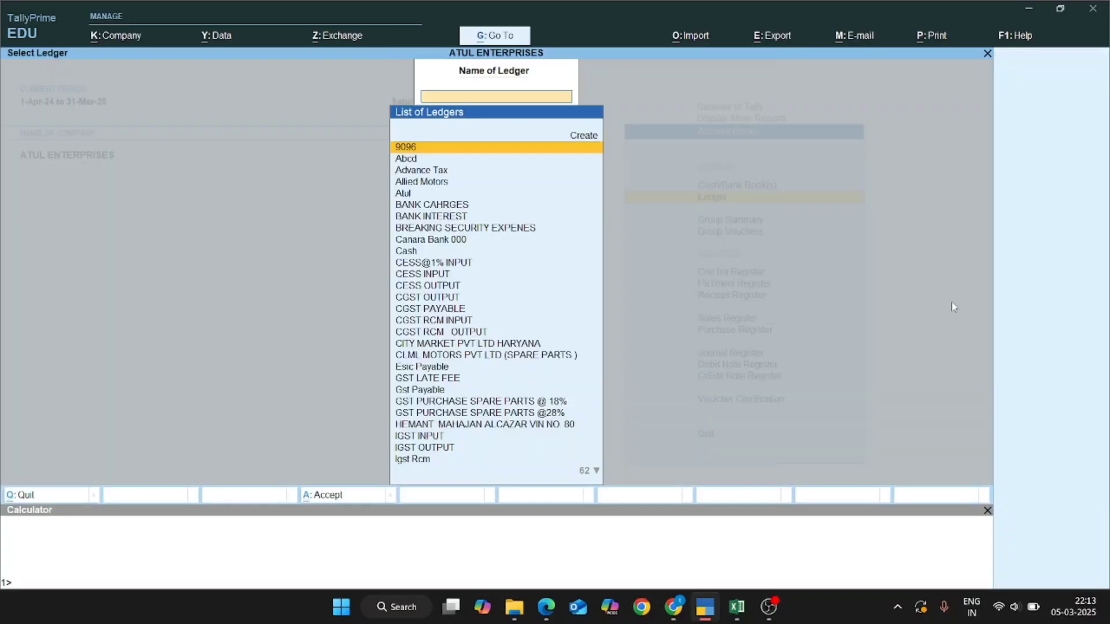
text(Prov)
key(Return)
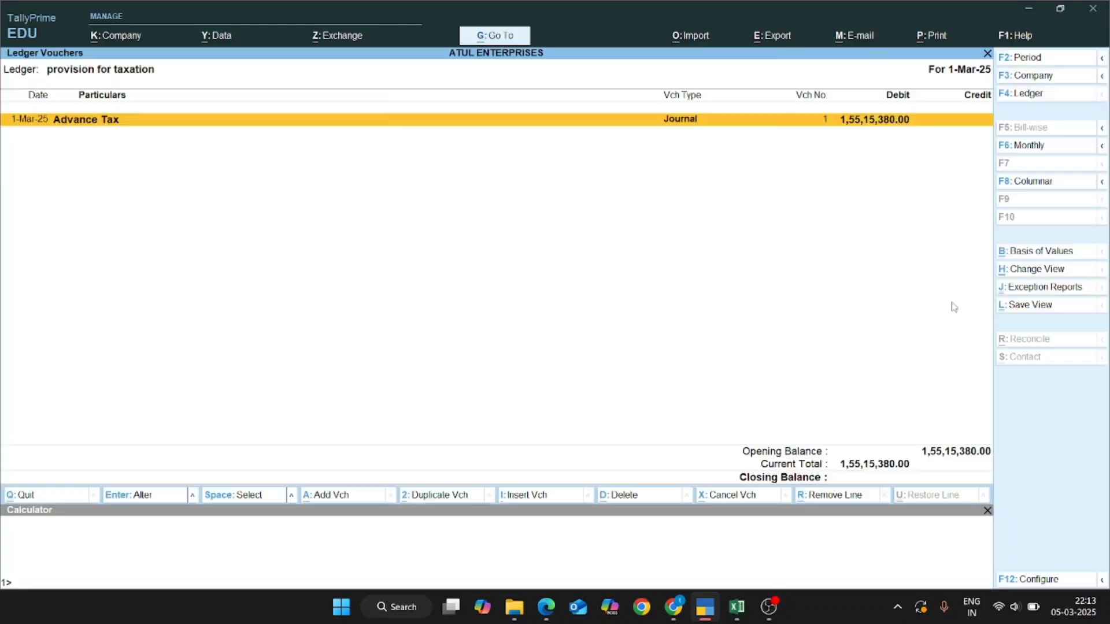
key(F2)
text(1-4)
key(Return)
key(Return)
Step: Switch to the Income Tax Refund A.Y 2024-2025 ledger, review its receipt and journal entries, and return to the report list
key(F4)
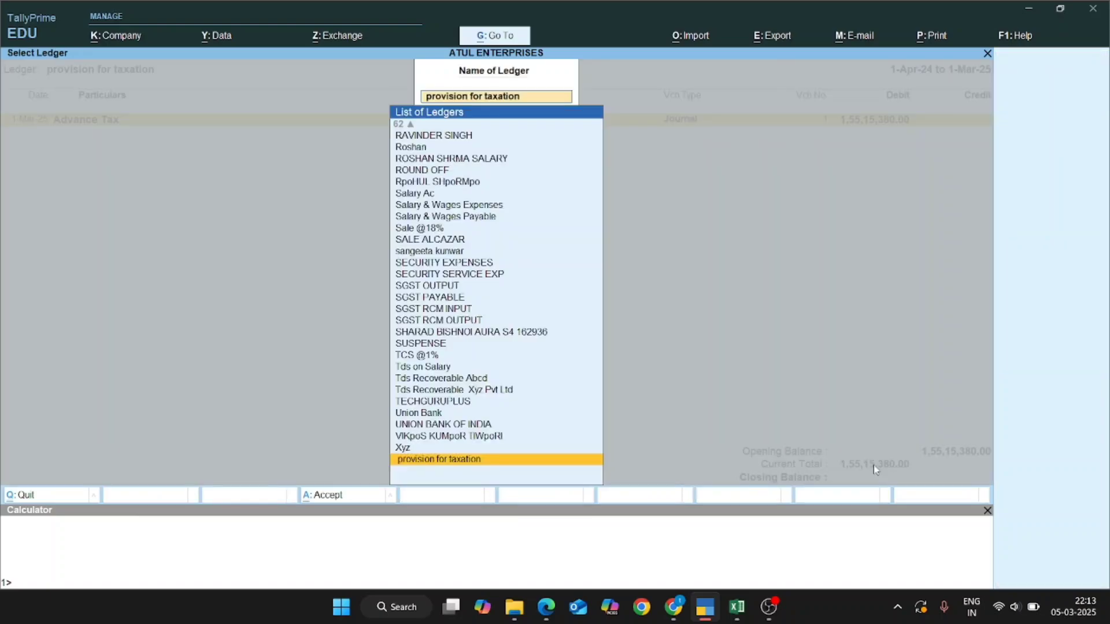
text(incom)
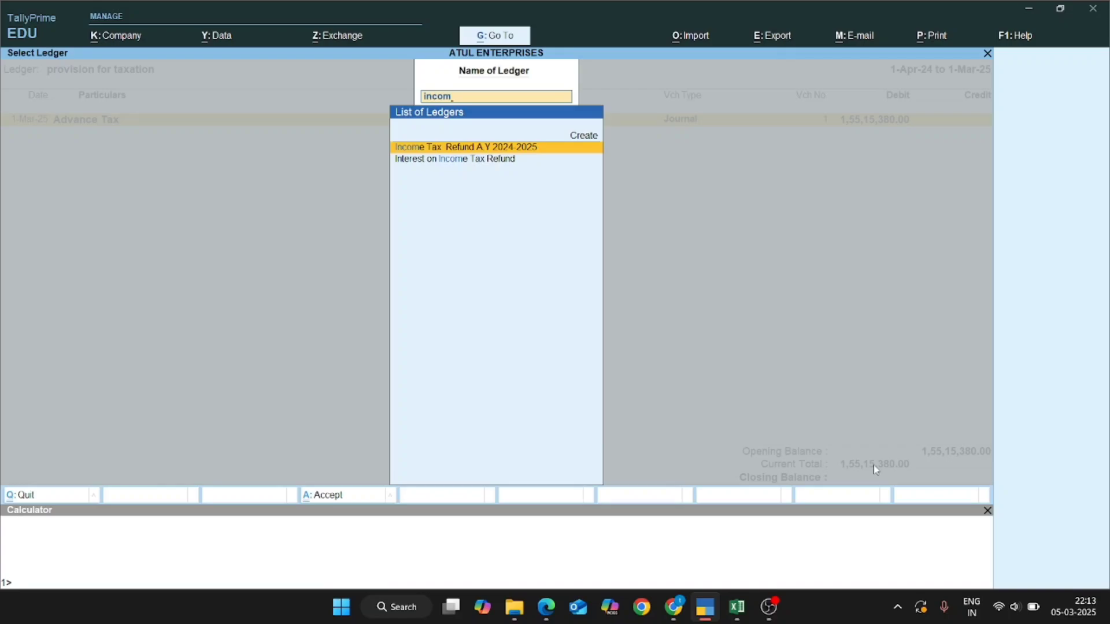
key(Return)
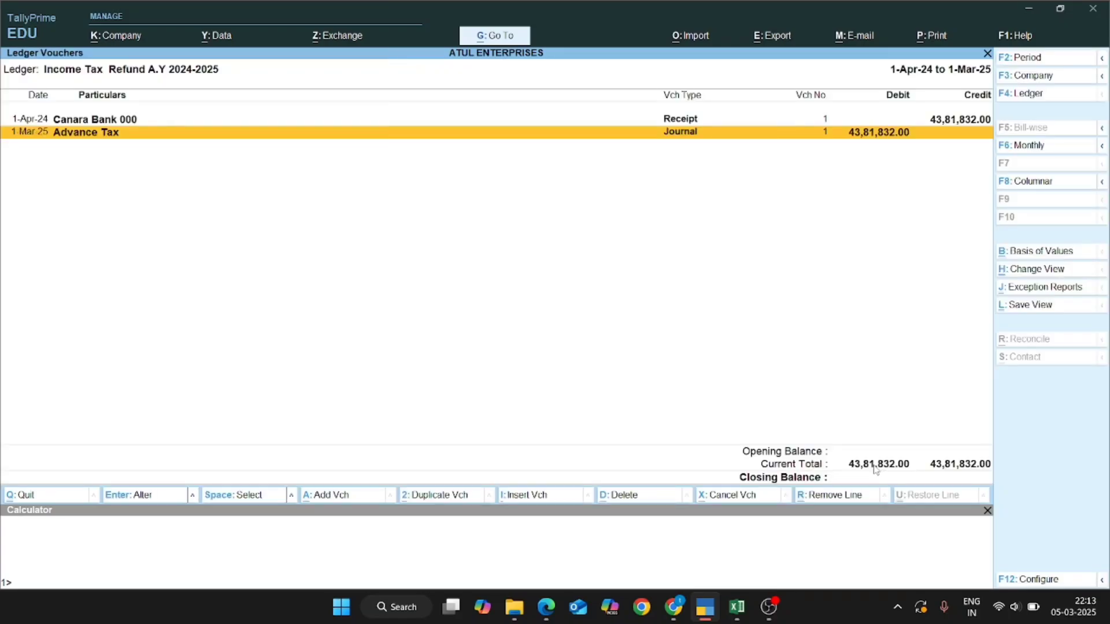
key(Up)
key(Down)
key(Up)
key(Down)
key(F4)
key(Escape)
key(Escape)
key(Escape)
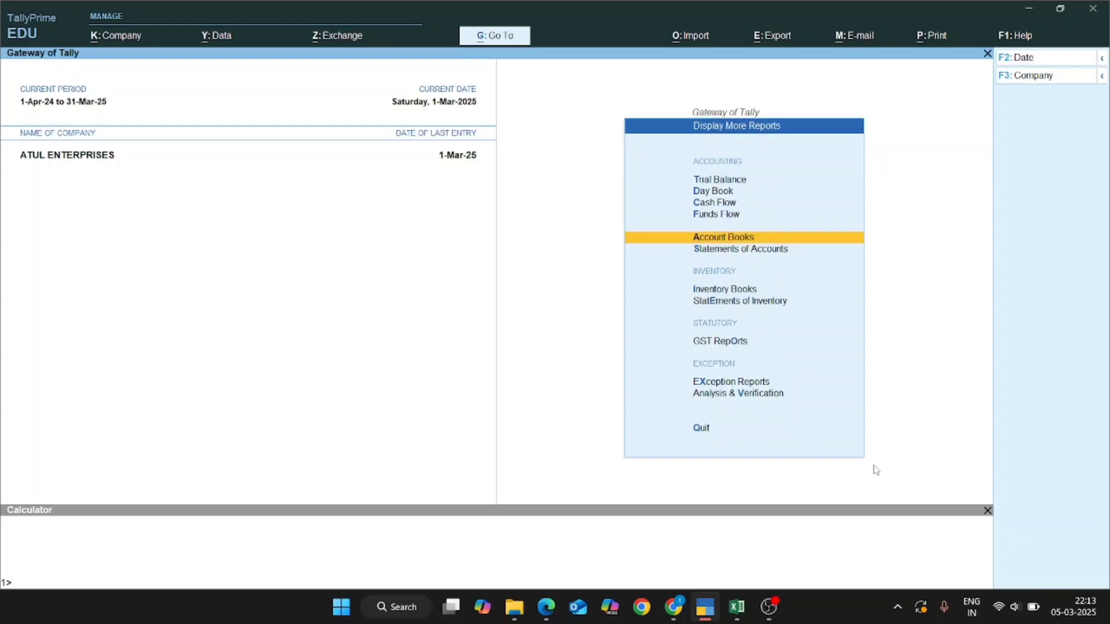
Step: Open the Balance Sheet and examine the Current Liabilities group
key(alt+F2)
key(Return)
key(Return)
key(b)
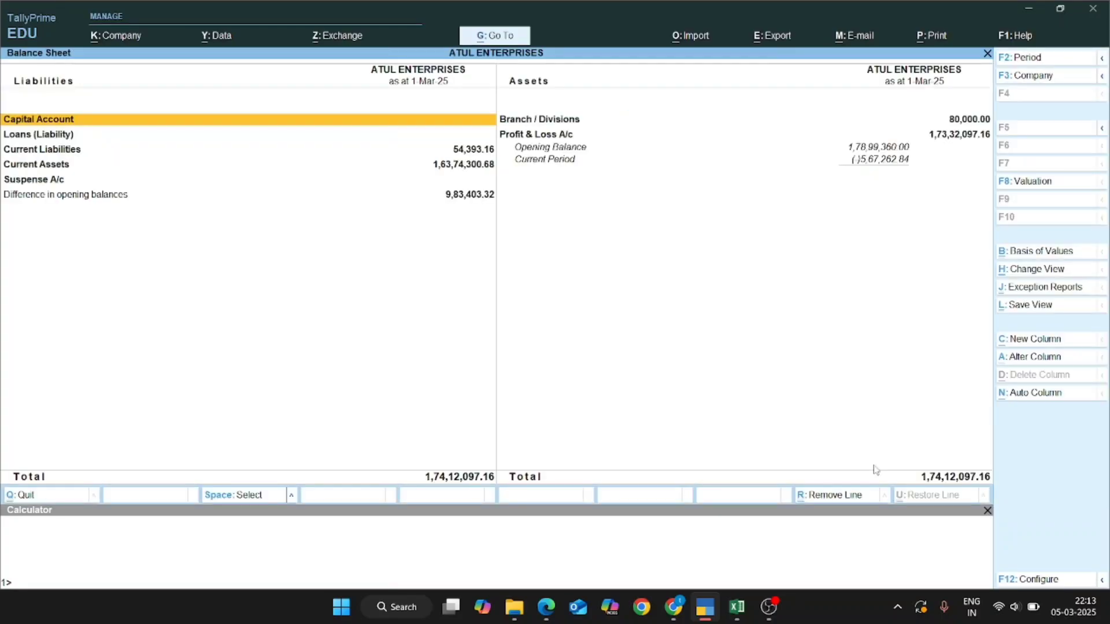
key(Right)
key(Down)
key(Left)
key(Down)
key(Return)
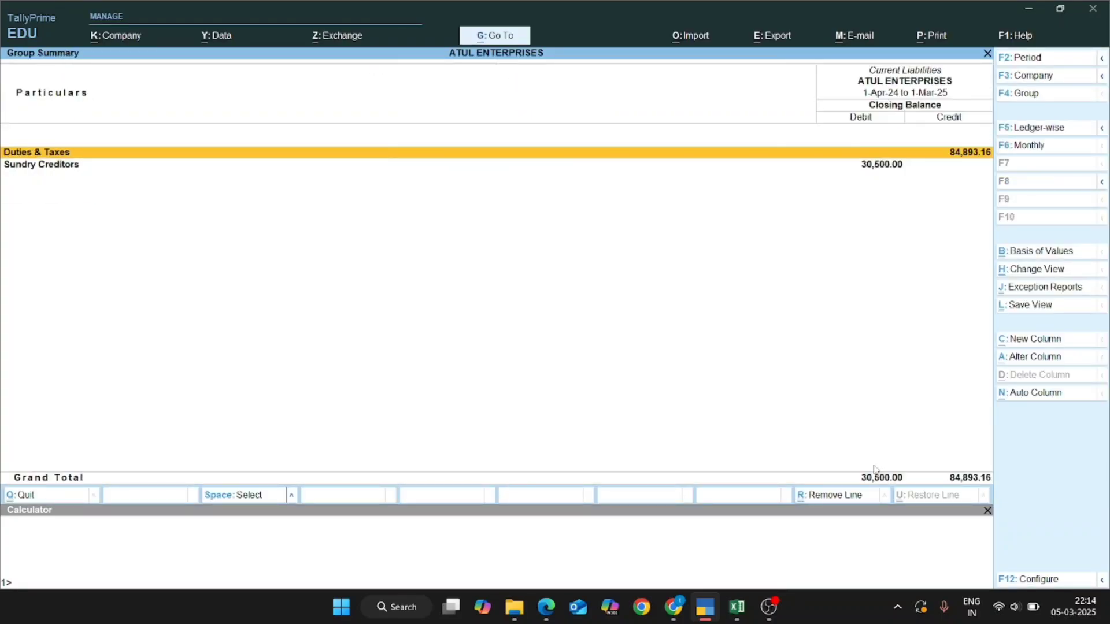
key(Escape)
Step: Open the Current Assets group summary and configure it to show opening balances and transactions
key(Down)
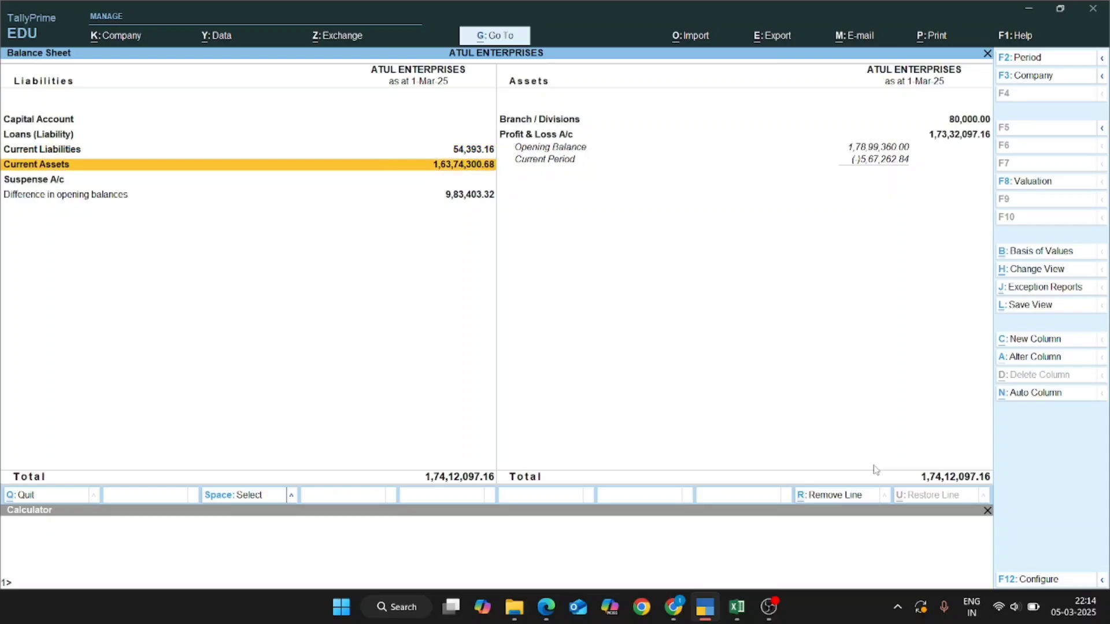
key(Return)
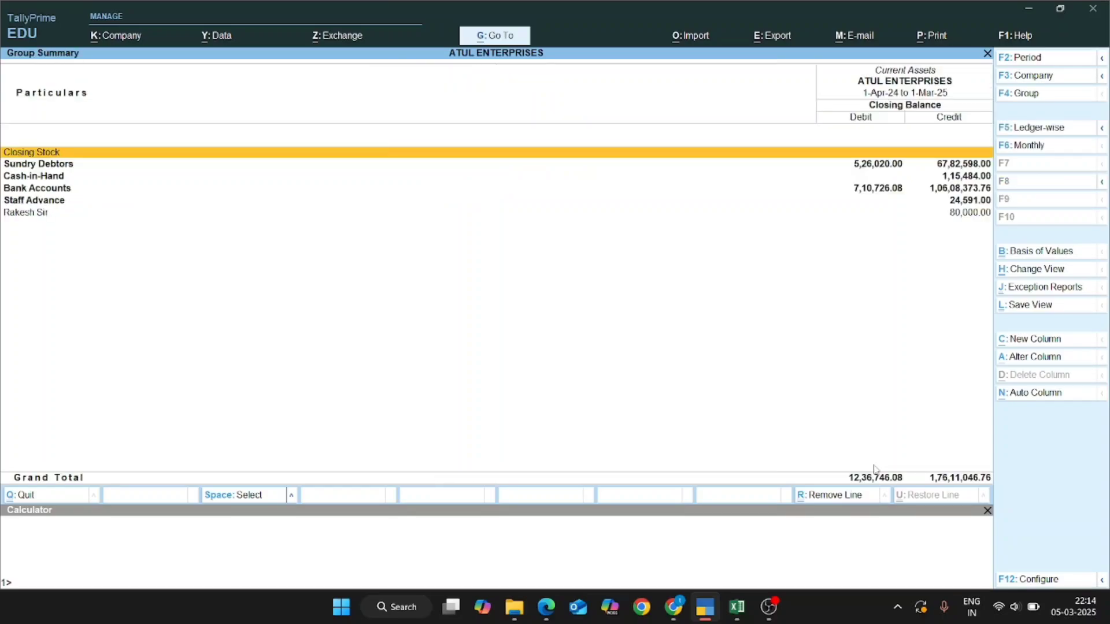
key(F12)
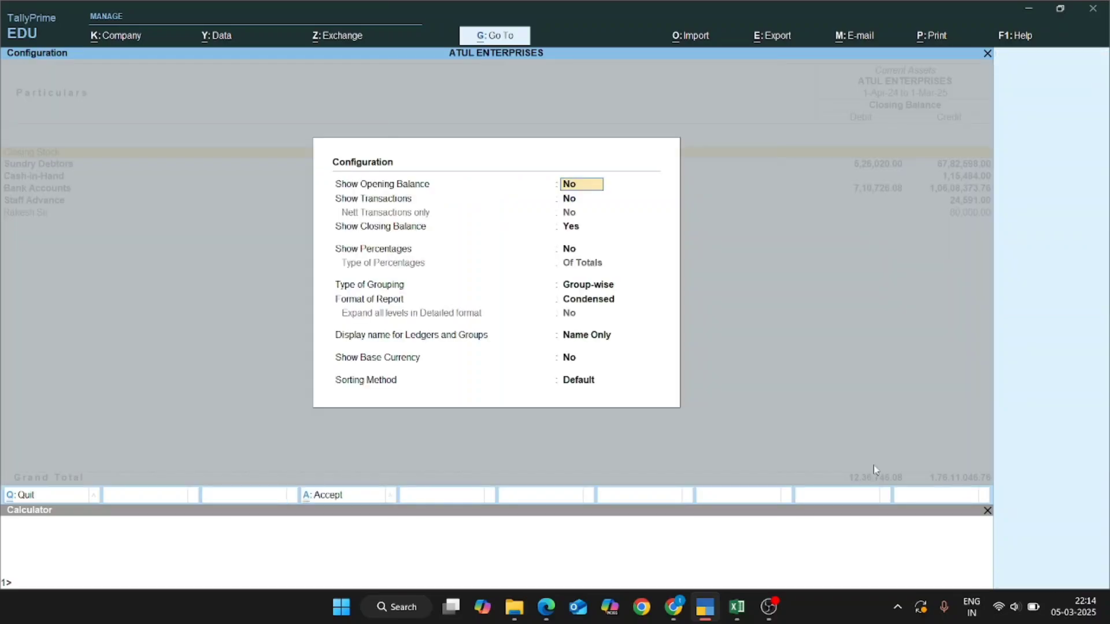
text(y)
key(Return)
text(y)
key(ctrl+a)
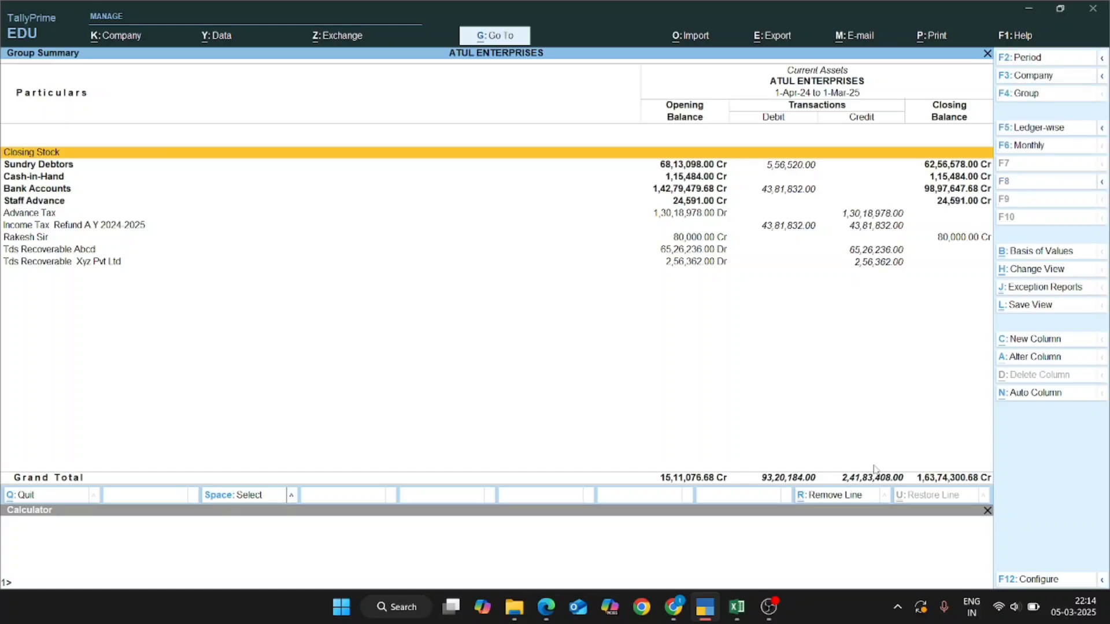
Step: Remove Closing Stock, Sundry Debtors, Cash-in-Hand, Bank Accounts, Staff Advance and the individual's ledger from the summary, leaving only the tax ledgers
key(shift+Down)
key(shift+Down)
key(shift+Down)
key(shift+Down)
key(Down)
key(Down)
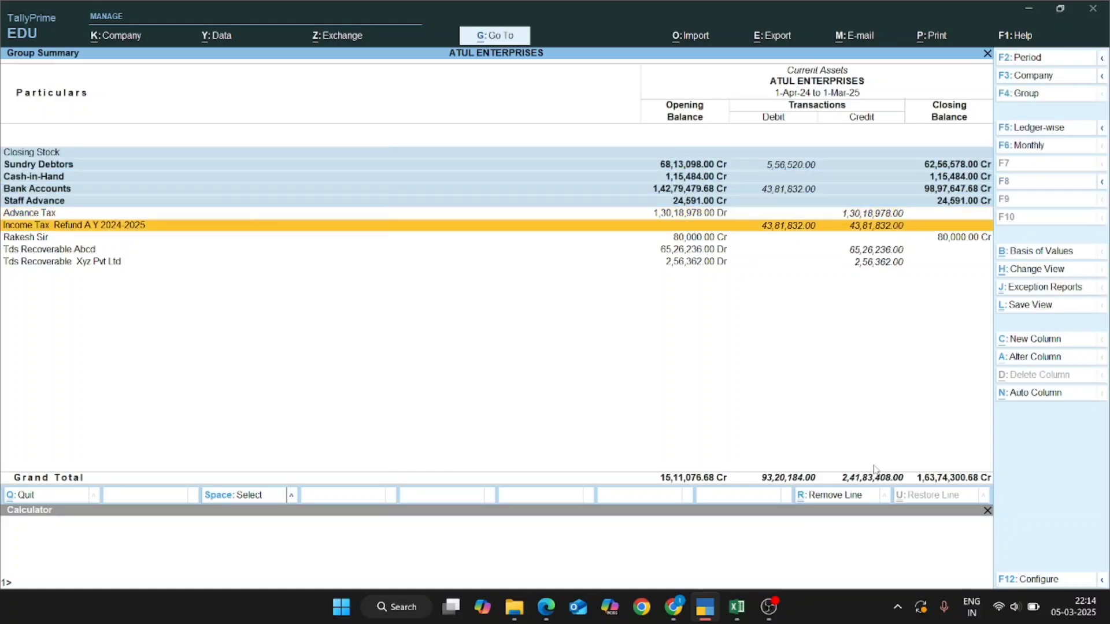
key(Down)
key(space)
key(alt+r)
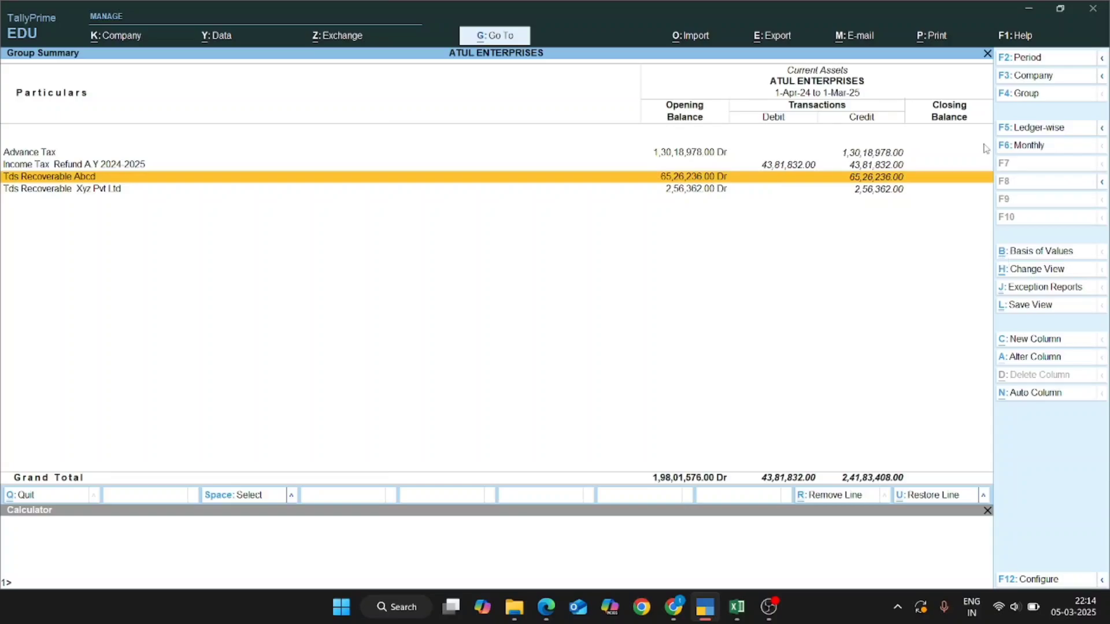
Step: Check the closing balance column for Advance Tax, the income tax refund and both TDS recoverable ledgers
click(967, 152)
key(Down)
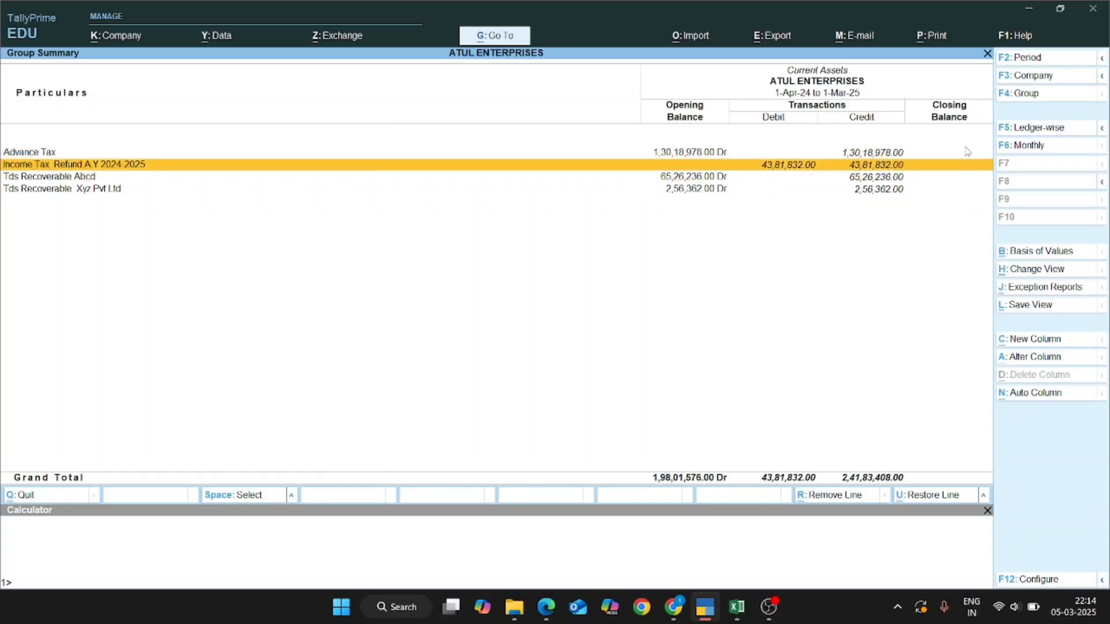
key(Down)
key(Down)
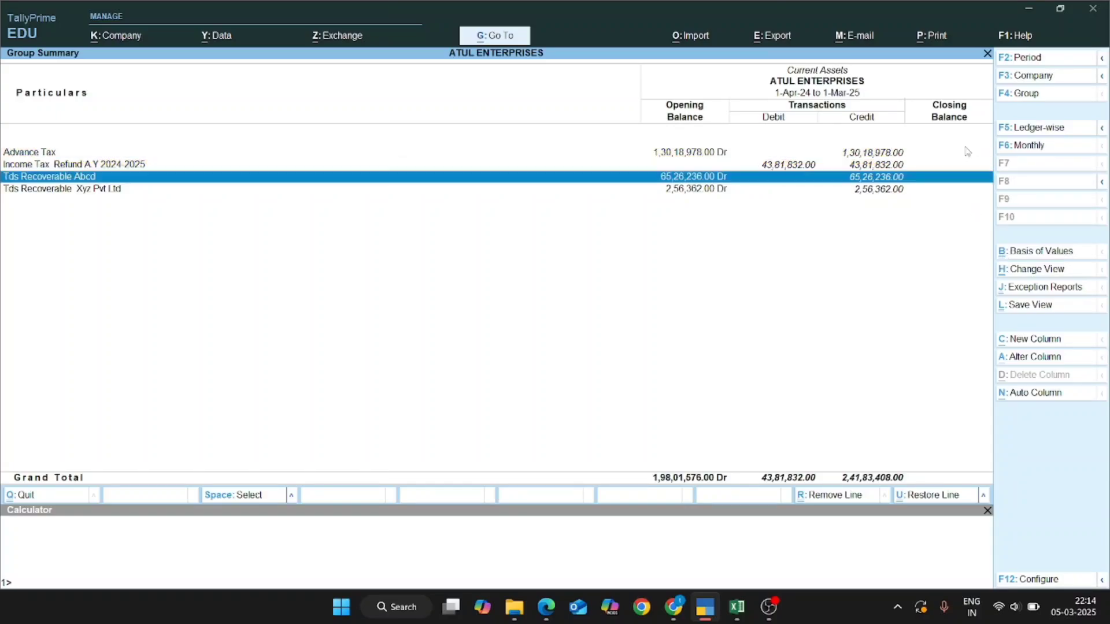
key(space)
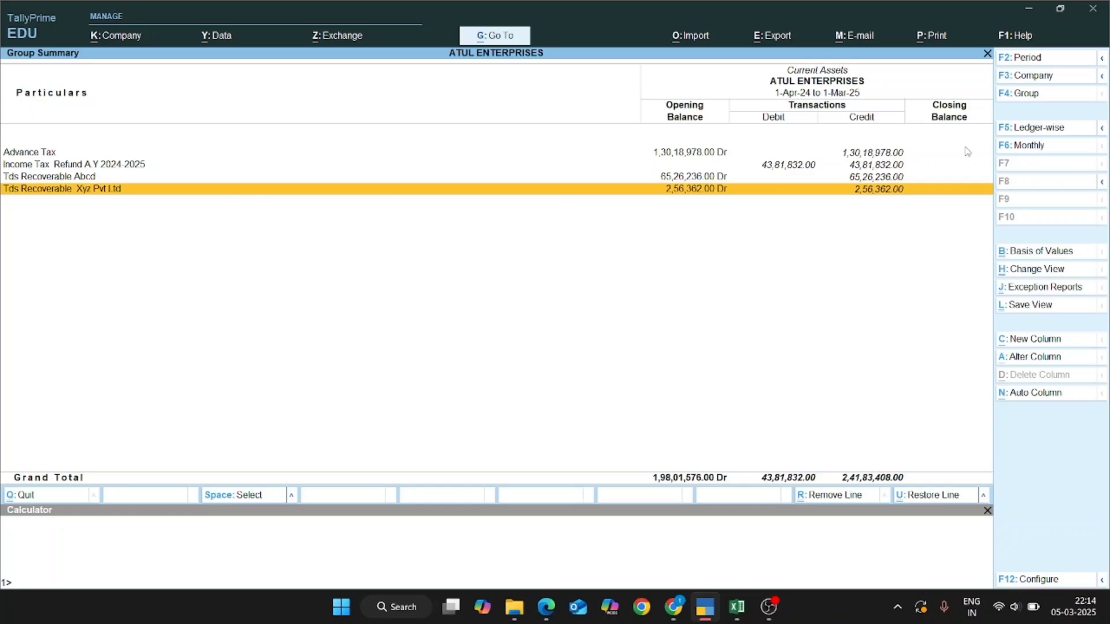
Step: Examine the Tds Recoverable Xyz Pvt Ltd ledger vouchers from the start of the year, and return to the group summary
key(Return)
key(Return)
key(F2)
key(Return)
key(Return)
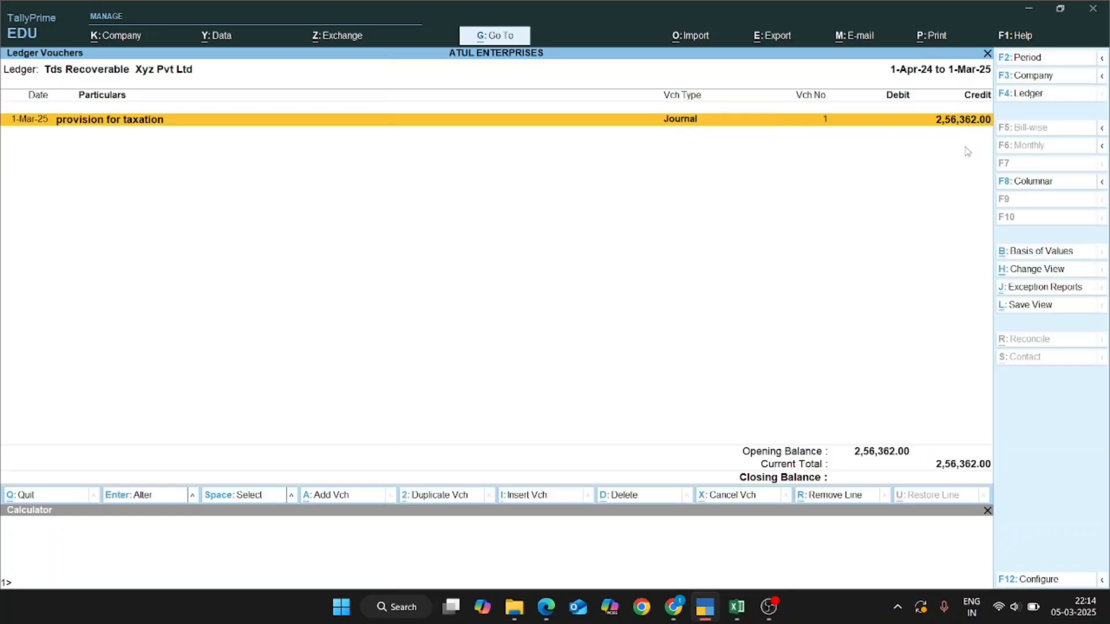
key(Escape)
key(Escape)
Step: Switch to the income tax return acknowledgement PDF in Edge and review its assessment year, filing date and tax figures
key(alt+Tab)
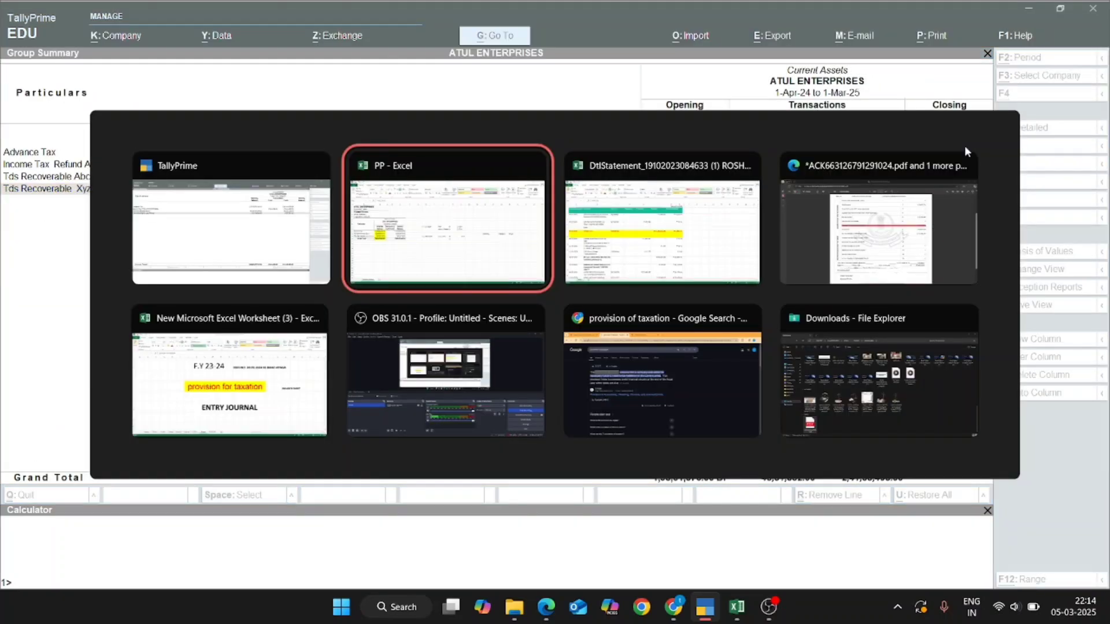
key(alt+Tab)
key(alt+Tab)
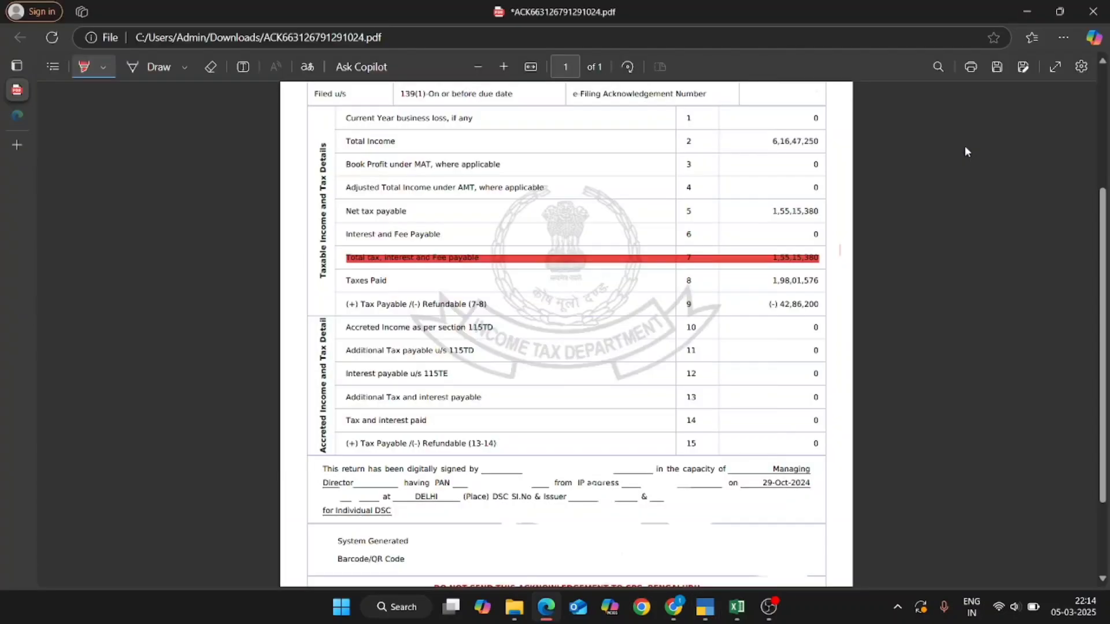
scroll(865, 326, up, 3)
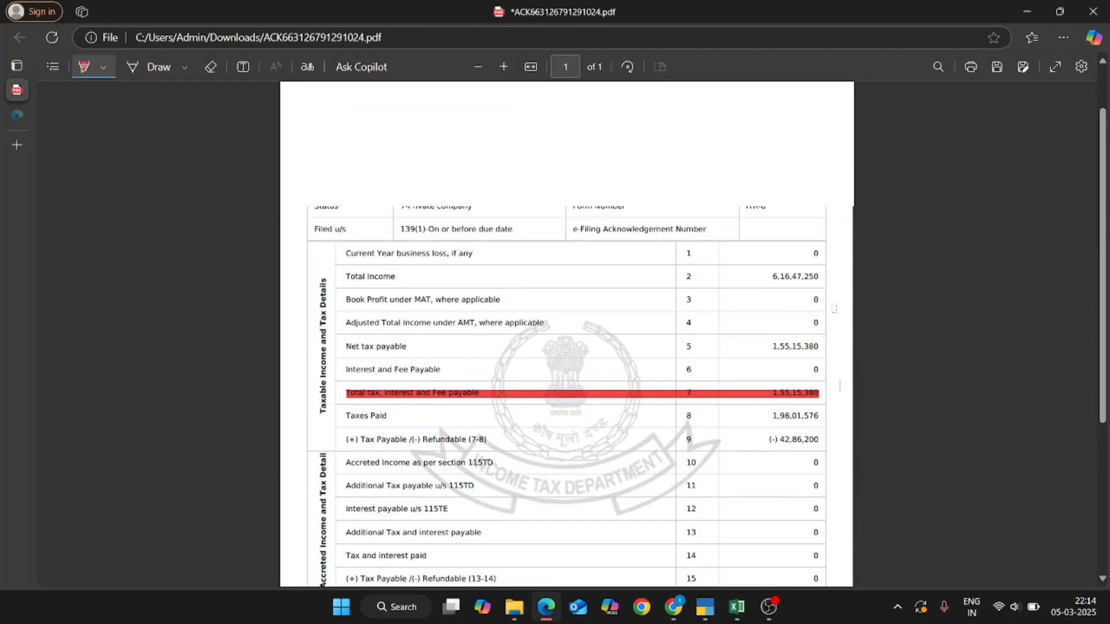
scroll(834, 308, up, 3)
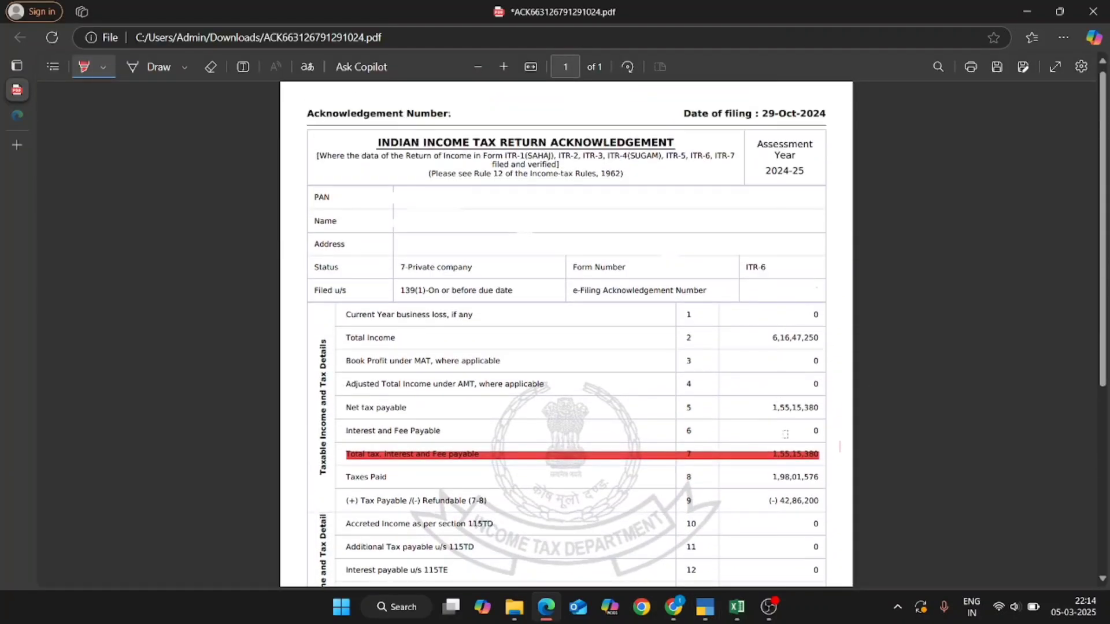
scroll(787, 438, down, 3)
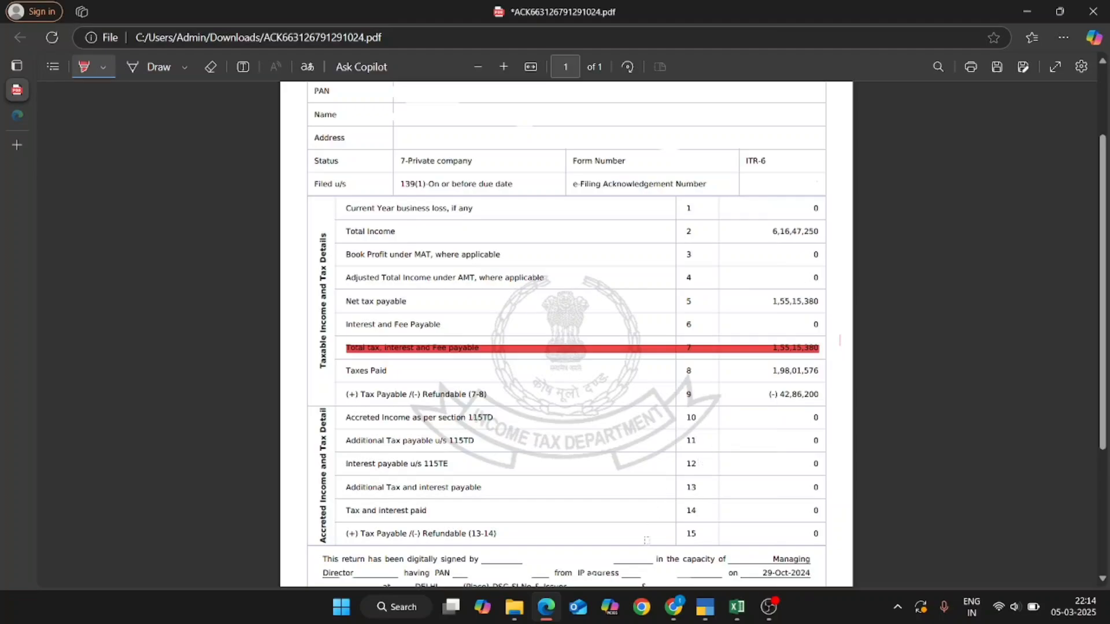
Step: Switch to the Income Tax e-Filing portal in Chrome, dismiss the find bar, and open the login page
click(673, 607)
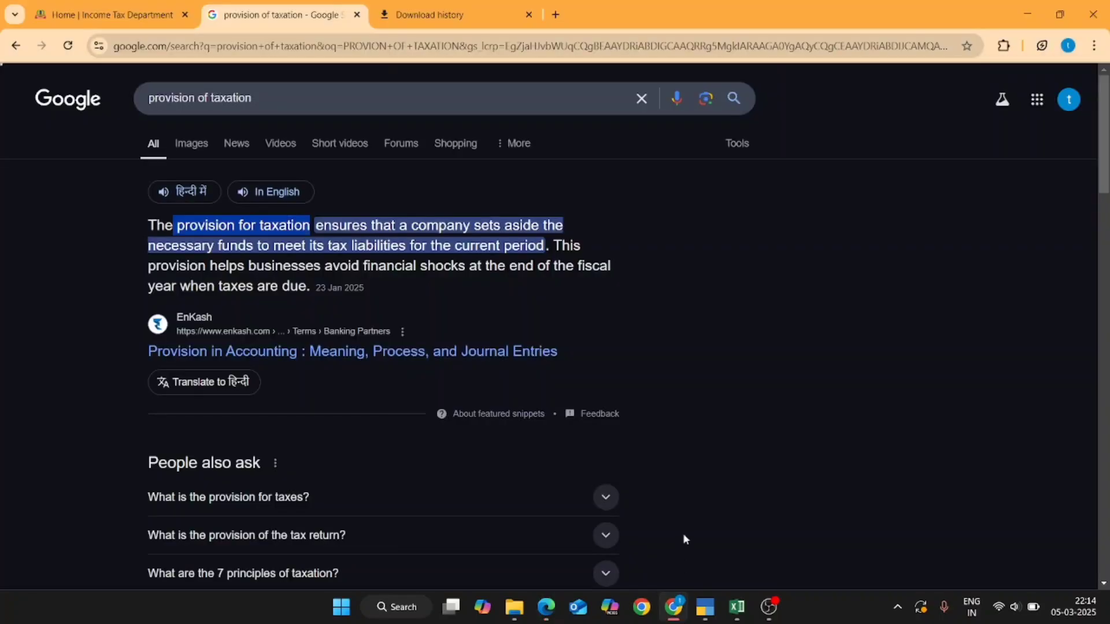
click(104, 14)
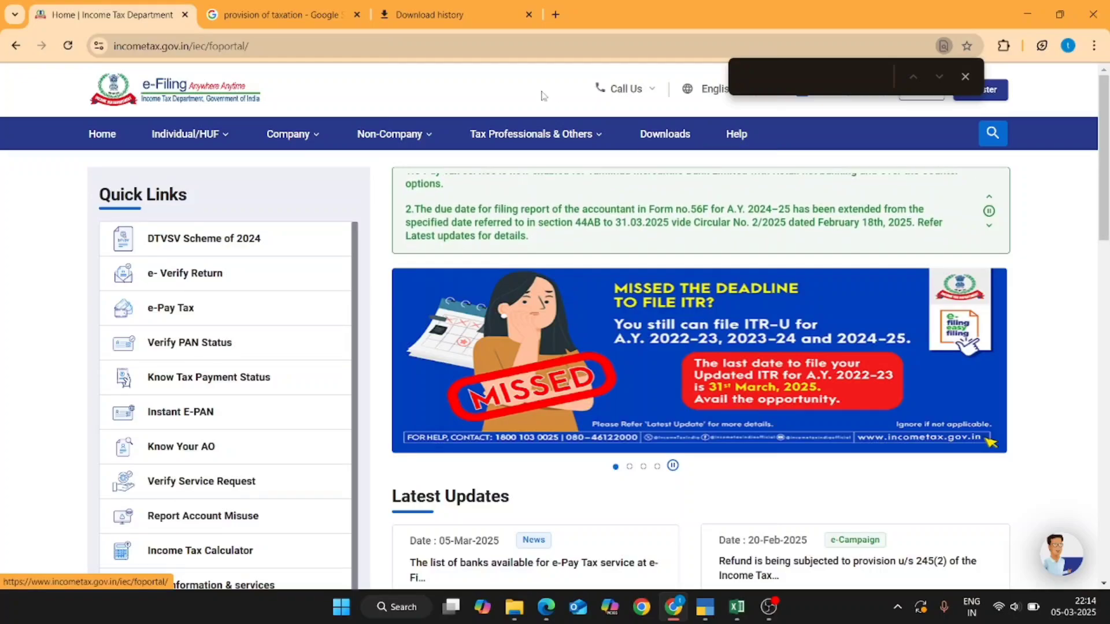
click(848, 77)
click(965, 77)
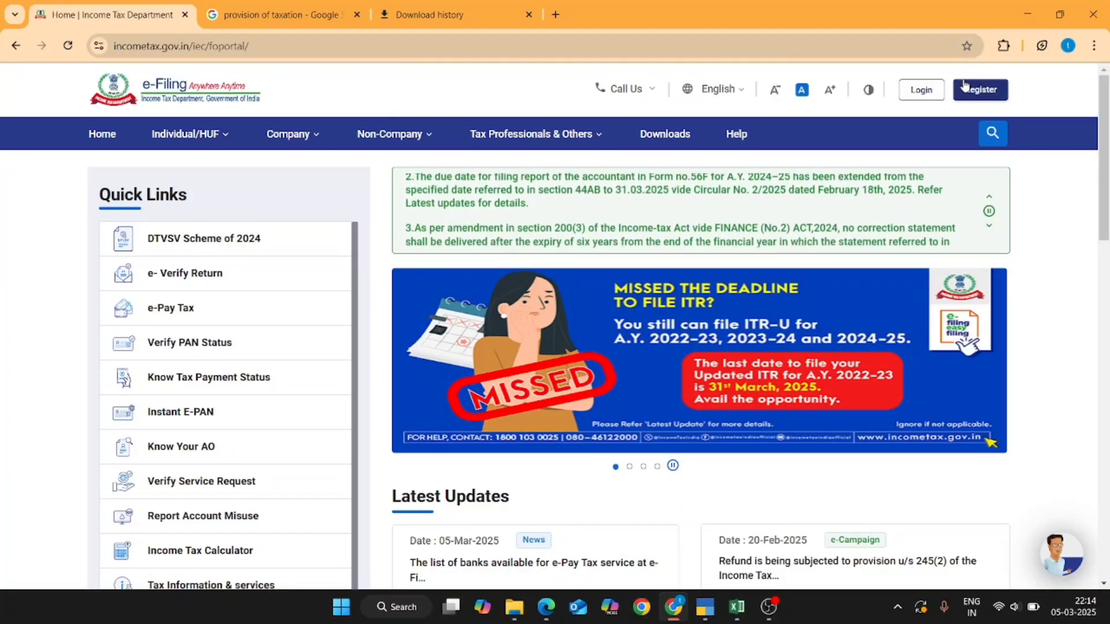
click(922, 90)
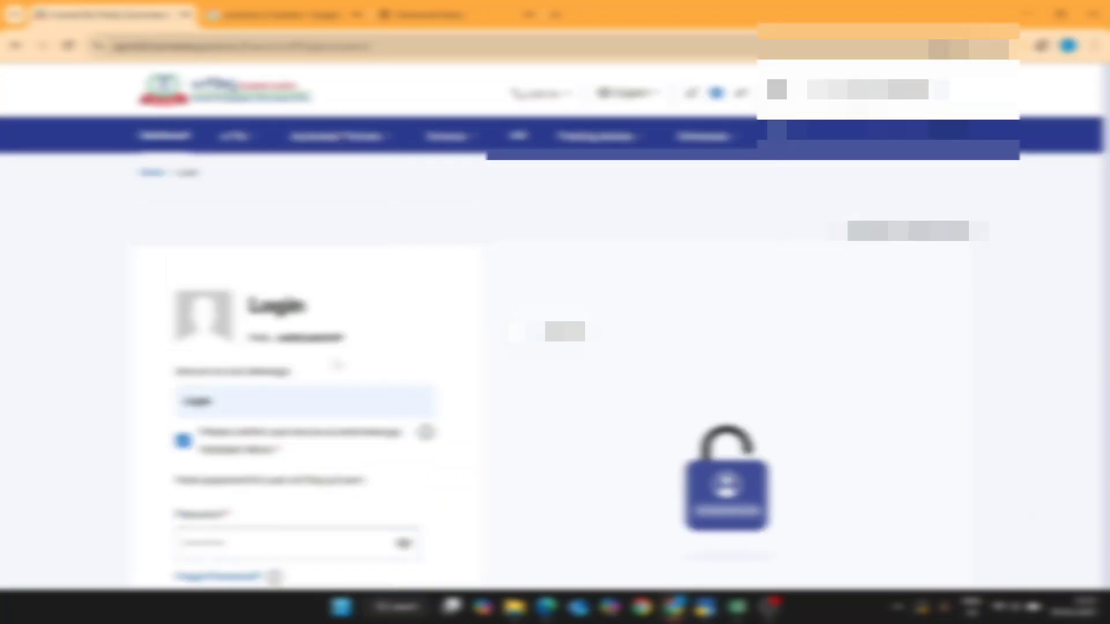
Step: Open the list of filed income tax returns on the e-Filing portal
click(243, 139)
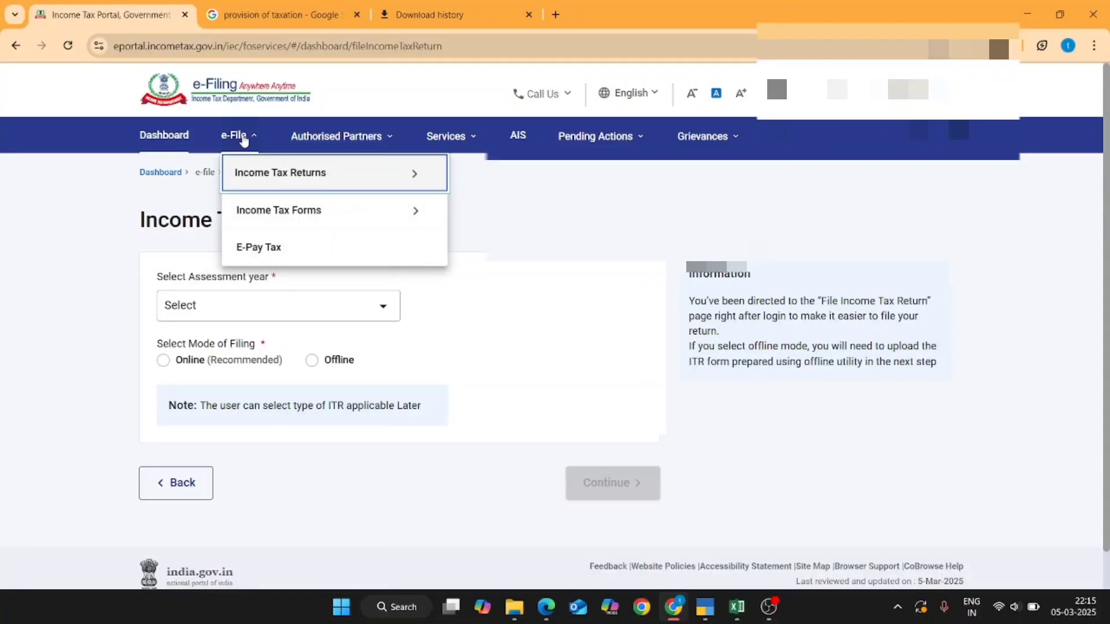
mouse_move(346, 174)
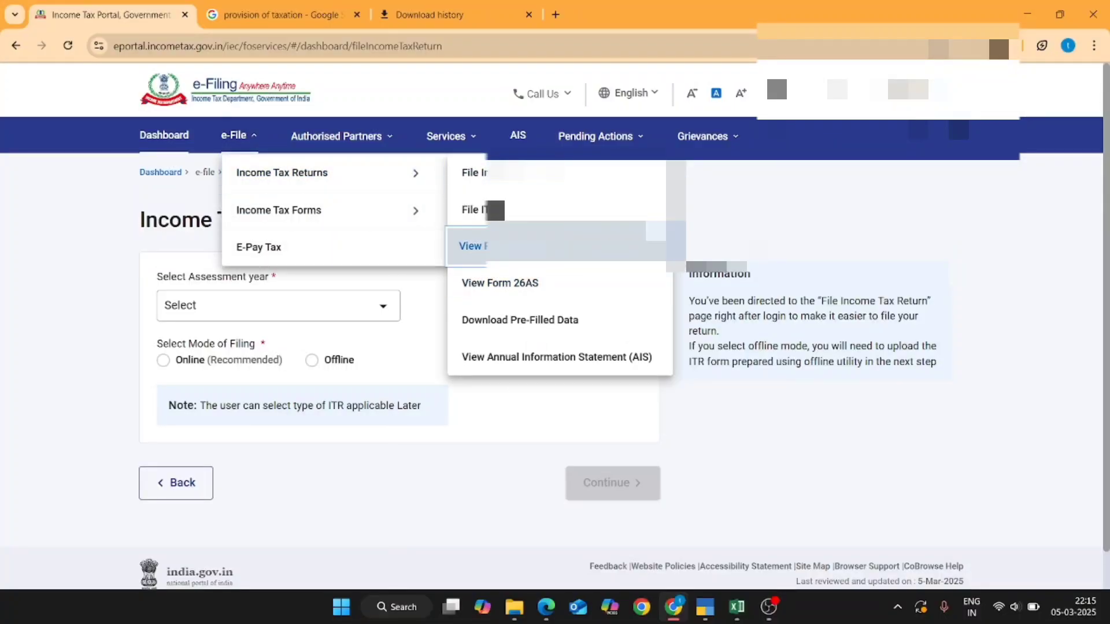
click(471, 245)
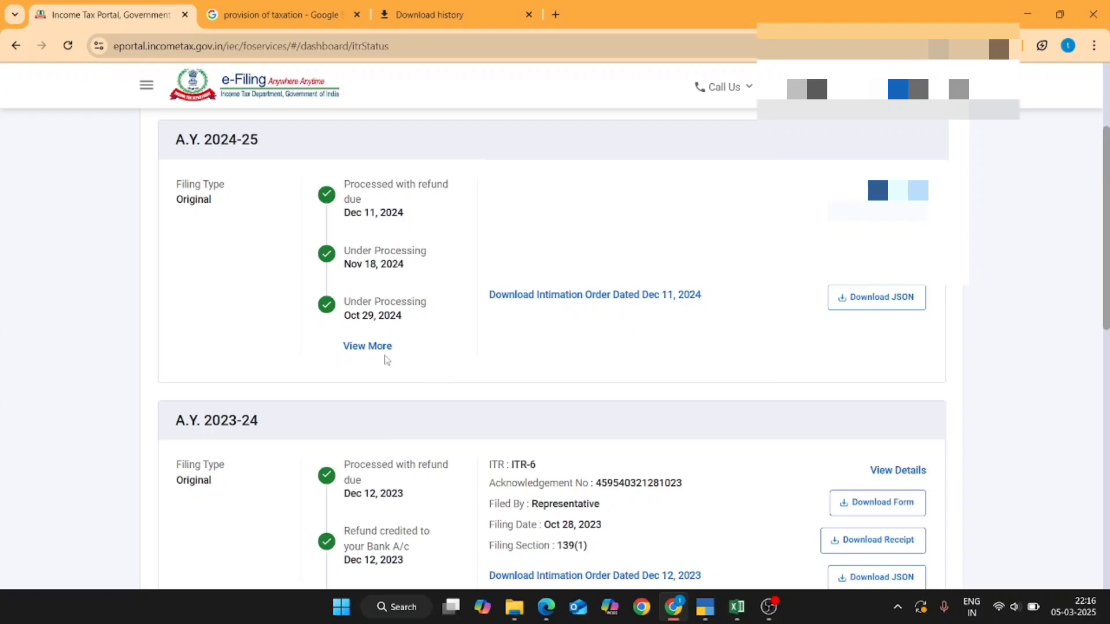
Step: Expand the A.Y. 2024-25 return's status timeline and examine its filing, e-verification and refund processing dates
double_click(389, 208)
click(409, 218)
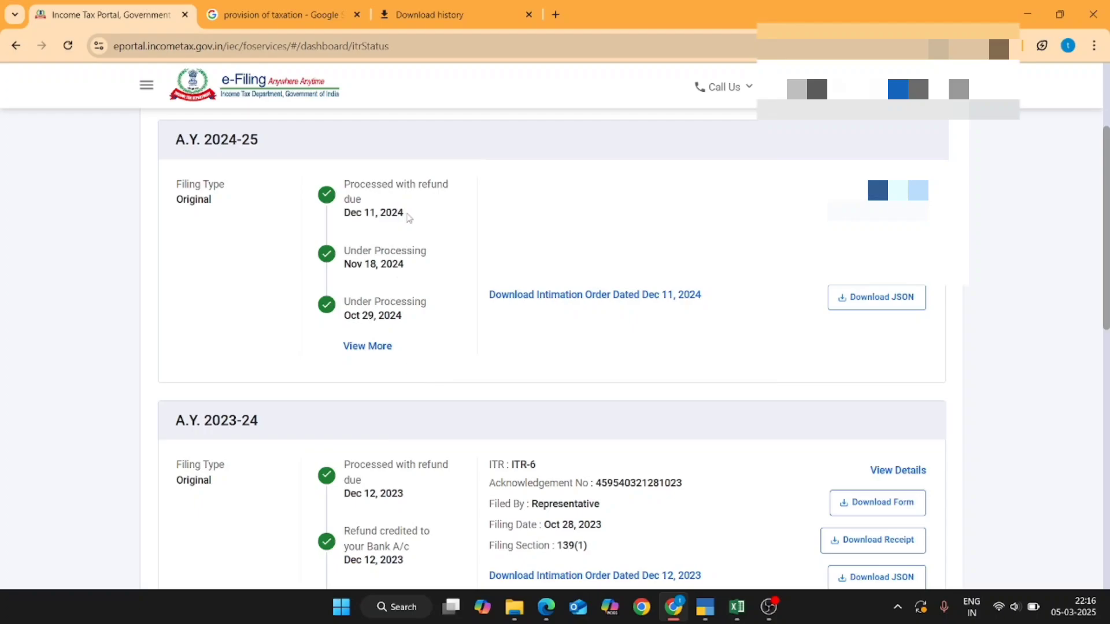
click(385, 347)
scroll(389, 348, down, 1)
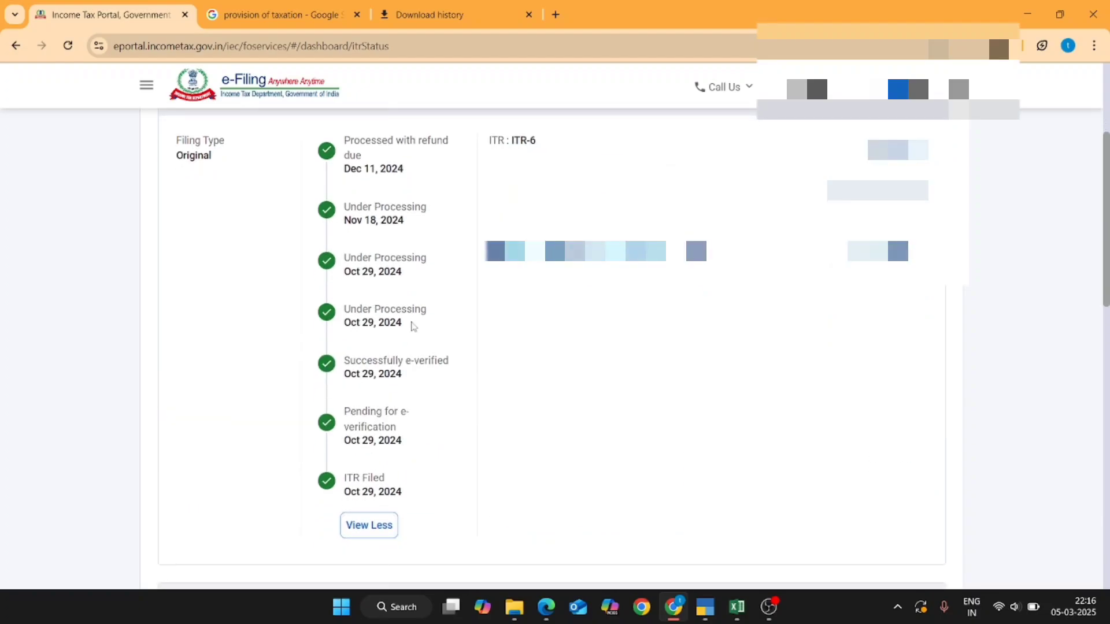
click(376, 173)
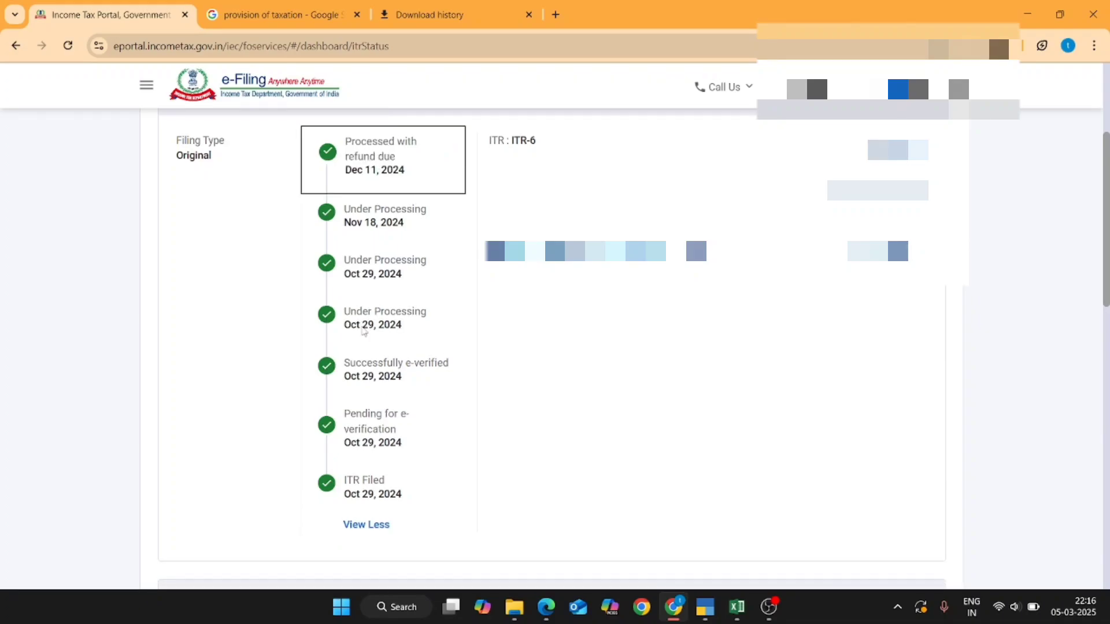
Step: Compare the ITR Filed stage with the refund processing stage in the status timeline and highlight the refund processing date
click(375, 481)
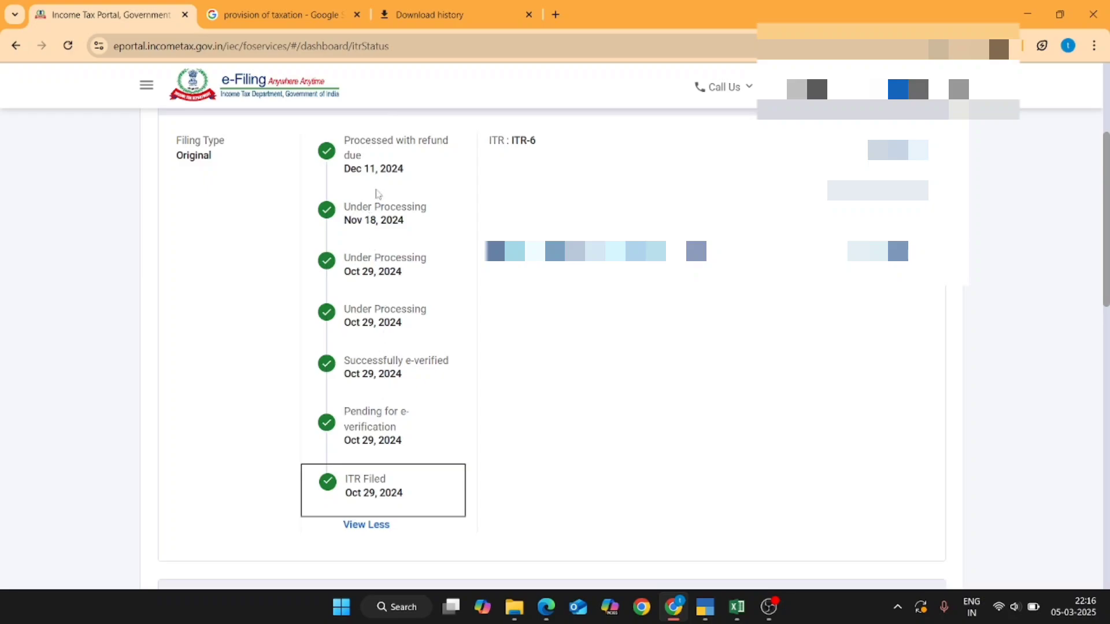
click(380, 168)
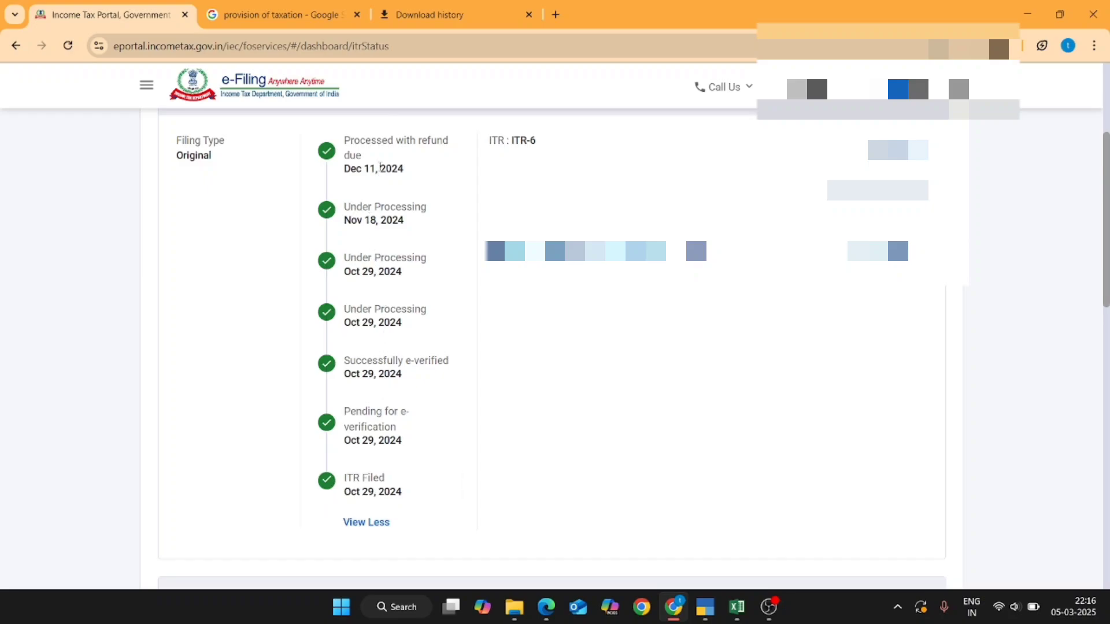
triple_click(380, 168)
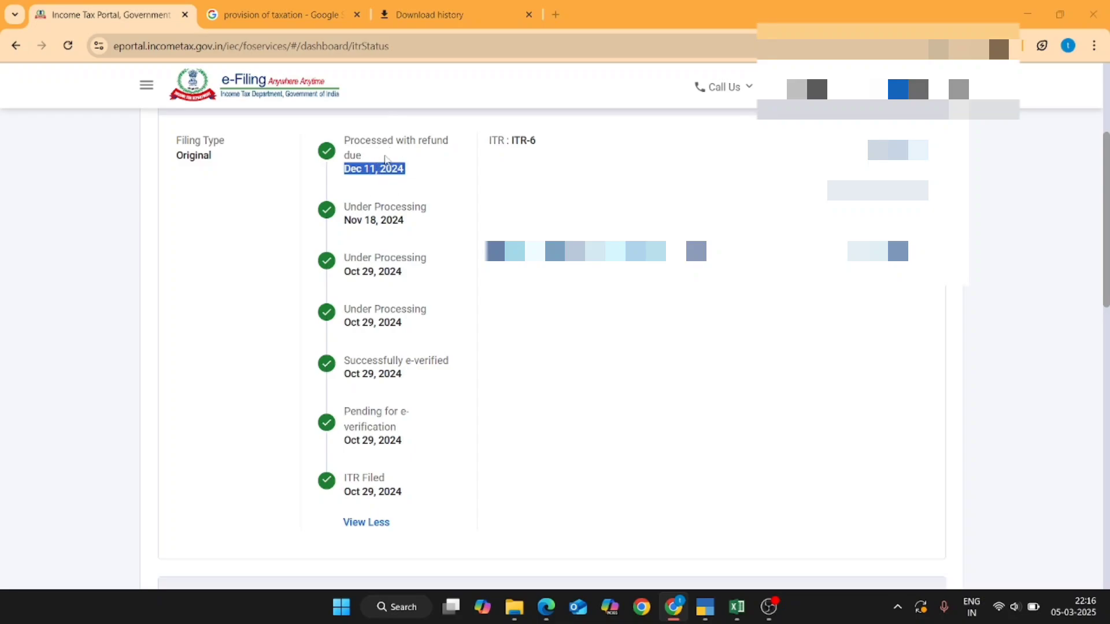
Step: Switch to the income tax return acknowledgement PDF in Edge and check its total tax payable, taxes paid and refundable rows
key(alt+Tab)
key(alt+Tab)
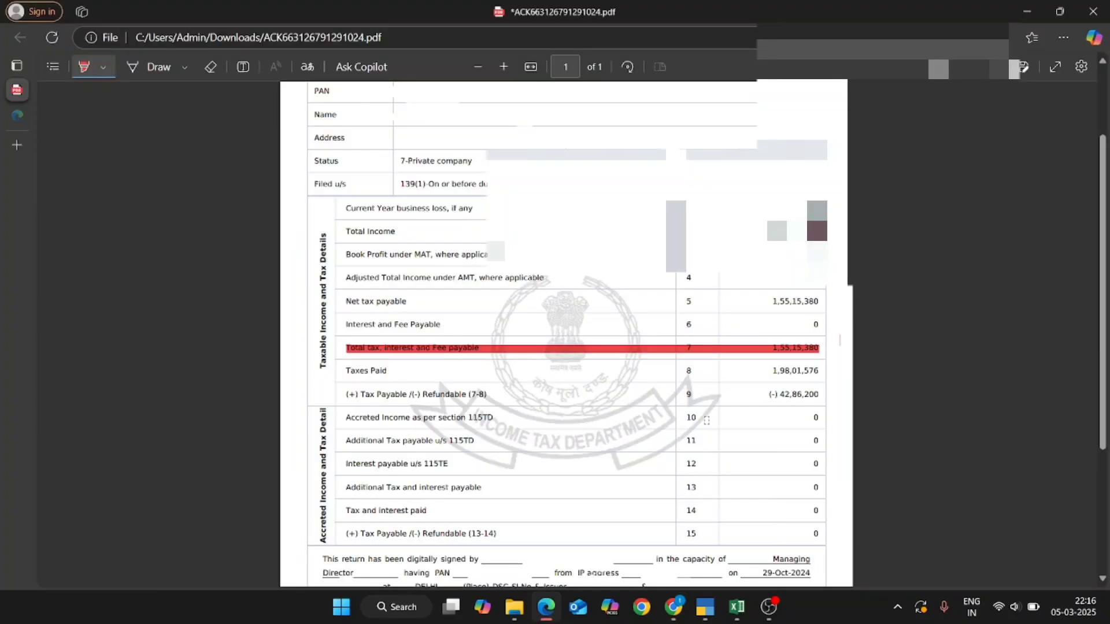
scroll(812, 444, up, 3)
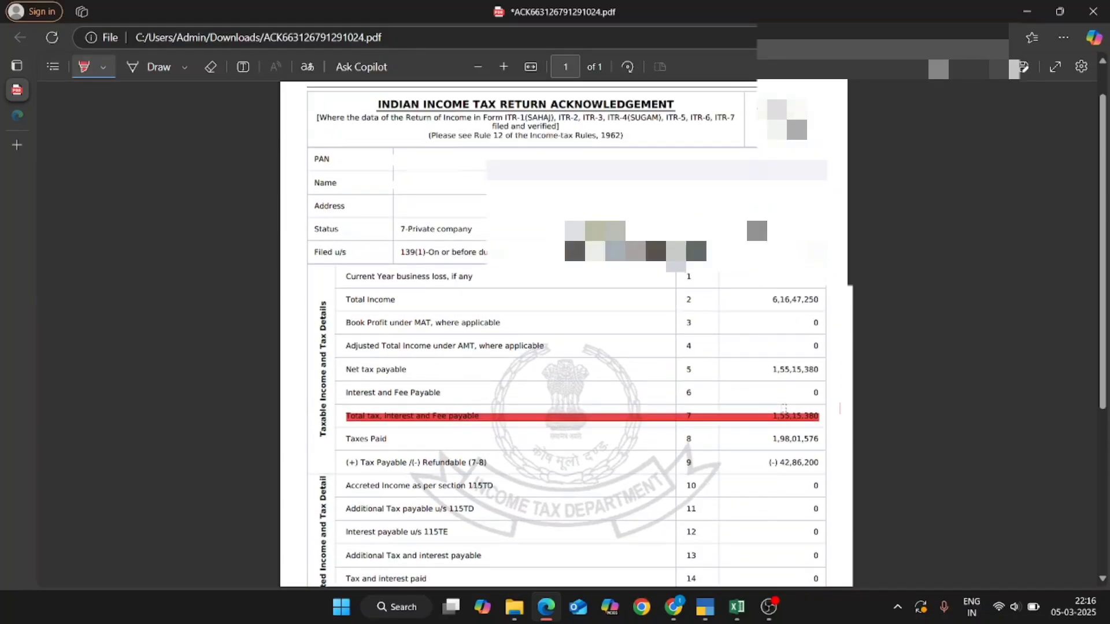
scroll(783, 409, down, 3)
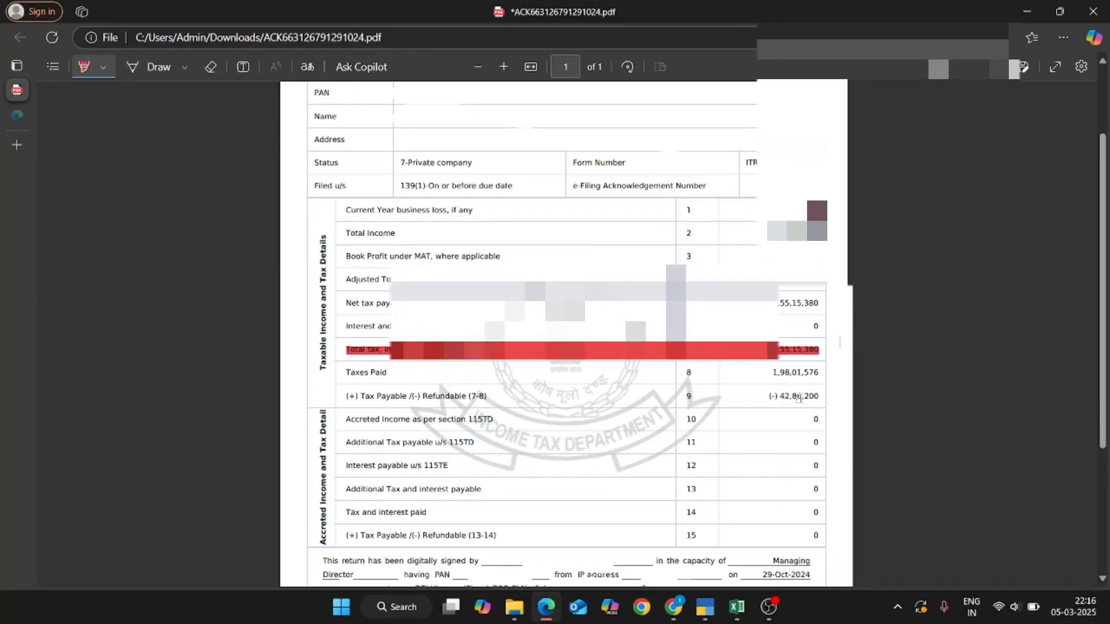
double_click(798, 399)
click(835, 300)
scroll(834, 300, down, 1)
Step: Switch to the PP workbook in Excel to review the current assets summary and the refund calculation beside it
key(alt+Tab)
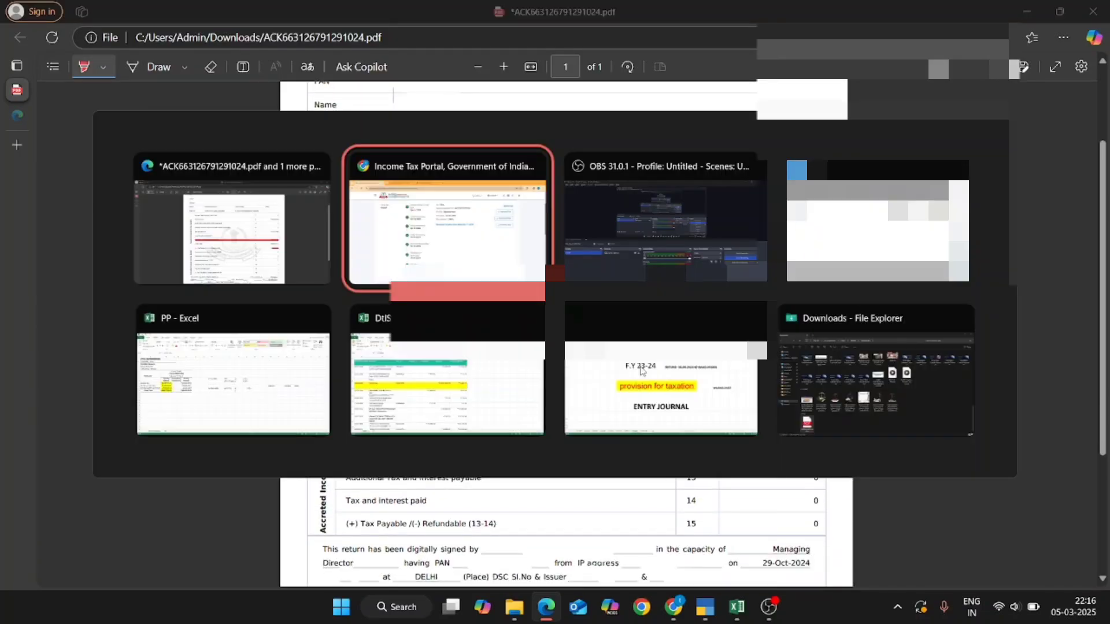
key(Tab)
key(Tab)
key(Tab)
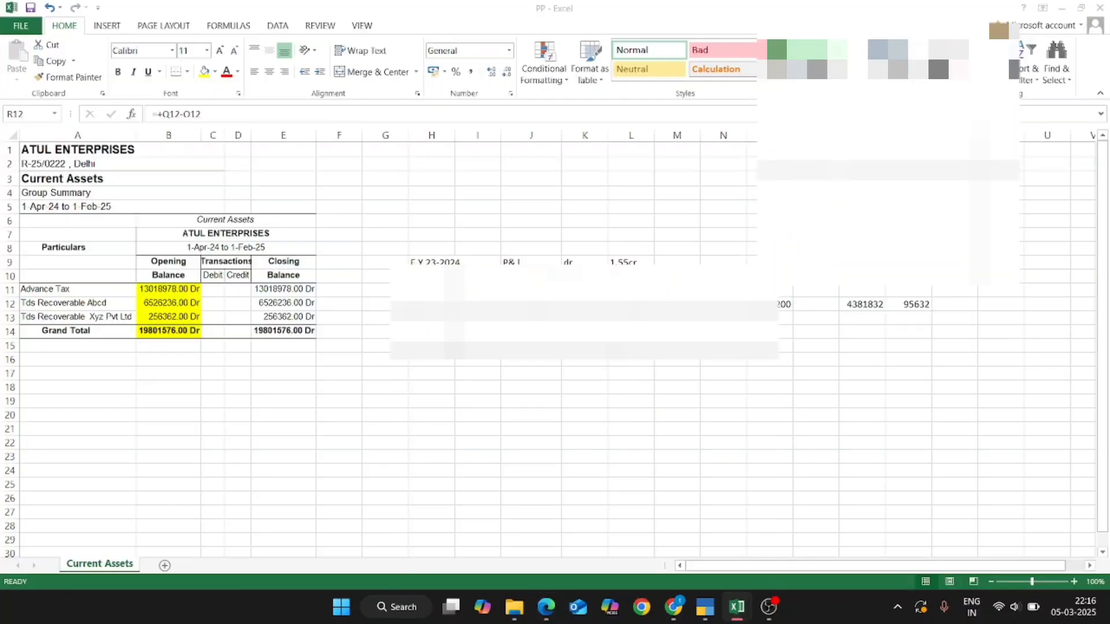
Step: Switch to the bank statement workbook in Excel and check the highlighted income tax entry dated 03-03-2023
key(alt+Tab)
key(Tab)
key(Tab)
key(Tab)
key(Tab)
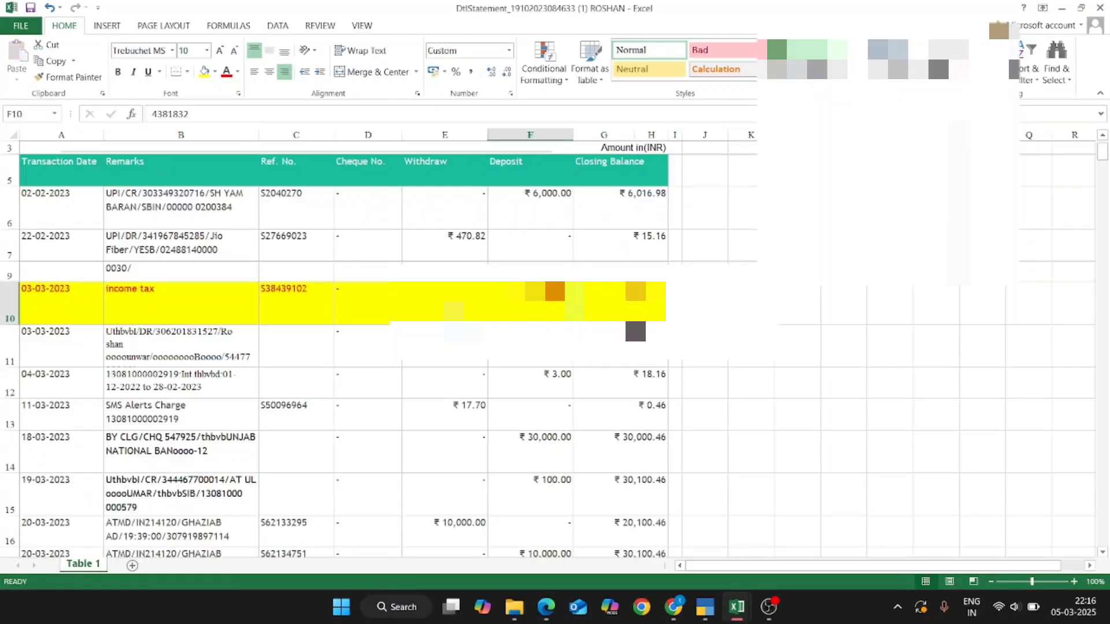
click(79, 315)
Step: Revisit the PP workbook in Excel, and switch back to the return acknowledgement PDF in Edge
key(alt+Tab)
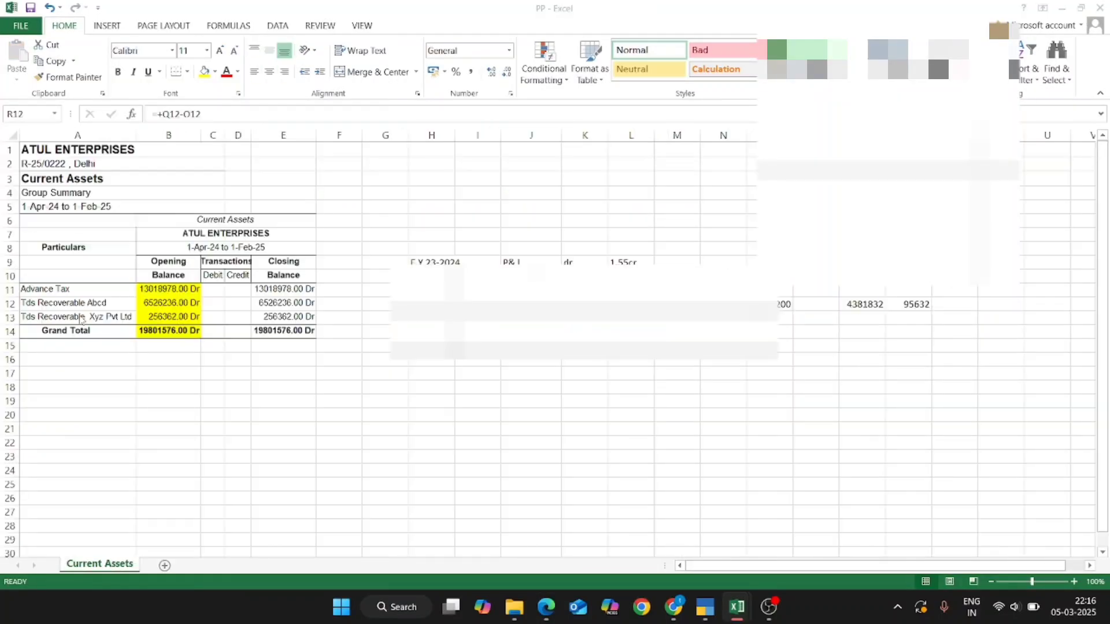
key(alt+Tab)
key(Tab)
key(alt+Tab)
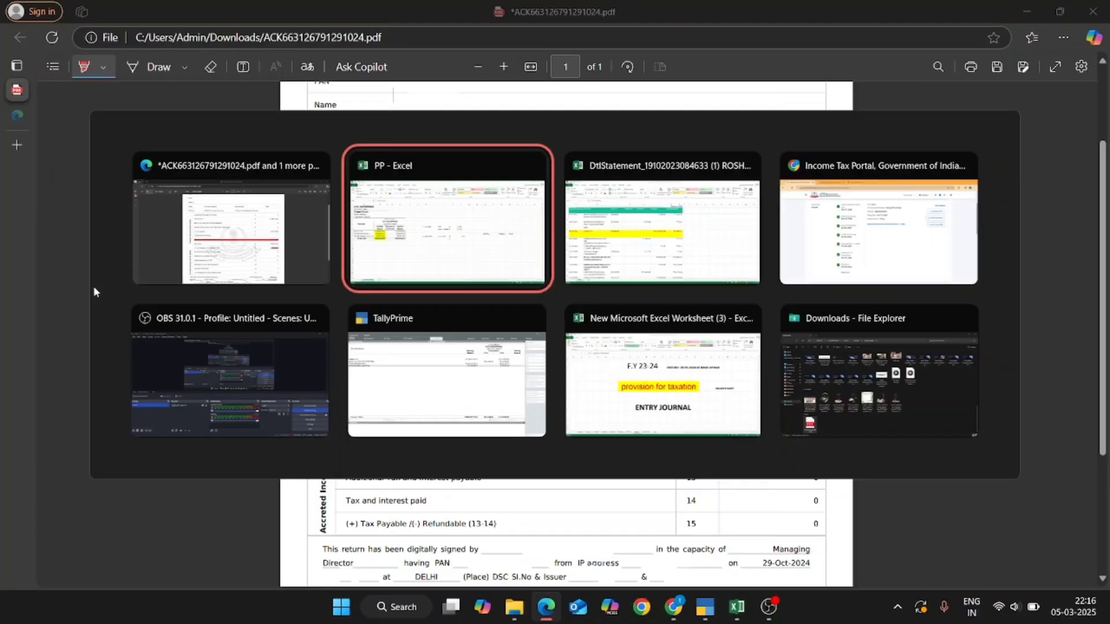
key(Tab)
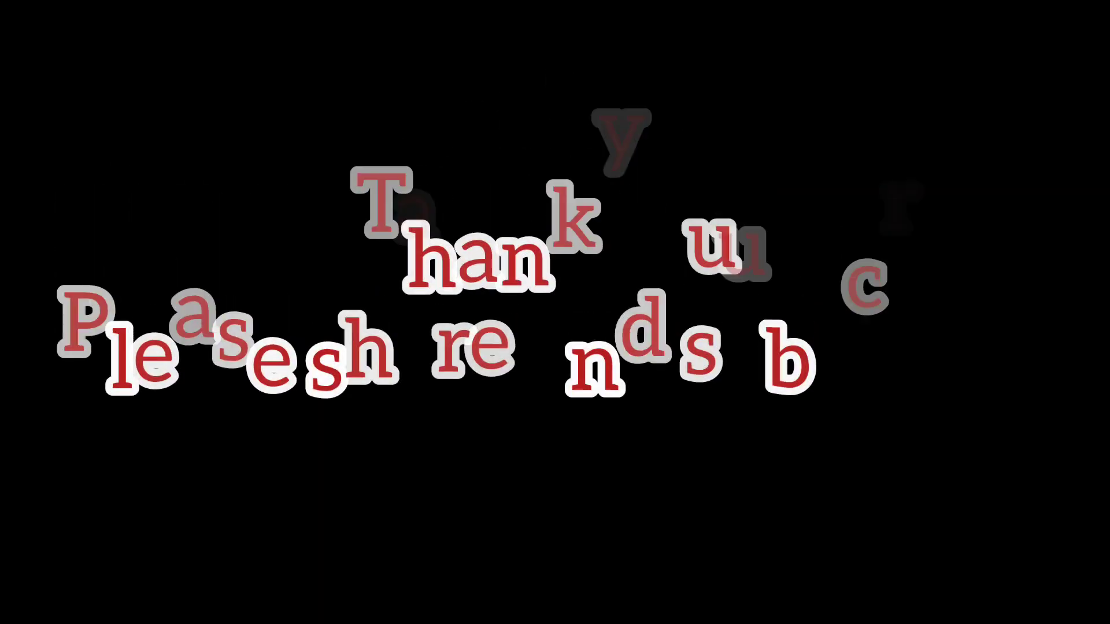